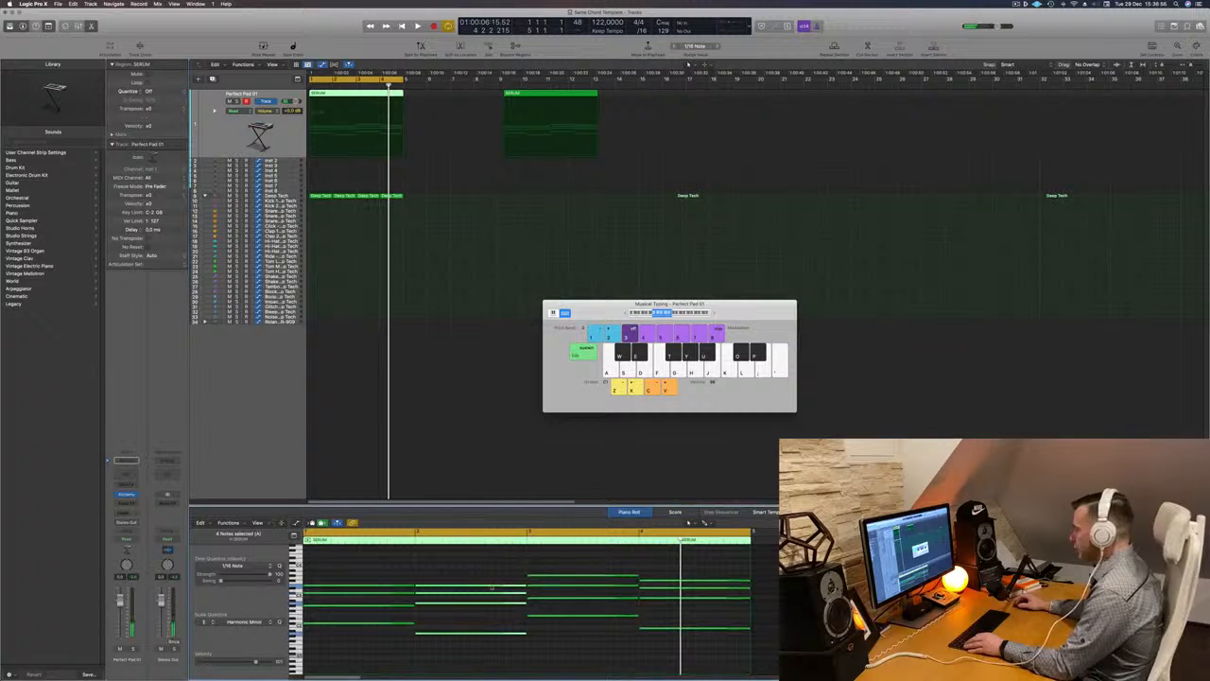
drag(491, 587, 827, 586)
drag(691, 569, 705, 668)
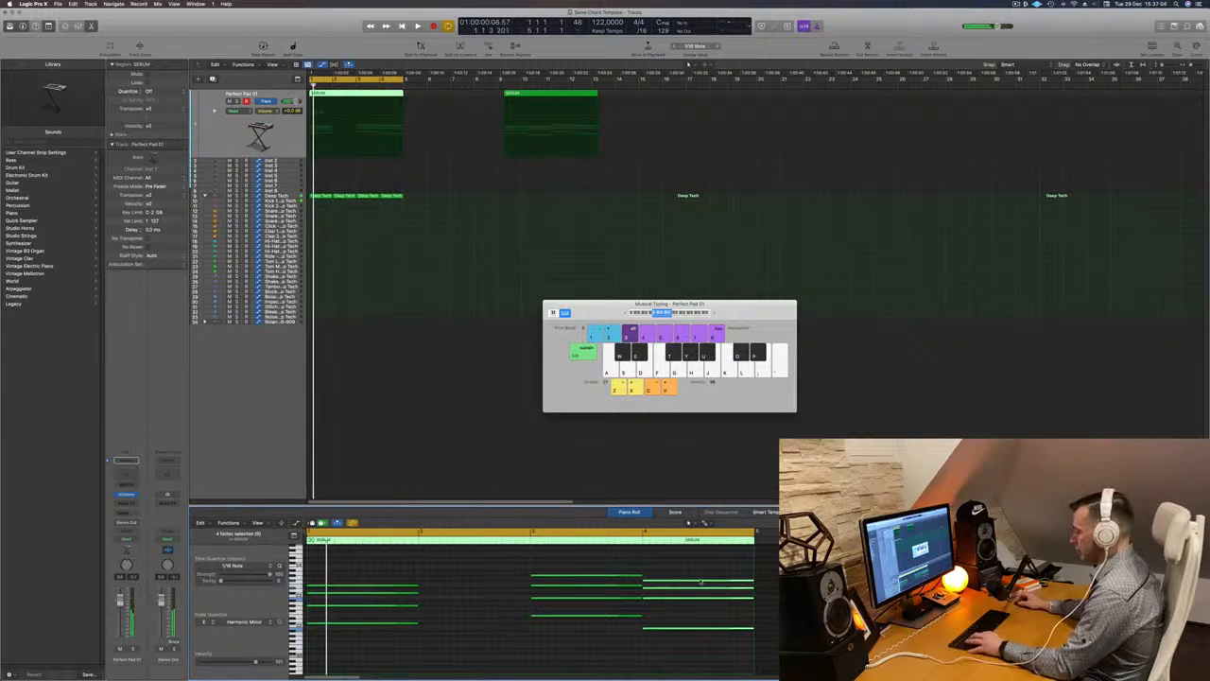
key(super+z)
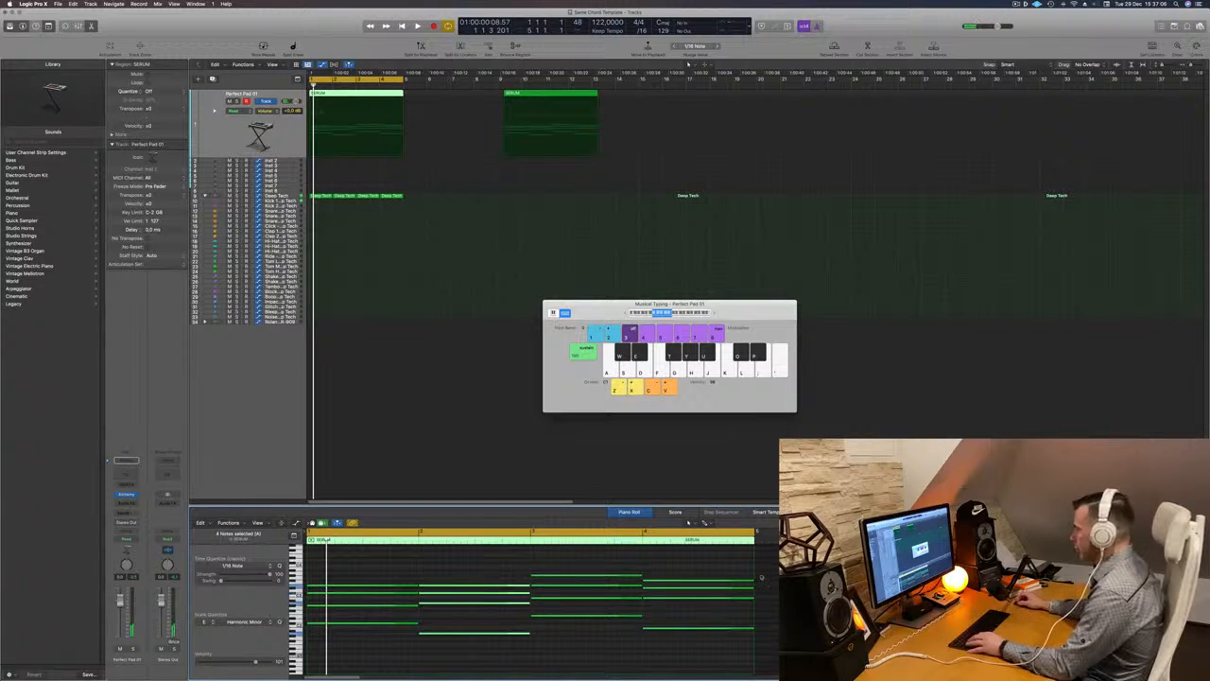
Step: Extend the first SERUM region up to the second one and swap its second and fourth chords
drag(753, 574, 1207, 574)
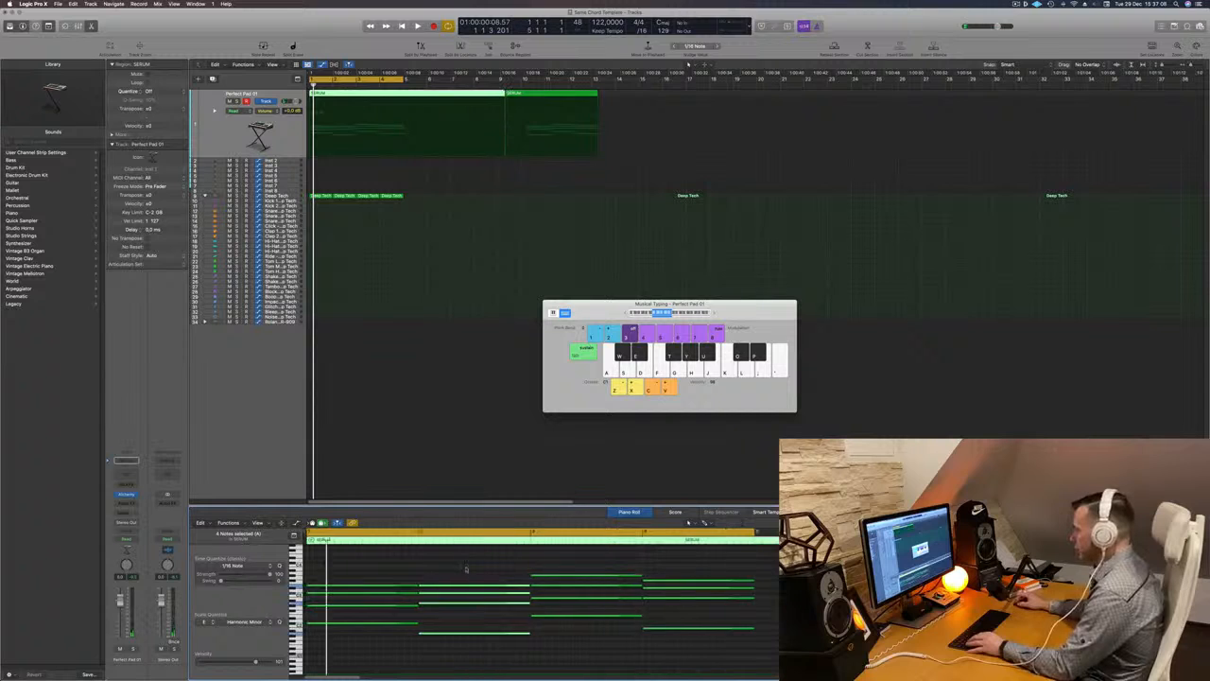
drag(510, 592, 847, 592)
drag(689, 573, 451, 583)
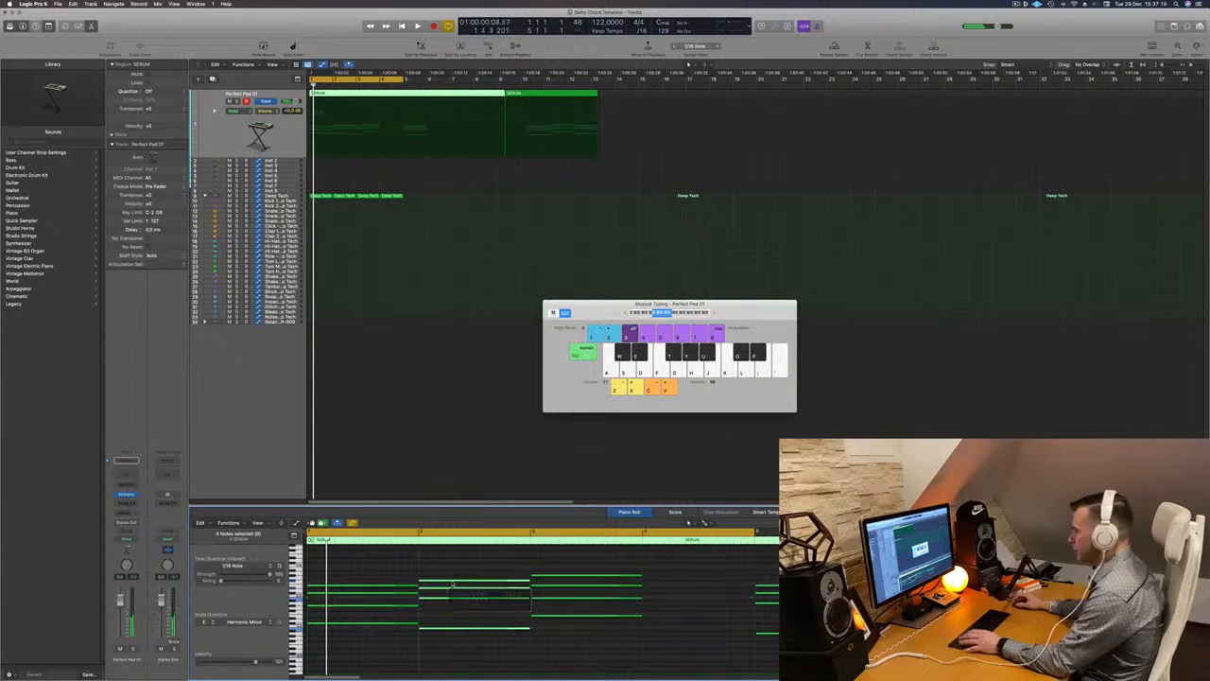
key(space)
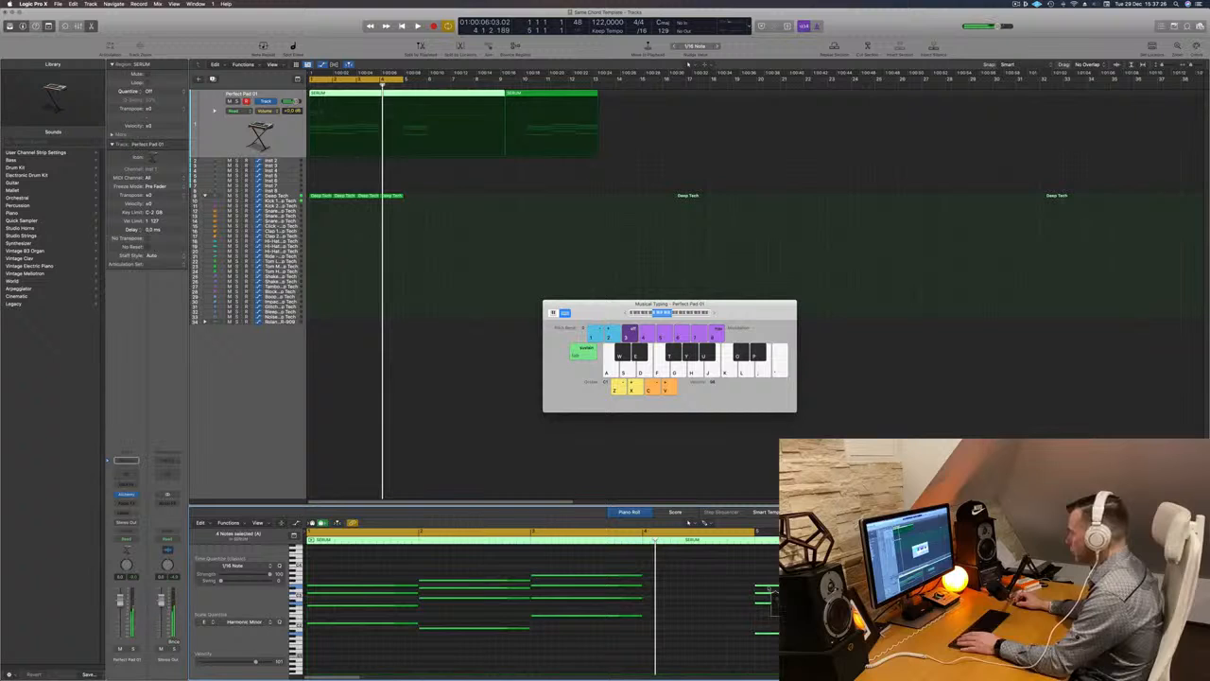
drag(770, 590, 673, 588)
Step: Play back the reordered chord progression to check how it sounds
key(space)
click(598, 646)
scroll(477, 631, down, 2)
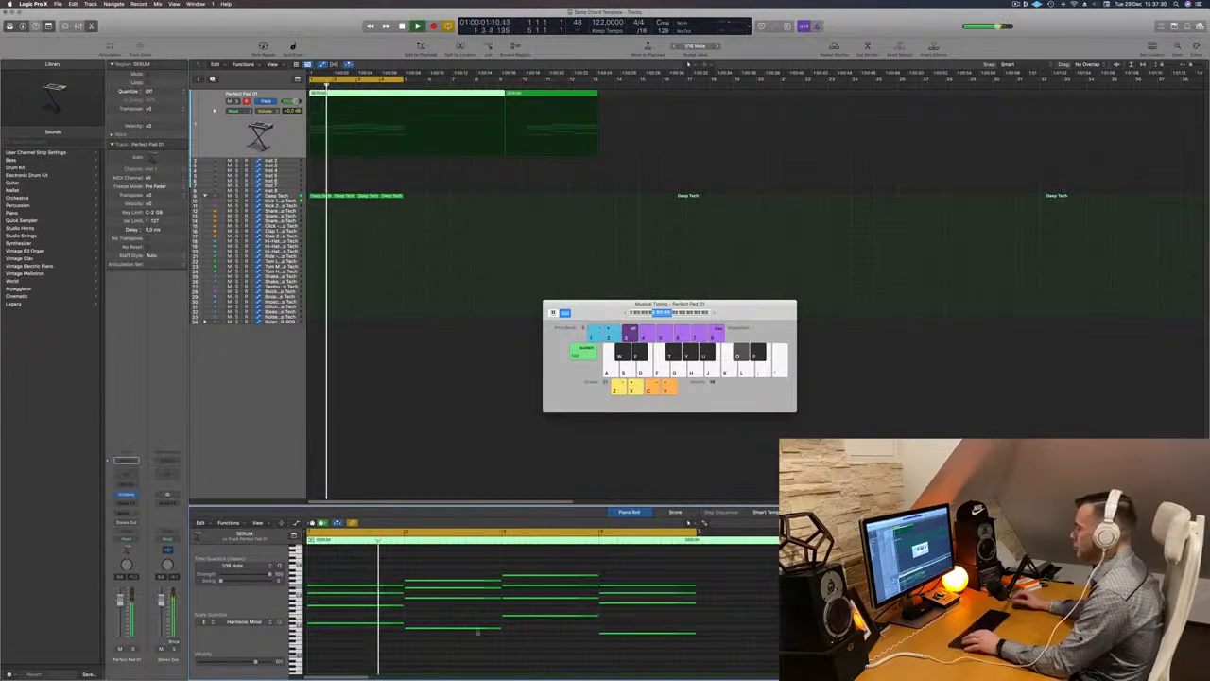
scroll(444, 628, down, 1)
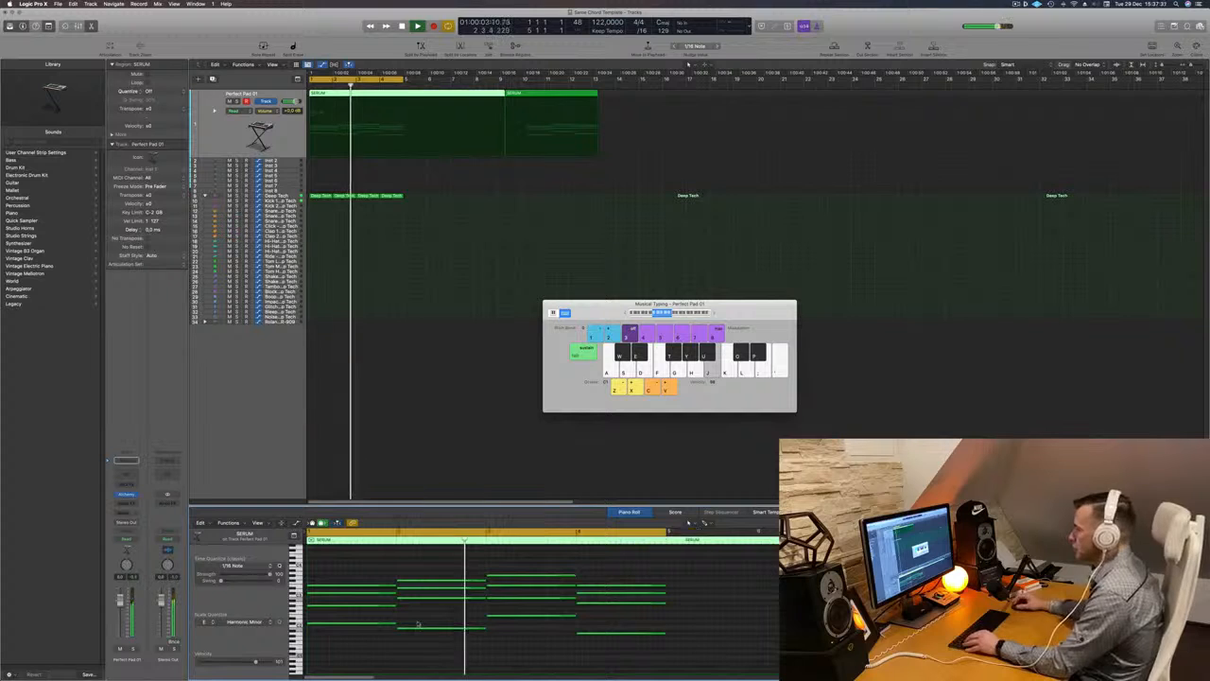
scroll(427, 617, down, 1)
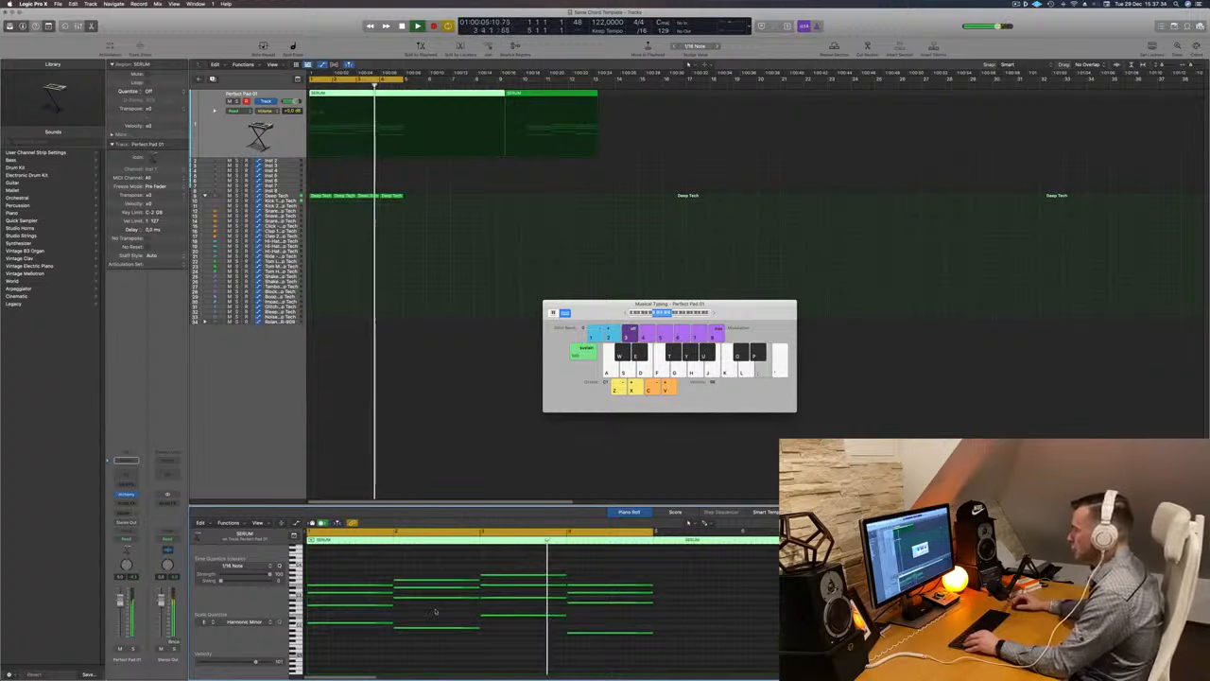
key(space)
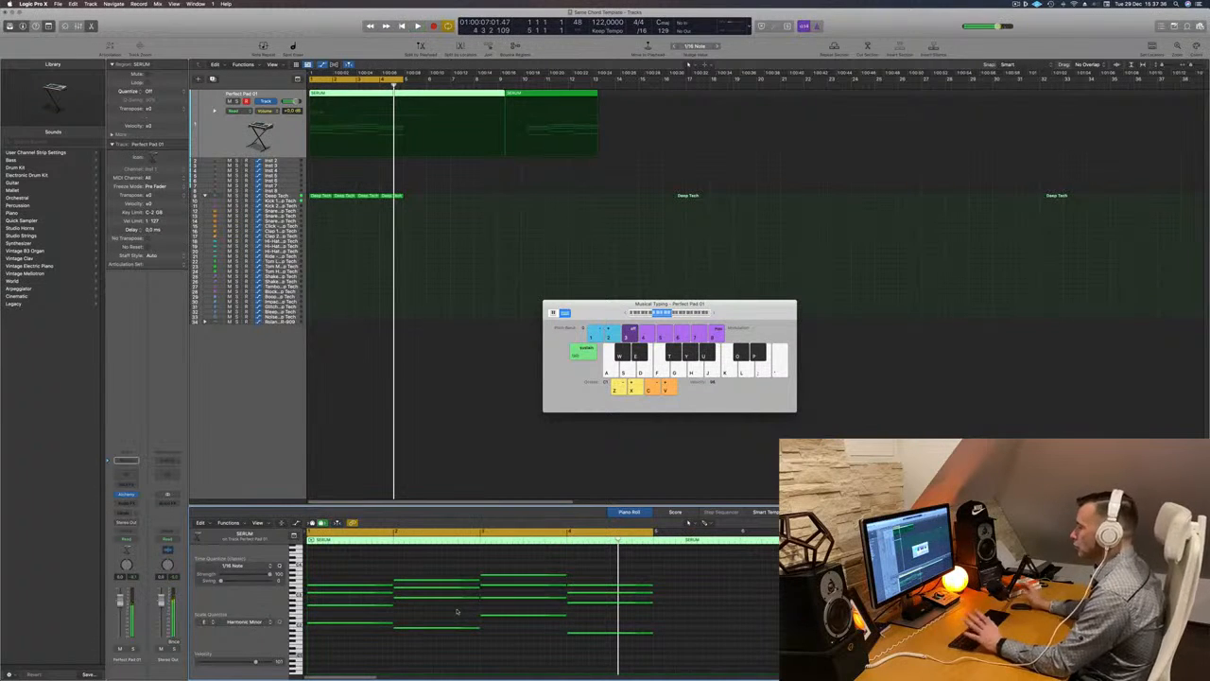
Step: Split the extended region at bar 5 and delete everything after it, including the second SERUM region
super+click(406, 94)
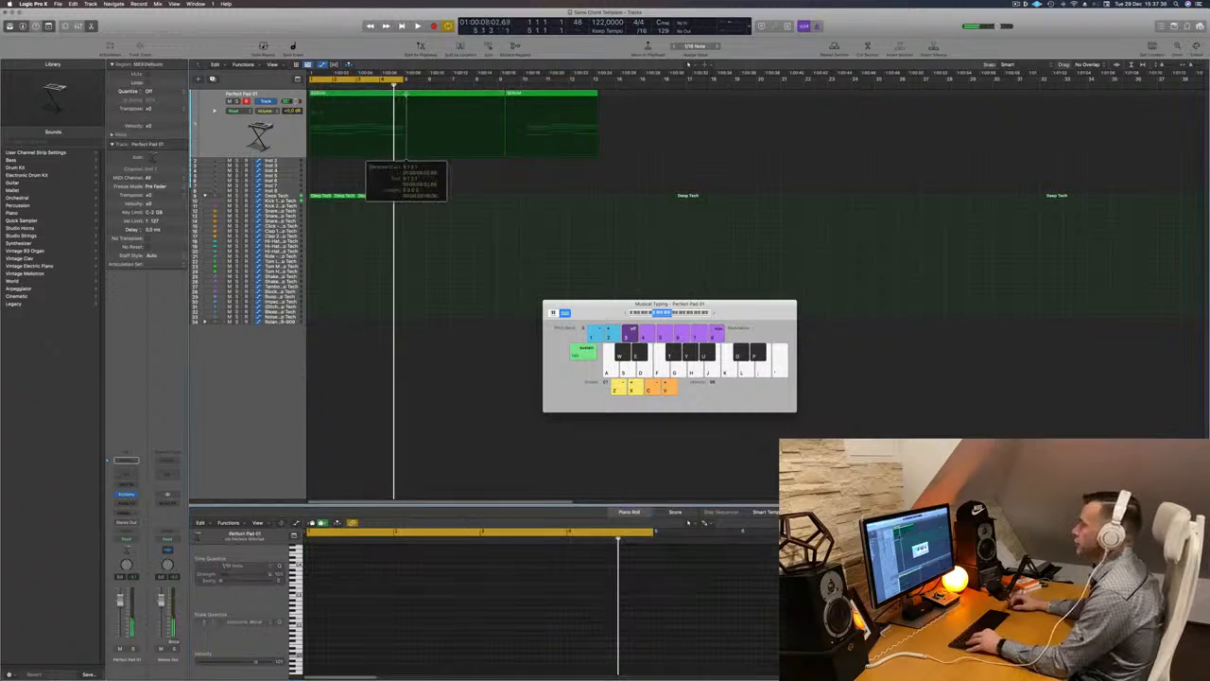
super+click(404, 94)
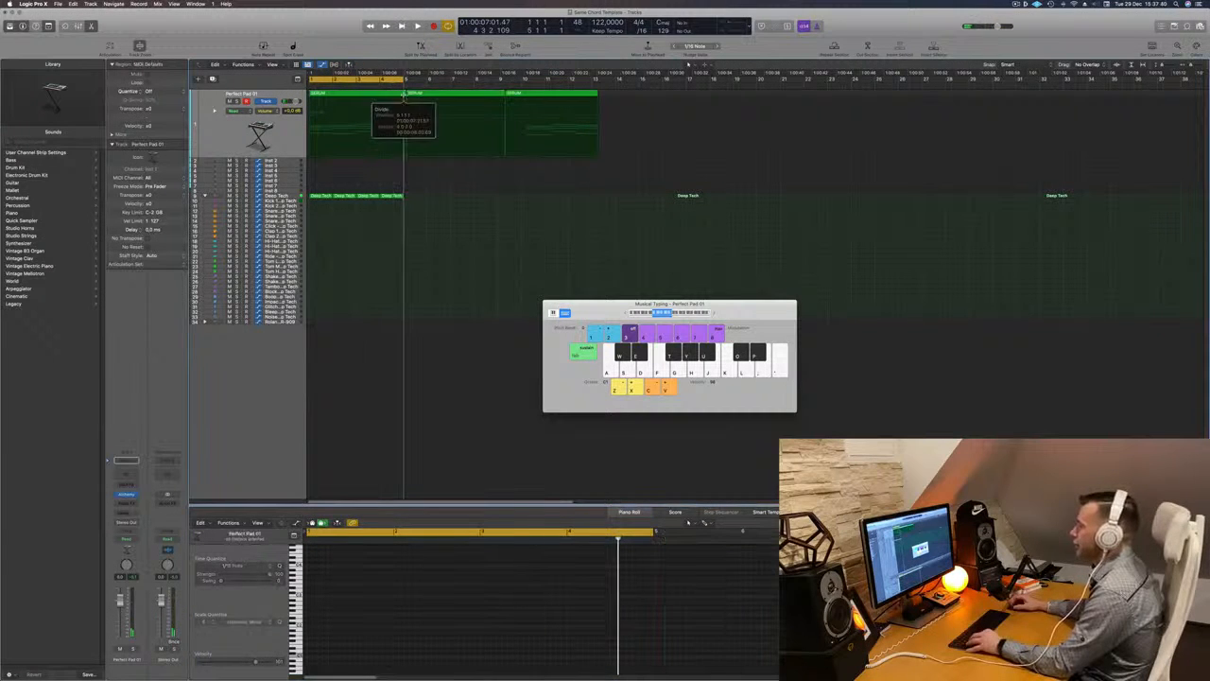
key(Delete)
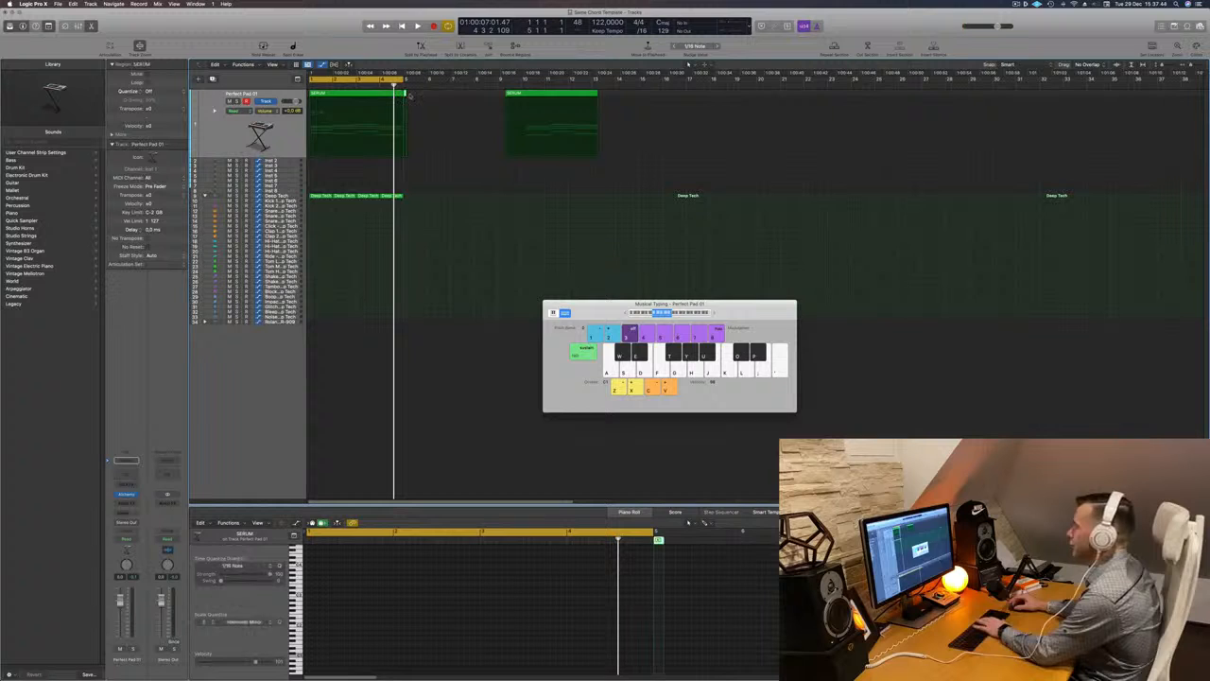
key(Delete)
click(387, 92)
Step: Show the Alchemy synth and audition the presets 12 String Split and 12 Strings over the looping chords
key(space)
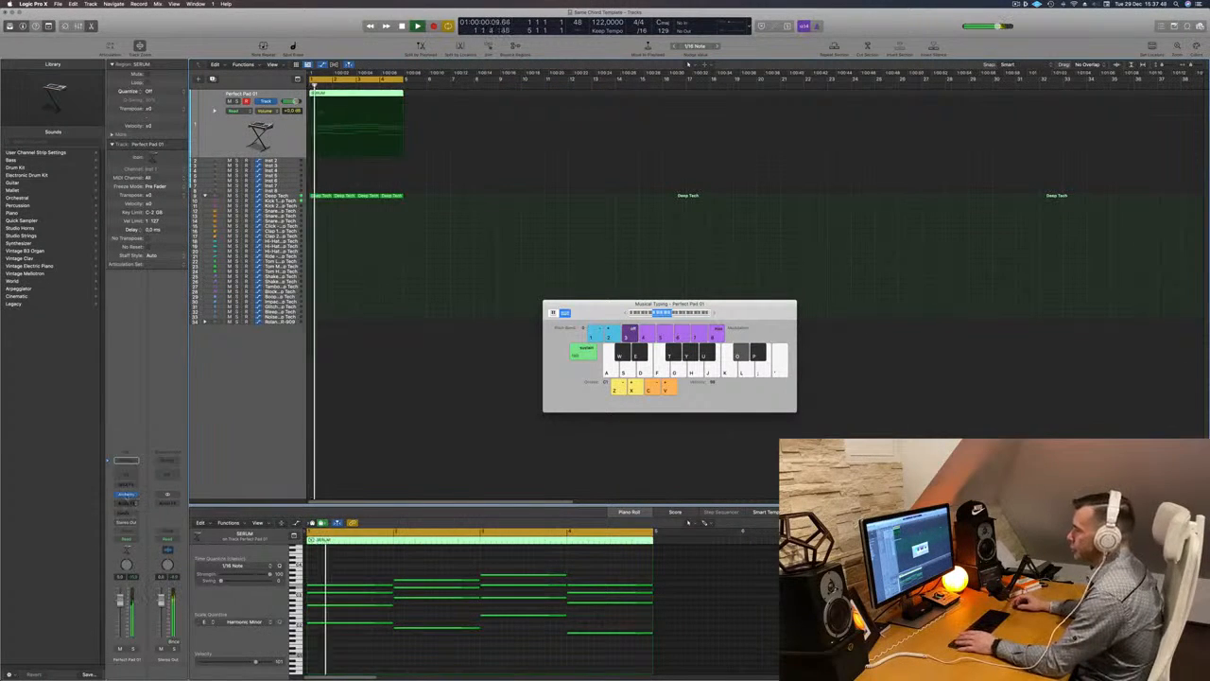
key(v)
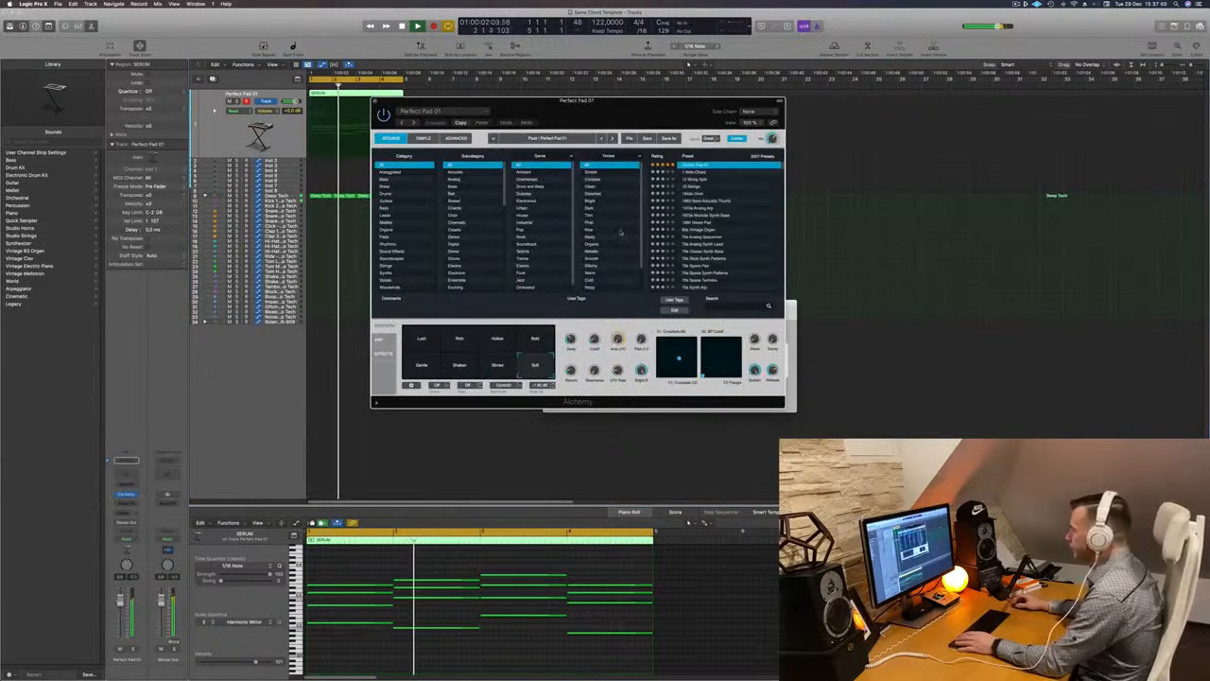
drag(679, 109, 601, 178)
click(624, 239)
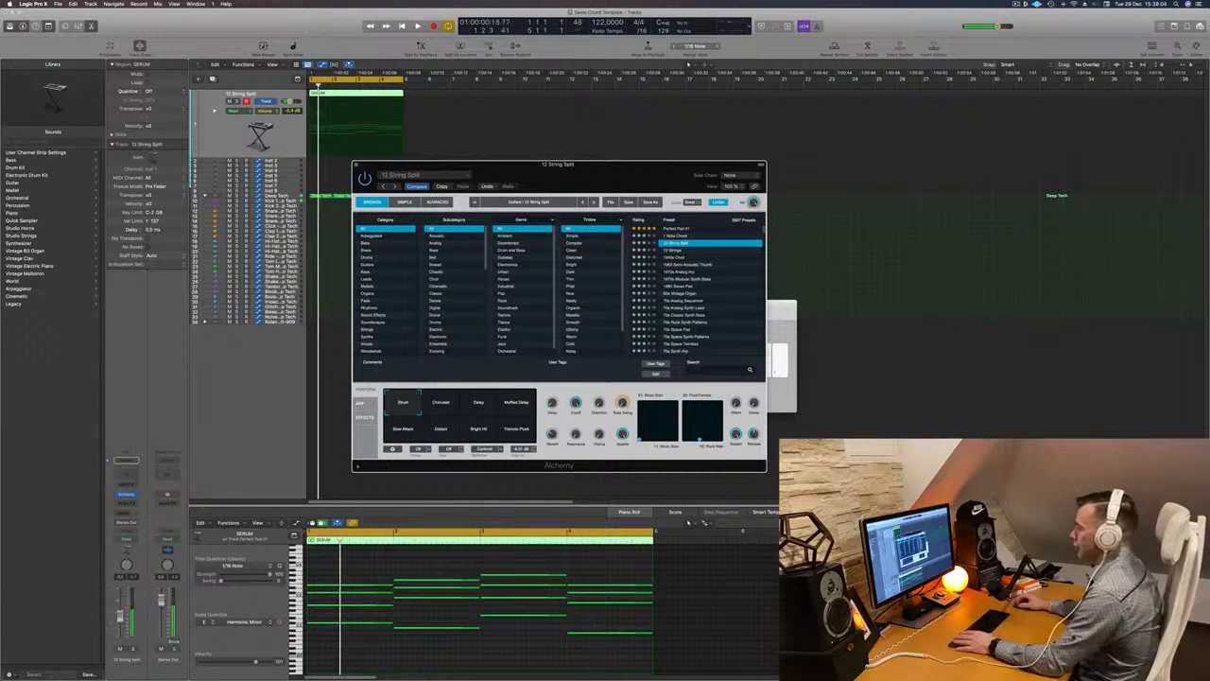
key(space)
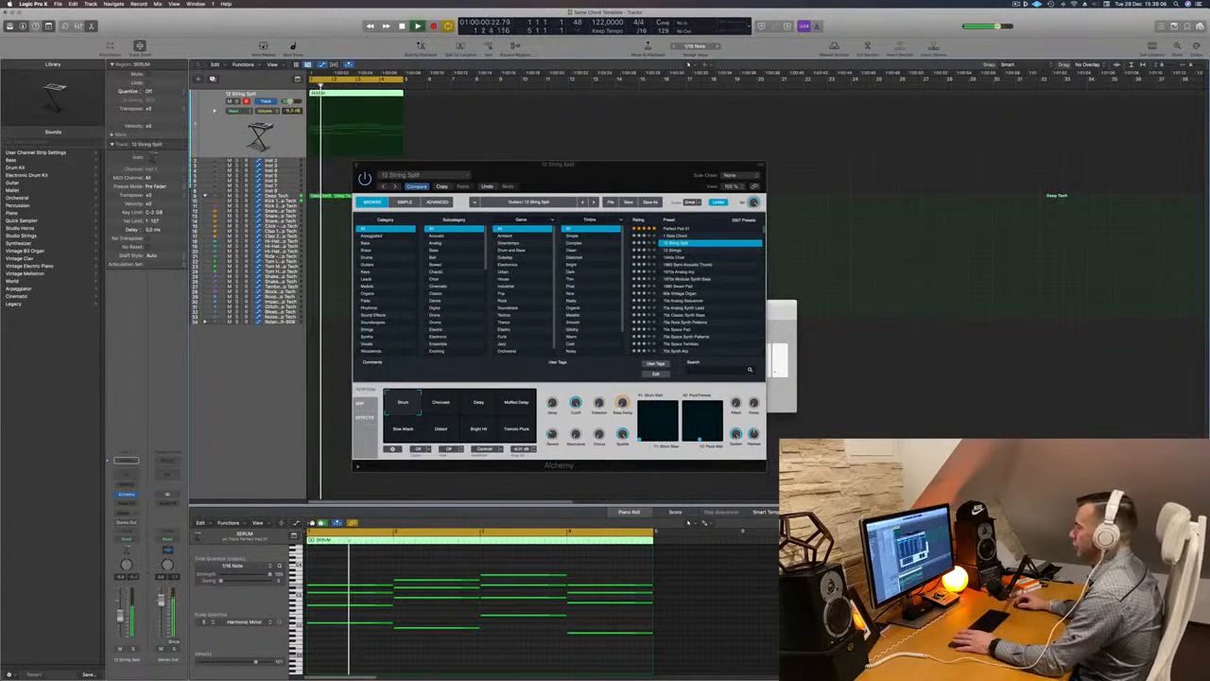
drag(615, 192, 620, 167)
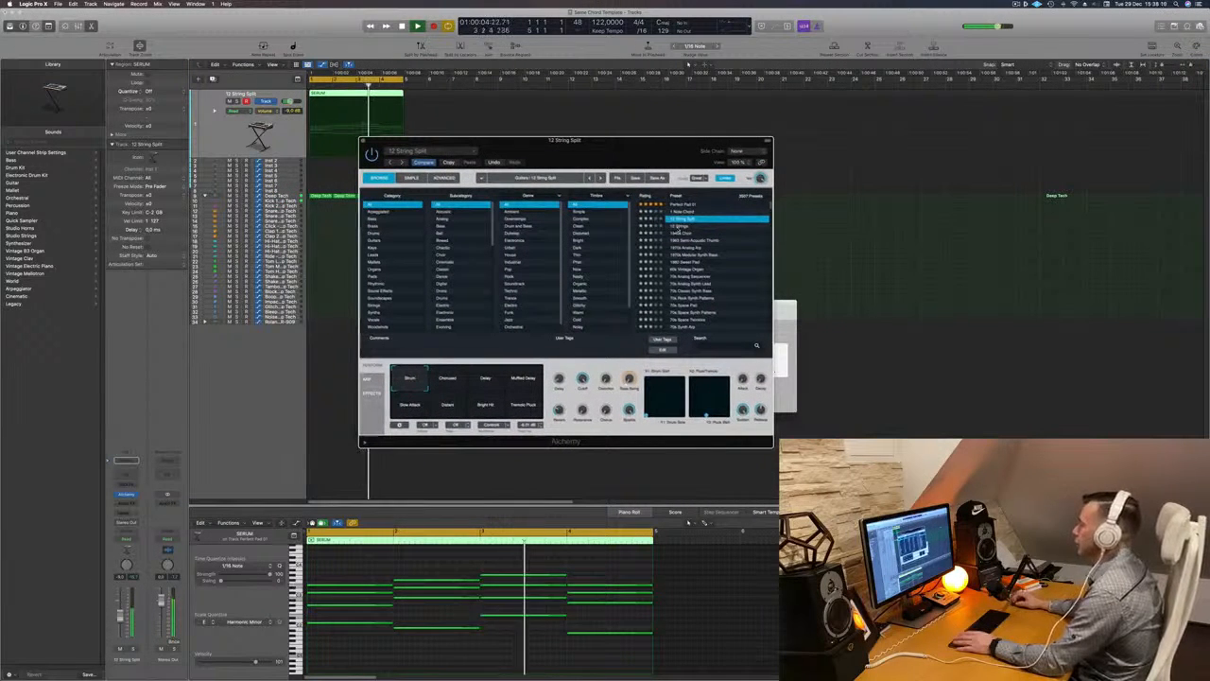
click(678, 228)
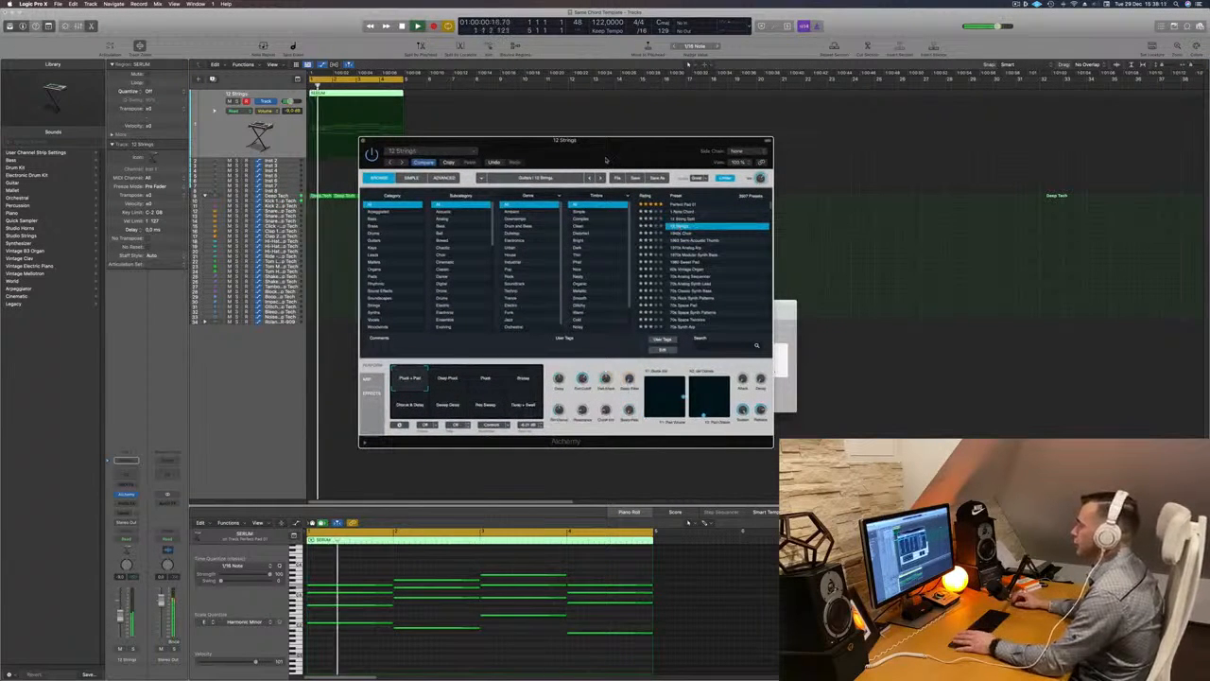
drag(620, 152, 639, 145)
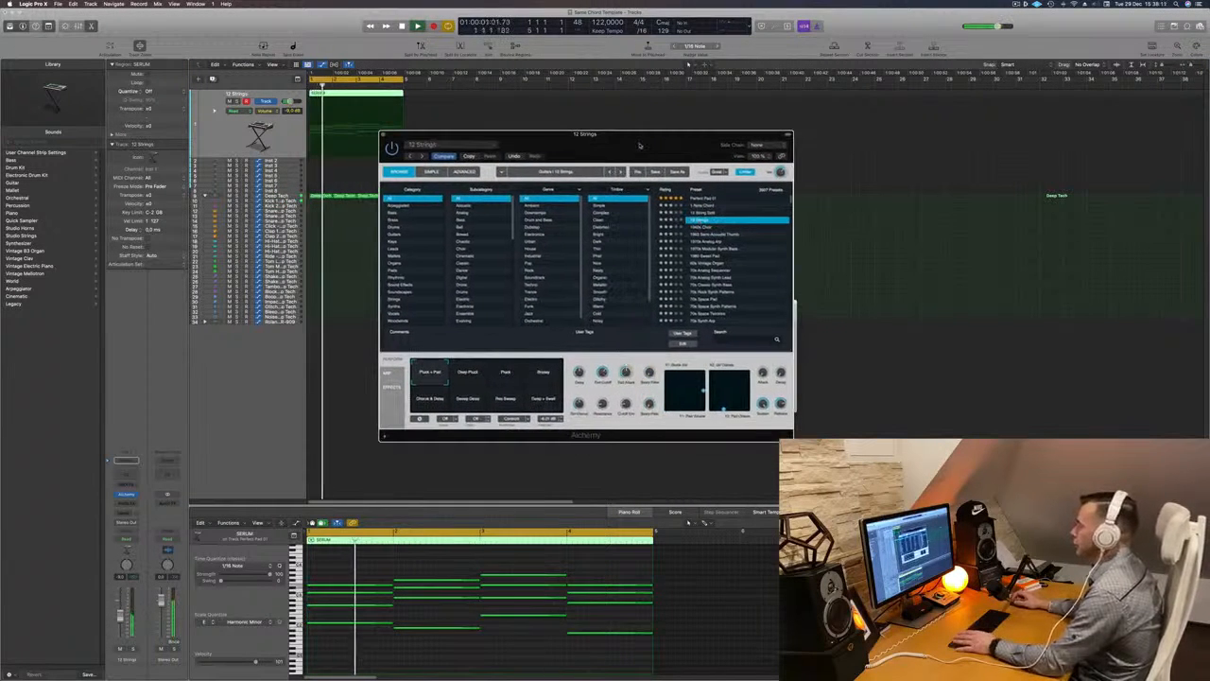
Step: Filter the Alchemy presets to the Pads category and load Additive Sustain
click(397, 271)
click(702, 205)
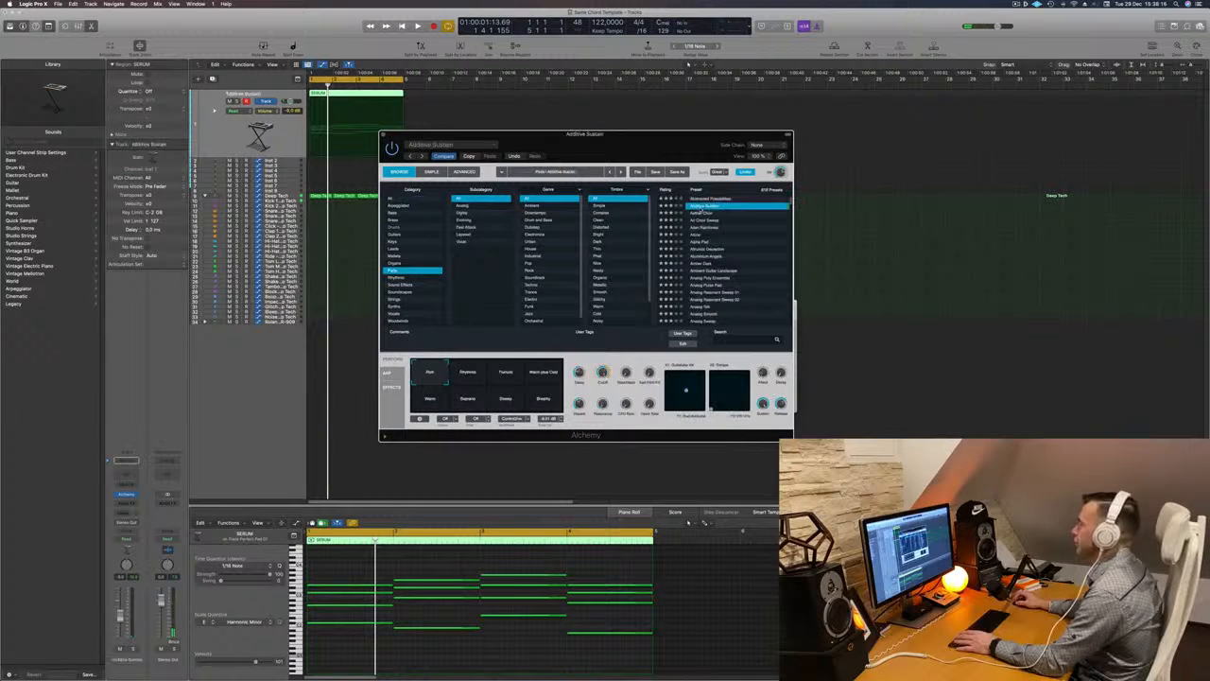
drag(683, 146, 765, 127)
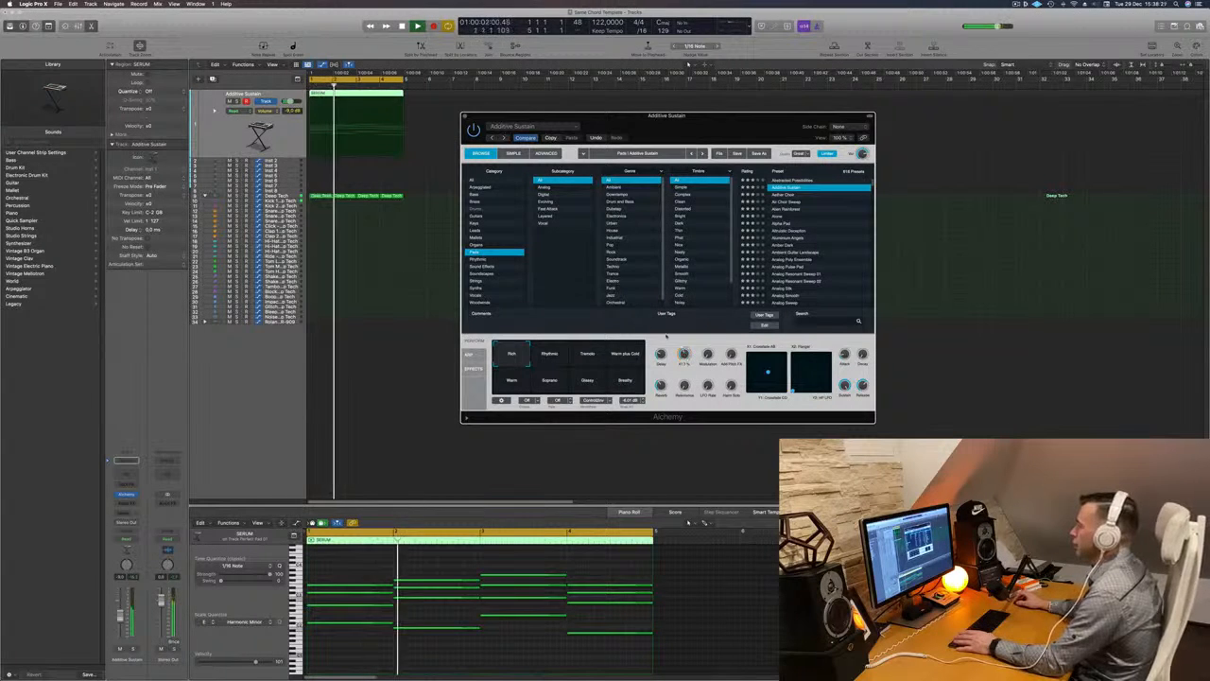
Step: Audition the Additive Sustain variations from Rhythmic through Breathy during playback and settle on Warm
click(555, 354)
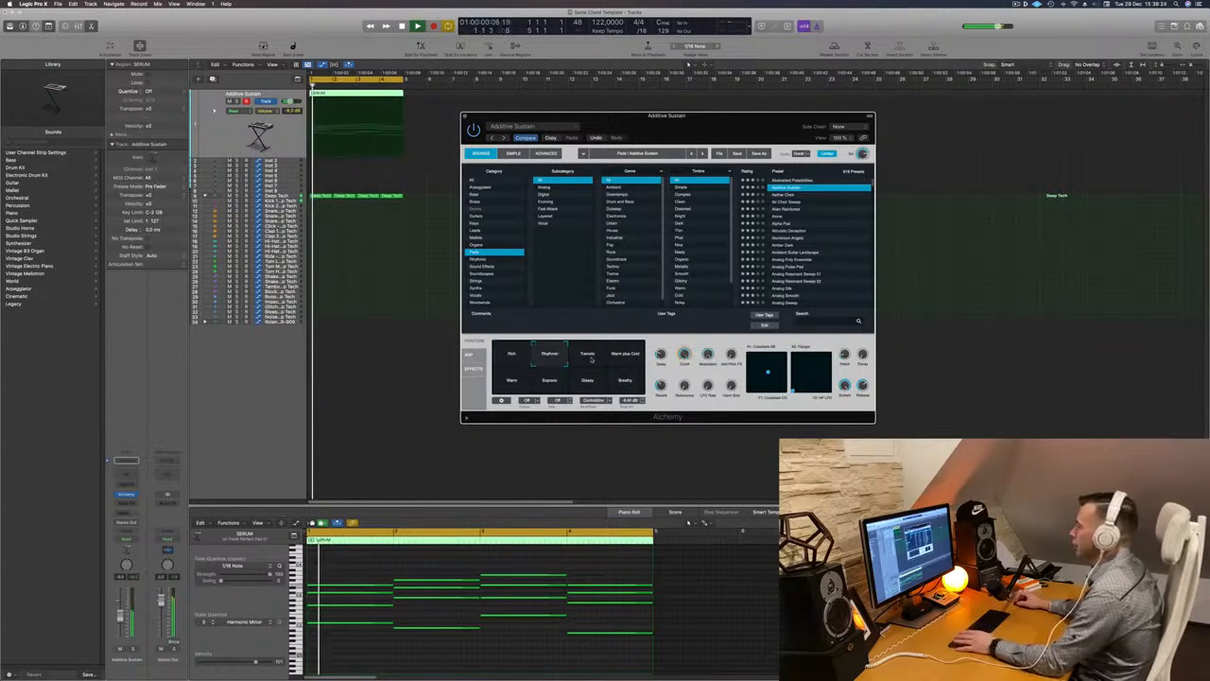
click(593, 355)
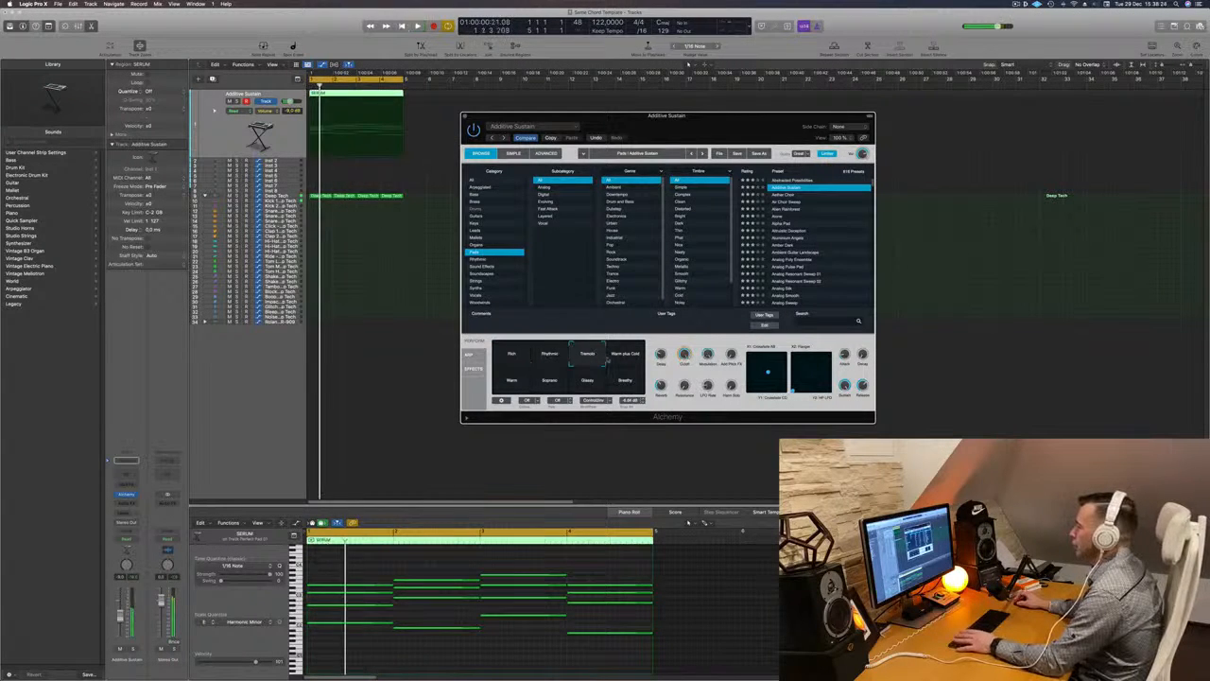
click(627, 358)
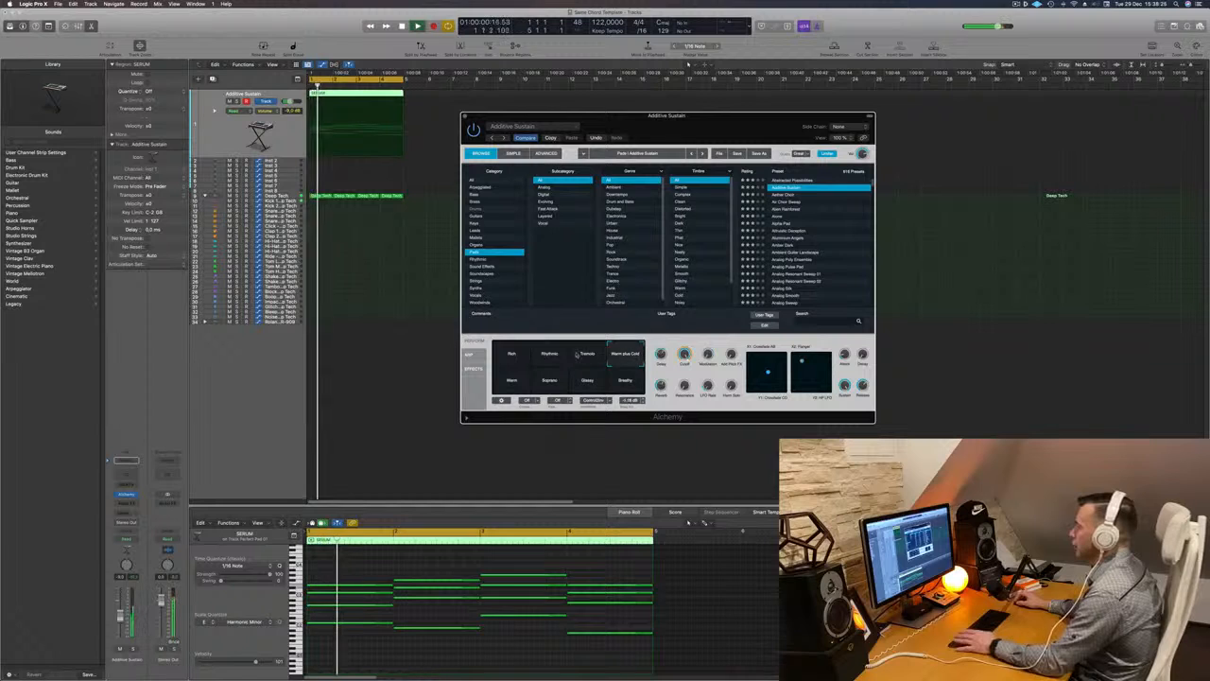
click(516, 383)
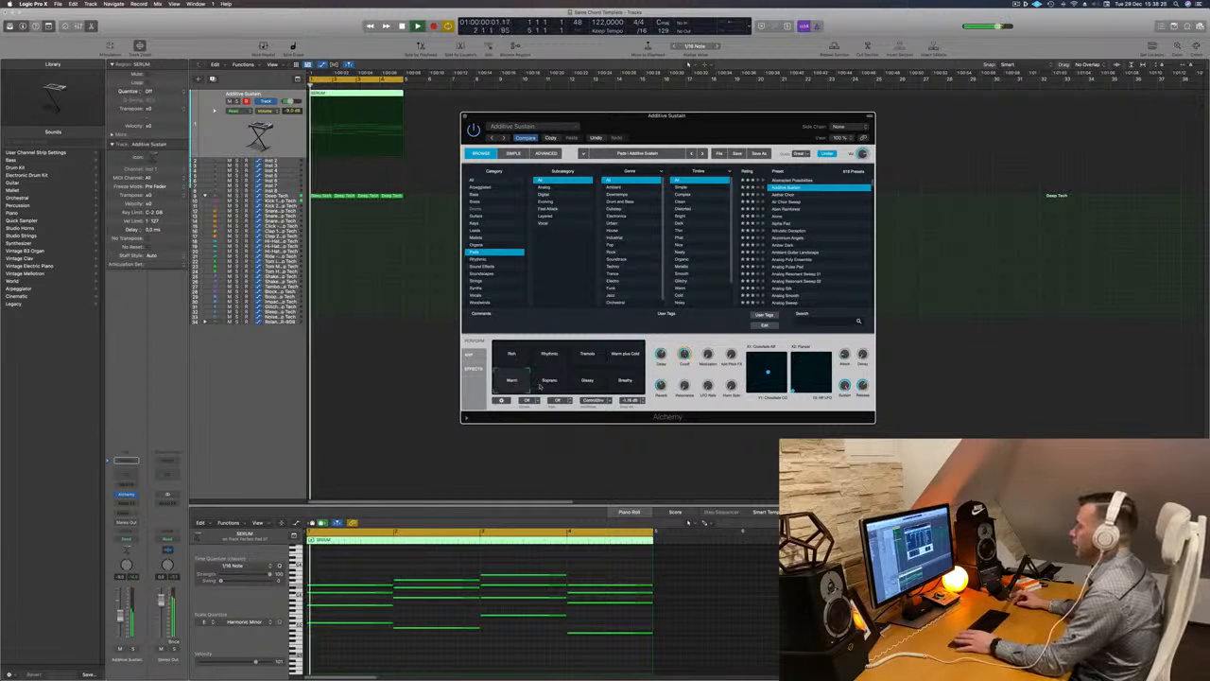
click(547, 382)
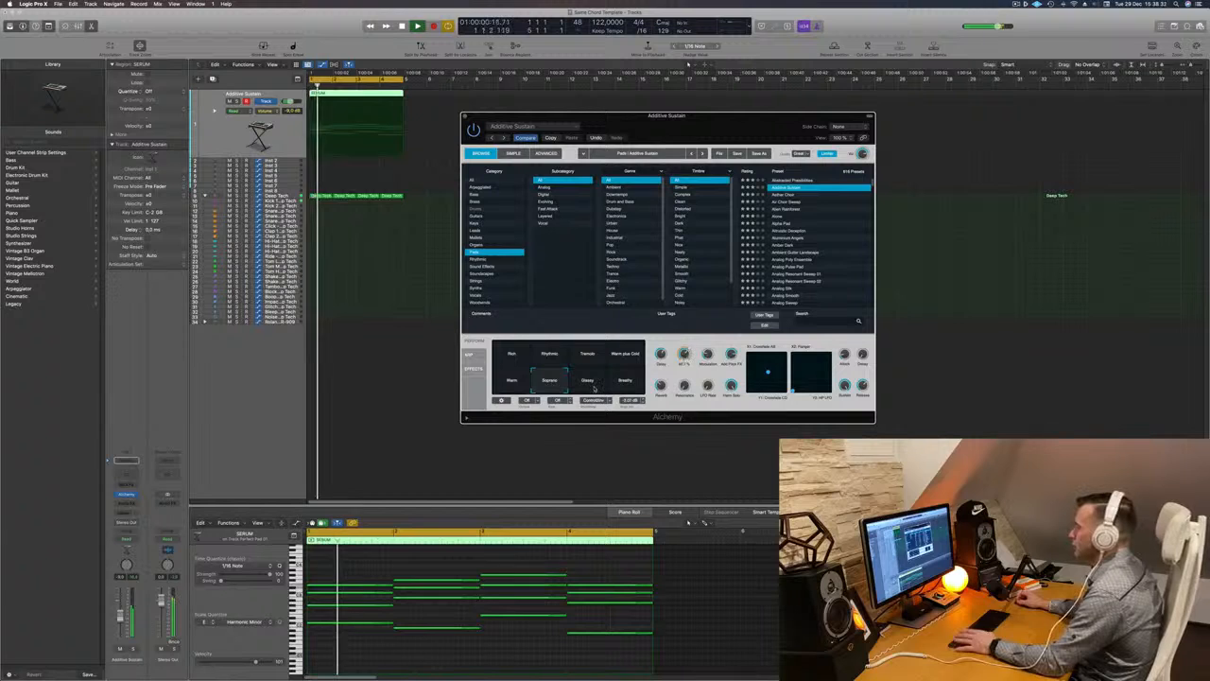
click(587, 381)
click(625, 381)
click(512, 380)
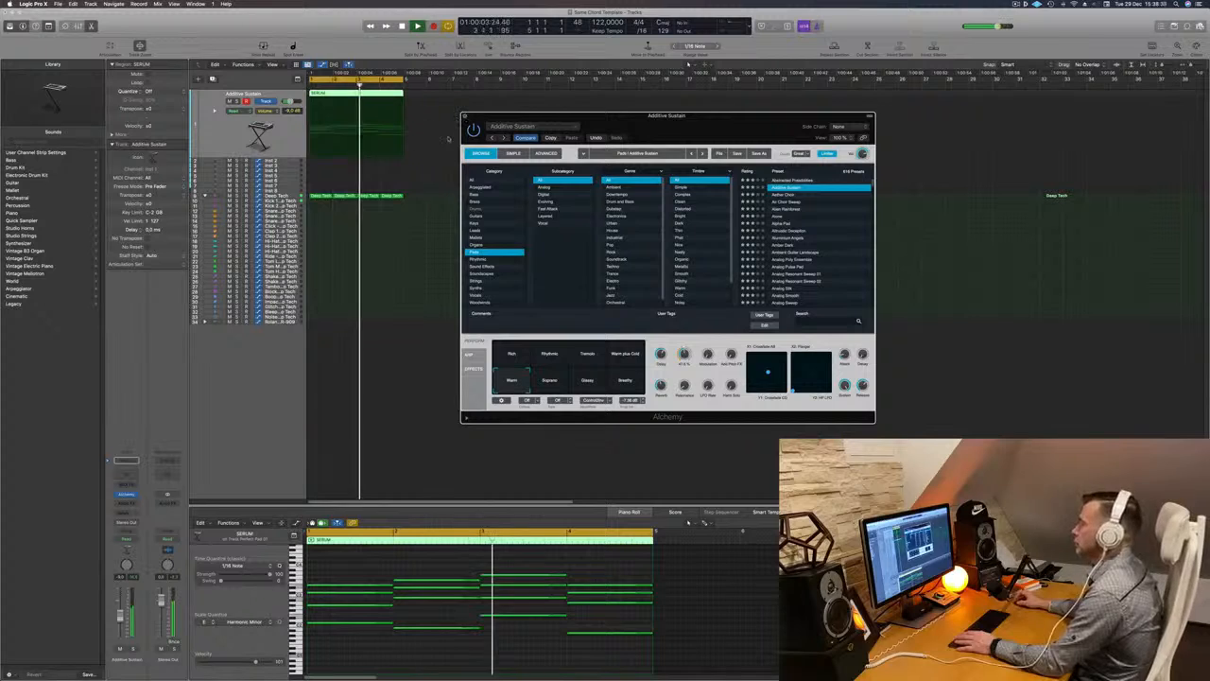
Step: Close and reopen Alchemy, then audition the pad presets Aether Choir, Alien Rainforest, Alpha Pad and Altruistic Deception
key(super+w)
key(super+k)
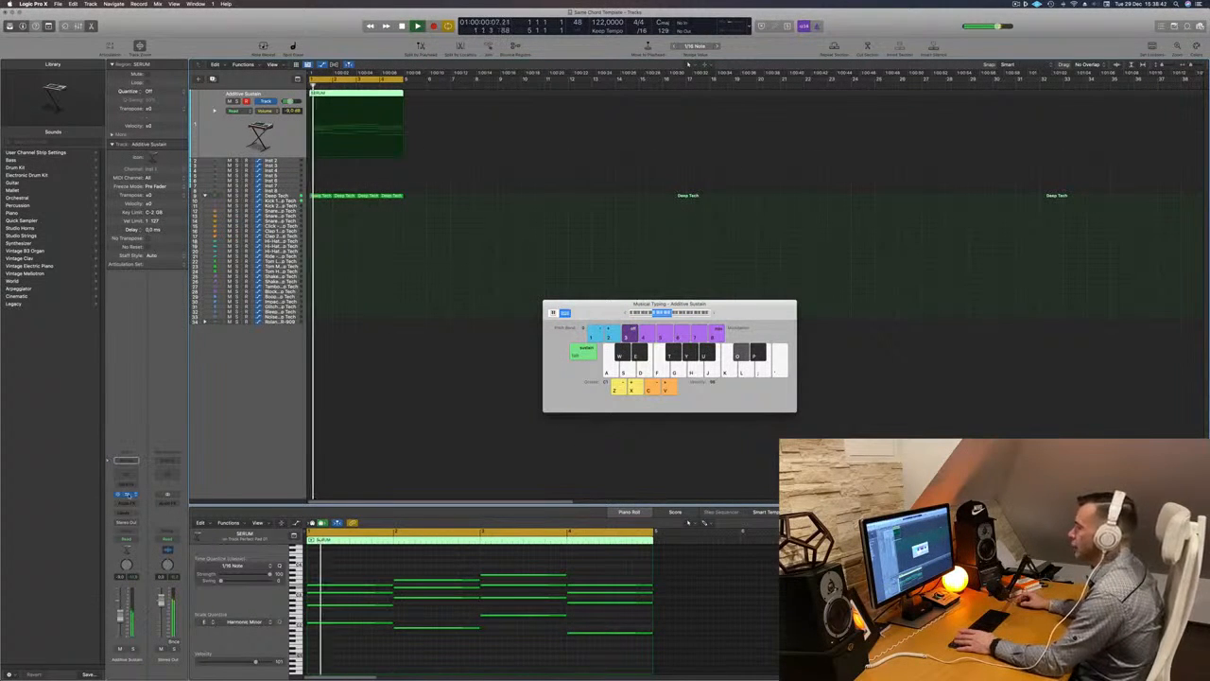
click(126, 493)
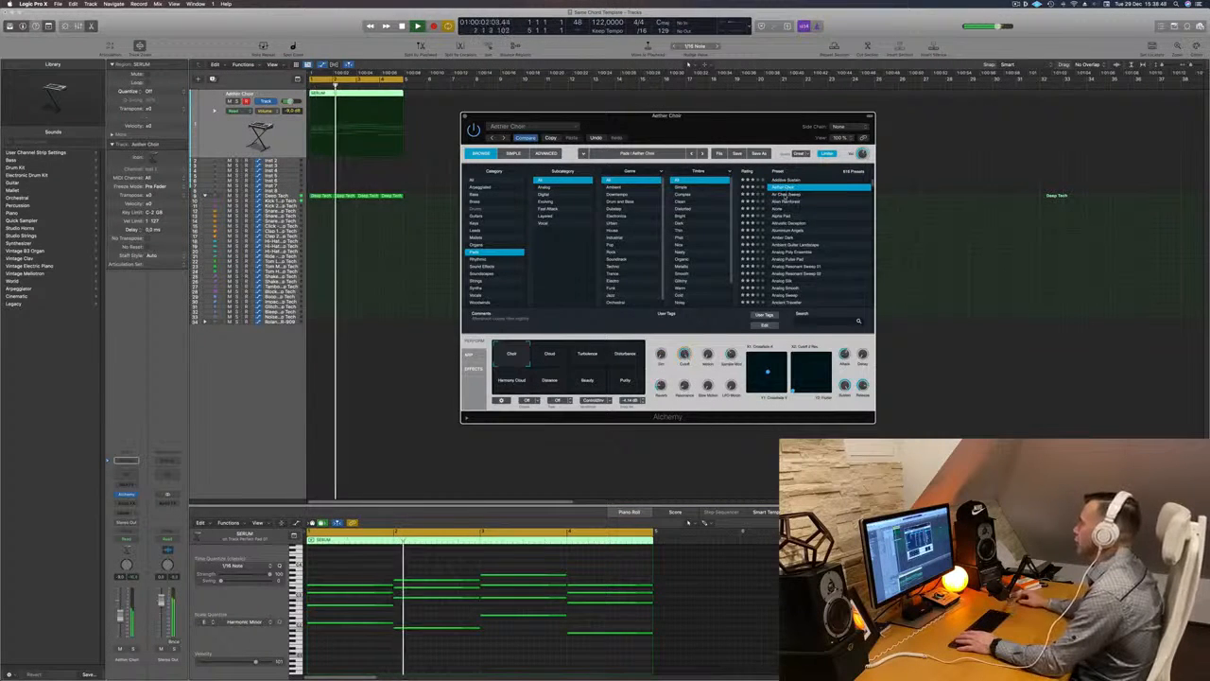
click(785, 201)
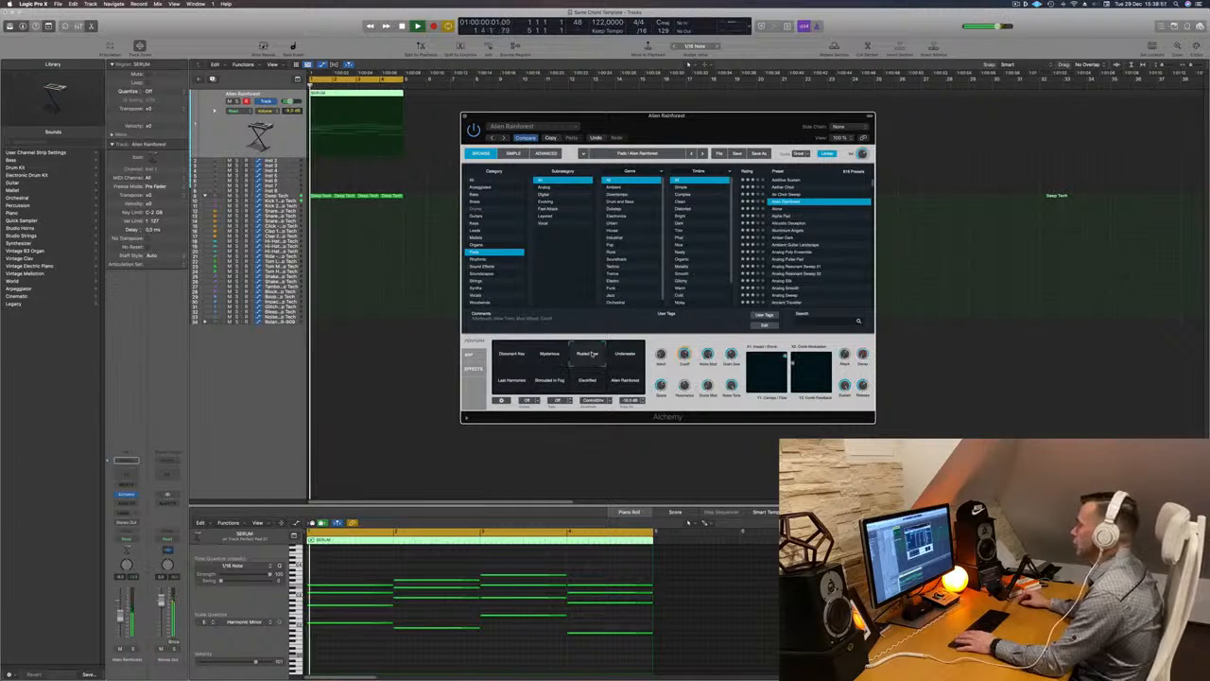
click(785, 217)
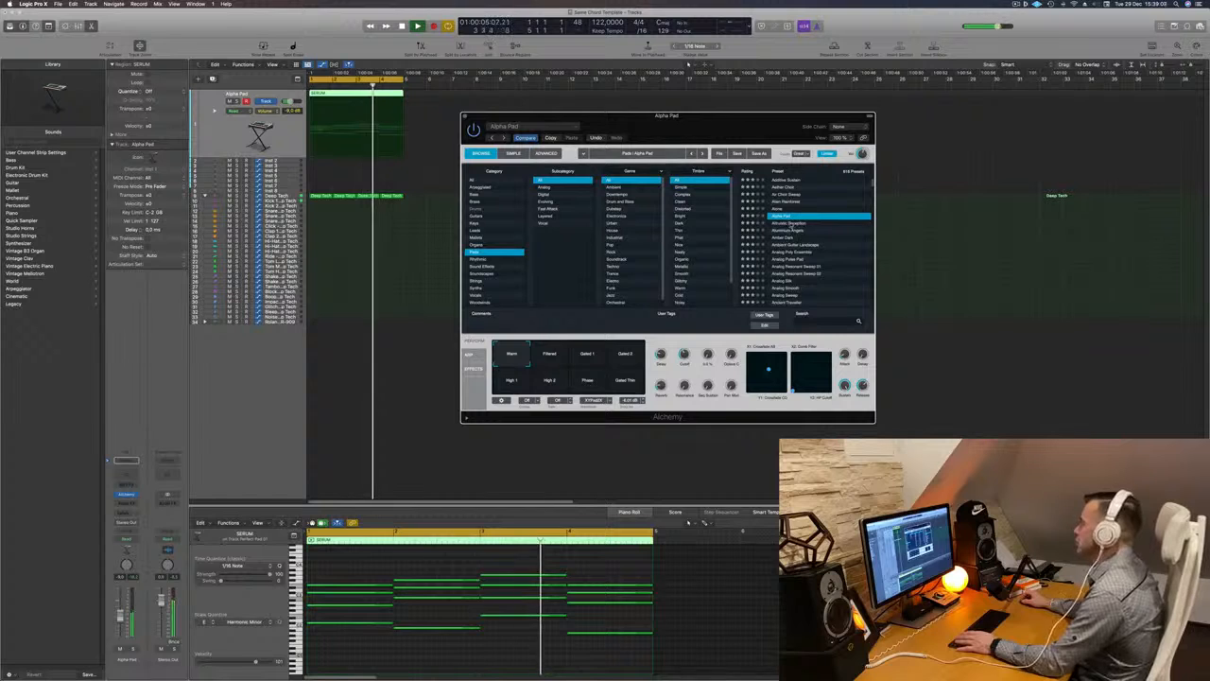
click(789, 224)
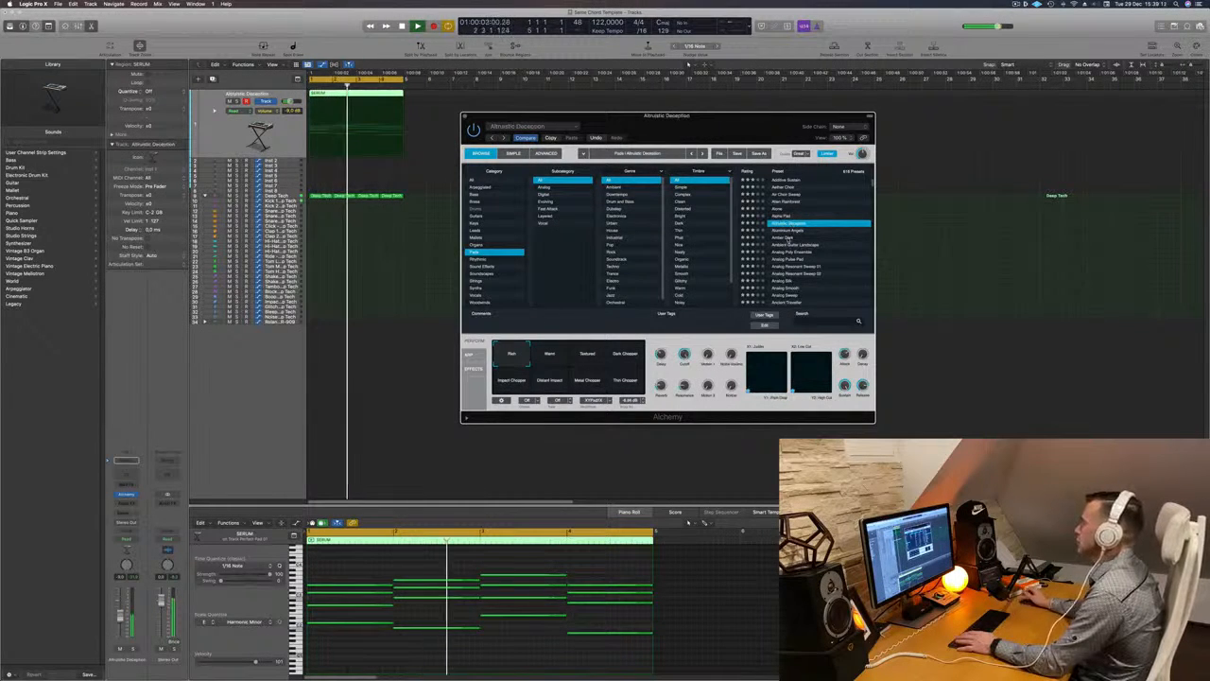
Step: Load the Amber Dark preset and audition its Dark Rhythmic, Thin Rhythmic, Thin and Thin Rhythmic Flanger variations
click(798, 238)
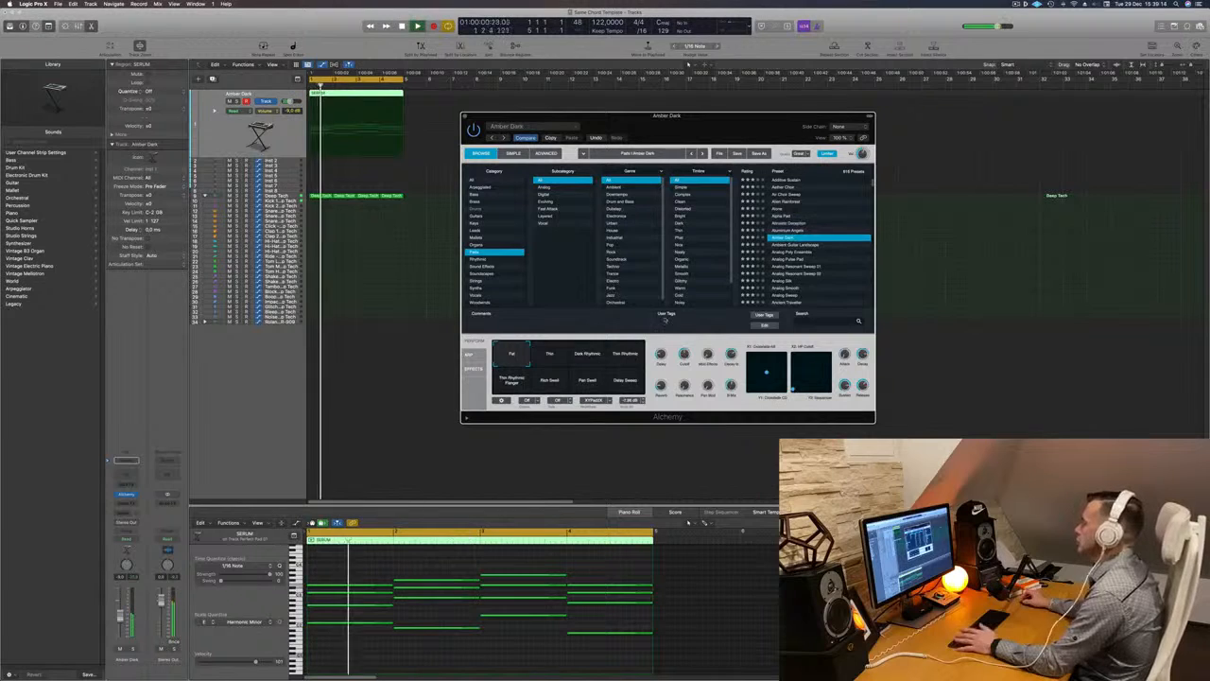
click(588, 355)
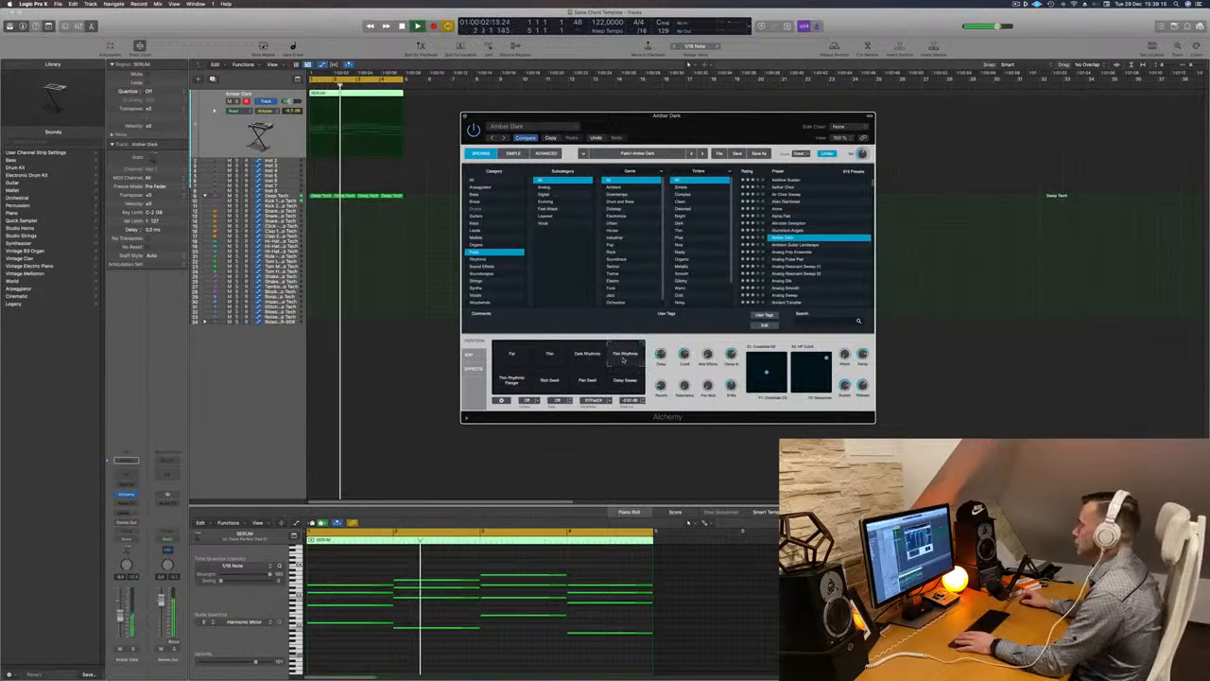
click(560, 359)
click(513, 381)
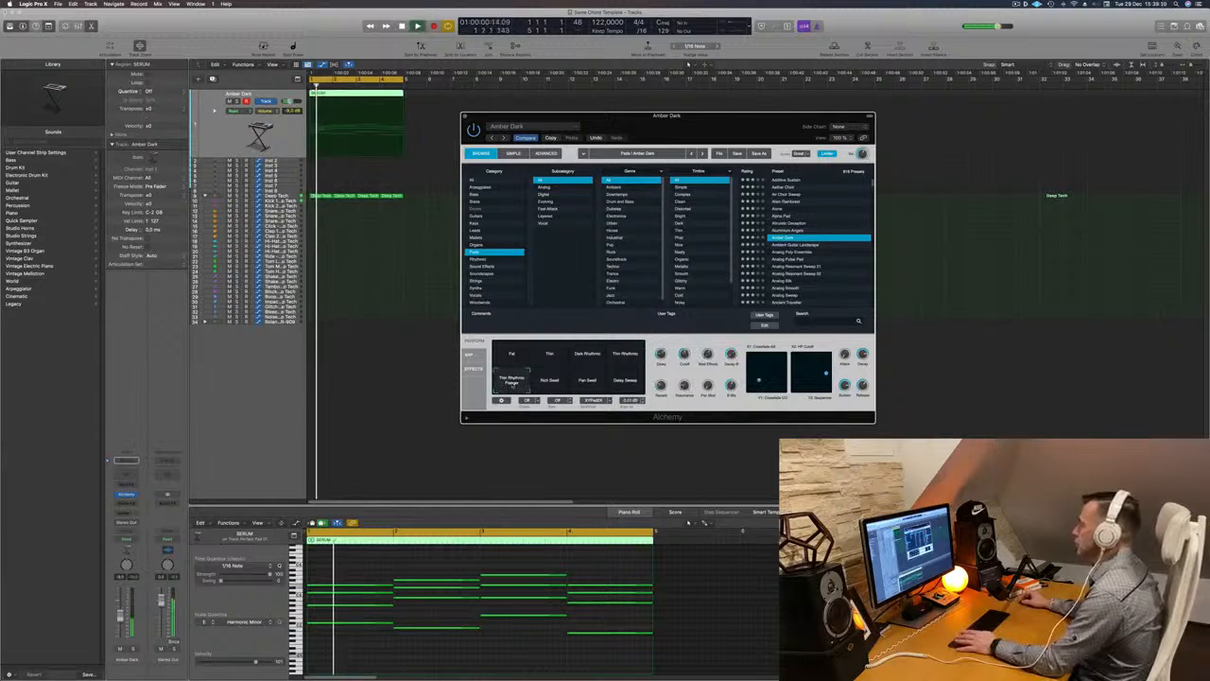
Step: Audition the Amber Dark variations Rich Swell, Pan Swell, Delay Sweep and Thin Rhythmic during playback
click(549, 381)
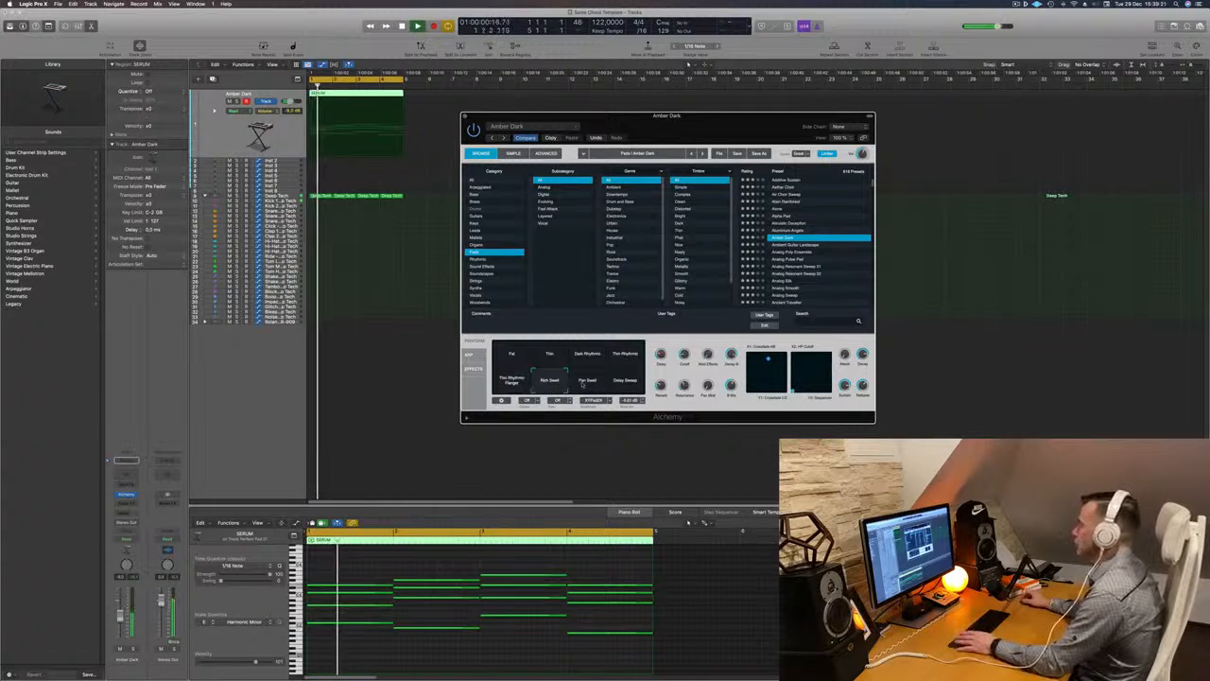
click(587, 380)
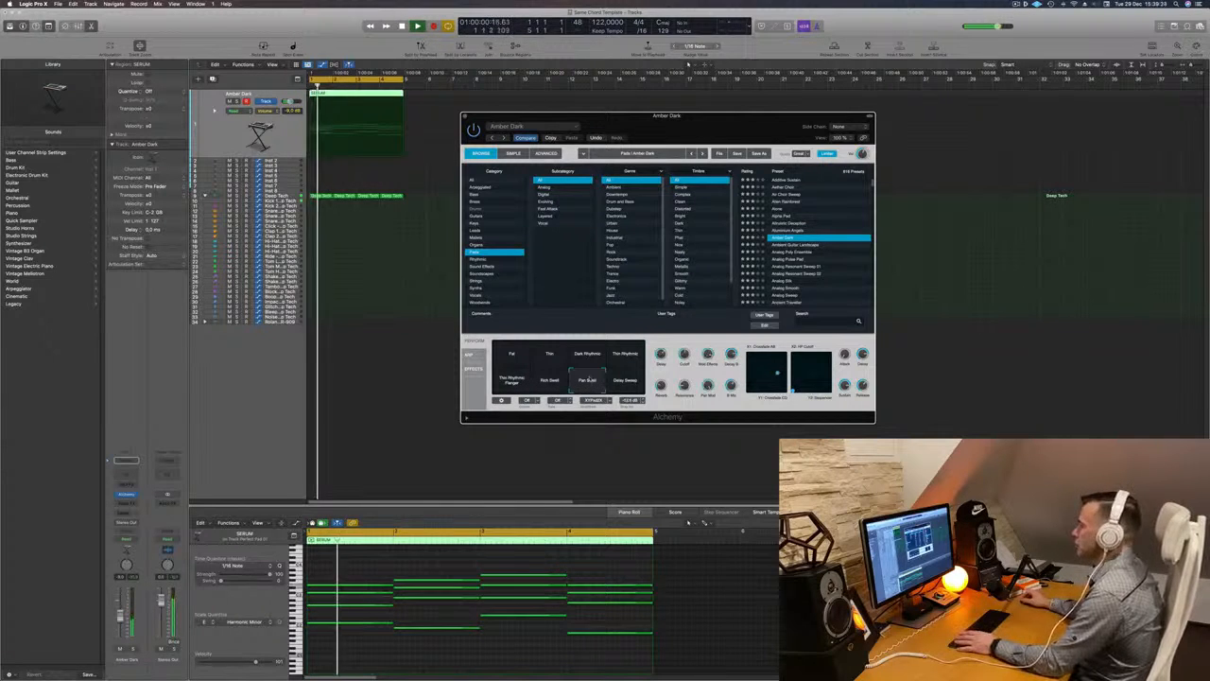
click(621, 383)
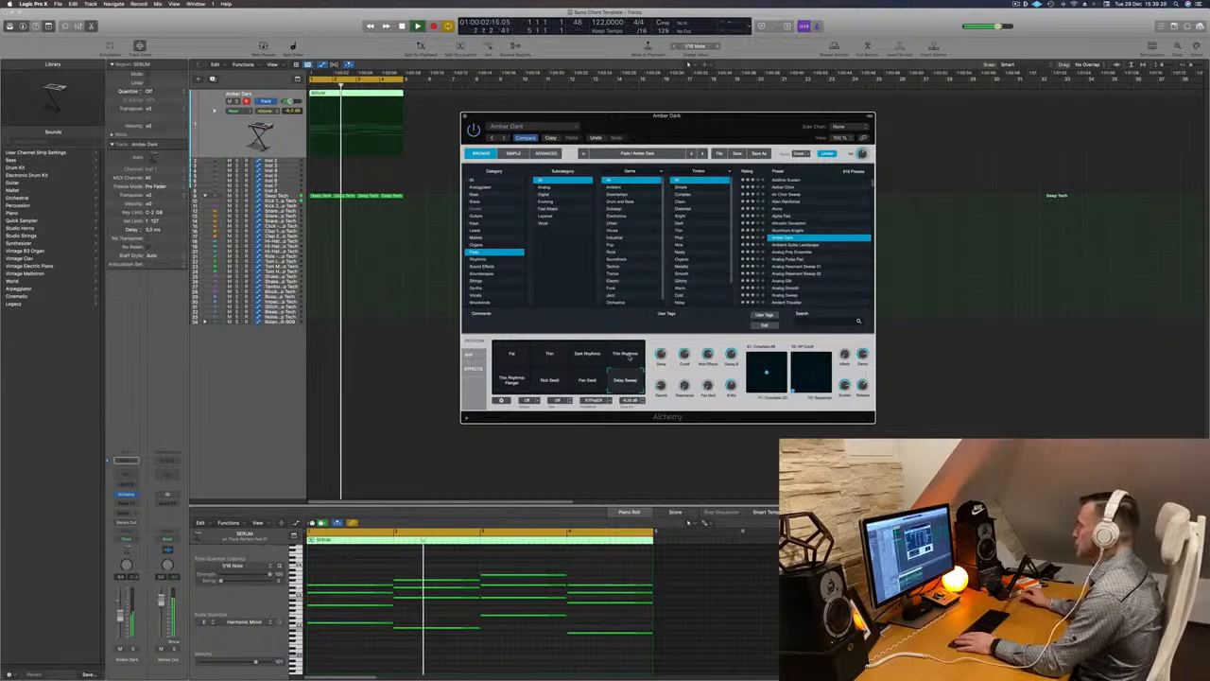
click(625, 355)
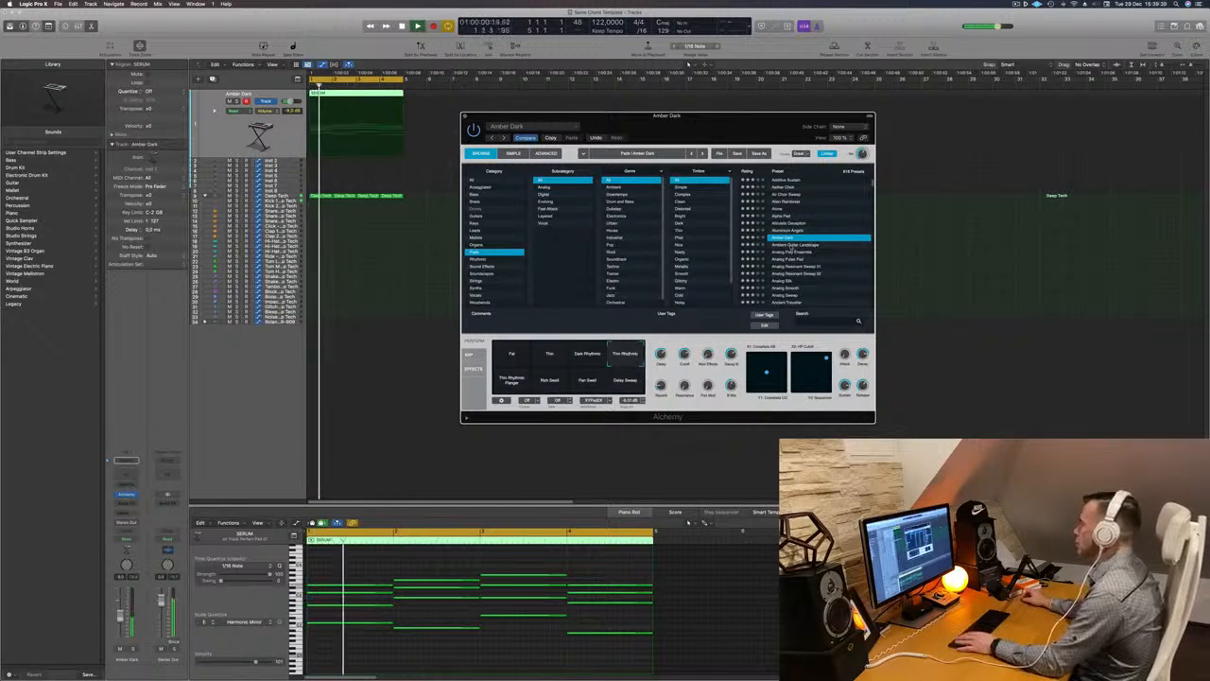
Step: Audition Ambient Guitar Landscape, Analog Poly Ensemble and Analog Pulse Pad, and load the Analog Resonant Sweep 01 preset
click(791, 246)
click(778, 252)
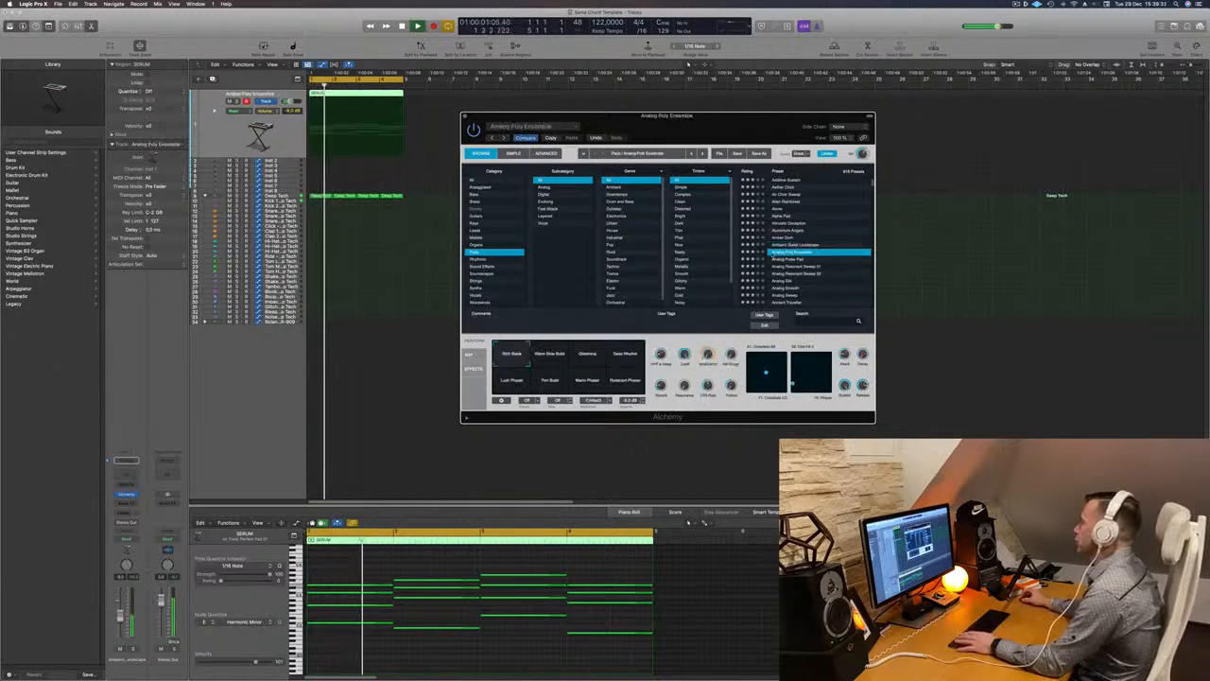
click(780, 259)
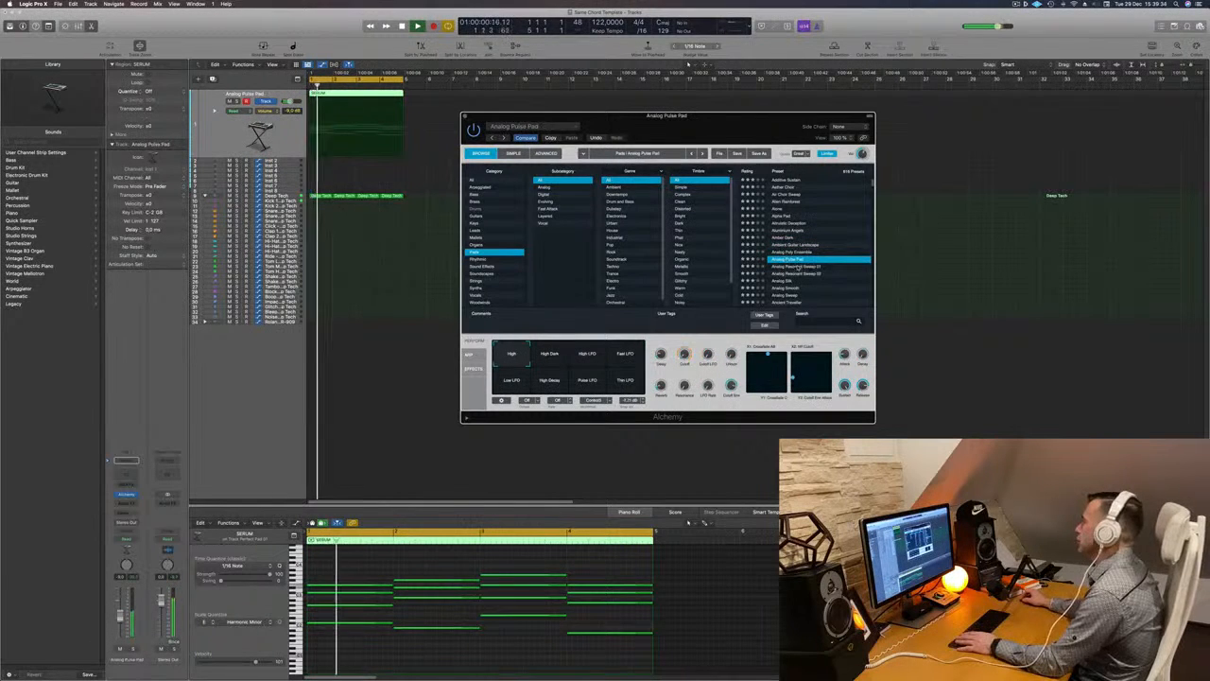
click(797, 266)
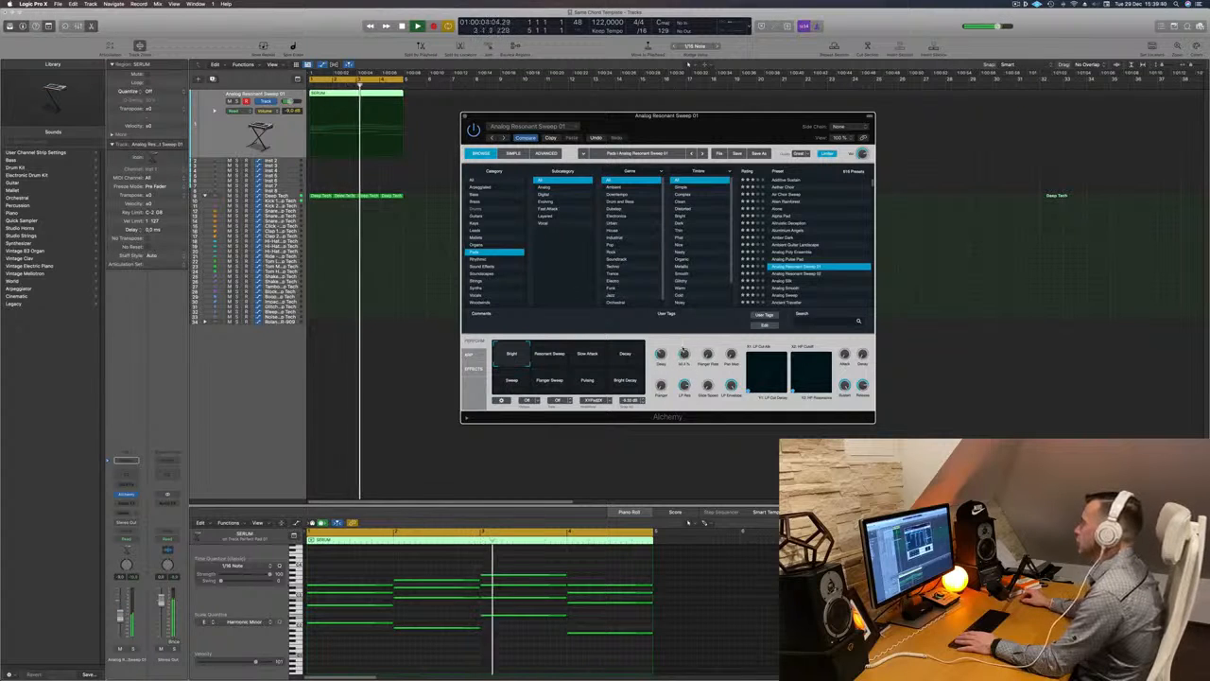
key(space)
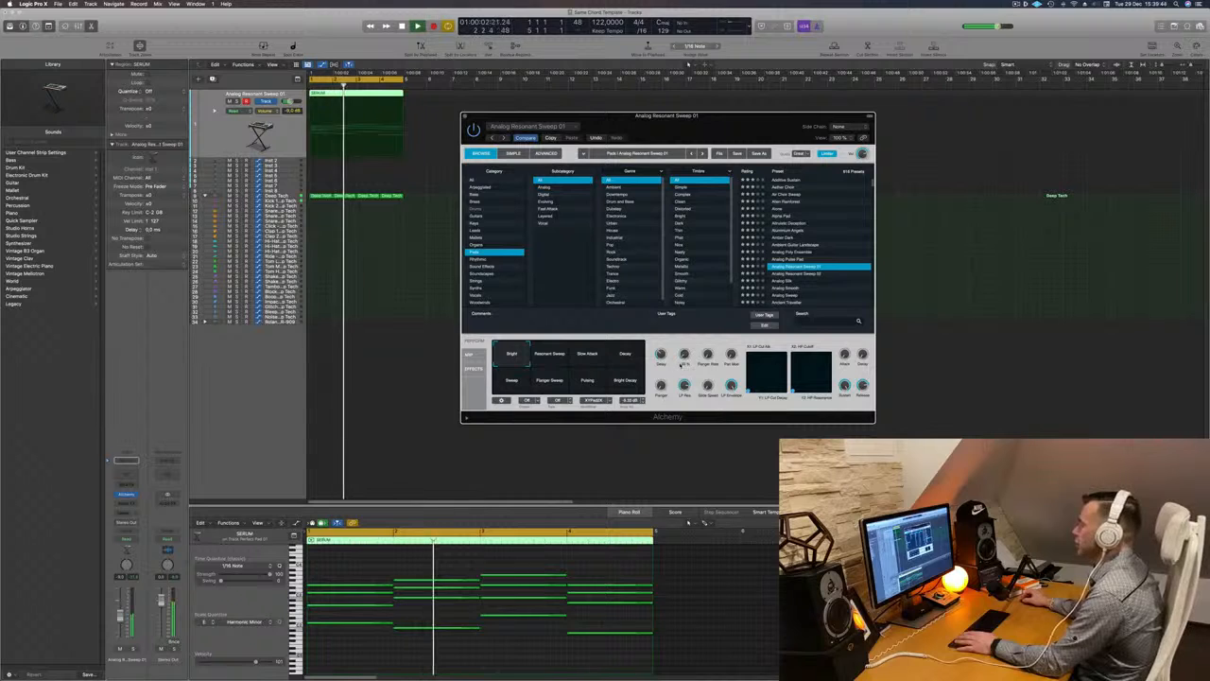
Step: Audition the Analog Resonant Sweep 01 variations from Resonant Sweep through Bright Decay and return to Bright
click(552, 355)
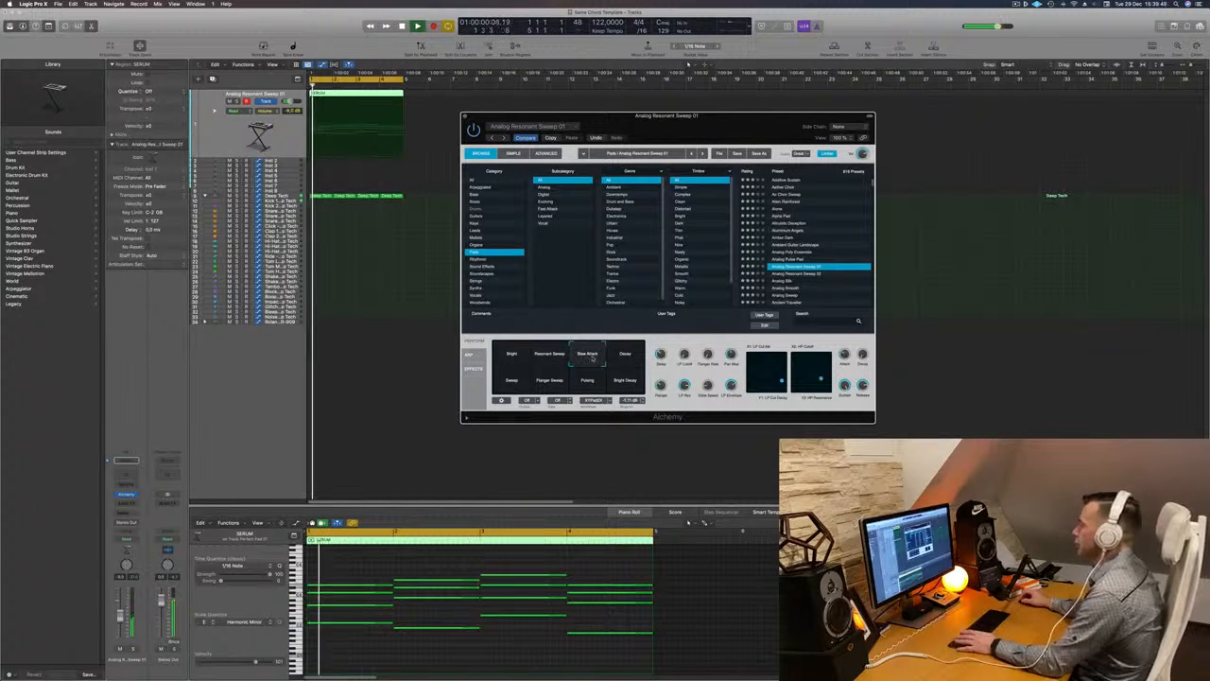
click(623, 355)
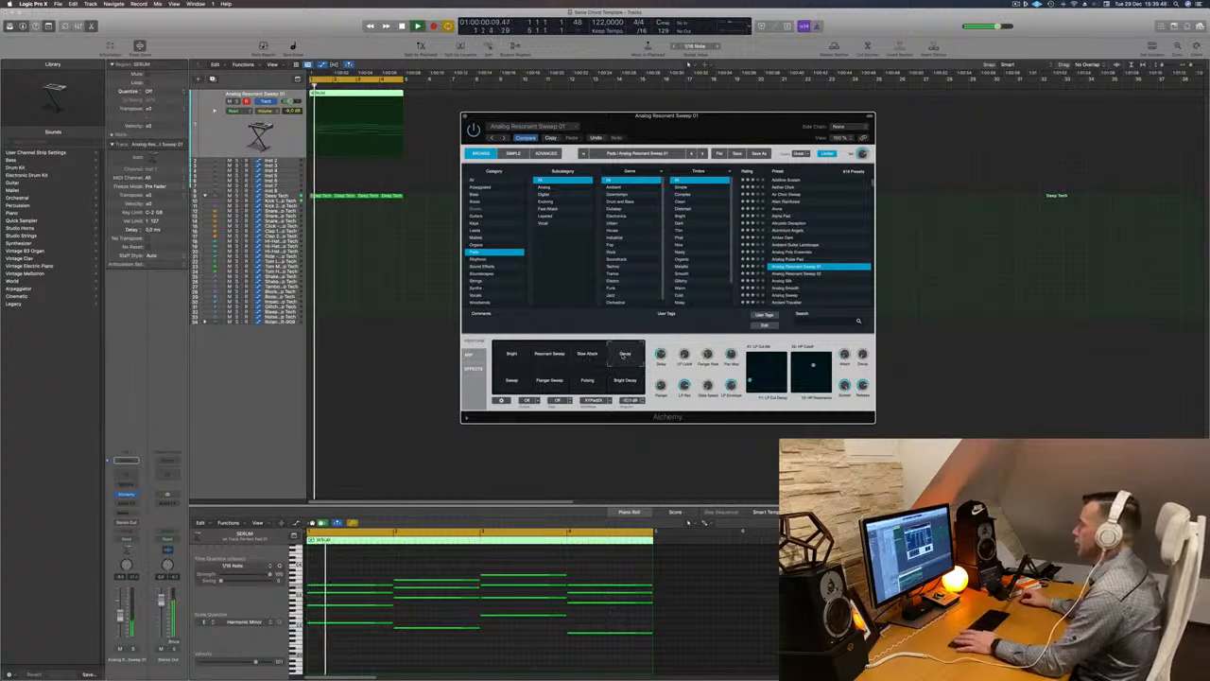
click(515, 383)
click(549, 381)
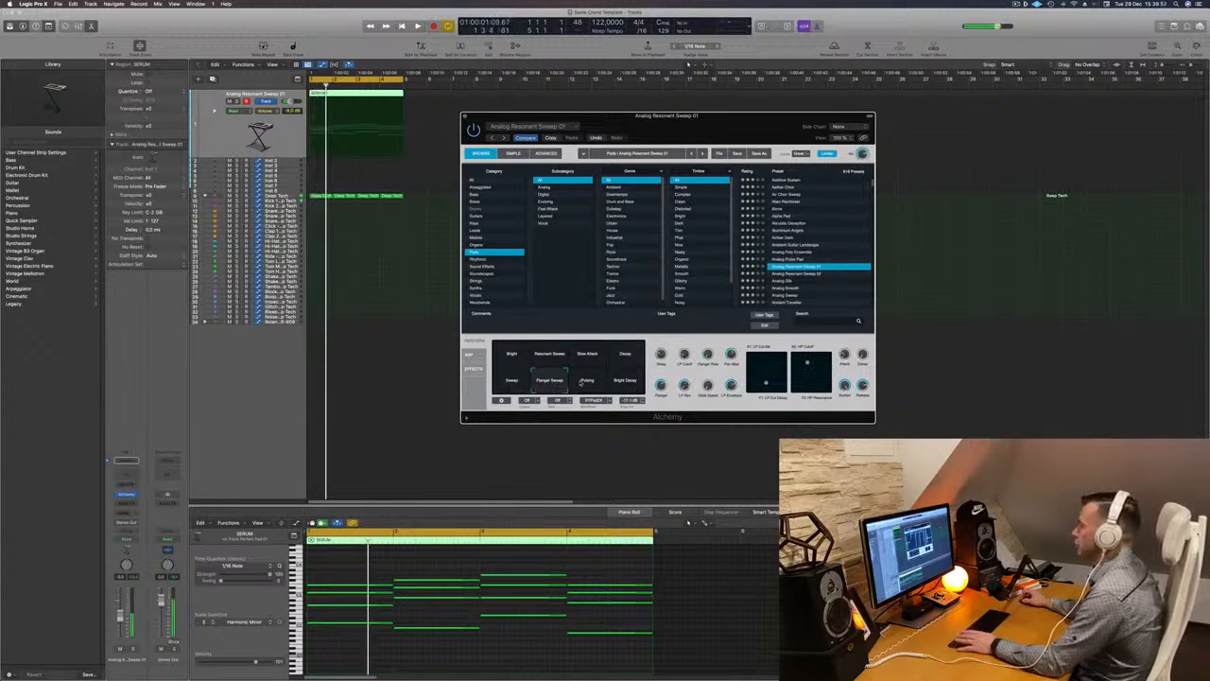
click(587, 381)
click(624, 381)
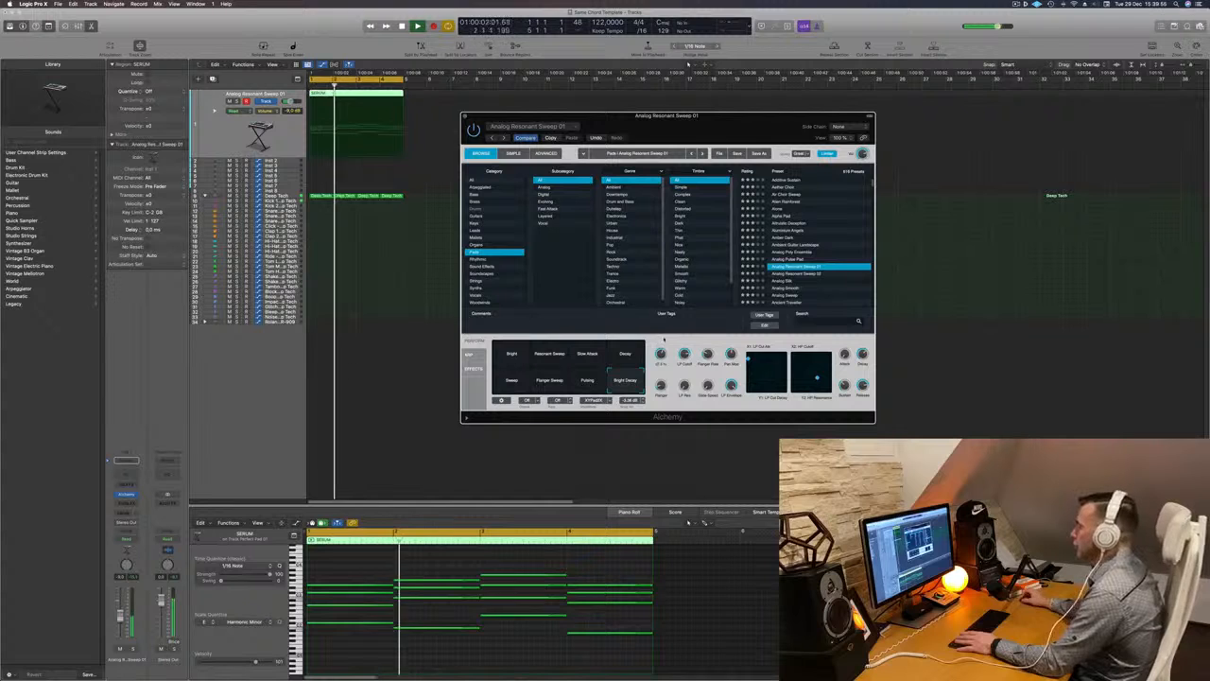
click(510, 354)
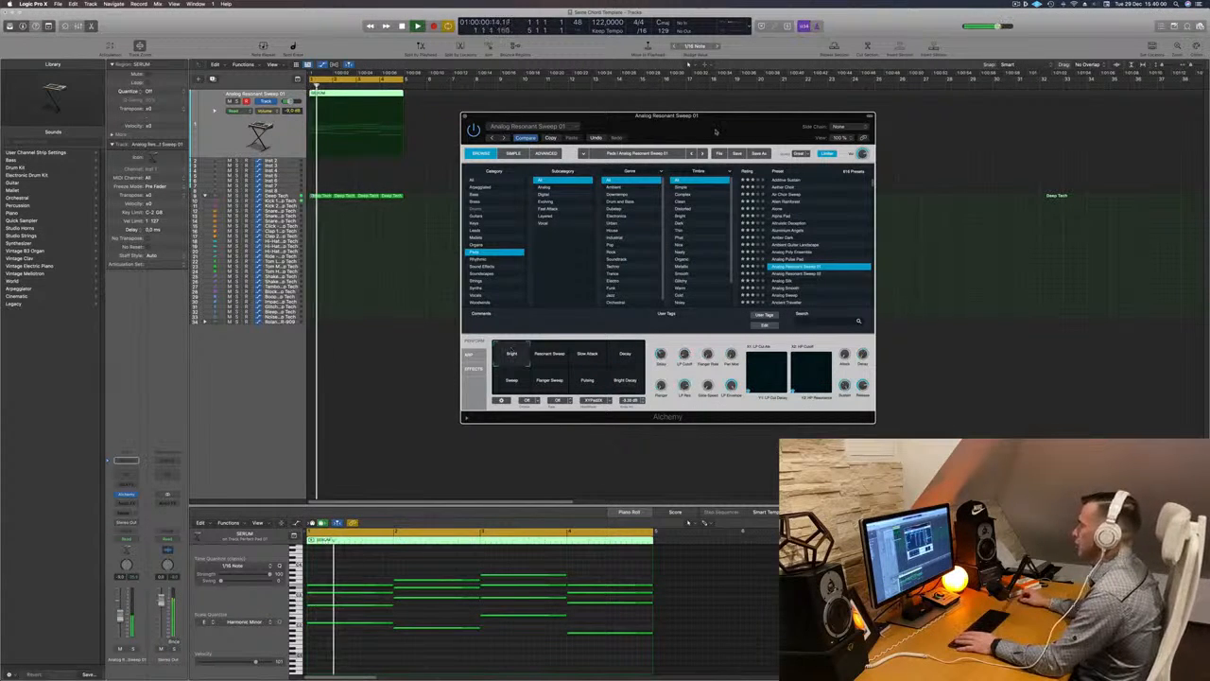
Step: Duplicate the Alchemy track with its settings and move the SERUM chord region onto the duplicate
drag(716, 121, 775, 128)
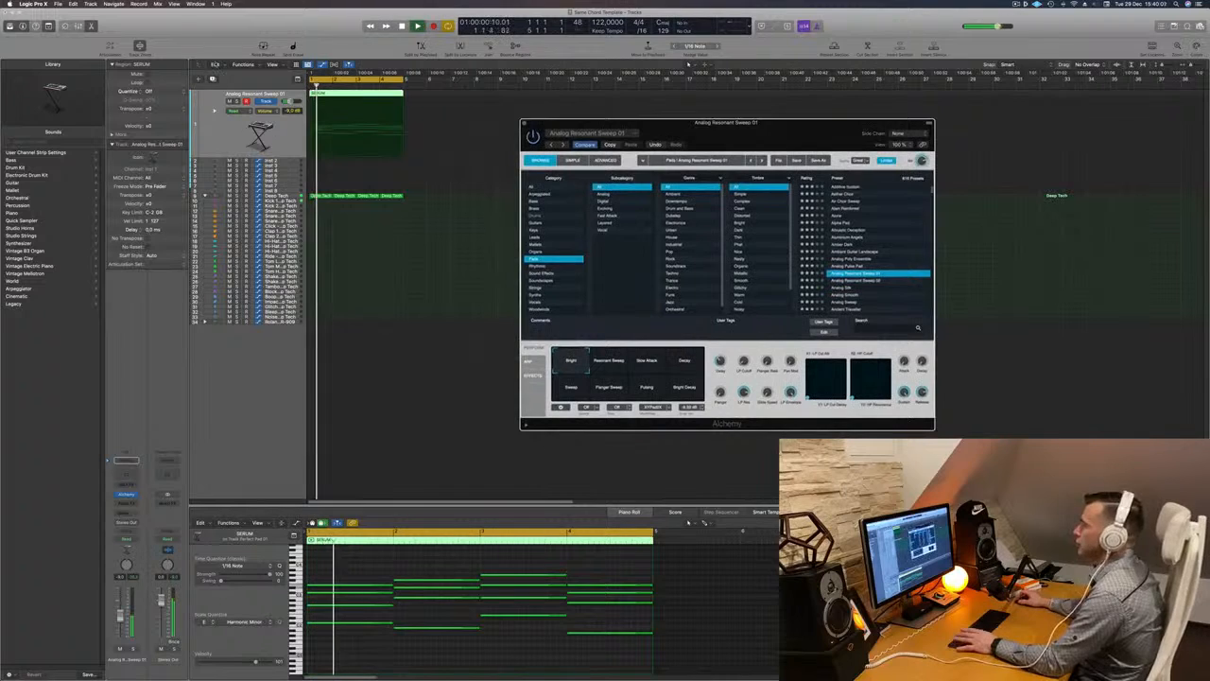
click(210, 79)
drag(342, 93, 342, 200)
key(space)
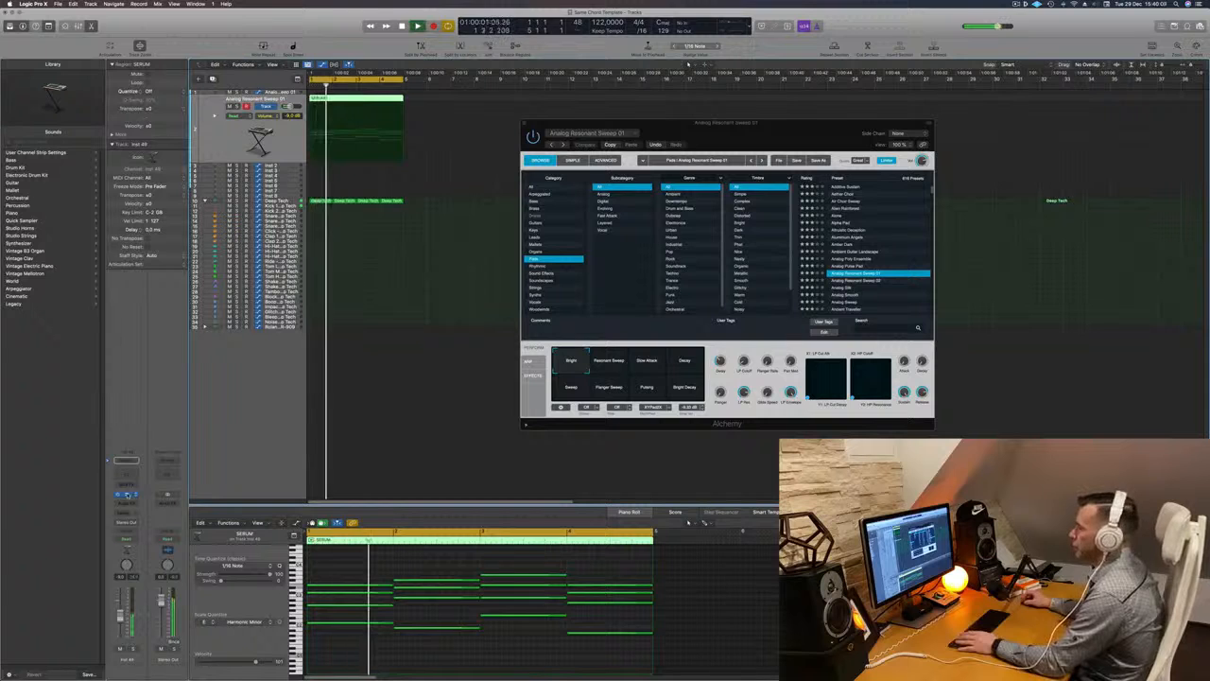
Step: Open Alchemy on the duplicate track, audition Pulsing and Flanger Sweep, and choose the Bright Decay variation
click(128, 494)
key(Return)
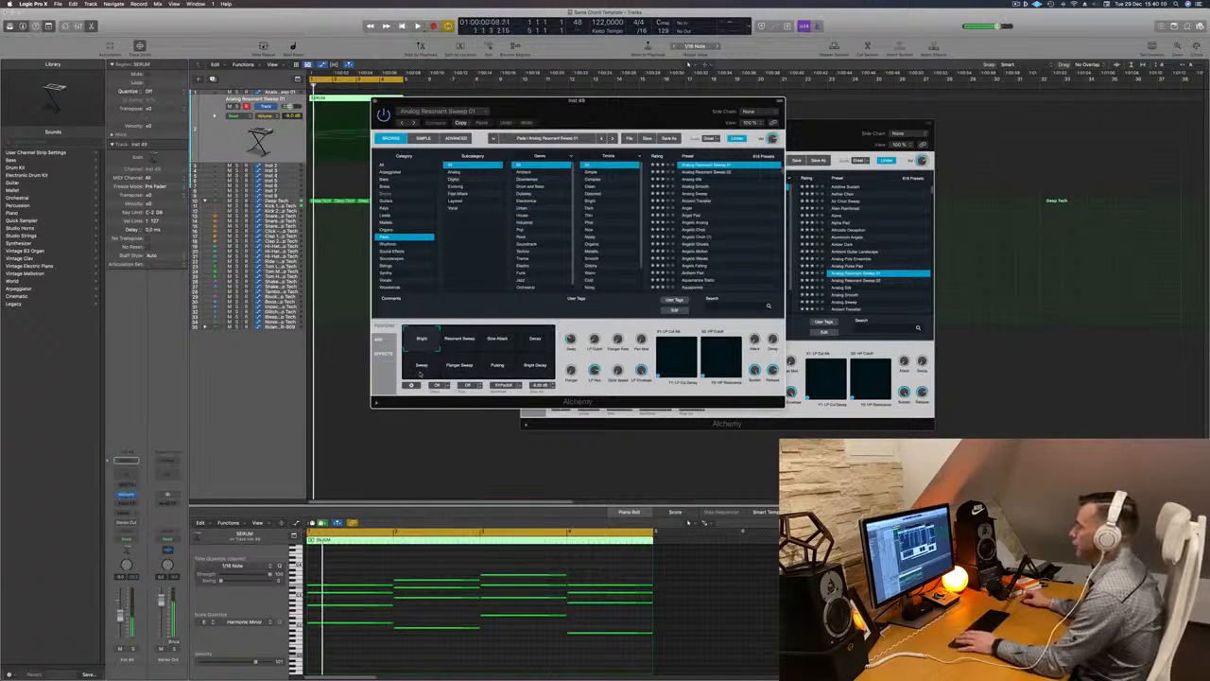
click(495, 366)
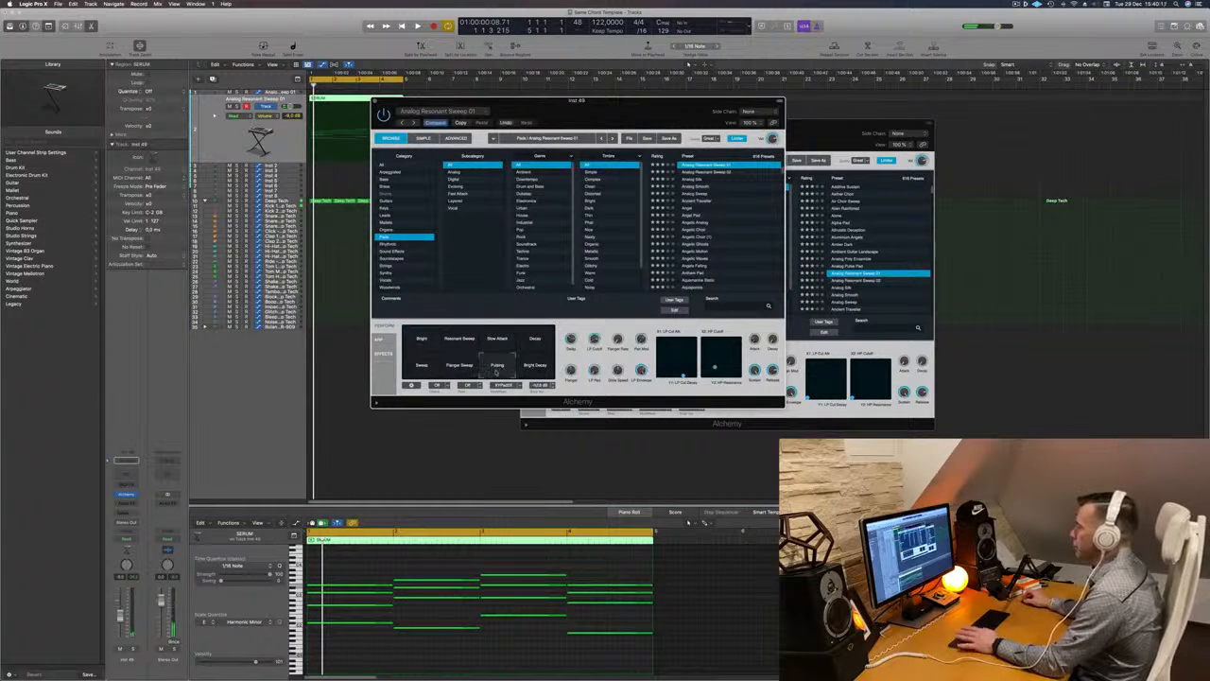
click(437, 368)
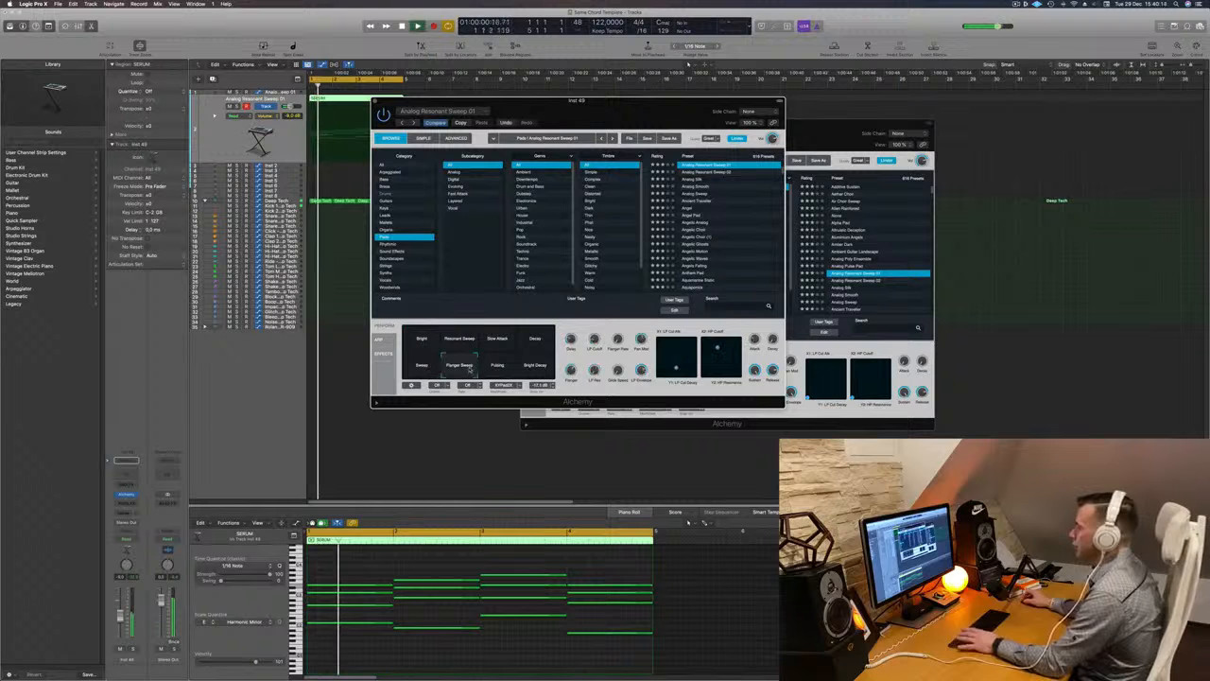
click(537, 368)
Step: Copy the SERUM chord region back to the first Alchemy track and play both layers together
drag(635, 101, 1054, 302)
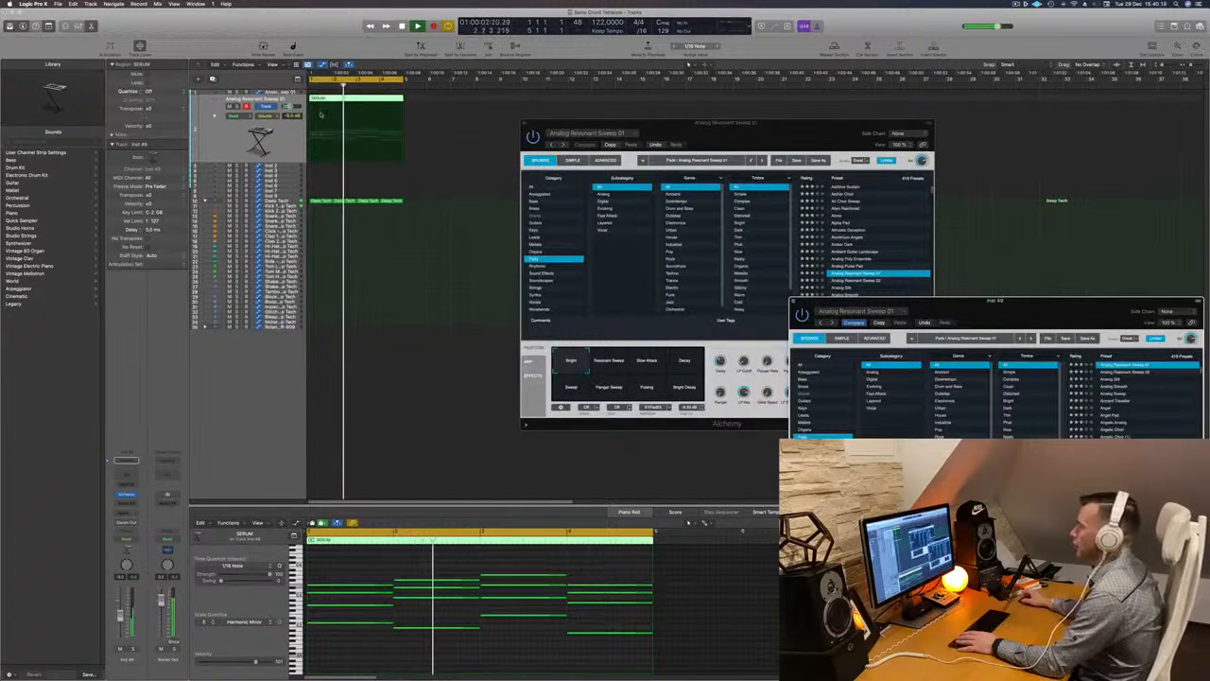
key(space)
drag(342, 99, 344, 93)
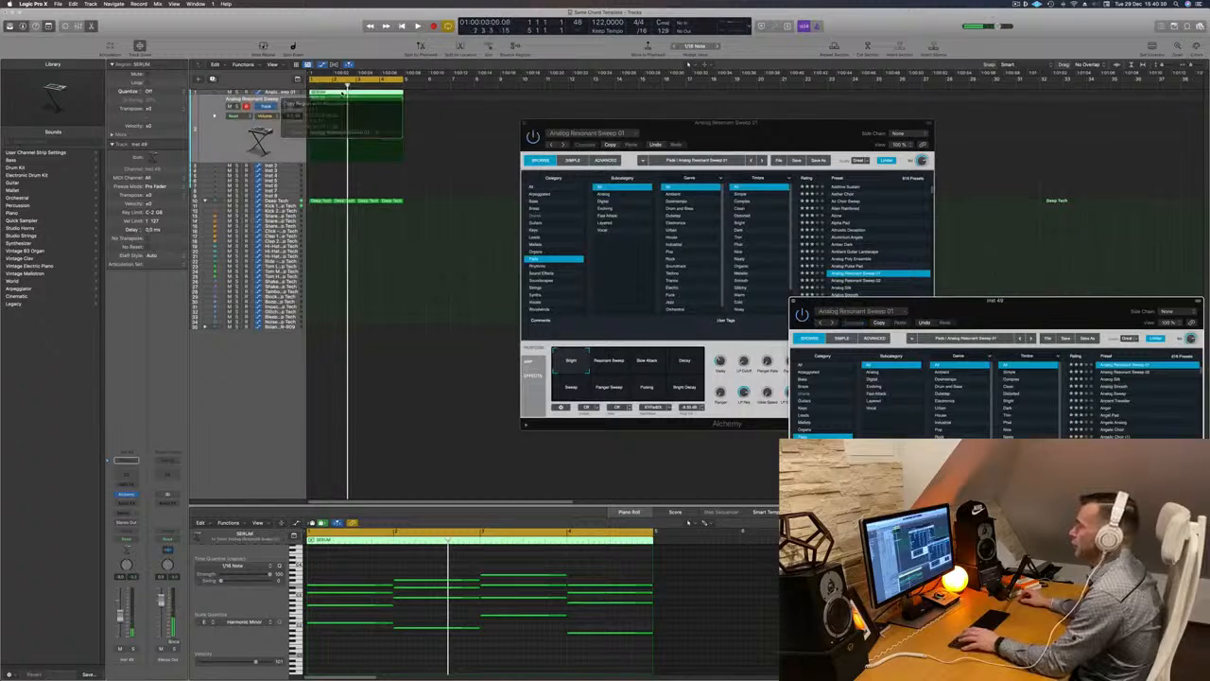
key(space)
click(294, 93)
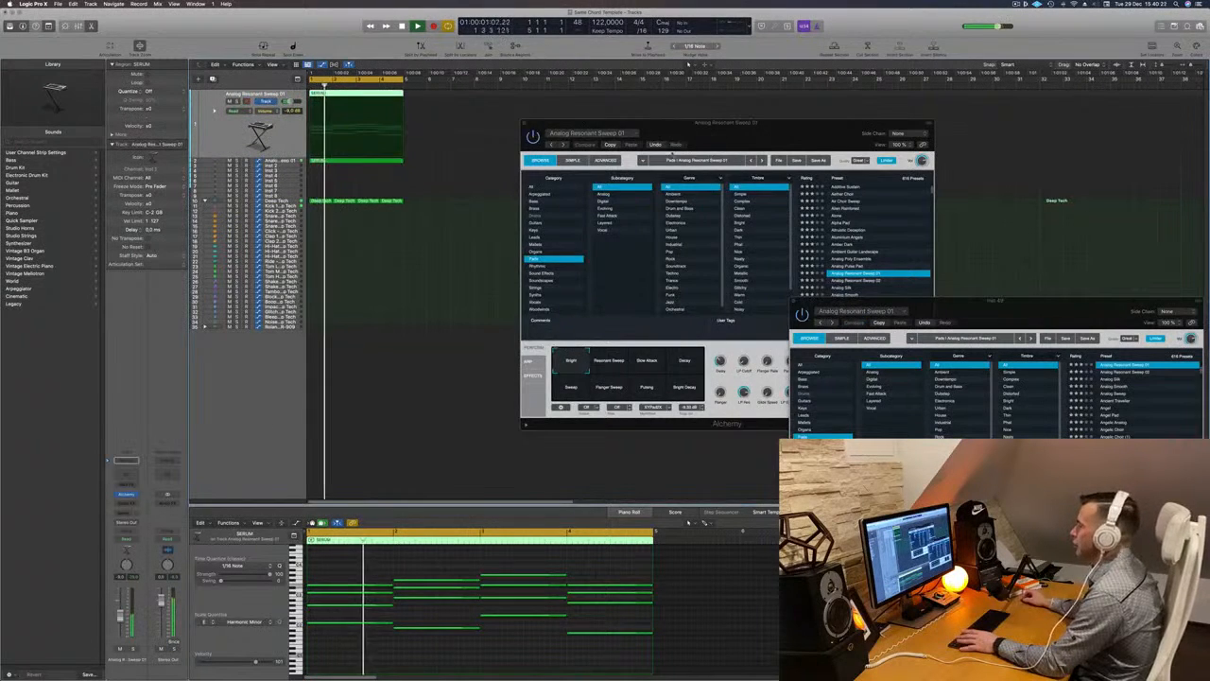
Step: Close the first track's Alchemy window and reposition the second track's Alchemy window while checking the layered sound
drag(566, 131, 429, 202)
click(389, 194)
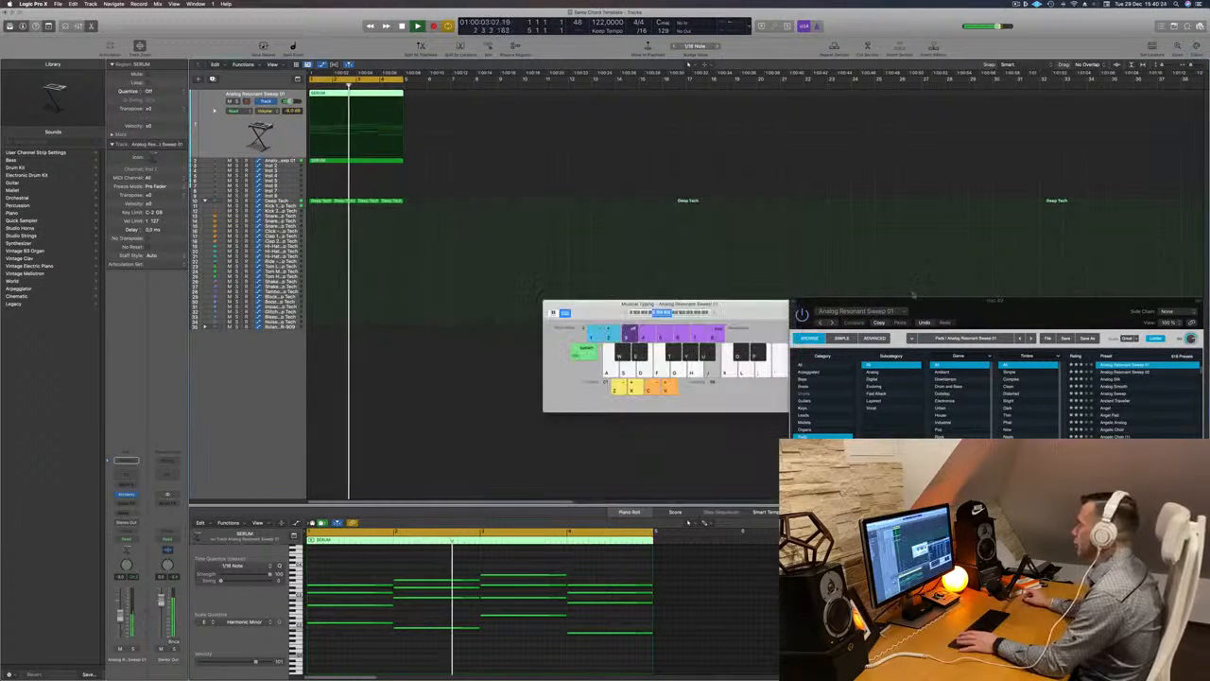
drag(932, 301, 822, 167)
key(space)
key(space)
click(688, 522)
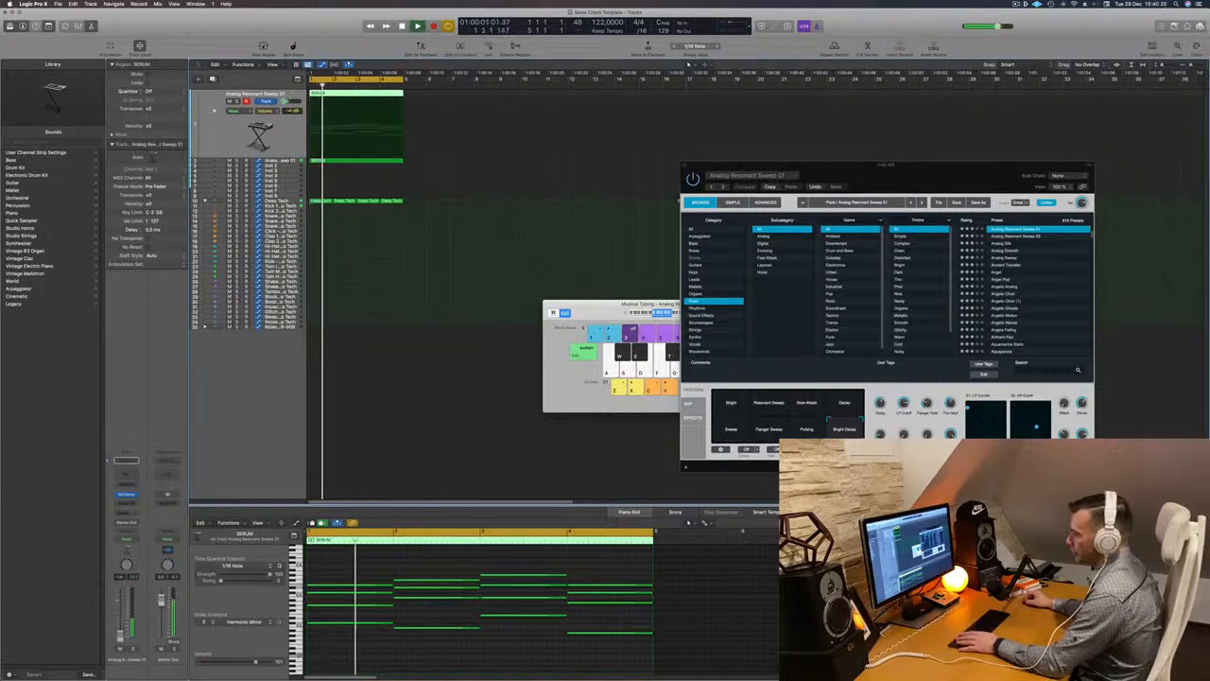
Step: Lower the volumes of the two Alchemy tracks to balance the layers during playback
click(282, 161)
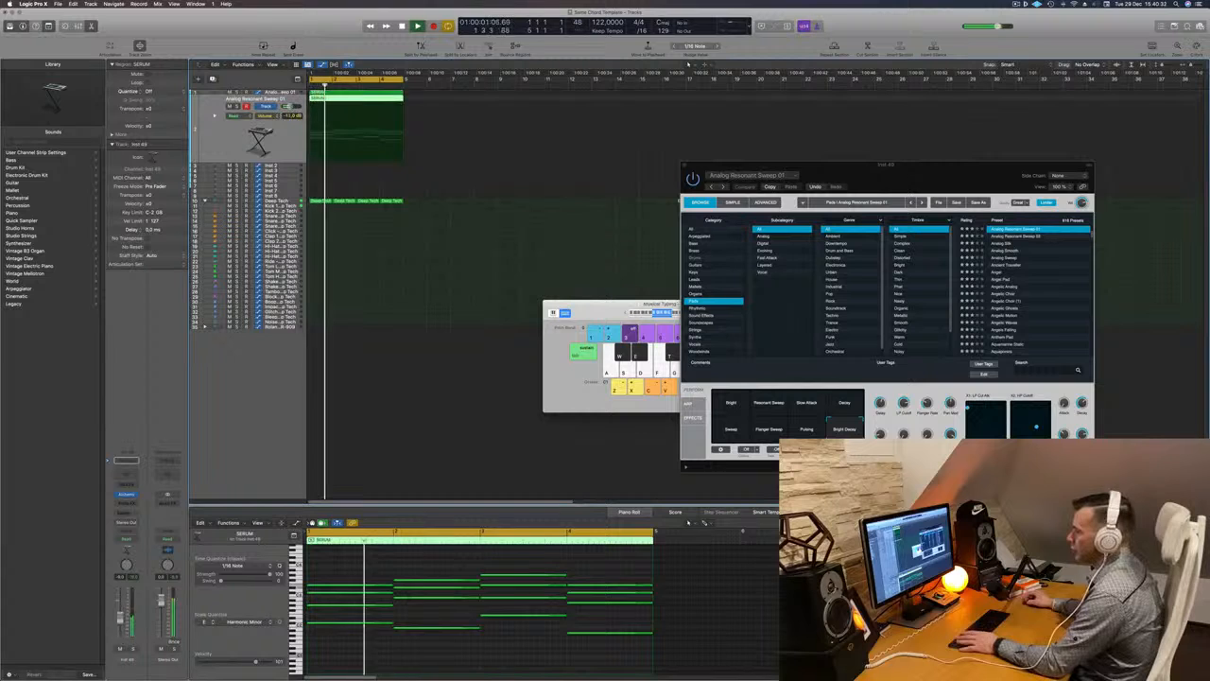
click(286, 93)
key(space)
key(space)
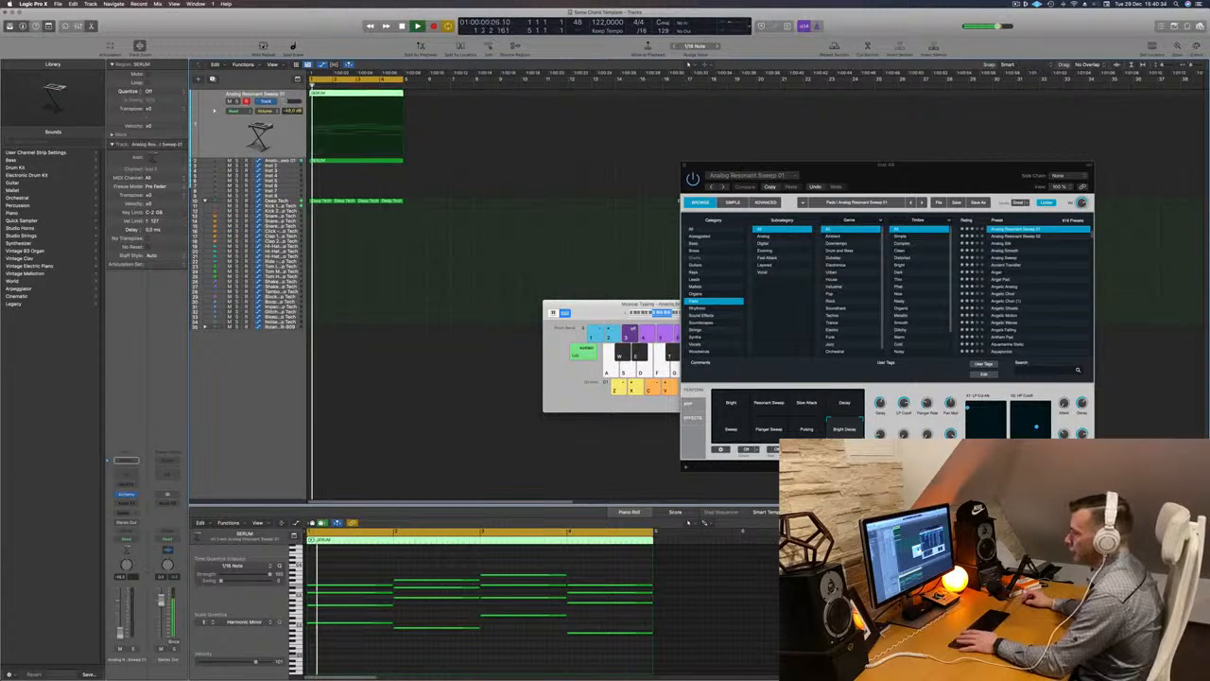
Step: Reopen Alchemy on the first track and adjust the LP Cutoff of its Bright sound
click(126, 494)
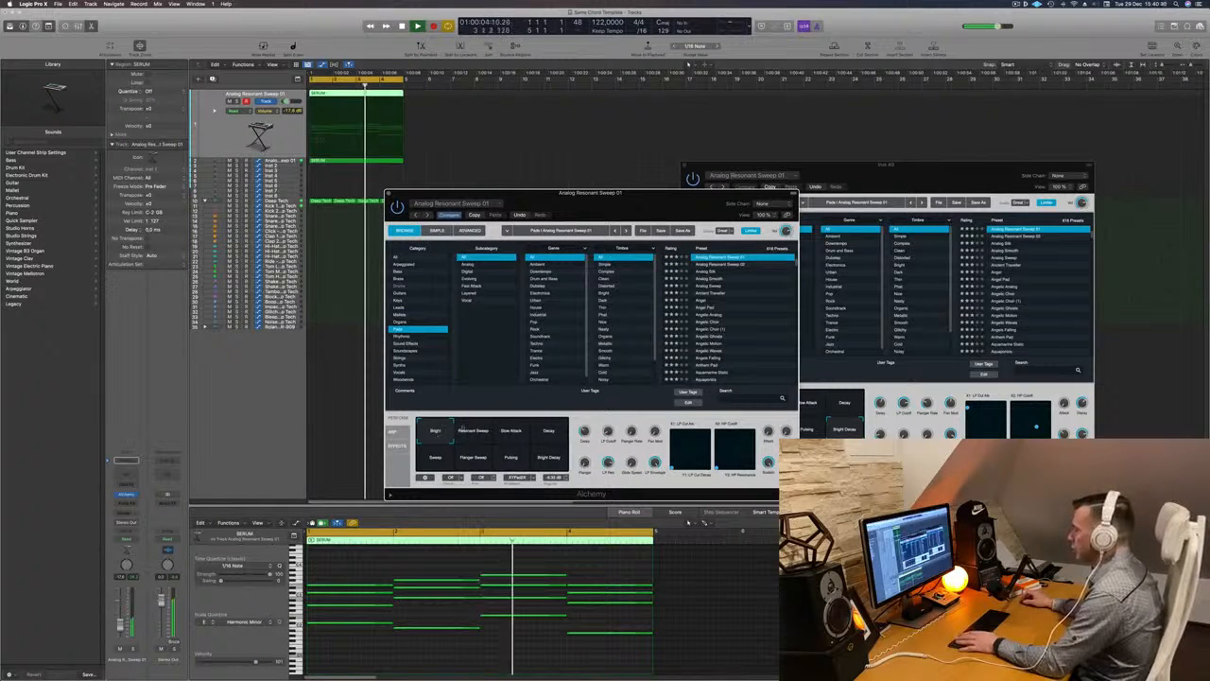
drag(608, 432, 612, 448)
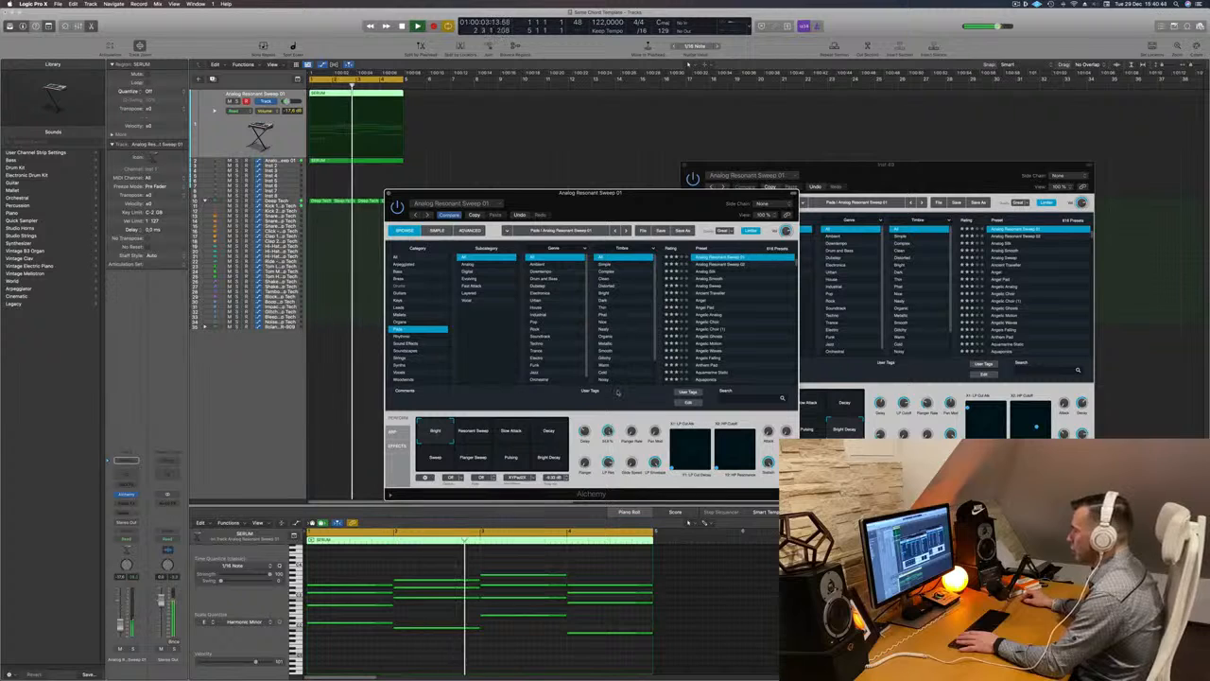
drag(651, 192, 913, 208)
key(Return)
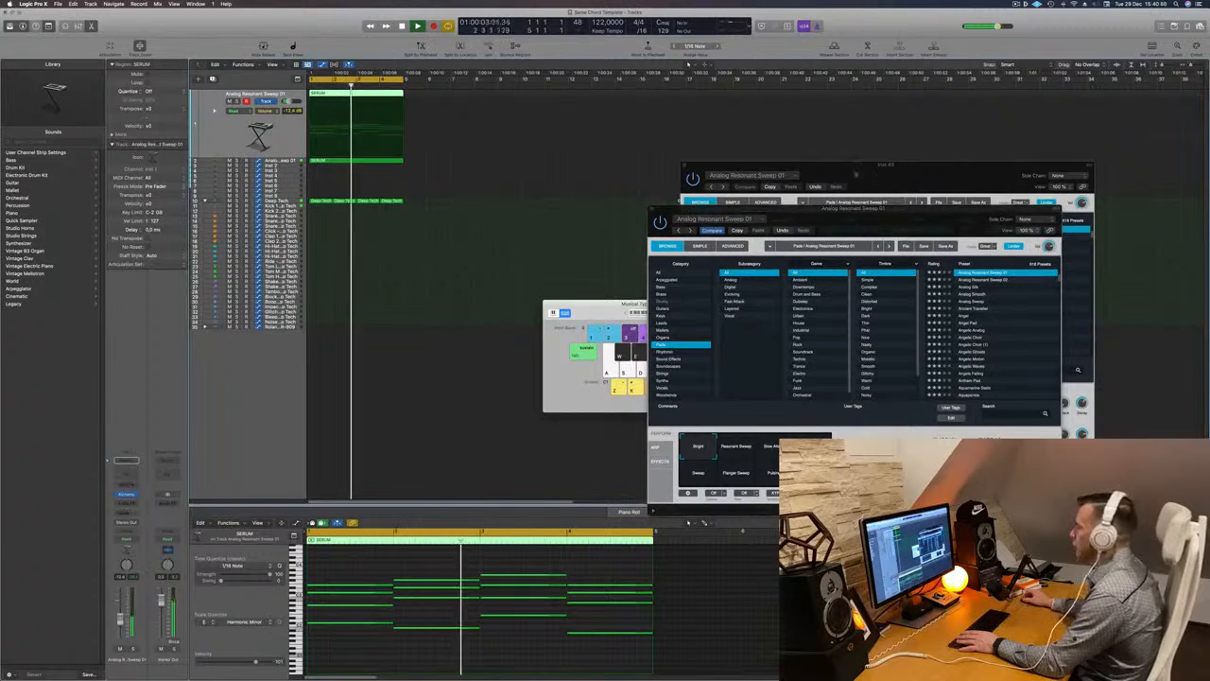
Step: Close the Alchemy windows of both layered tracks
drag(854, 210, 482, 295)
click(281, 297)
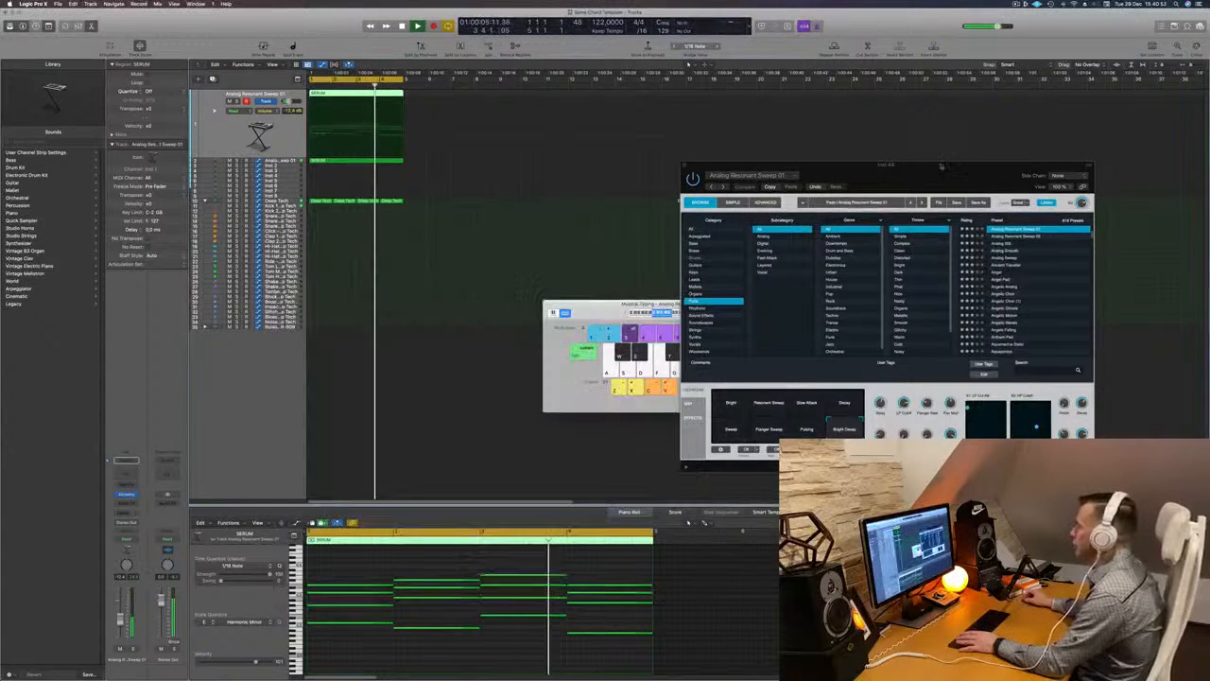
drag(939, 165, 889, 160)
click(633, 160)
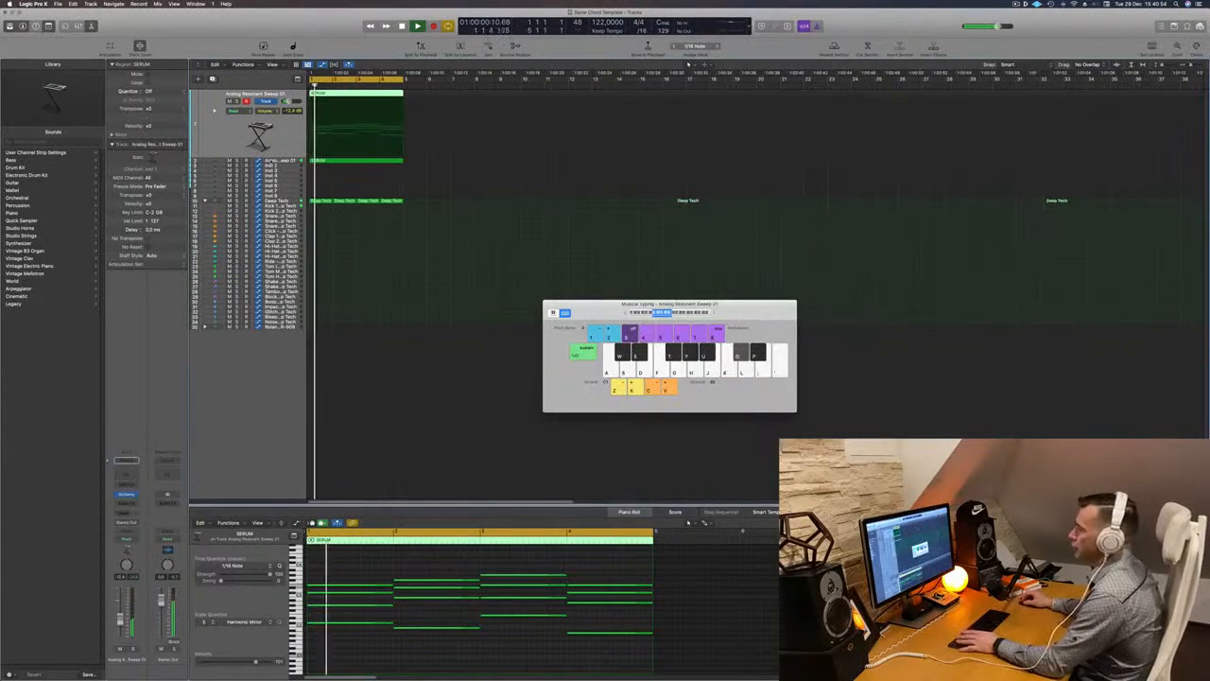
Step: Copy the SERUM chord region onto the Inst 2 track below the two Alchemy layers
click(221, 162)
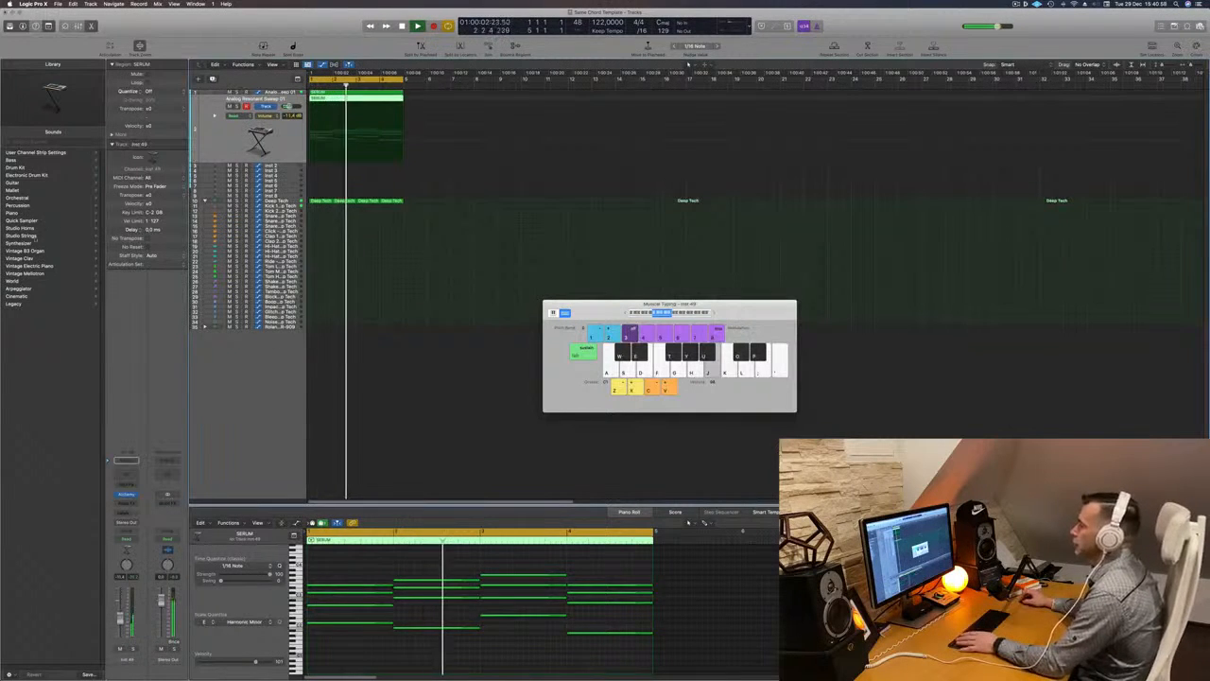
click(292, 165)
click(344, 92)
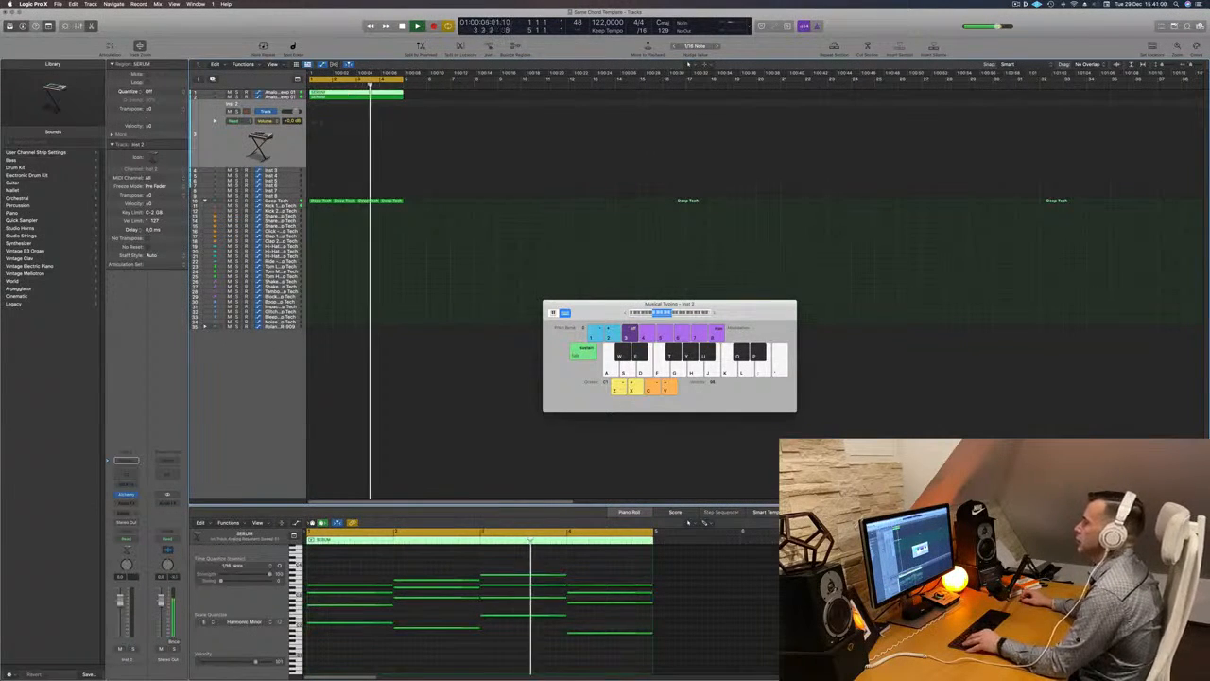
drag(345, 93, 344, 142)
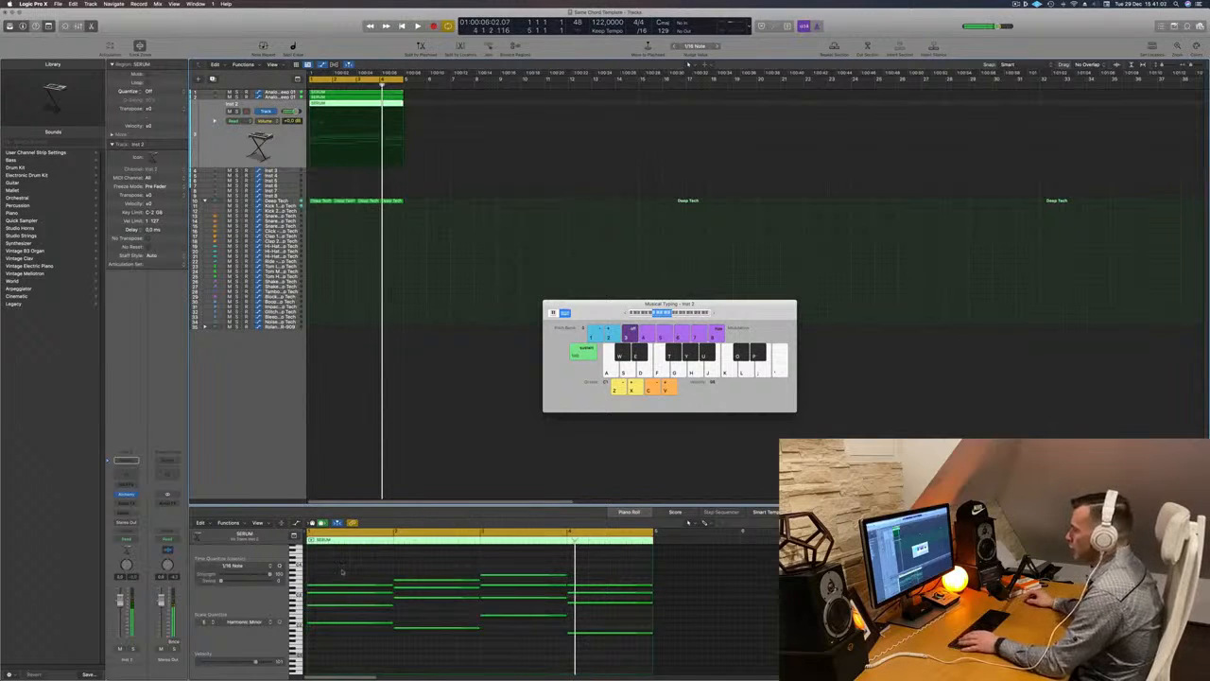
Step: Delete the upper chord notes from the Inst 2 region and select the four remaining bass notes
drag(348, 556, 630, 606)
key(Delete)
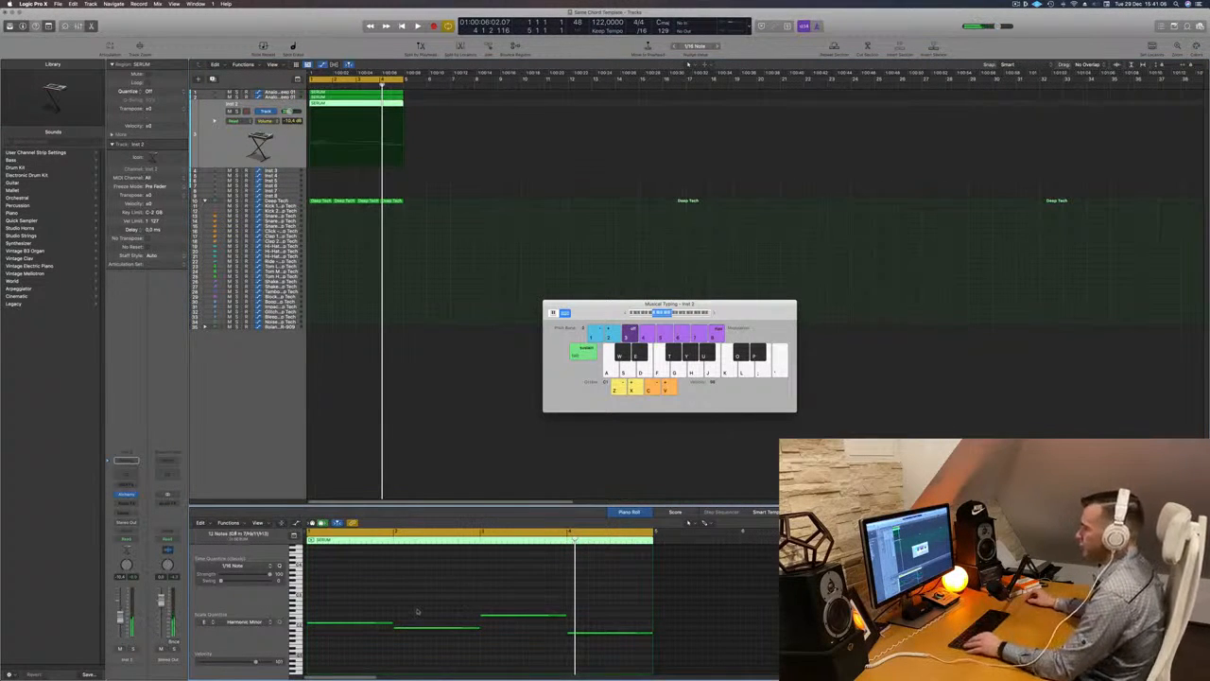
drag(355, 602, 657, 650)
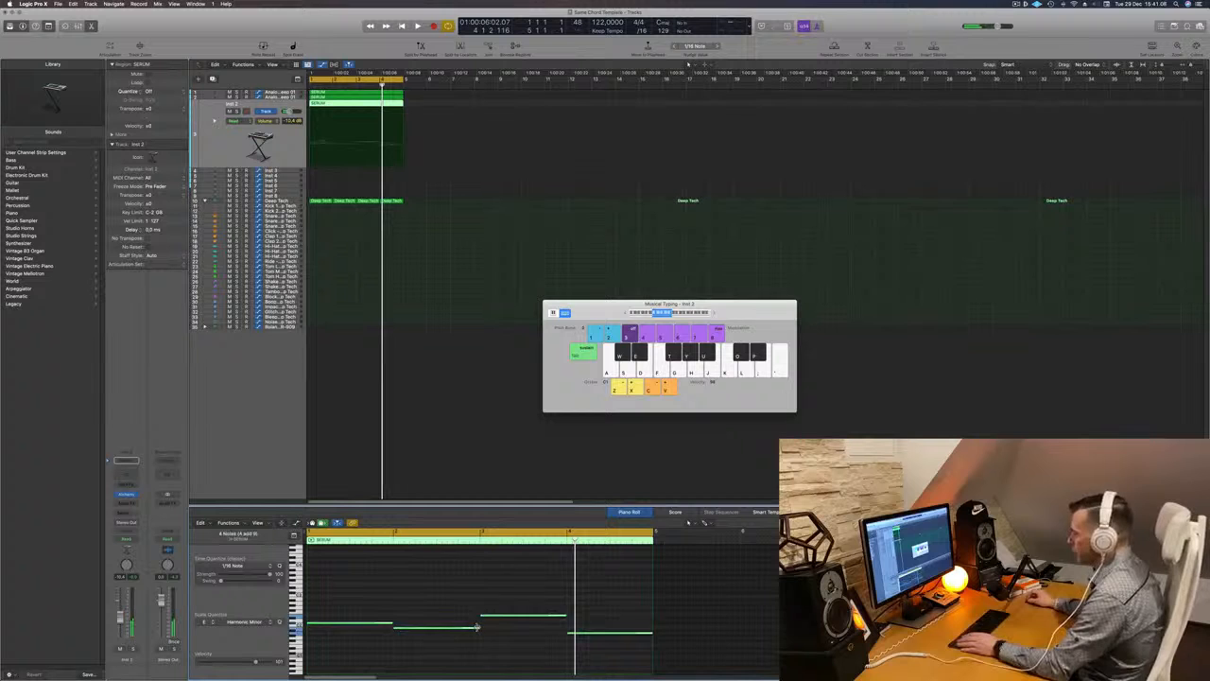
Step: Shorten the four selected bass notes on the Inst 2 track to short stabs at the start of each bar and play them back
drag(477, 627, 428, 646)
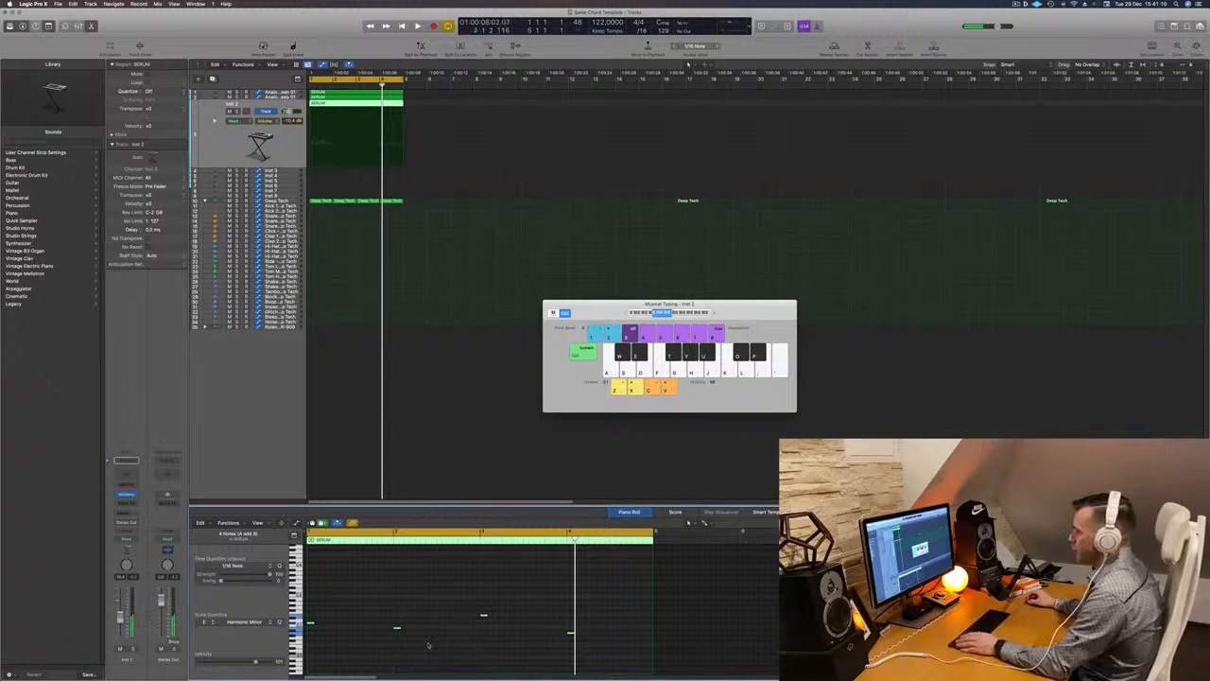
key(super+Right)
key(super+Right)
key(super+Right)
scroll(431, 645, left, 5)
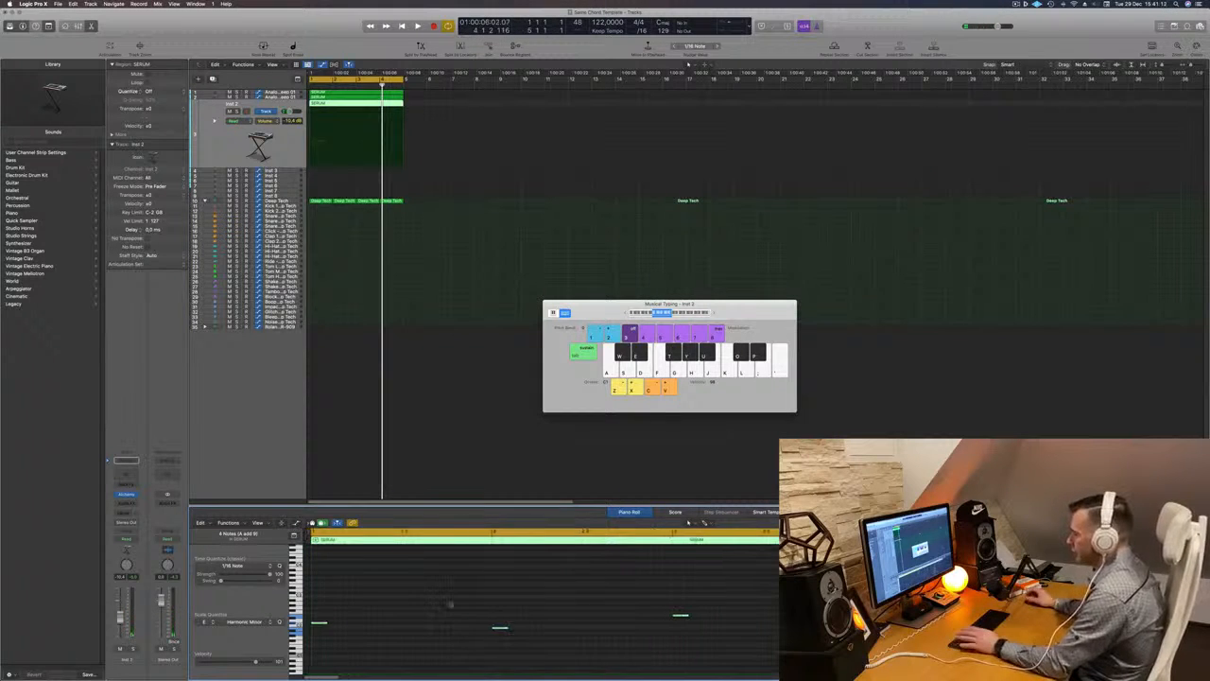
key(space)
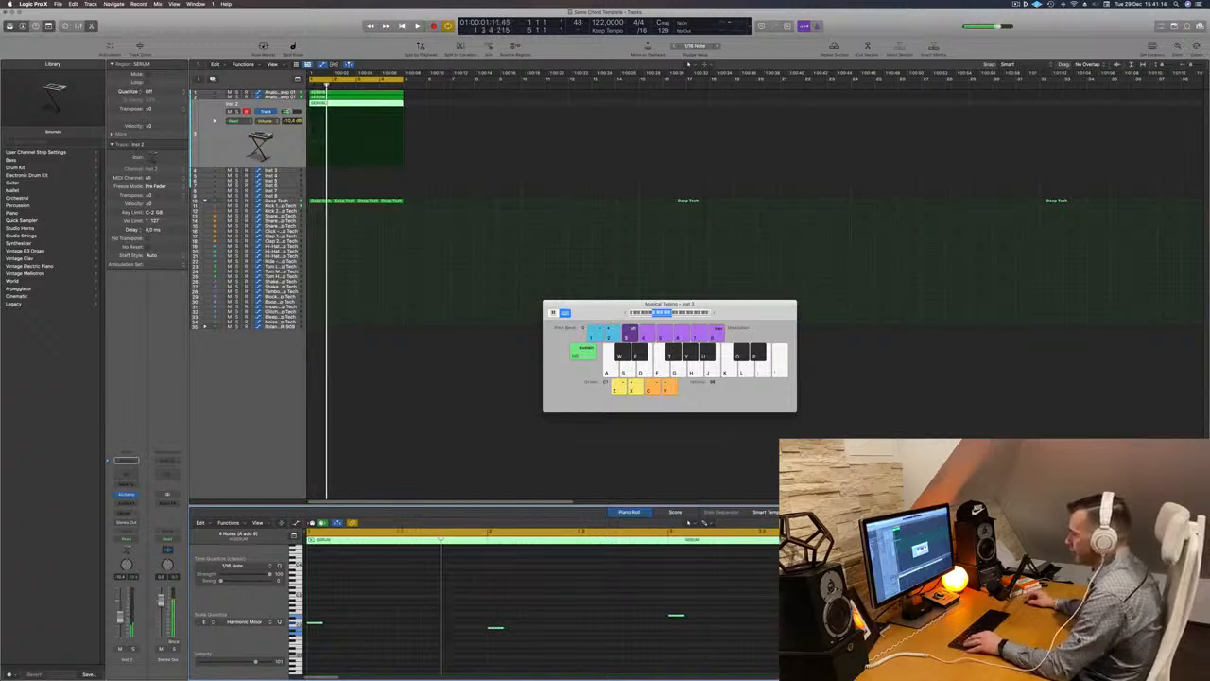
Step: Shift the four bass stabs to the off-beat within each bar and copy them one beat further on
drag(315, 623, 381, 624)
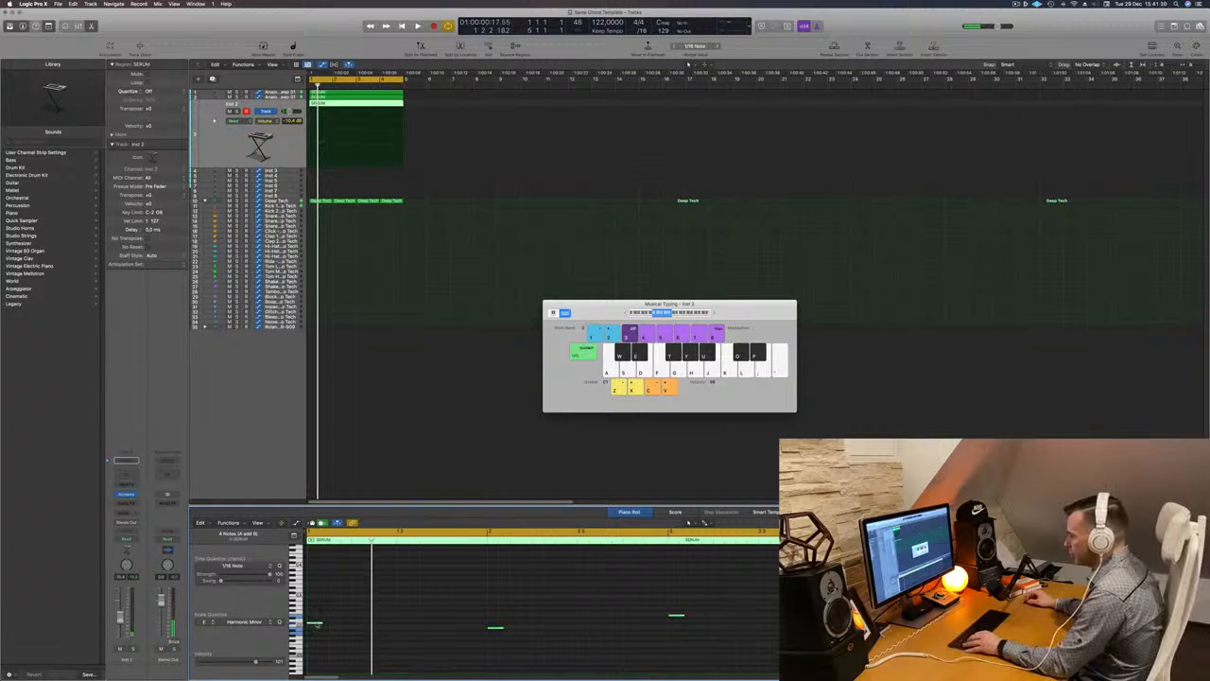
drag(315, 624, 383, 626)
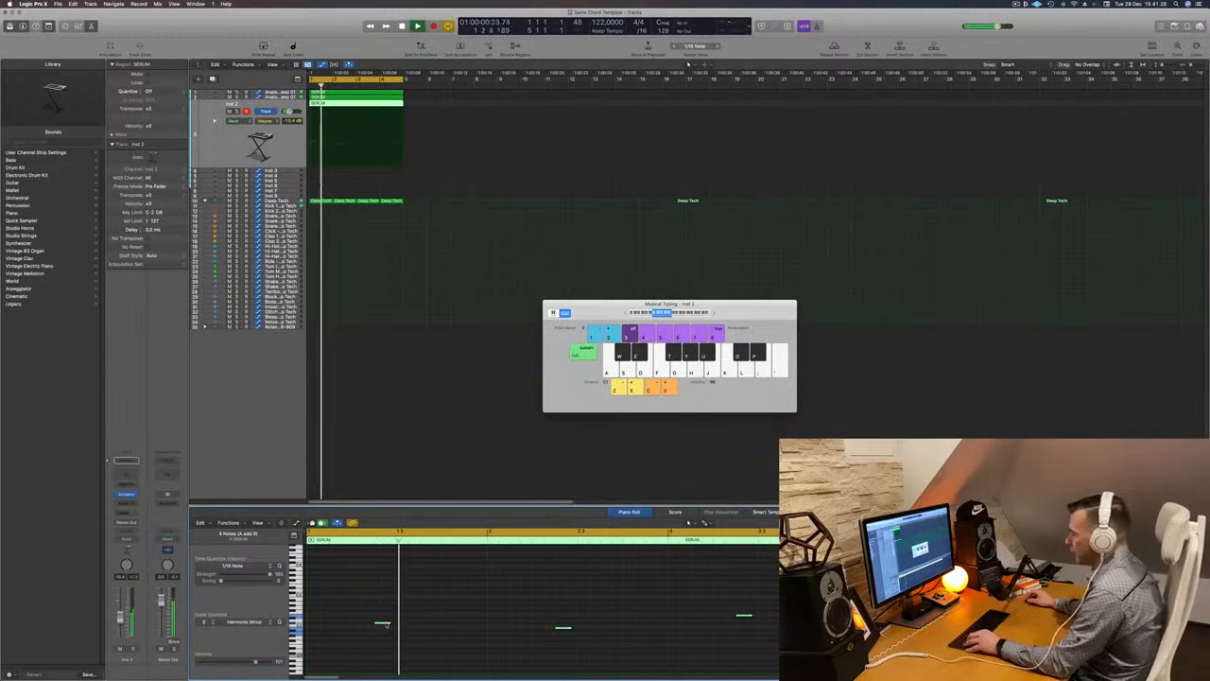
drag(385, 624, 426, 625)
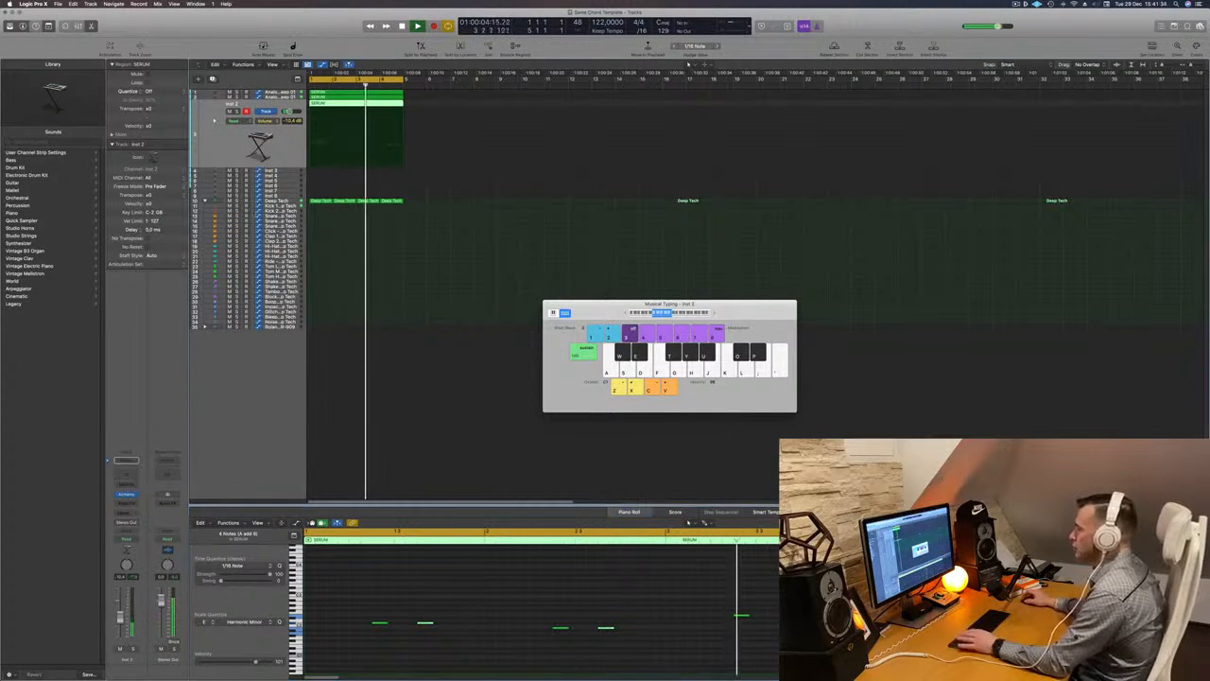
Step: Check the Deep Tech drum regions' notes, return to the Inst 2 bass region and resume playback
click(274, 200)
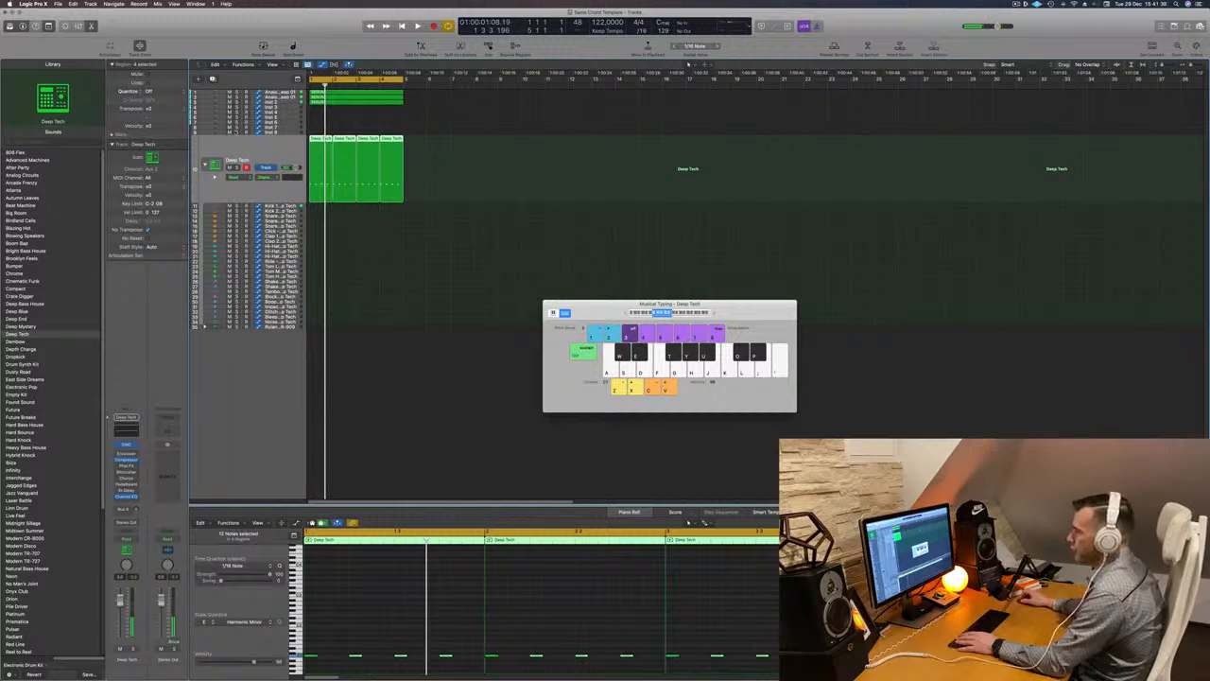
scroll(255, 147, right, 1)
click(274, 103)
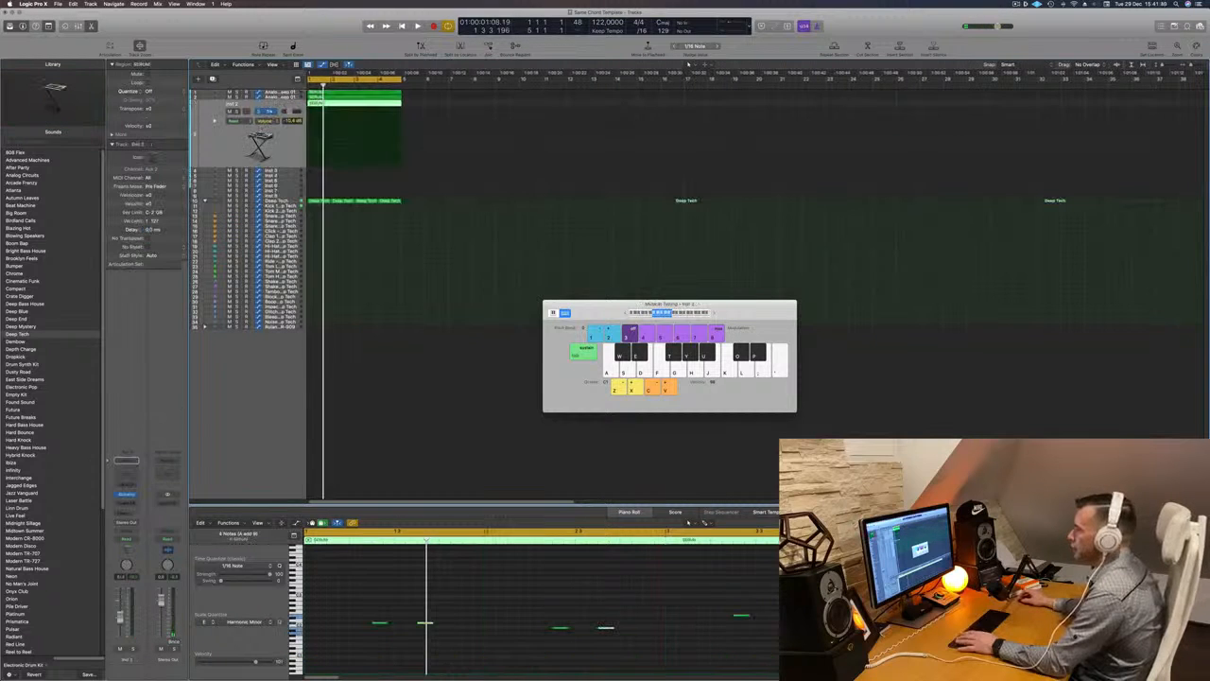
key(space)
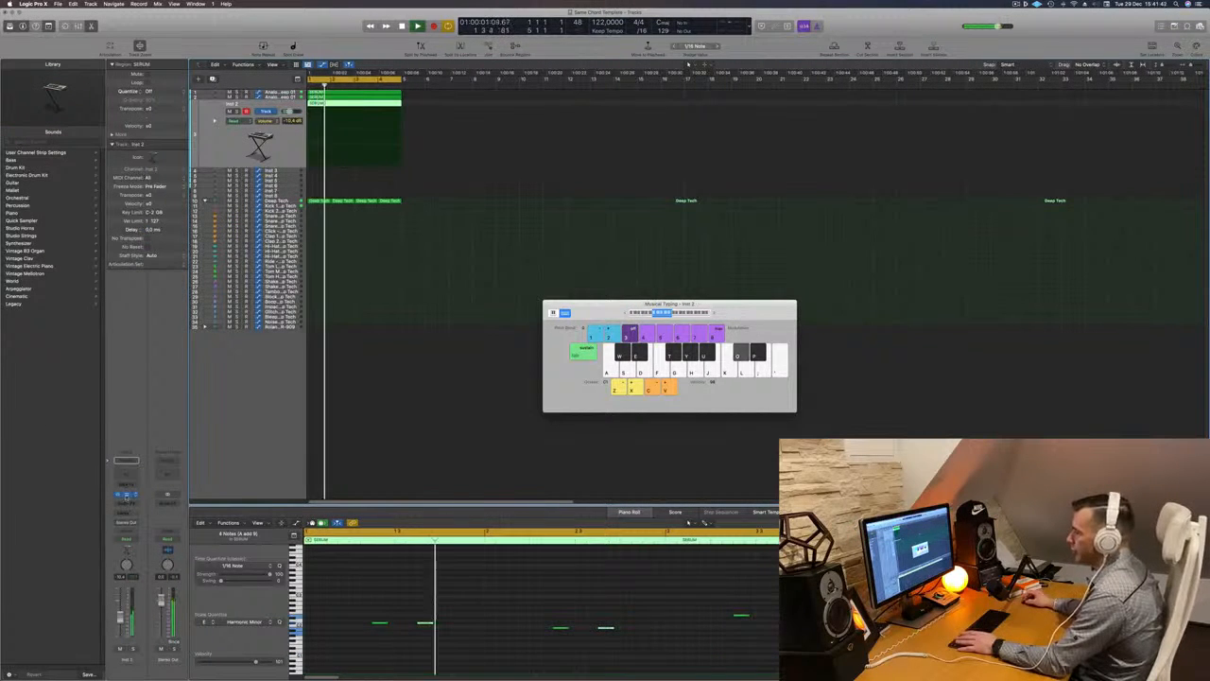
Step: Load Alchemy's 70s Classic Synth Bass preset from the Bass category on the Inst 2 track and close the Alchemy window
click(126, 494)
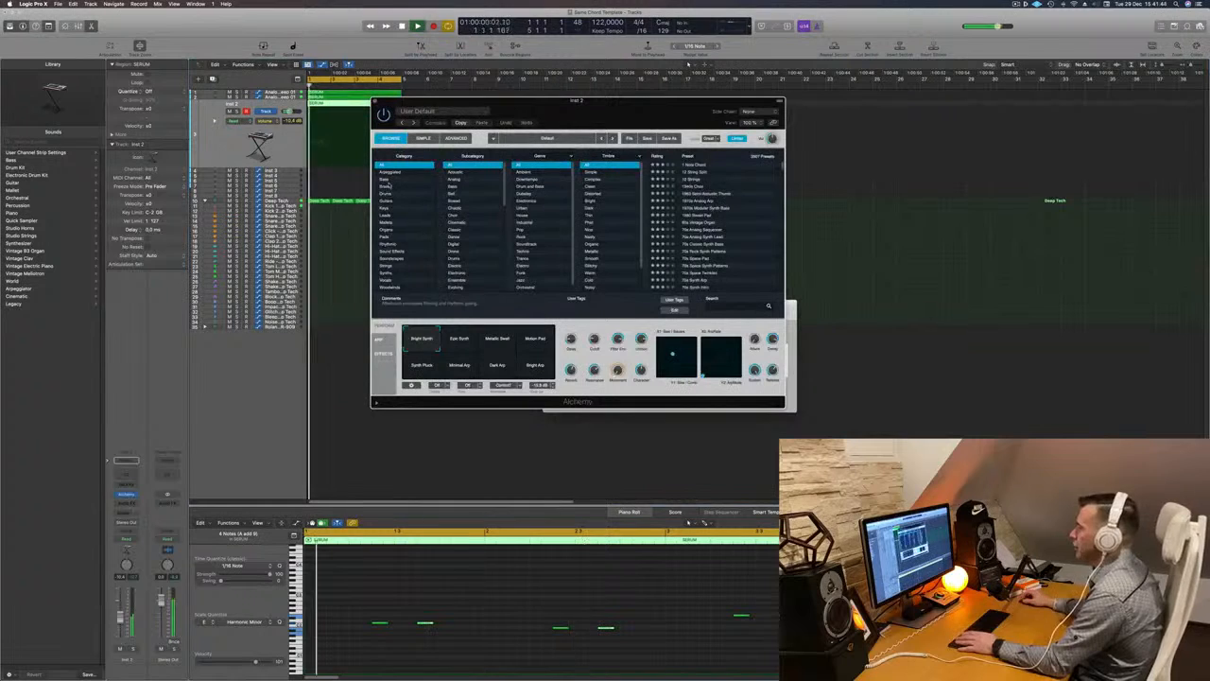
click(387, 180)
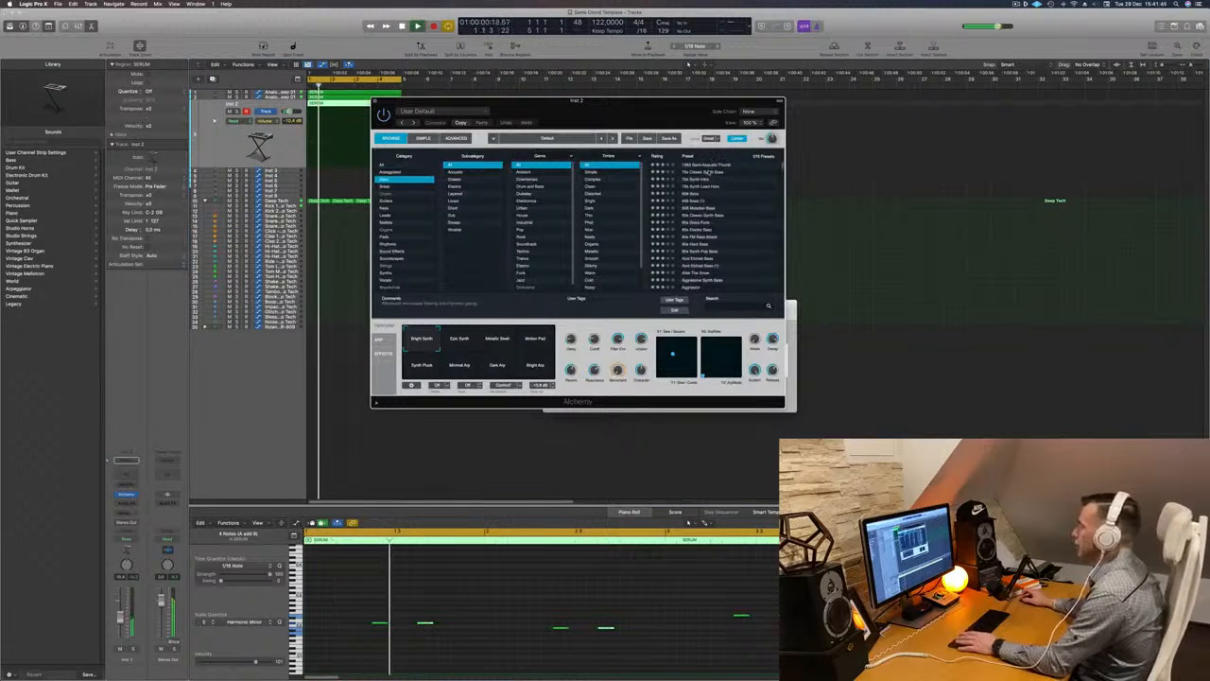
drag(672, 121, 555, 145)
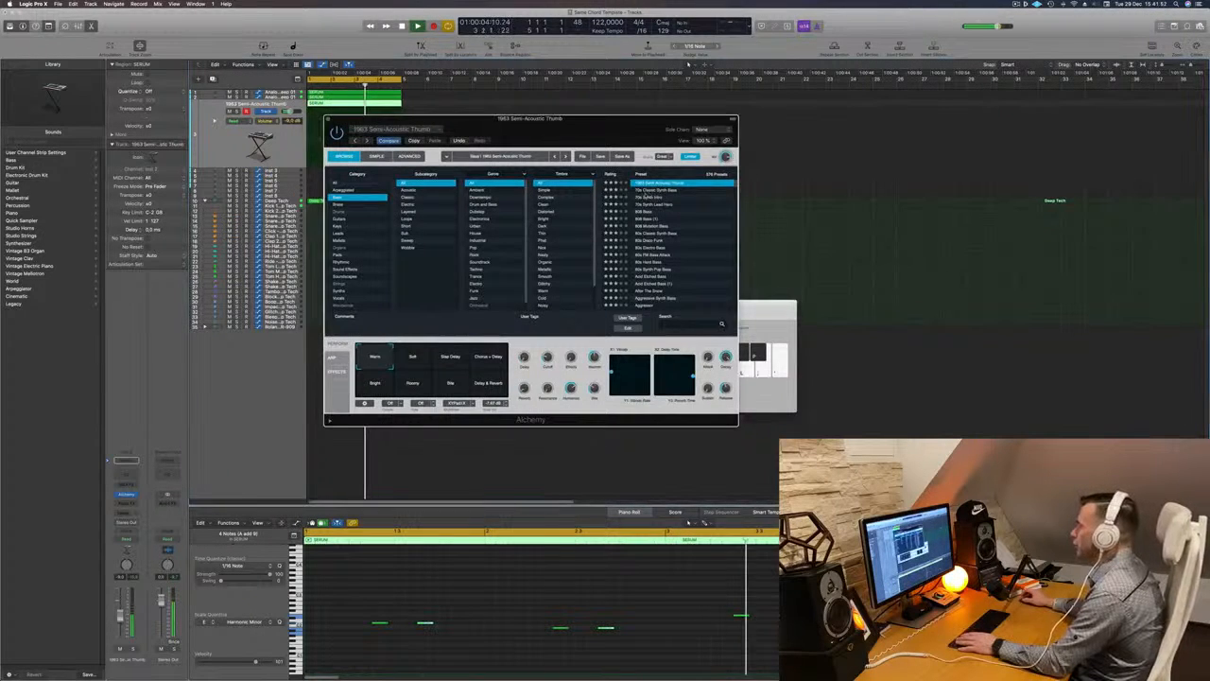
click(650, 191)
mouse_move(651, 135)
mouse_down()
mouse_move(693, 141)
mouse_move(703, 124)
mouse_move(687, 124)
mouse_move(713, 124)
mouse_move(664, 127)
mouse_up()
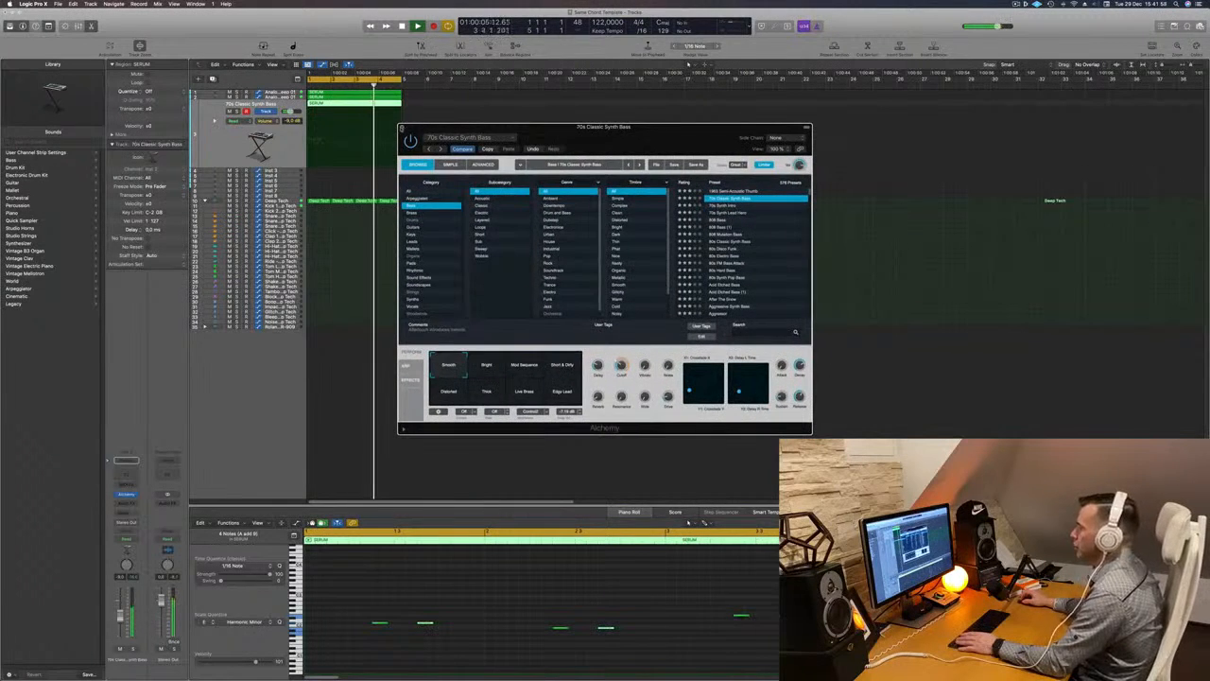
key(super+w)
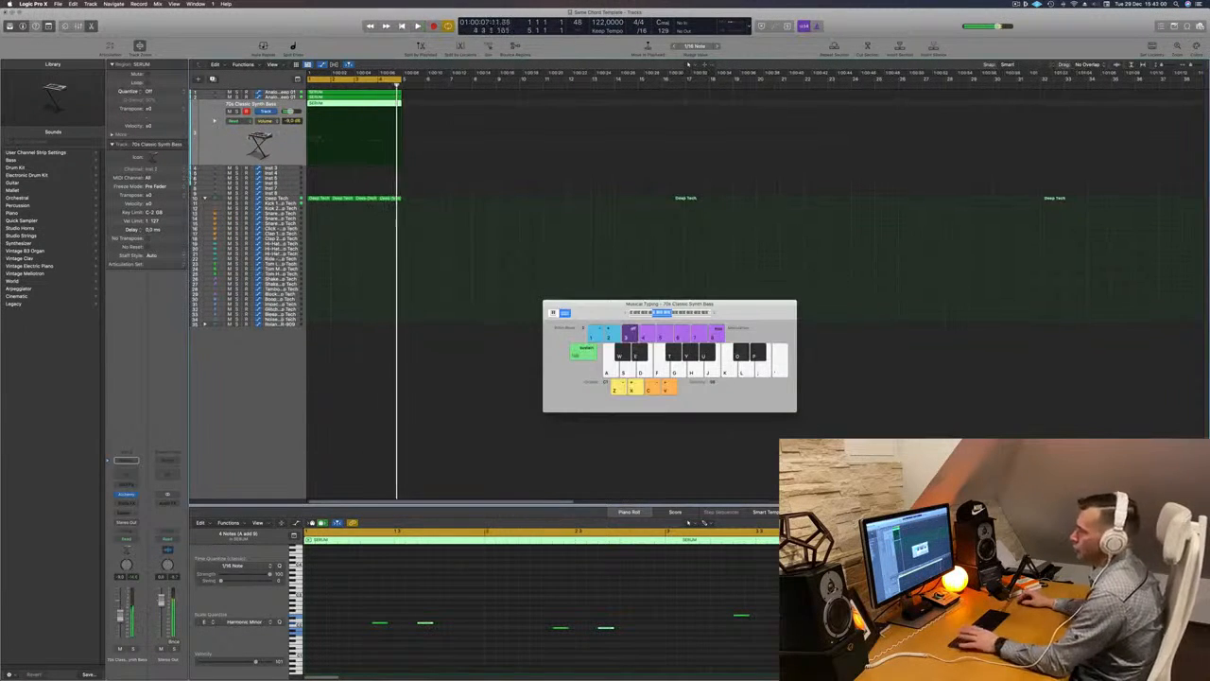
Step: Raise the 75 Hz low shelf to +5.4 dB in the Deep Tech track's Channel EQ and close the EQ
key(Return)
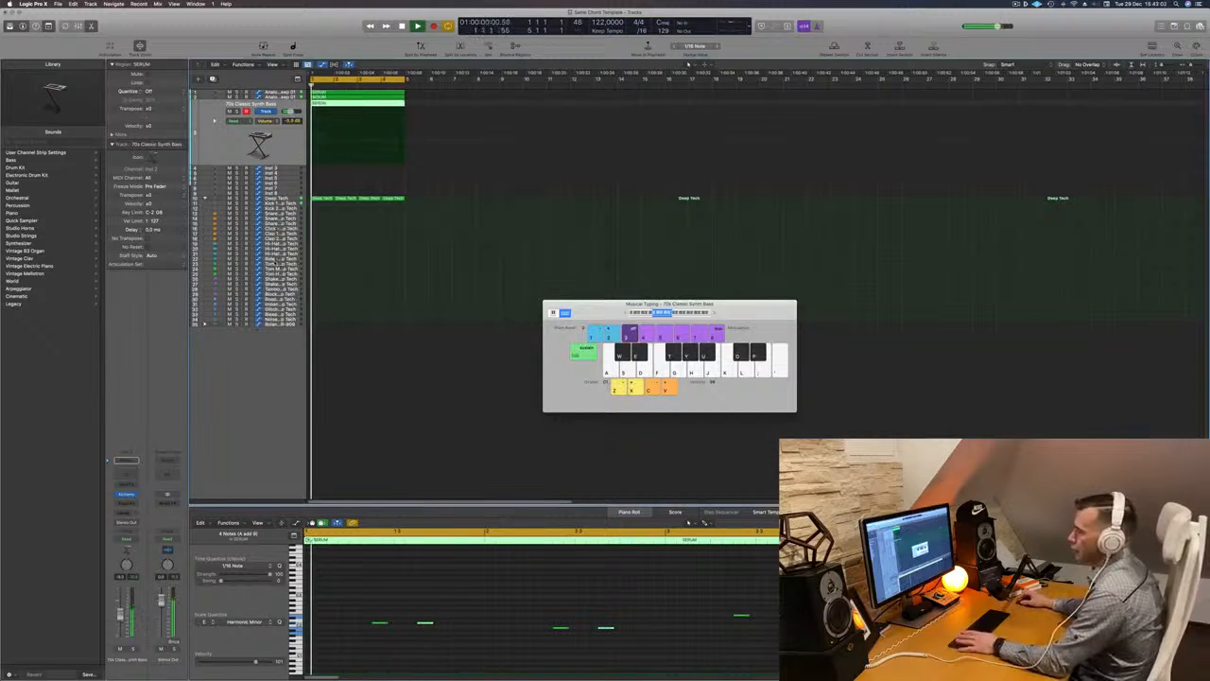
click(292, 198)
key(Return)
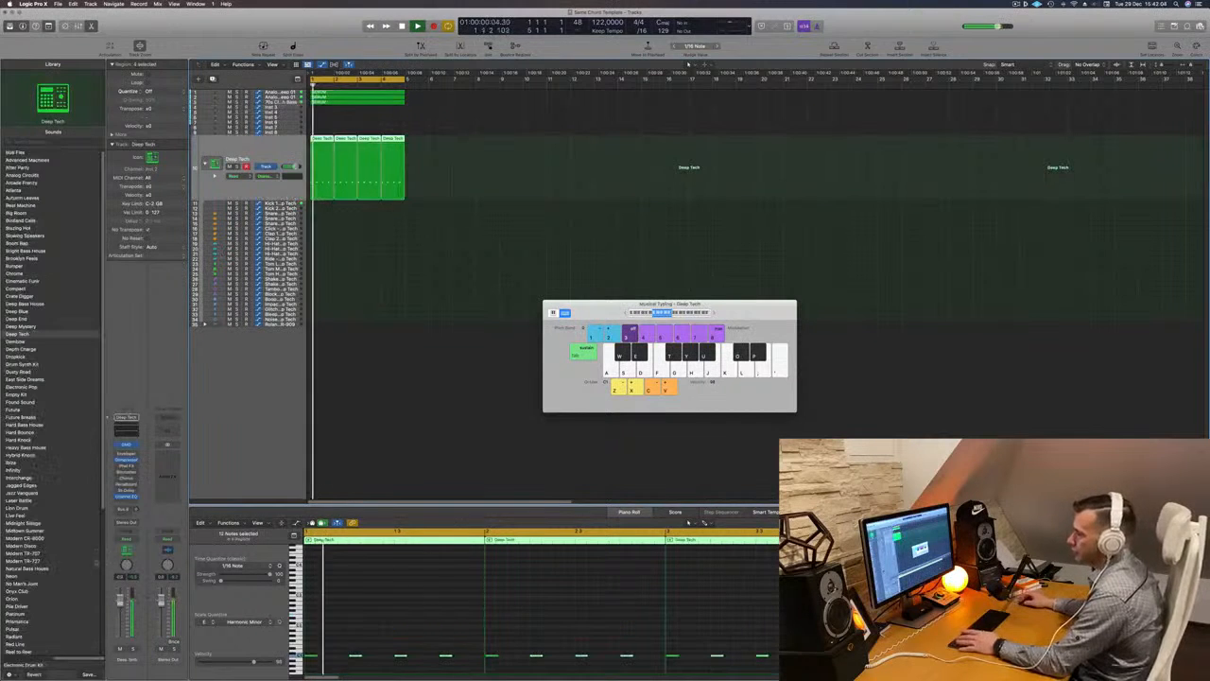
key(Return)
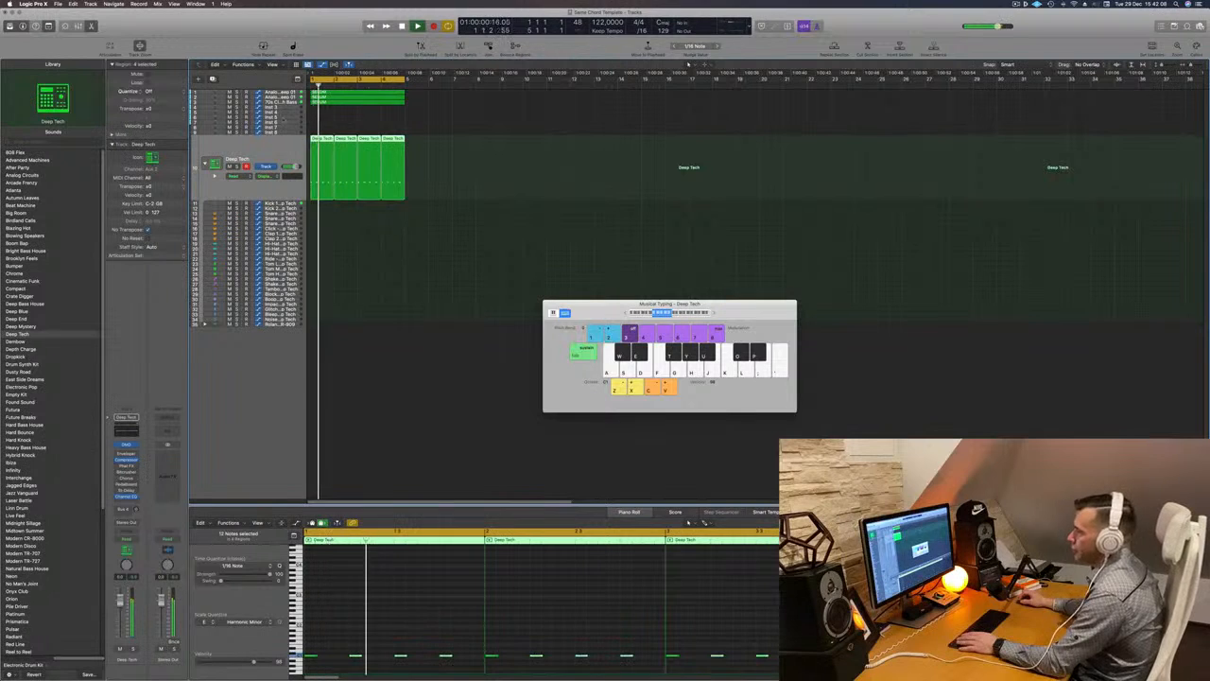
key(Return)
click(123, 434)
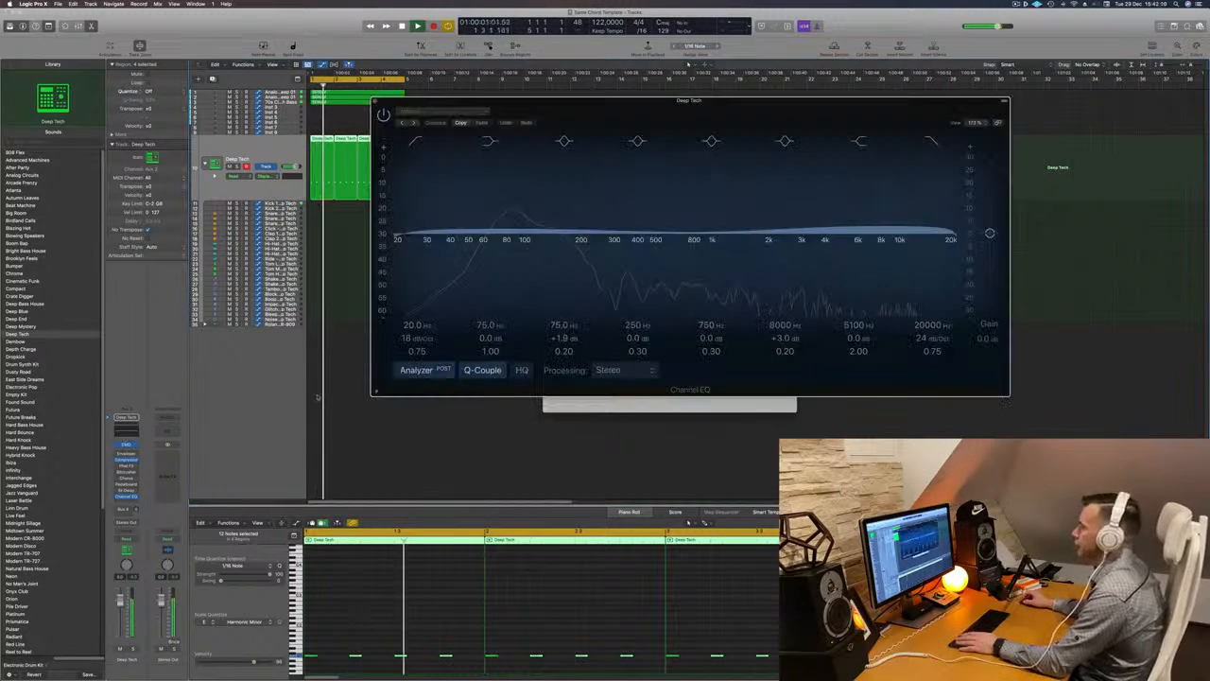
drag(487, 340, 486, 314)
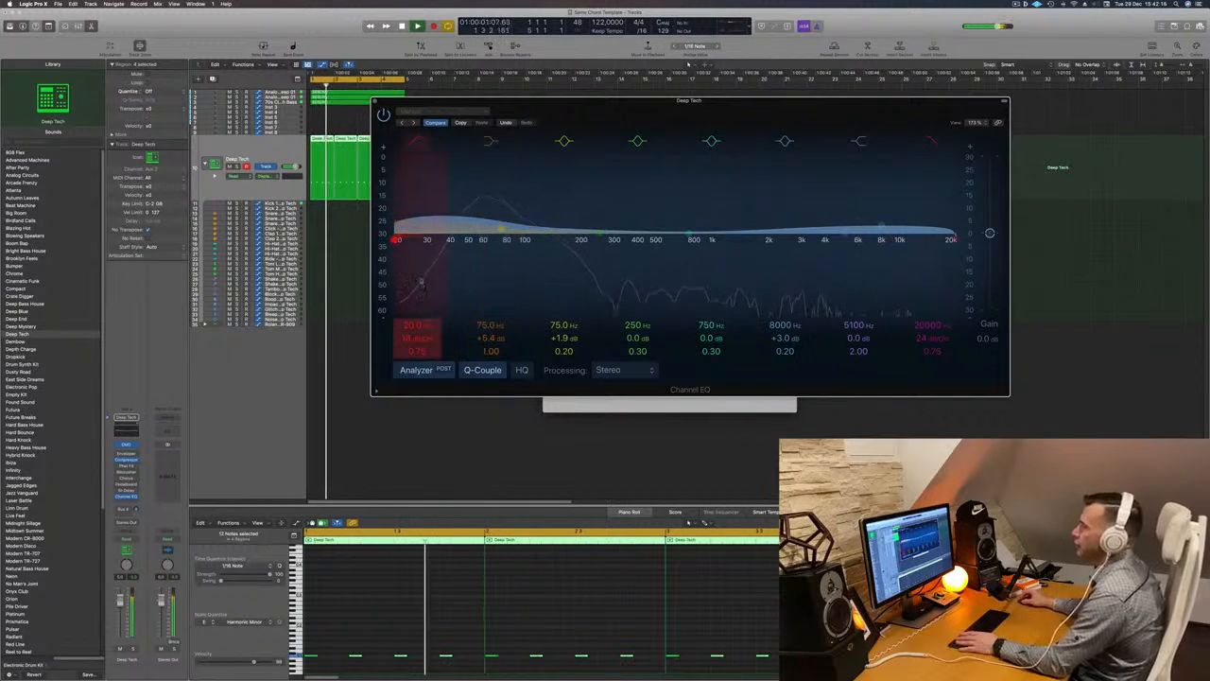
click(375, 102)
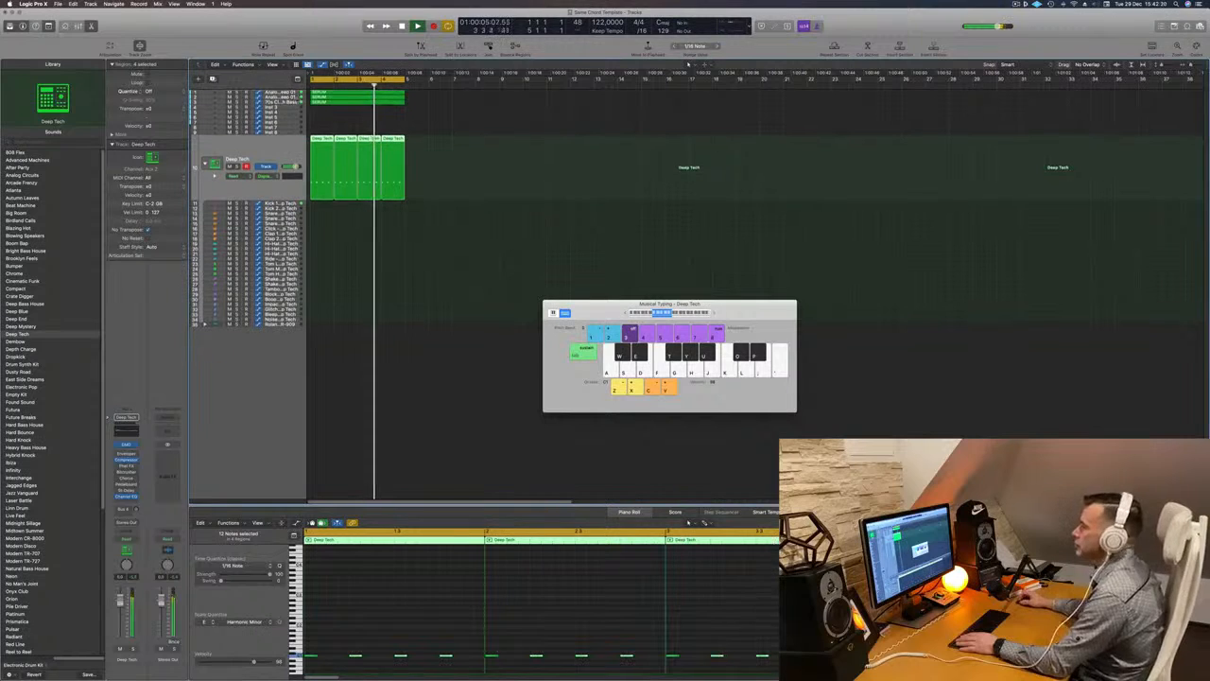
Step: Duplicate the first Analog Resonant Sweep 01 track and copy its SERUM chord region onto the new track
click(395, 102)
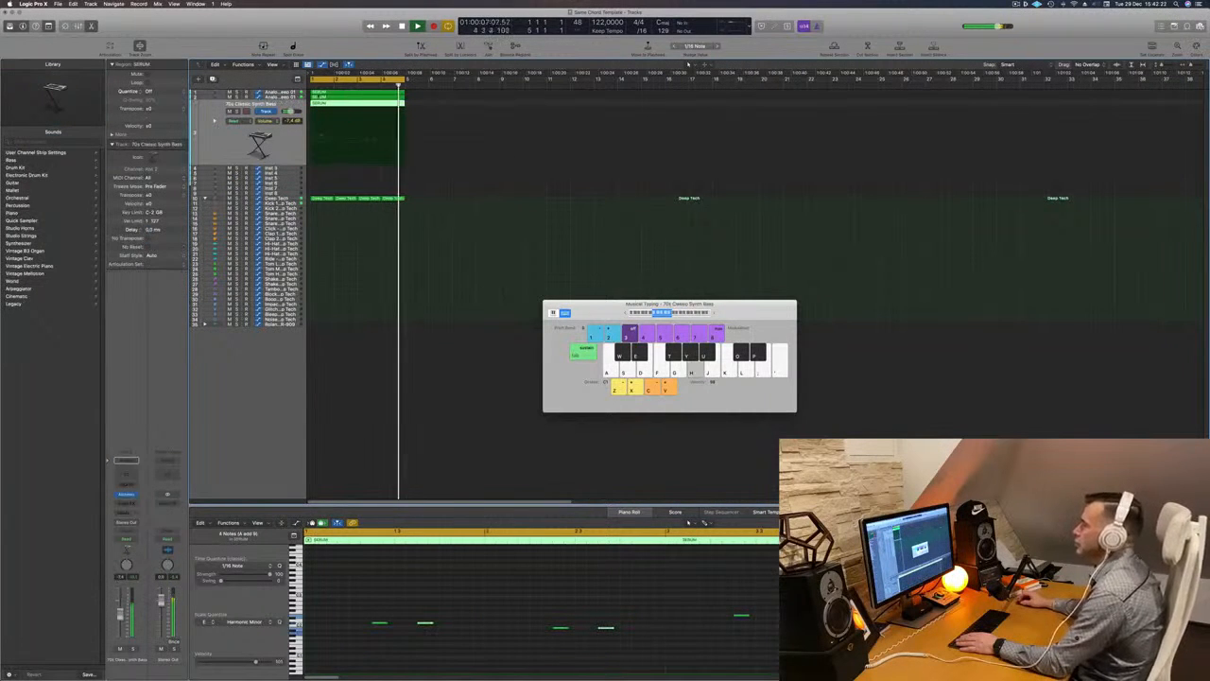
click(366, 92)
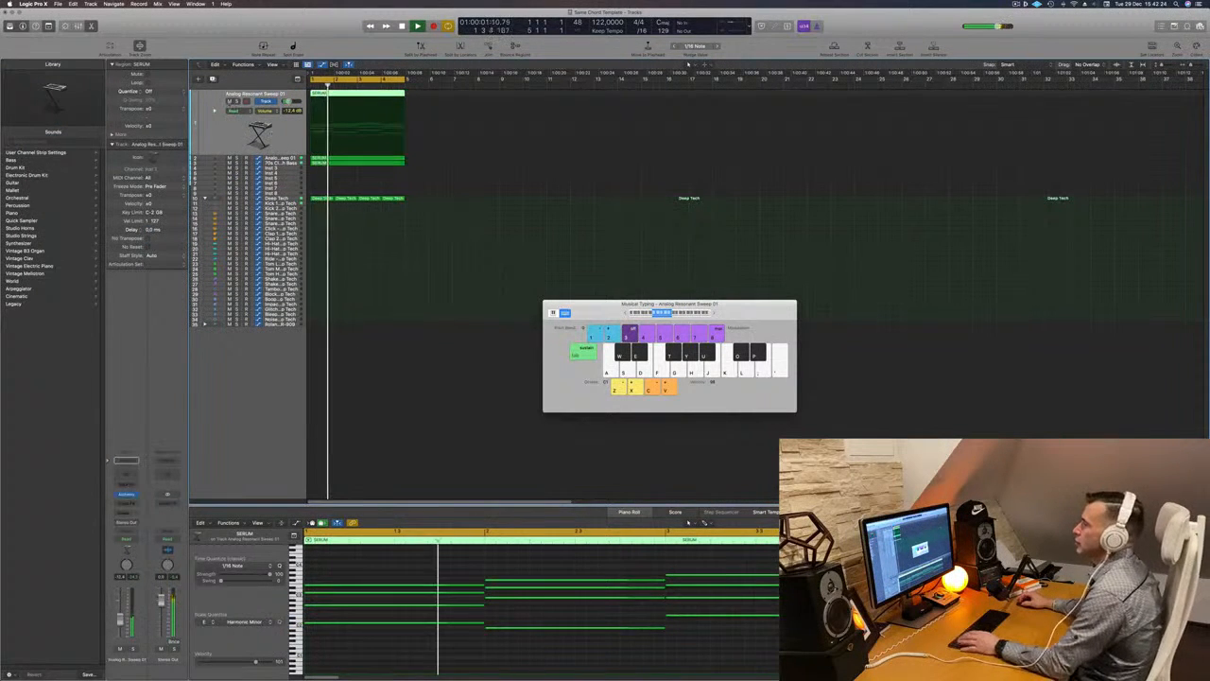
key(space)
key(space)
click(213, 80)
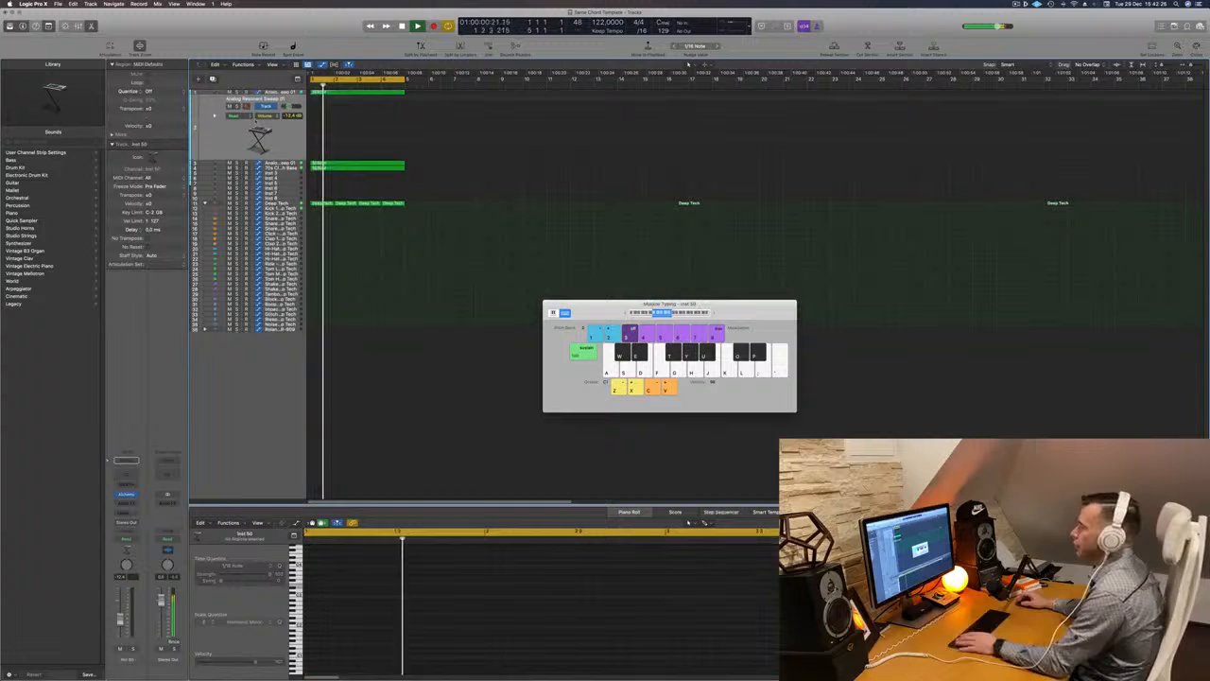
click(347, 93)
drag(322, 92, 322, 138)
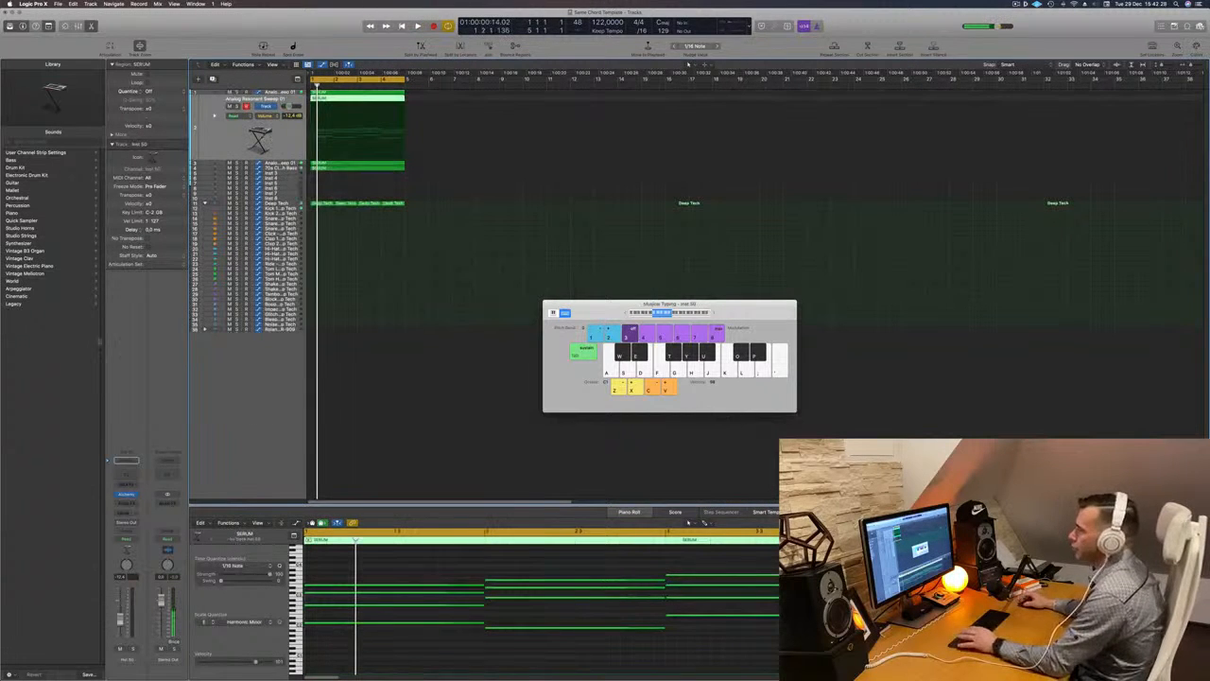
Step: Replace Alchemy with a stereo Retro Synth on the duplicated track and move its window aside
click(137, 493)
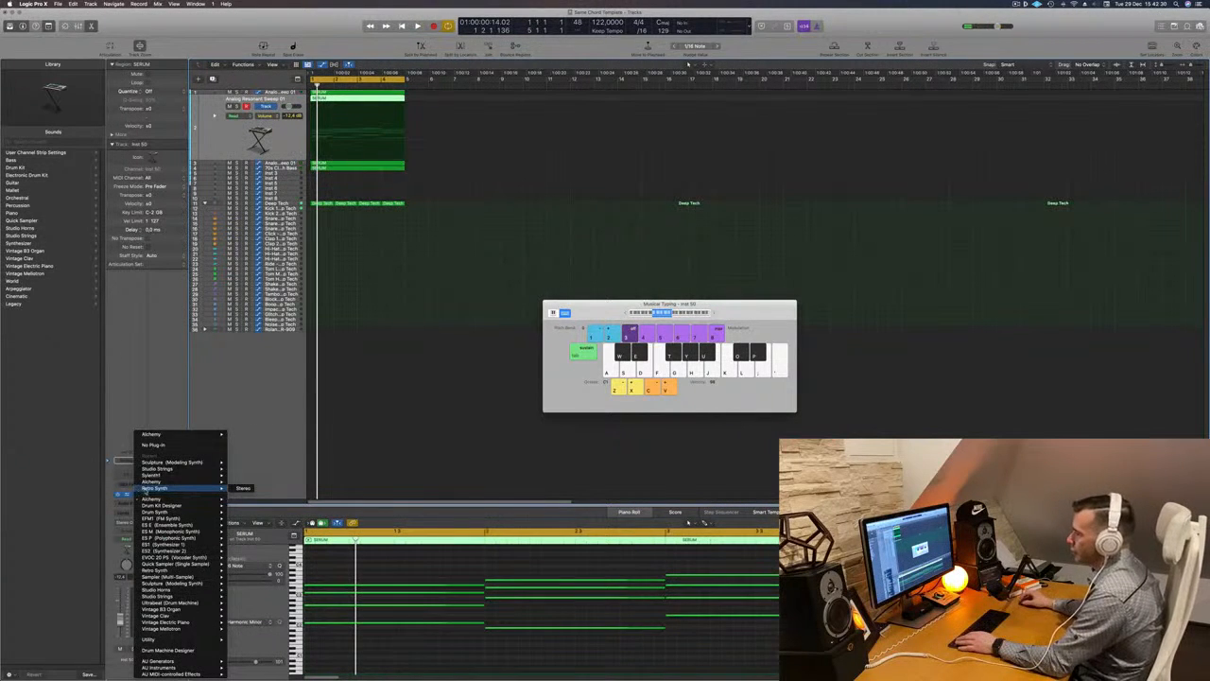
mouse_move(154, 487)
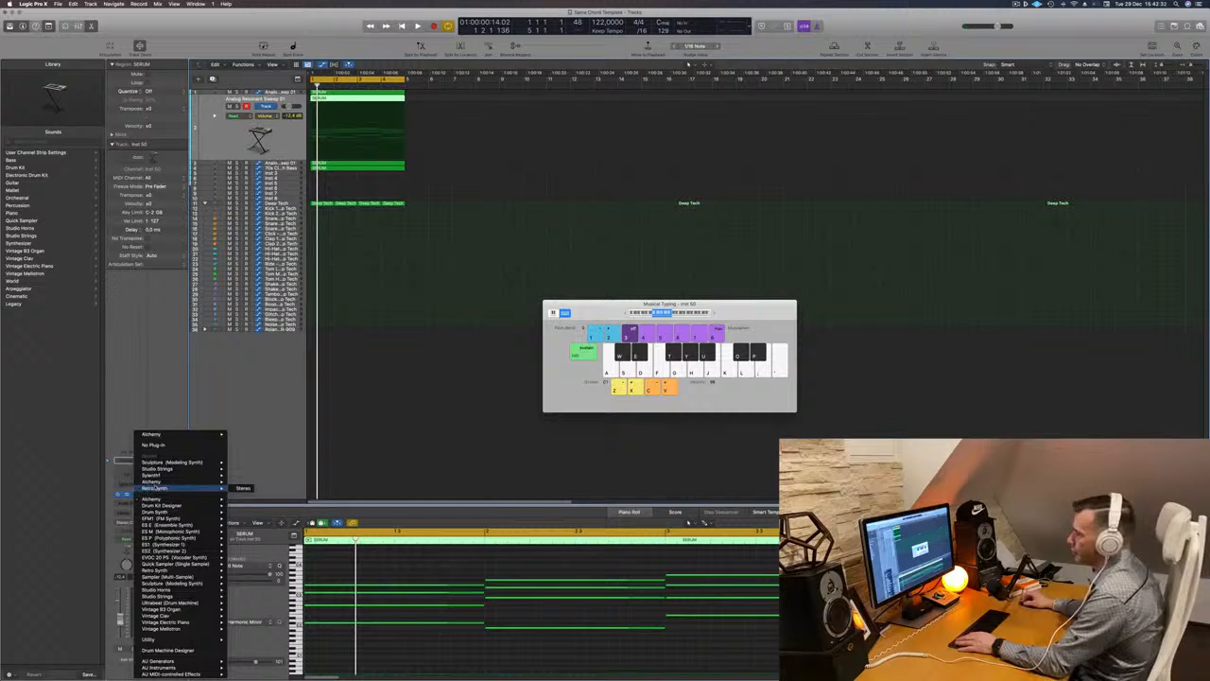
click(243, 488)
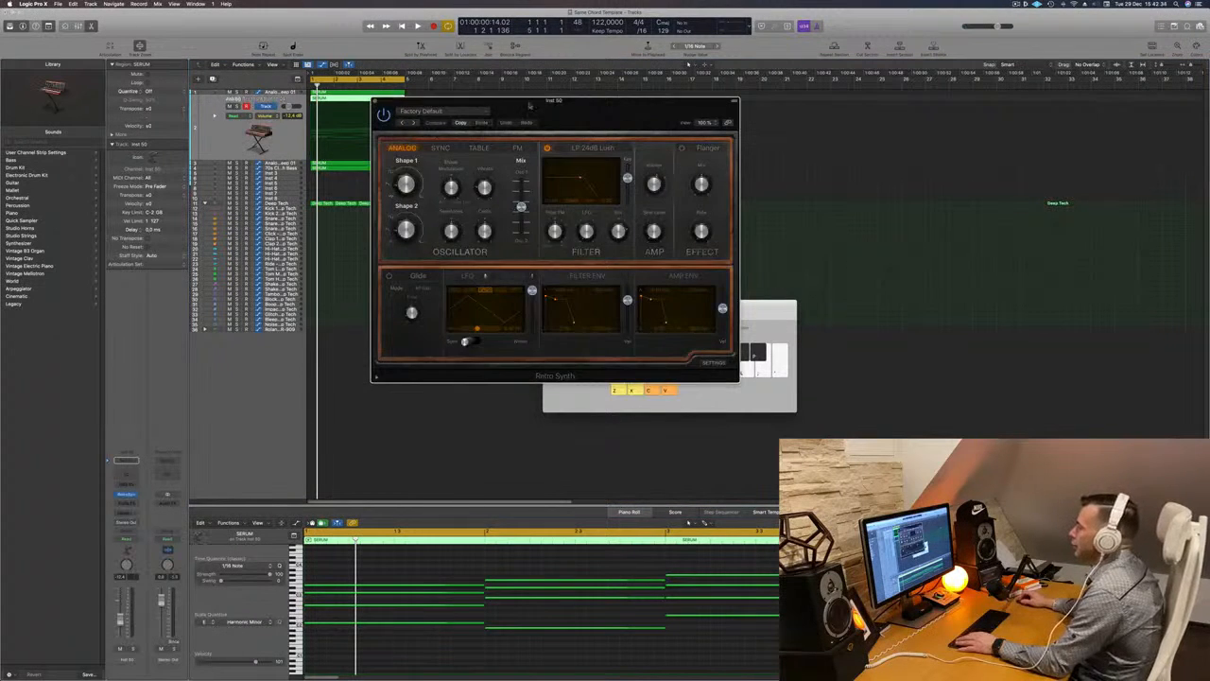
drag(529, 106, 765, 157)
Step: Add an Arpeggiator MIDI effect to the Retro Synth track, start playback and move the Arpeggiator window aside
click(132, 483)
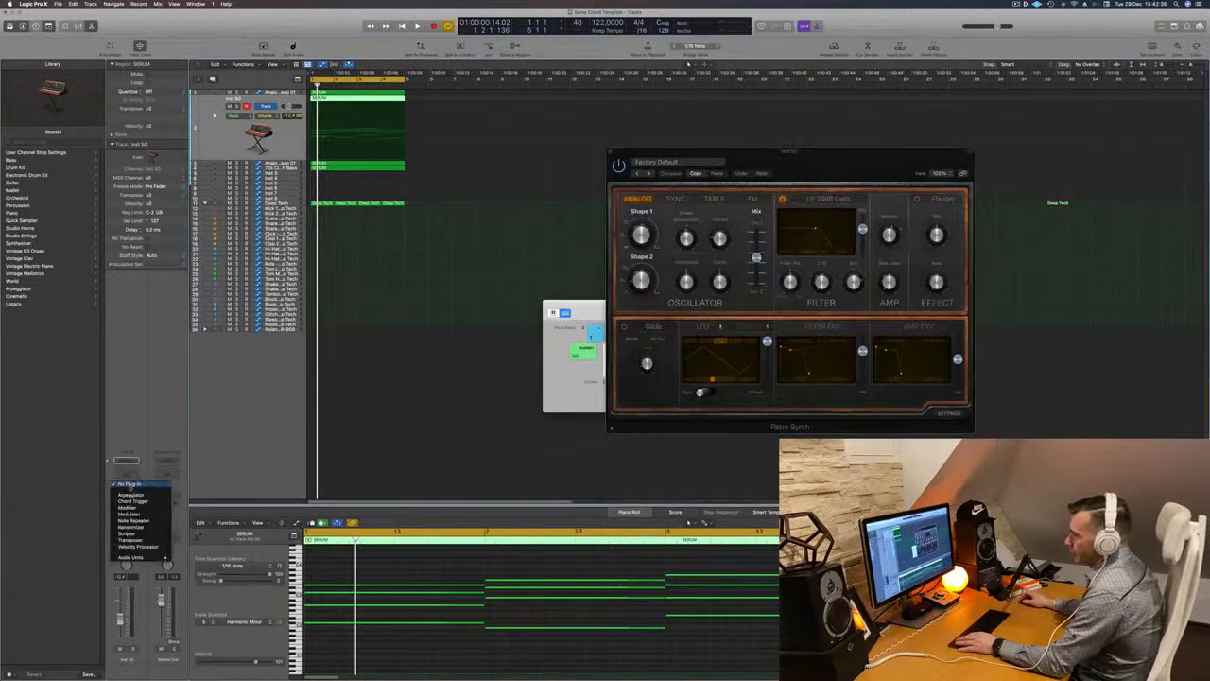
click(130, 493)
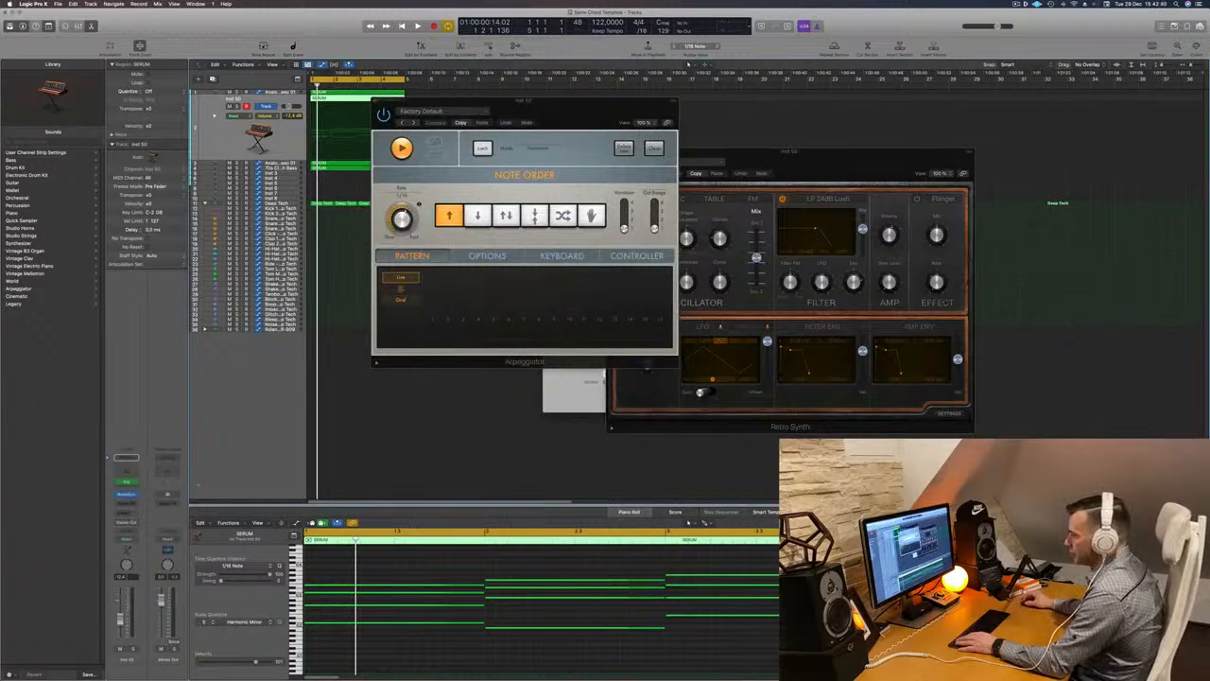
key(space)
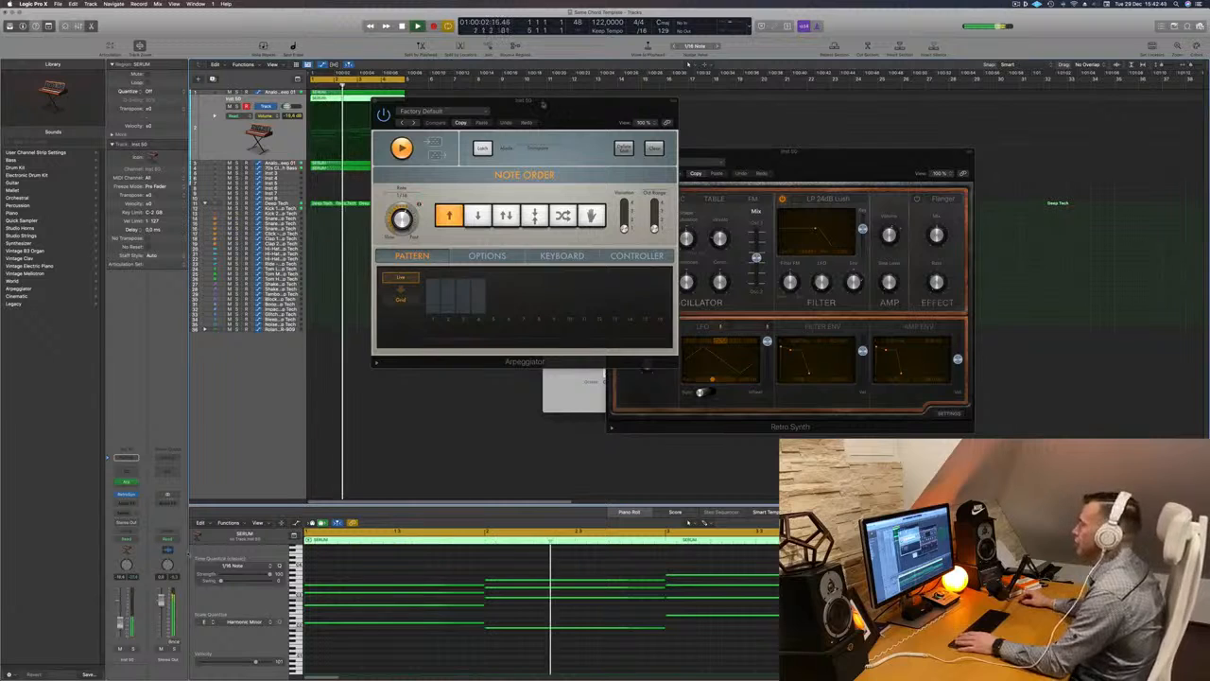
drag(416, 101, 819, 206)
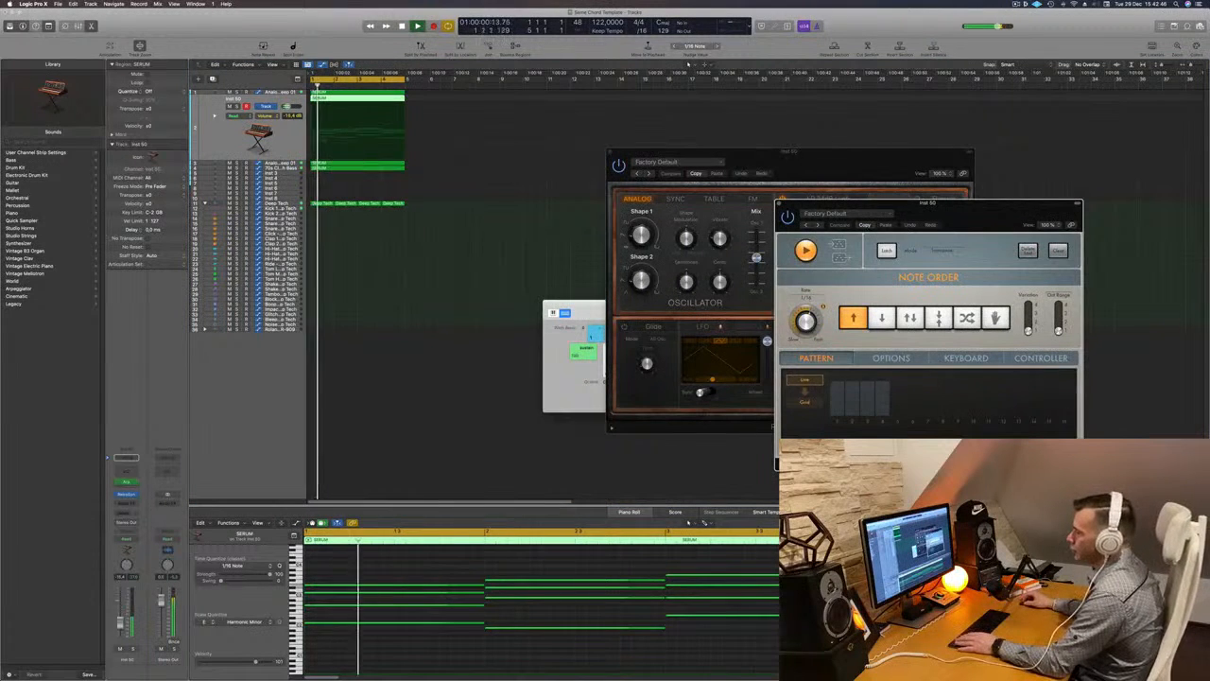
Step: Add a Channel EQ to the Retro Synth track with a 94 Hz low cut and a 340 Hz high cut, then close it
click(126, 471)
click(931, 141)
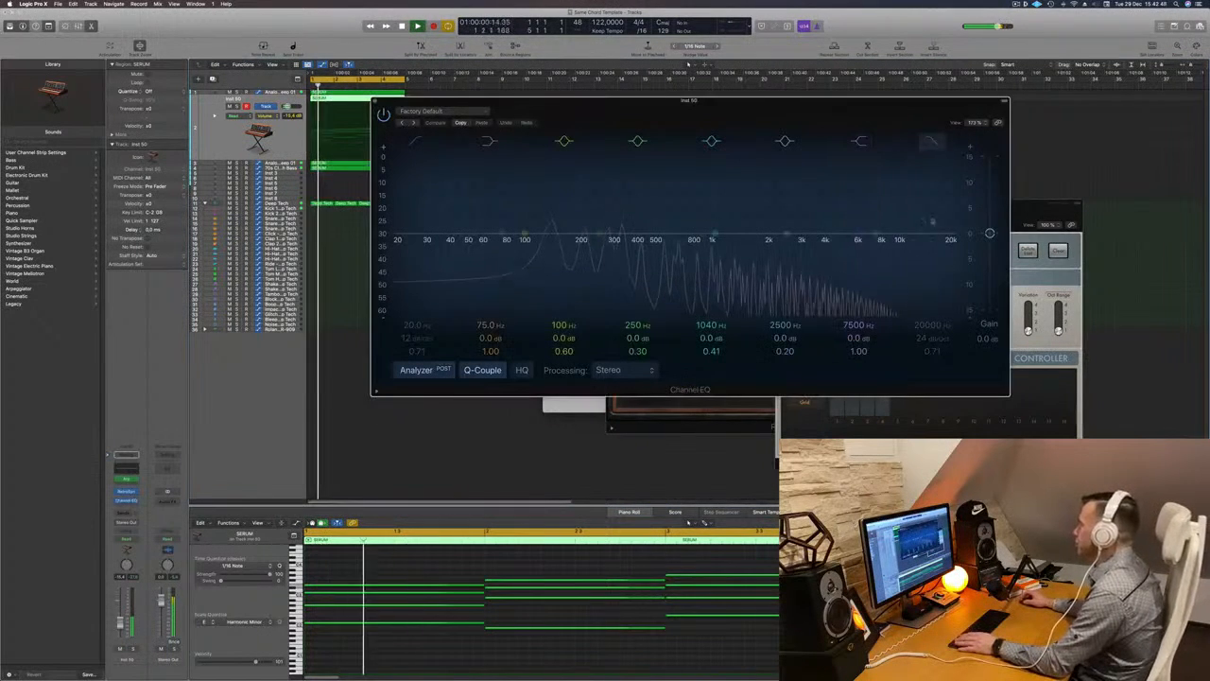
drag(952, 245, 649, 247)
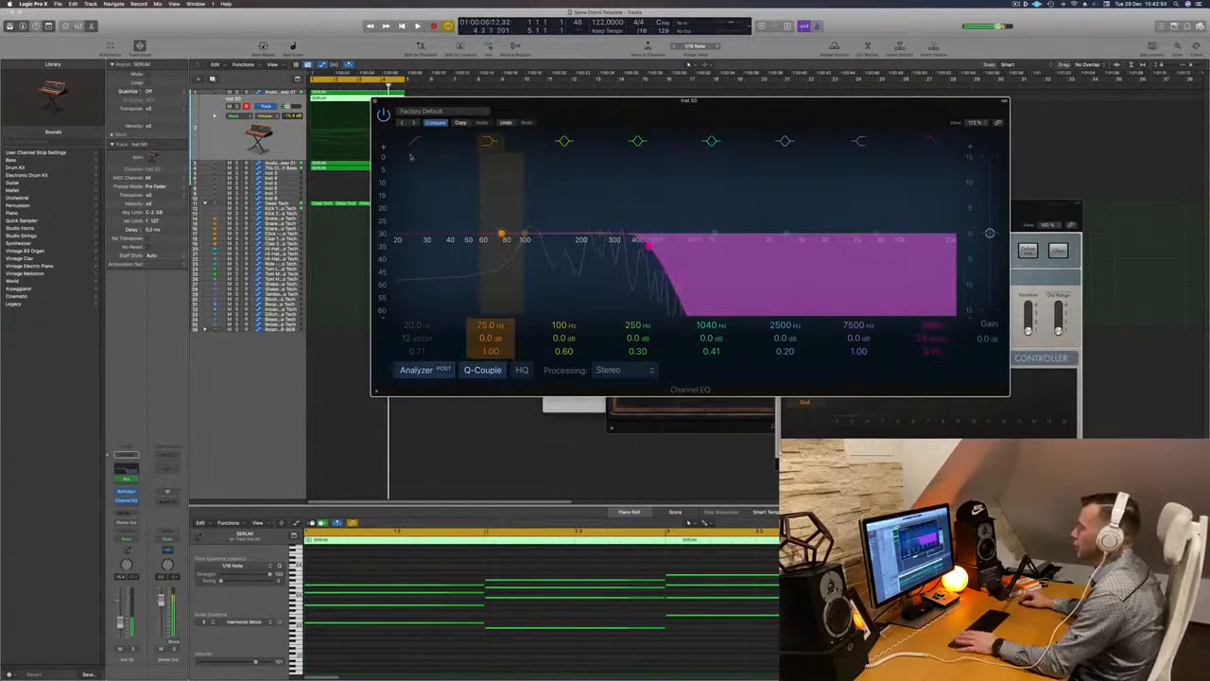
click(416, 141)
drag(427, 165, 572, 162)
drag(542, 248, 546, 242)
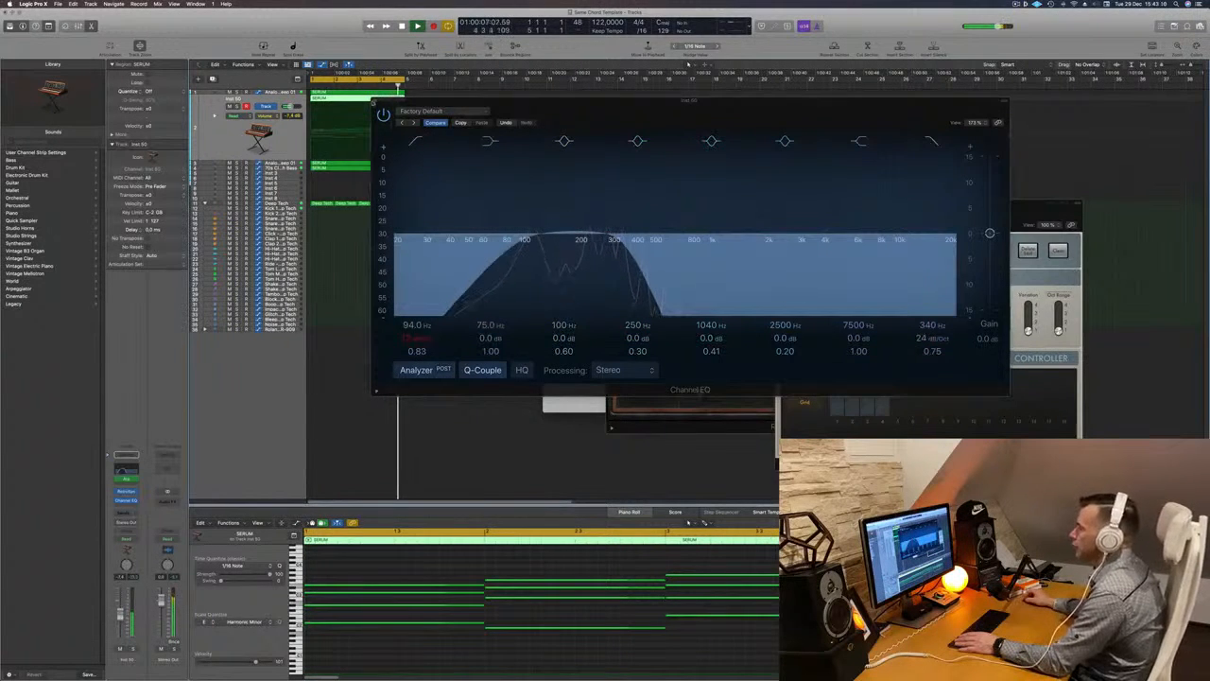
click(375, 101)
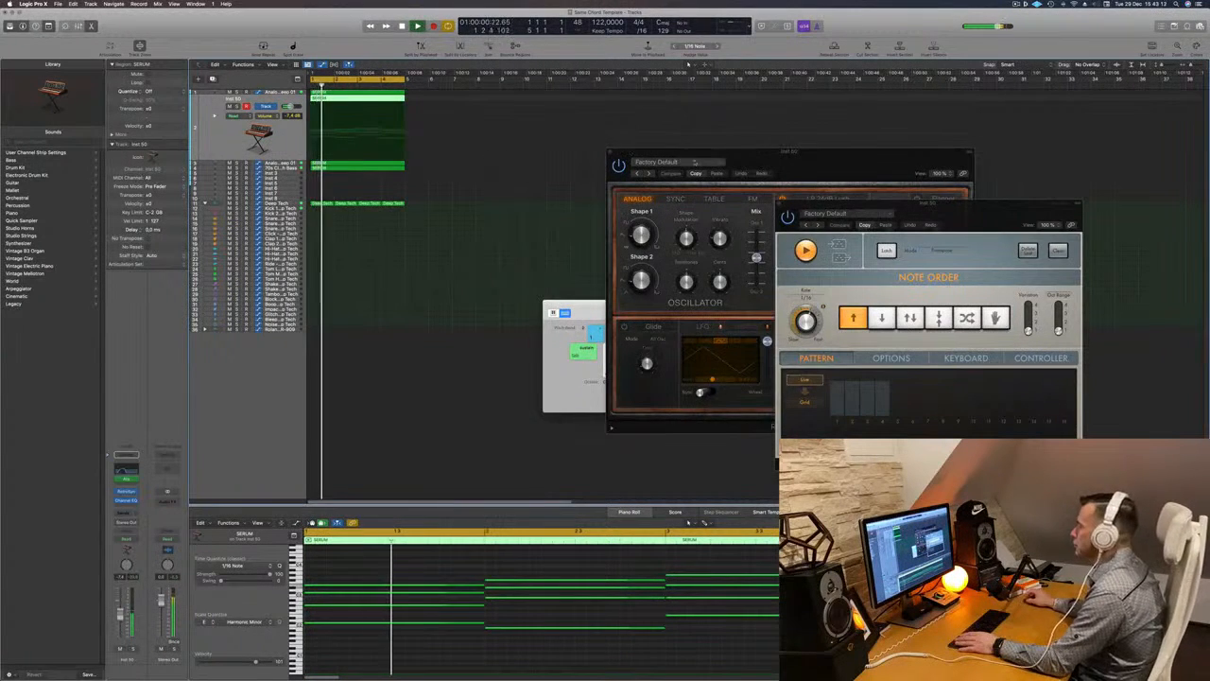
Step: Step forward through the Retro Synth presets during playback and settle on Digicream
drag(753, 163, 592, 153)
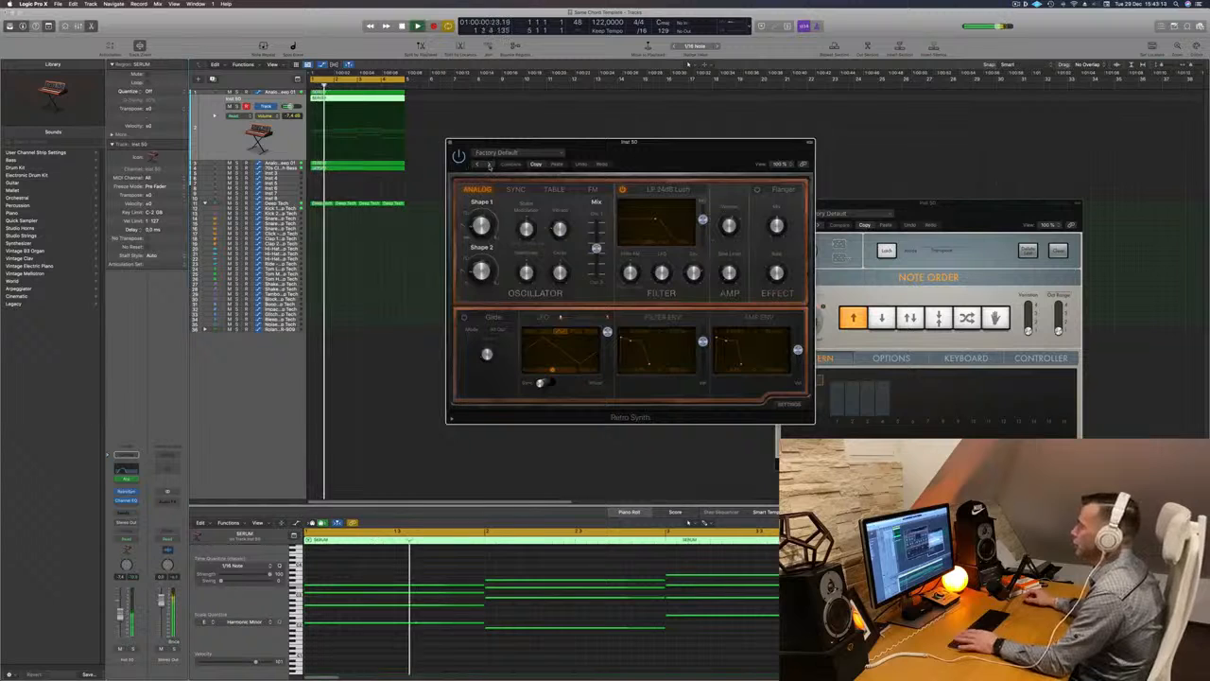
click(488, 165)
click(488, 164)
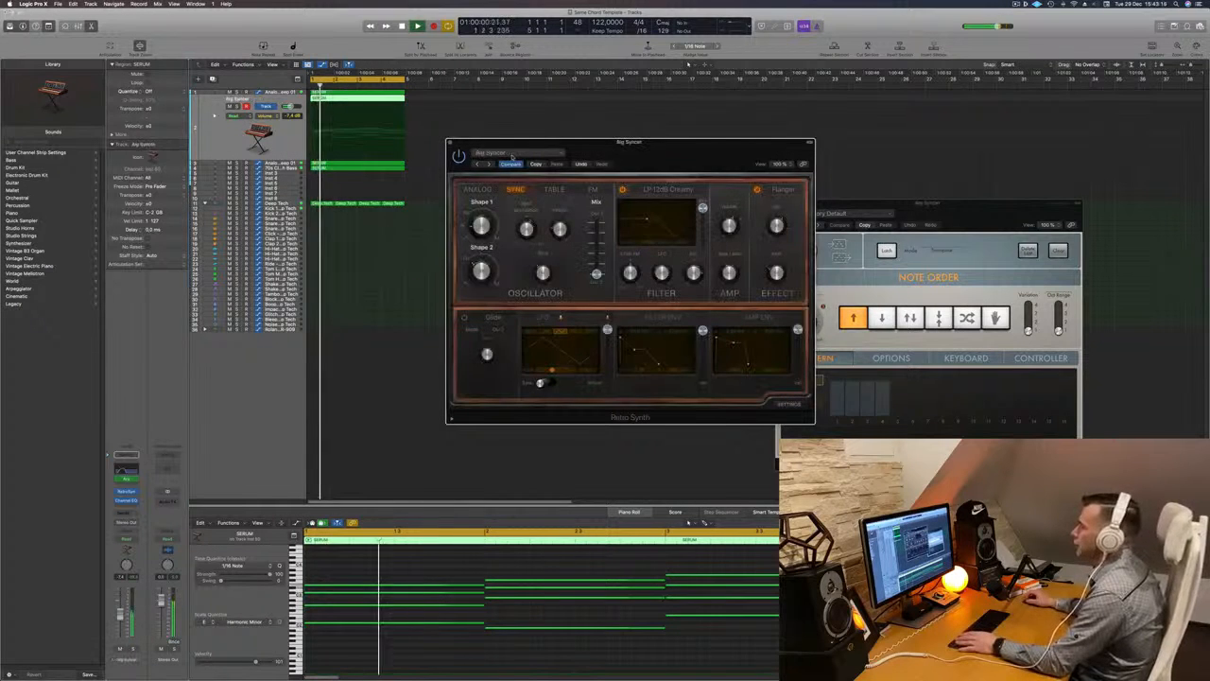
drag(633, 153, 620, 163)
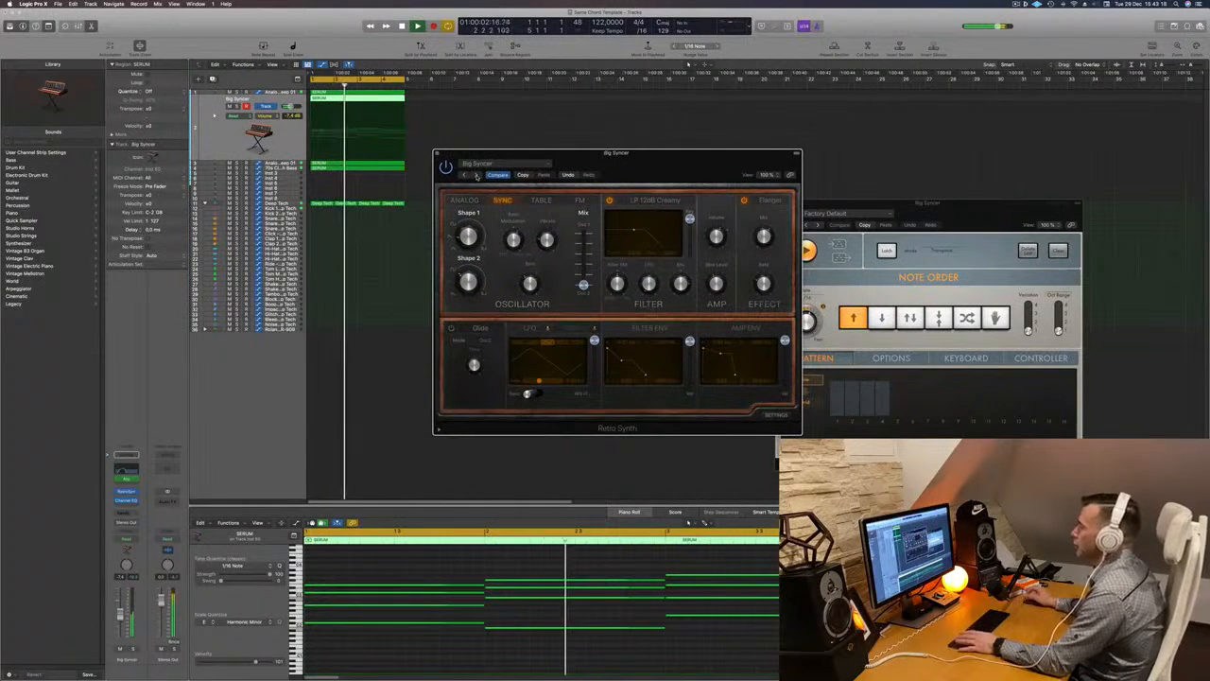
click(475, 174)
click(475, 174)
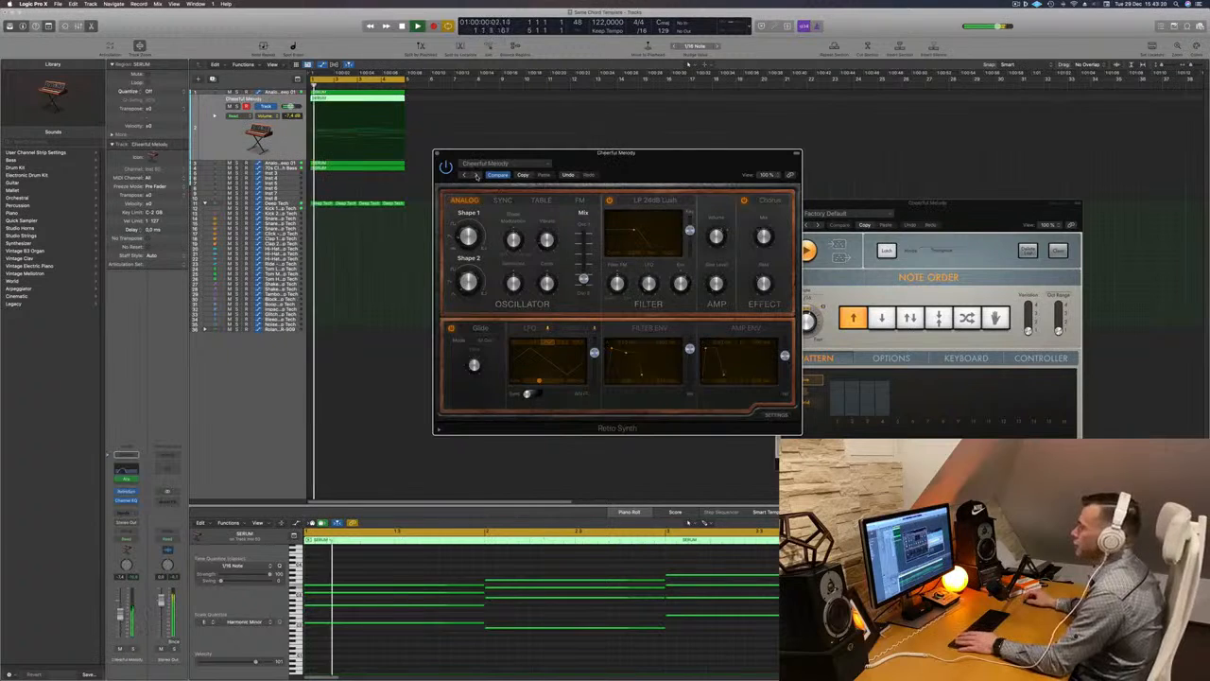
click(476, 174)
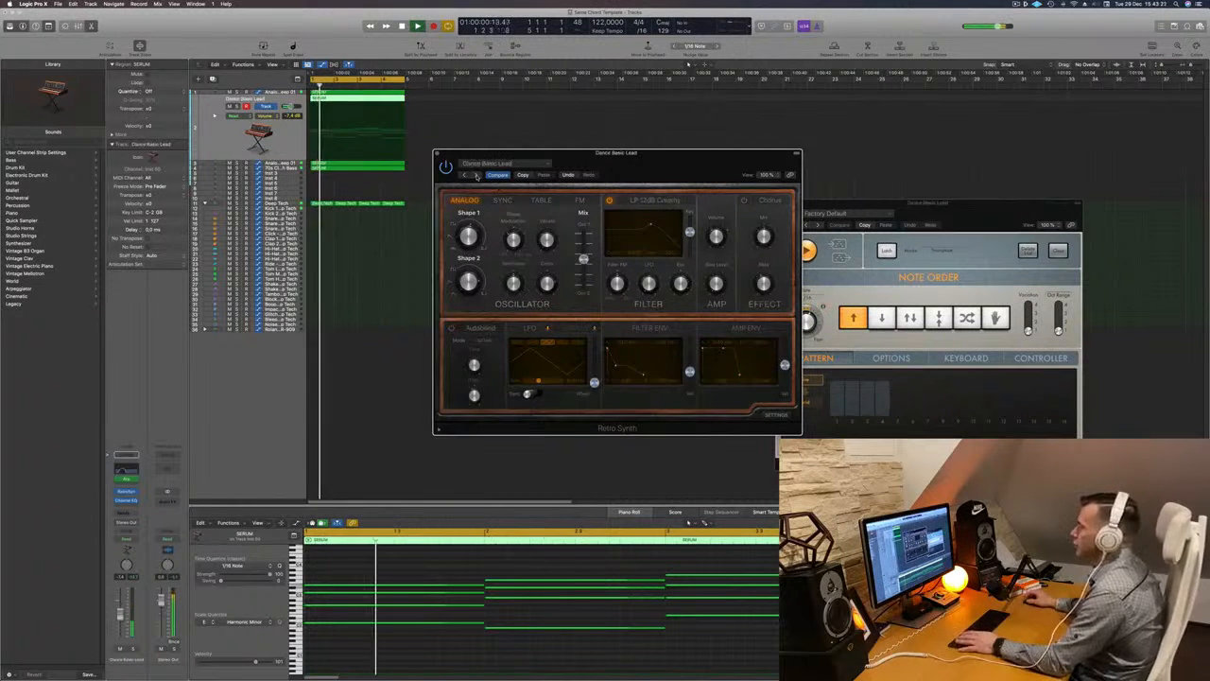
click(475, 174)
click(475, 174)
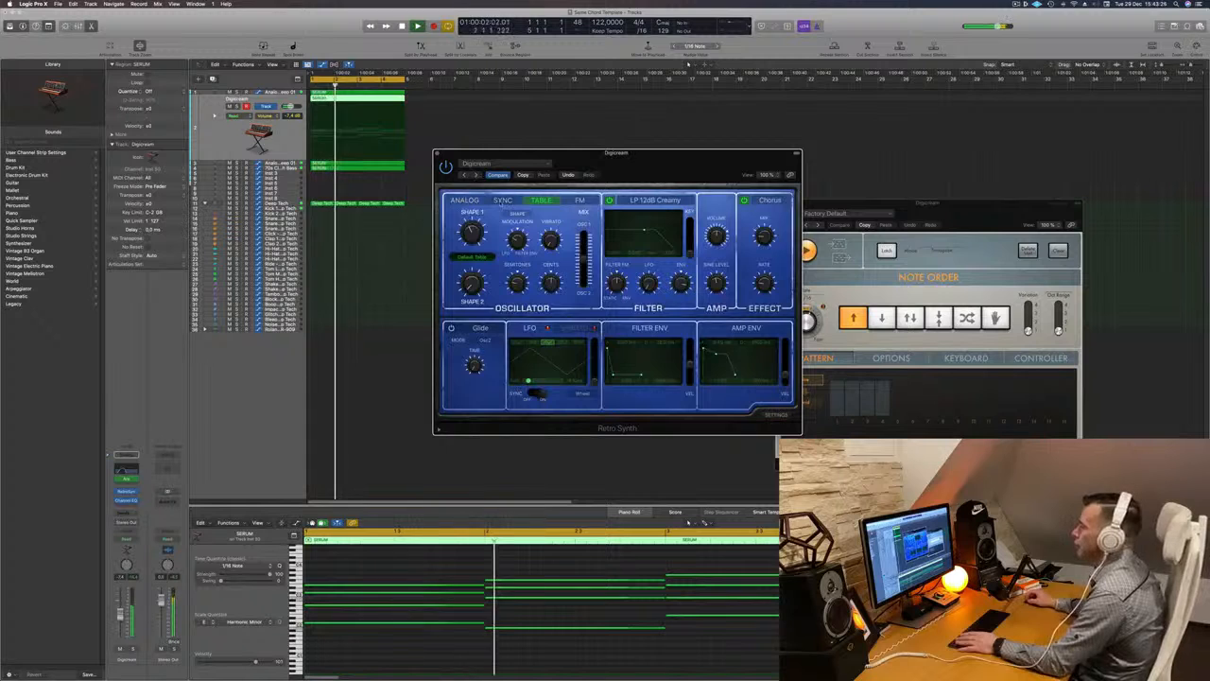
Step: Audition the Sync and Analog oscillator modes on Digicream, return to Table and move the synth window aside
click(502, 199)
click(466, 200)
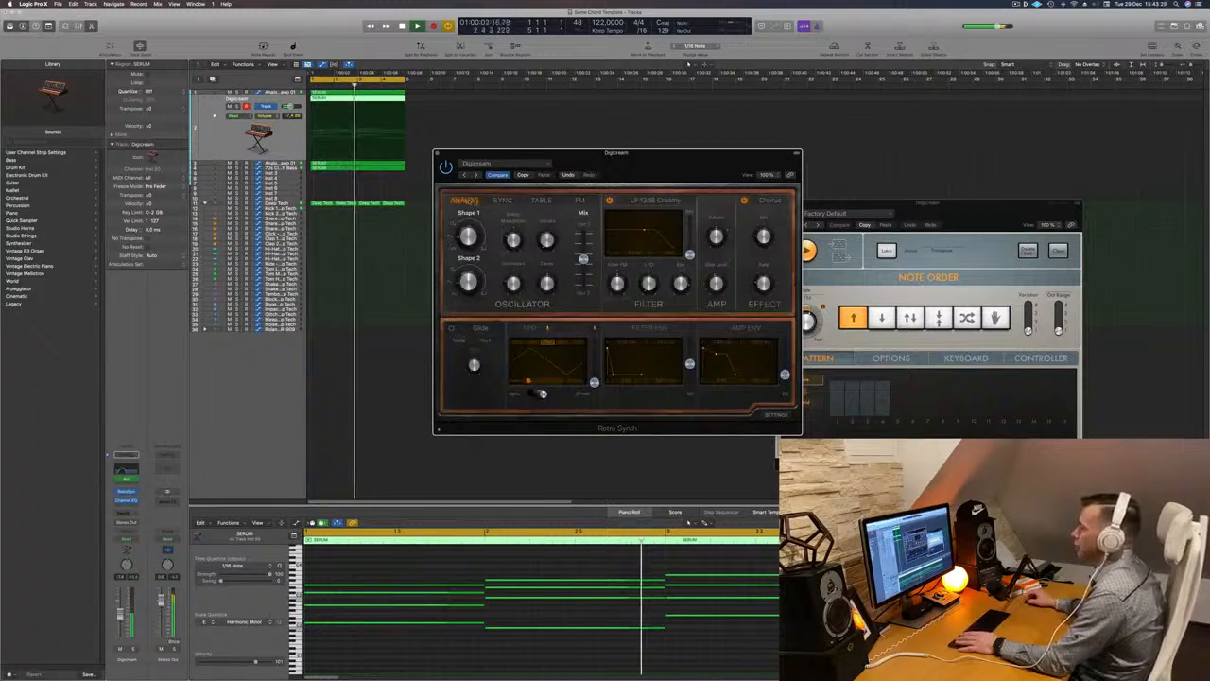
click(546, 200)
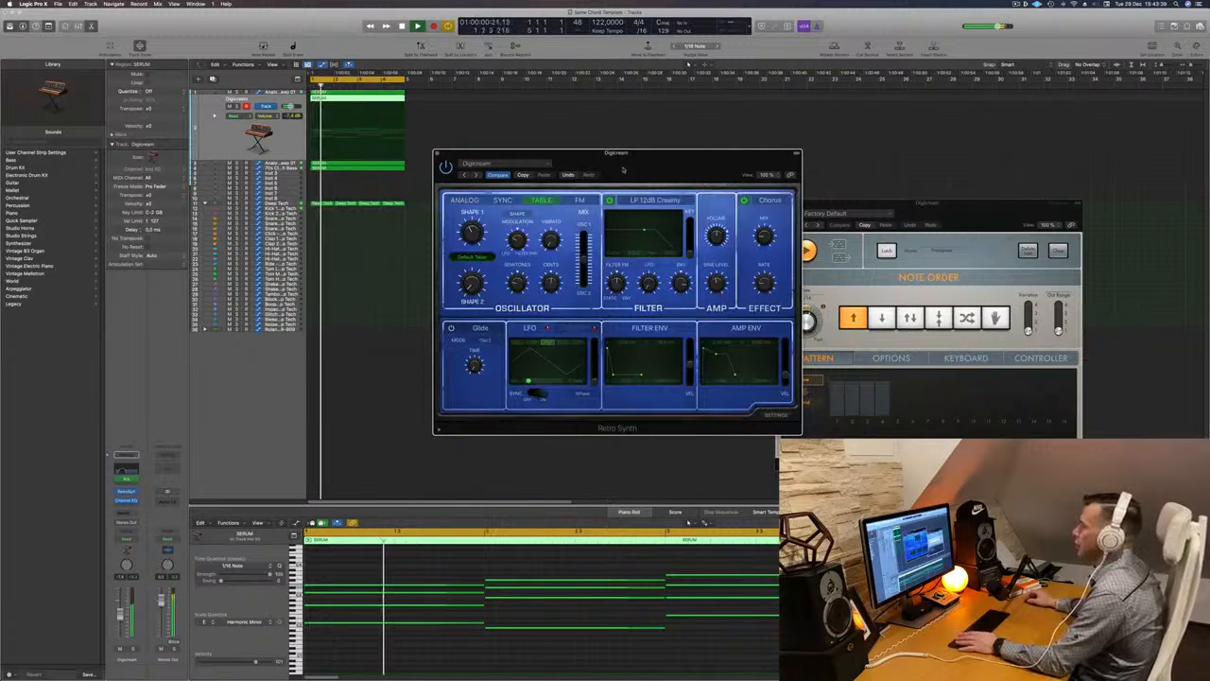
drag(622, 169, 658, 160)
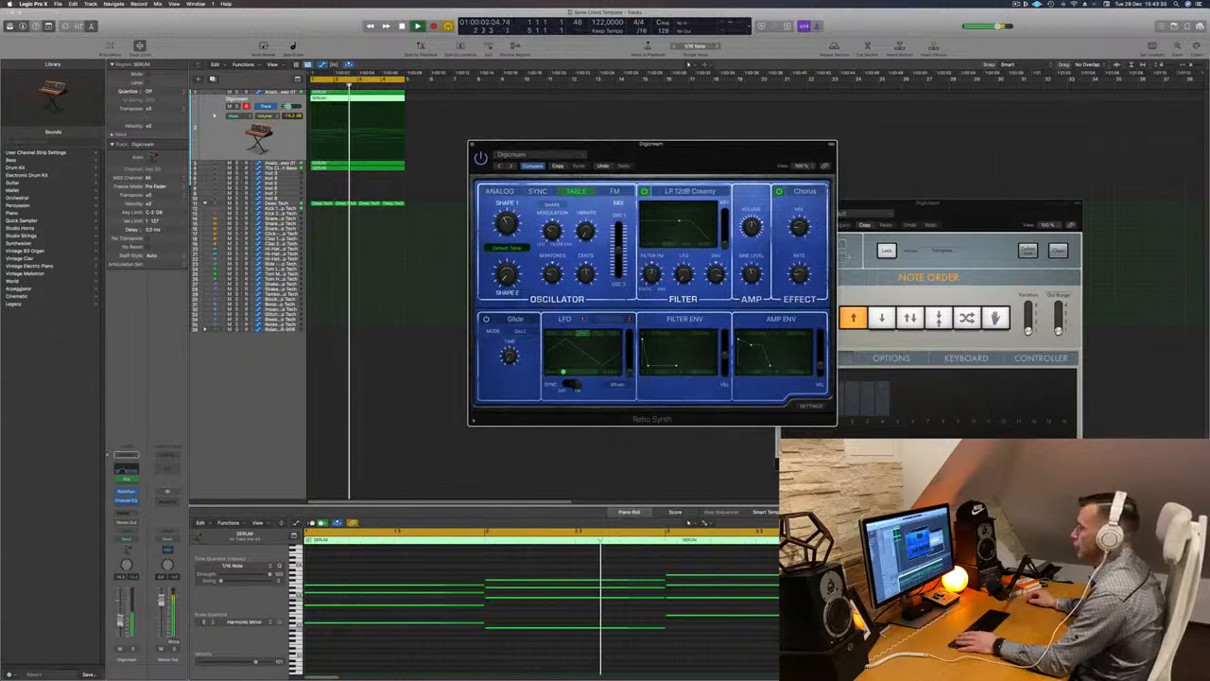
Step: Balance the Digicream track's volume at about -12 dB, checking it briefly in solo, and close the Retro Synth window
drag(120, 621, 120, 618)
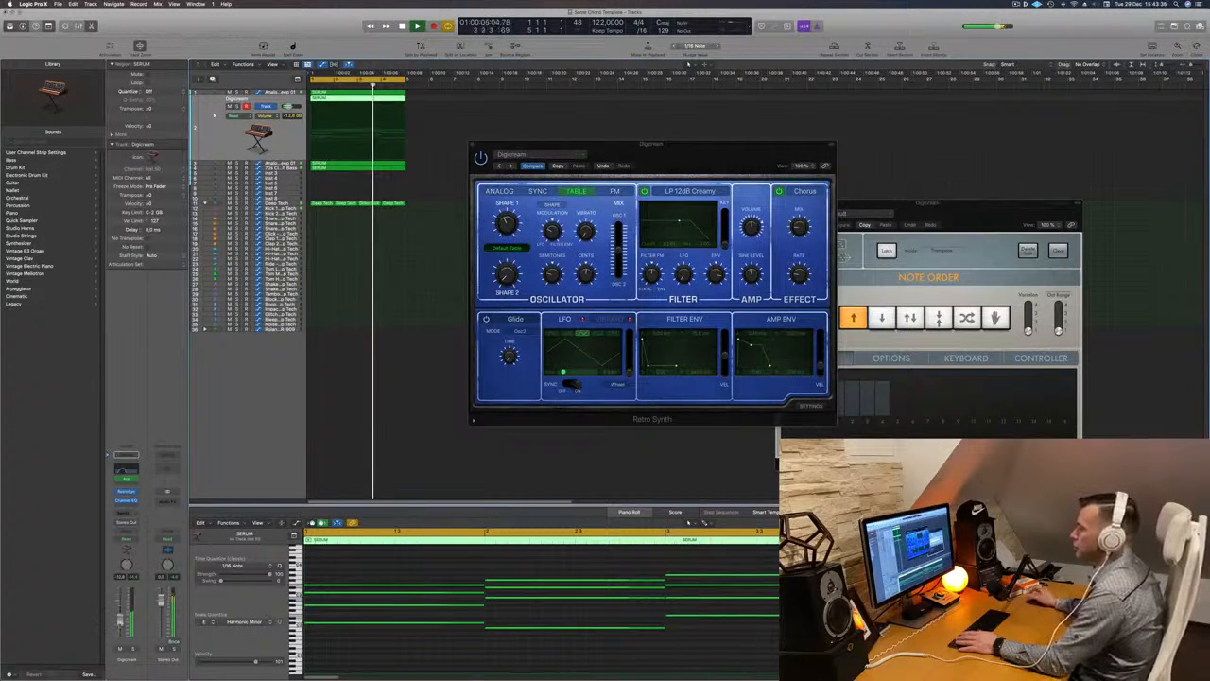
key(s)
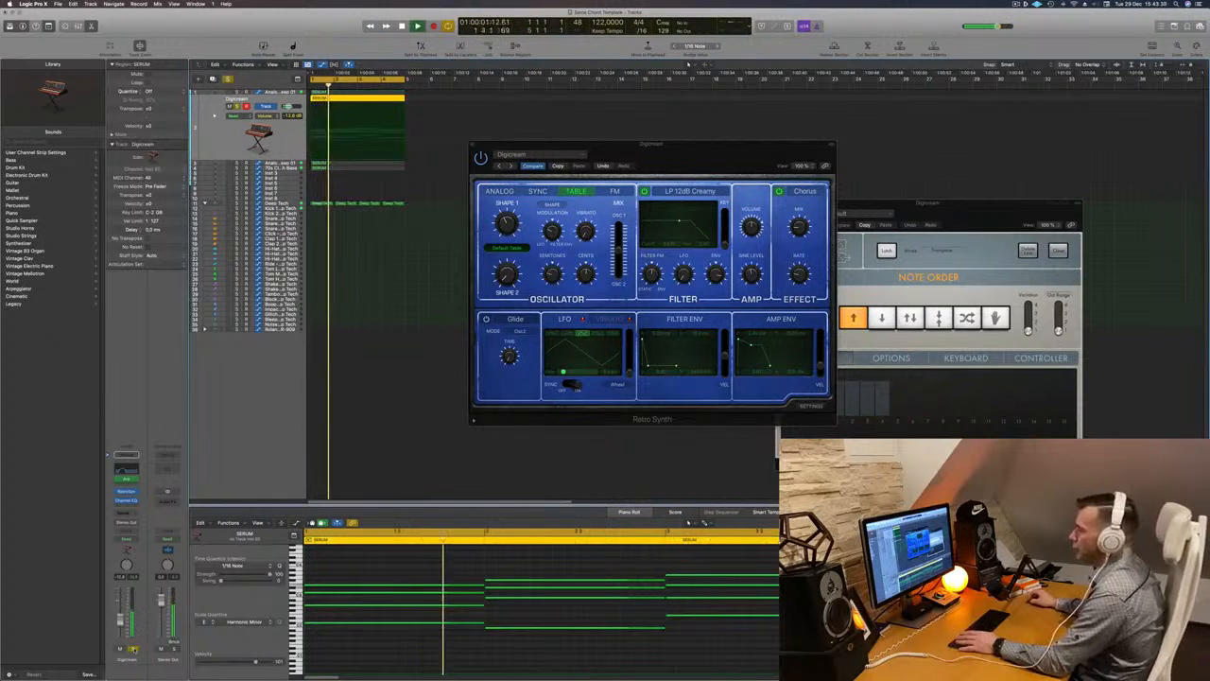
key(s)
drag(120, 621, 120, 619)
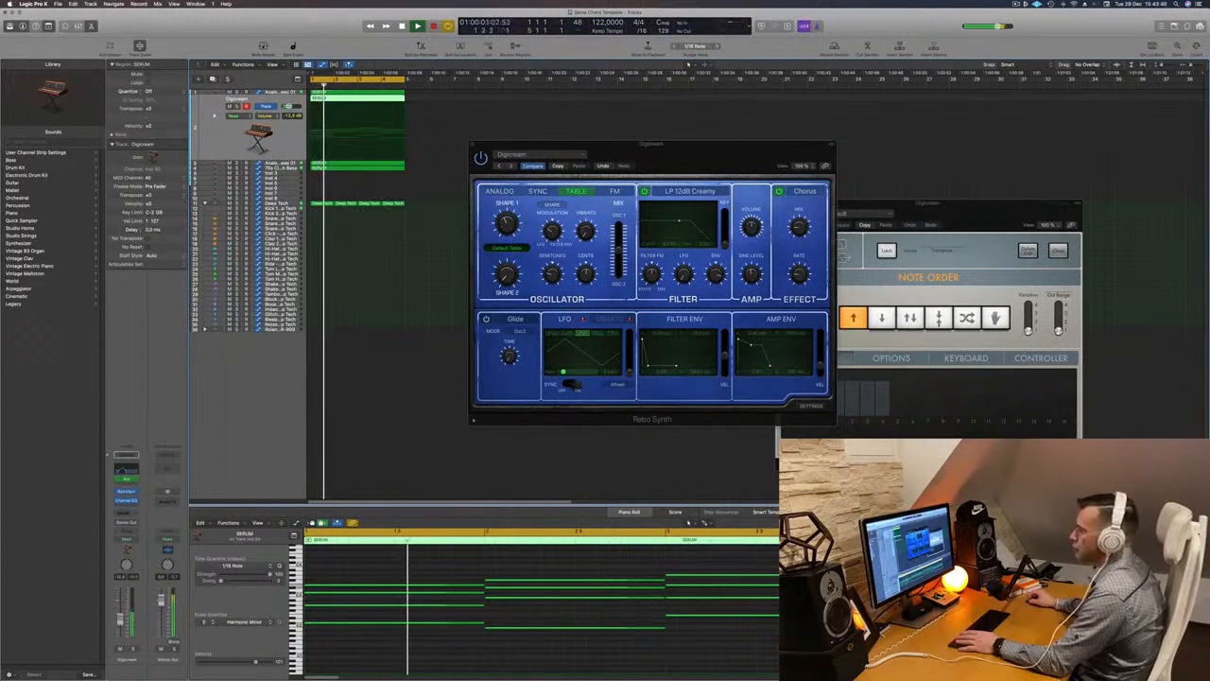
click(473, 144)
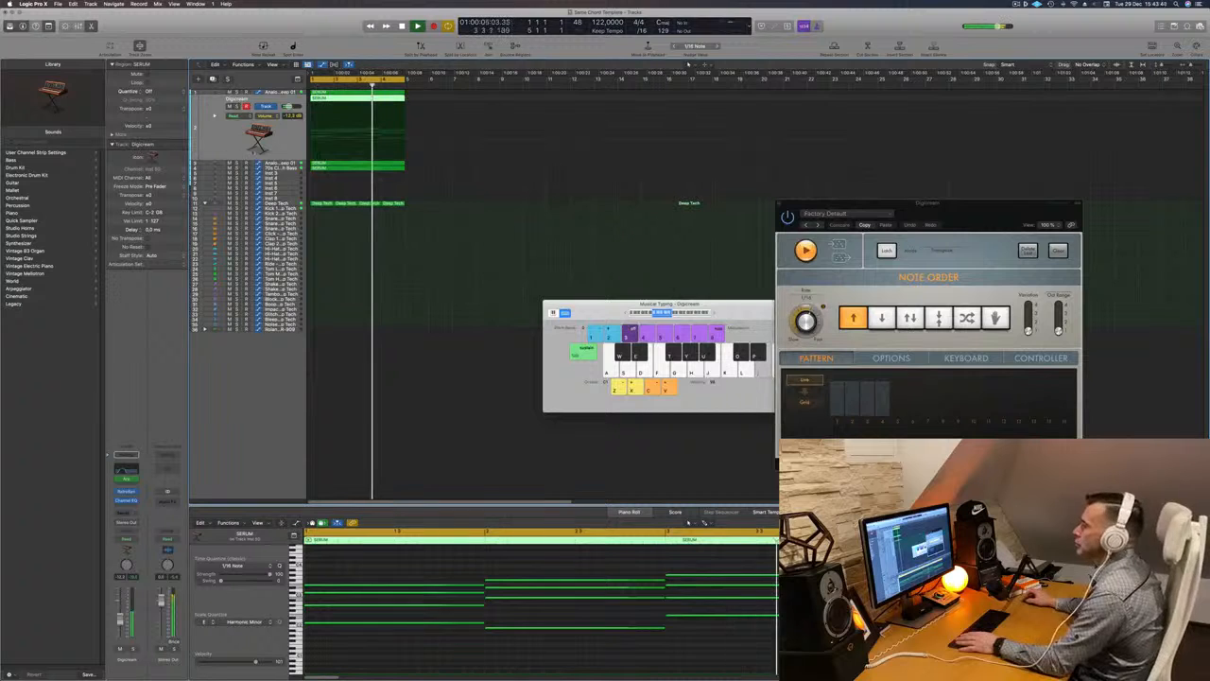
Step: Duplicate the lower Analog Resonant Sweep 01 track, copy its SERUM region onto it and delete all but the lowest chord notes
click(218, 164)
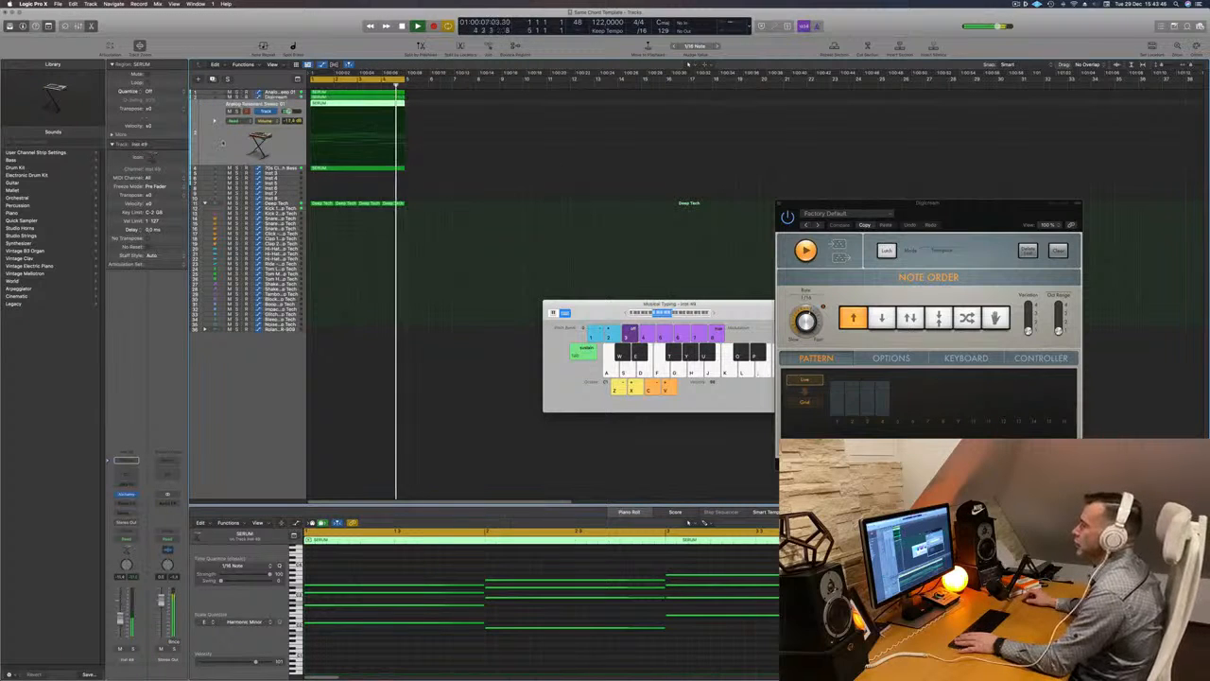
click(212, 79)
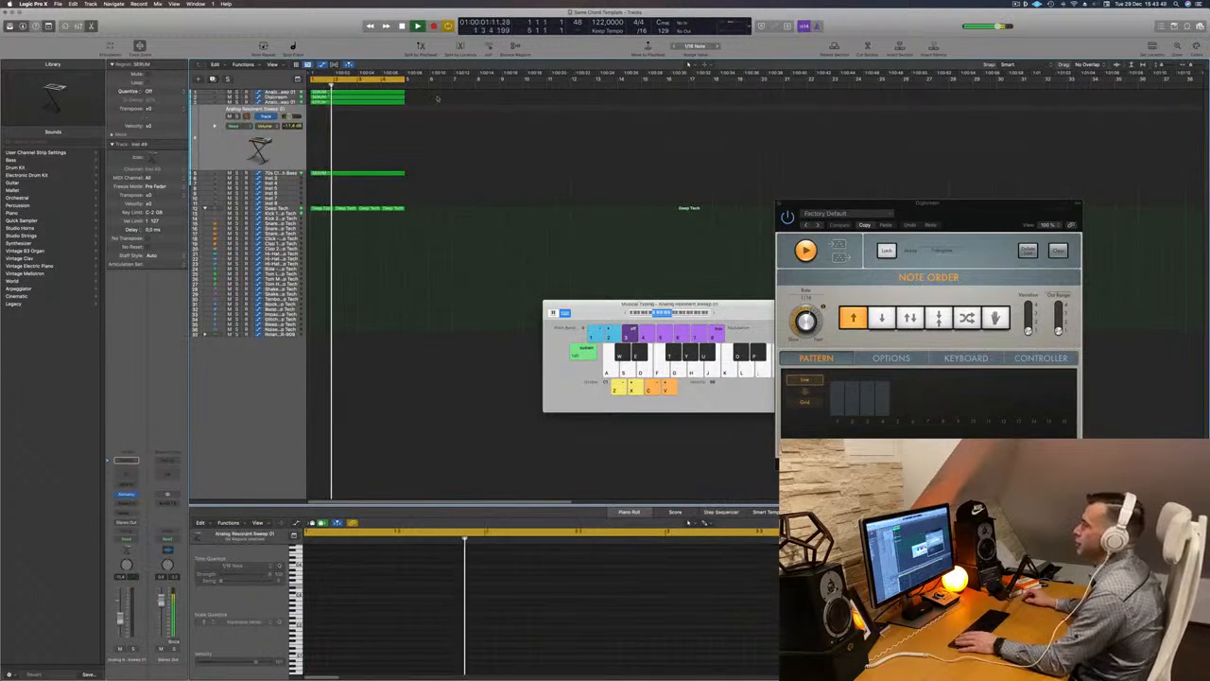
drag(359, 102, 356, 110)
scroll(425, 540, down, 1)
drag(410, 559, 879, 610)
key(Delete)
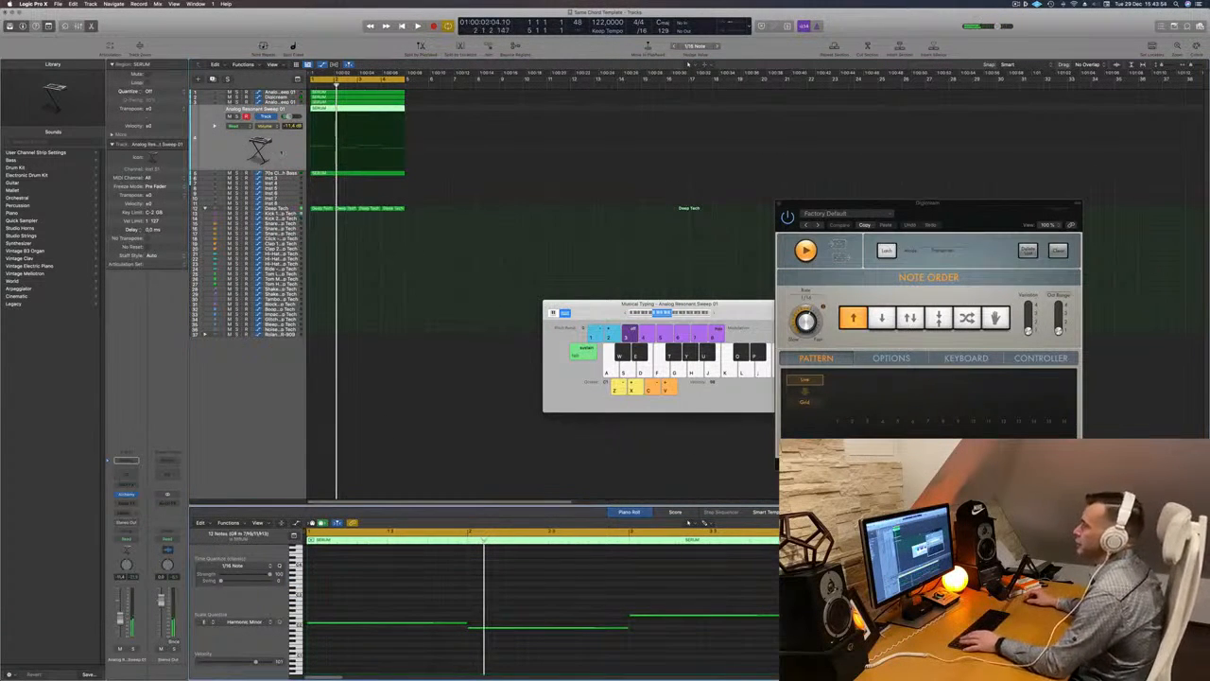
Step: Play back the bass-note region and open Alchemy on the duplicated track, moving its window clear of the tracks
click(281, 152)
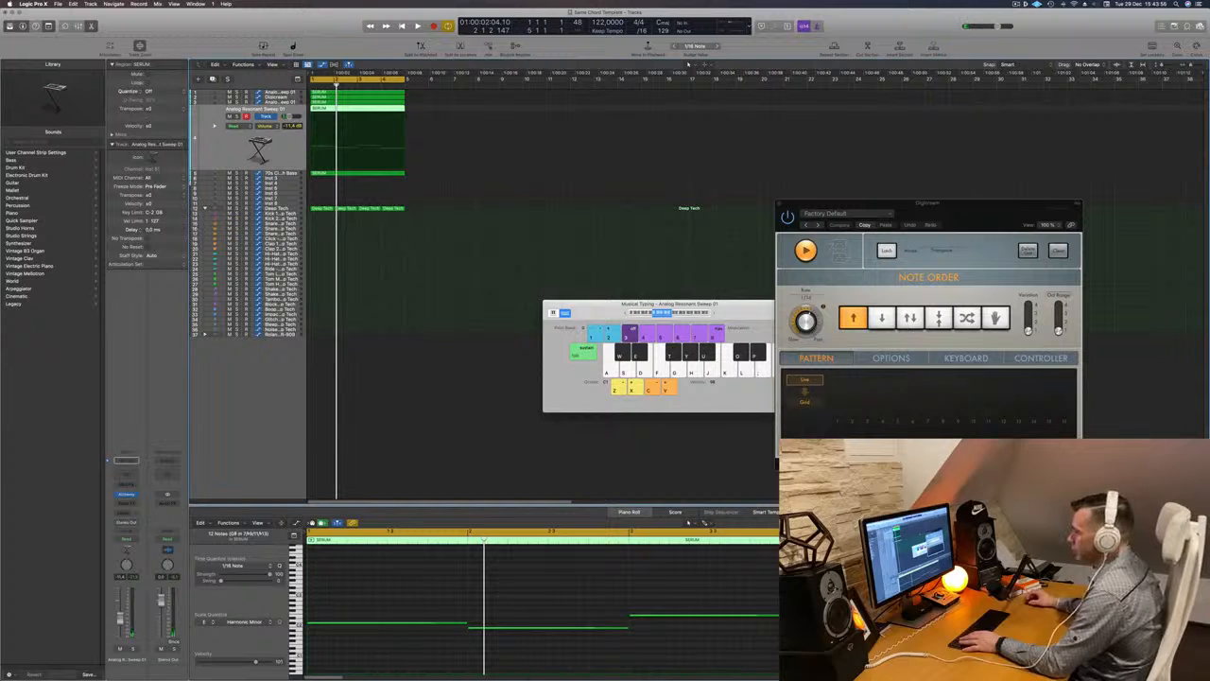
key(space)
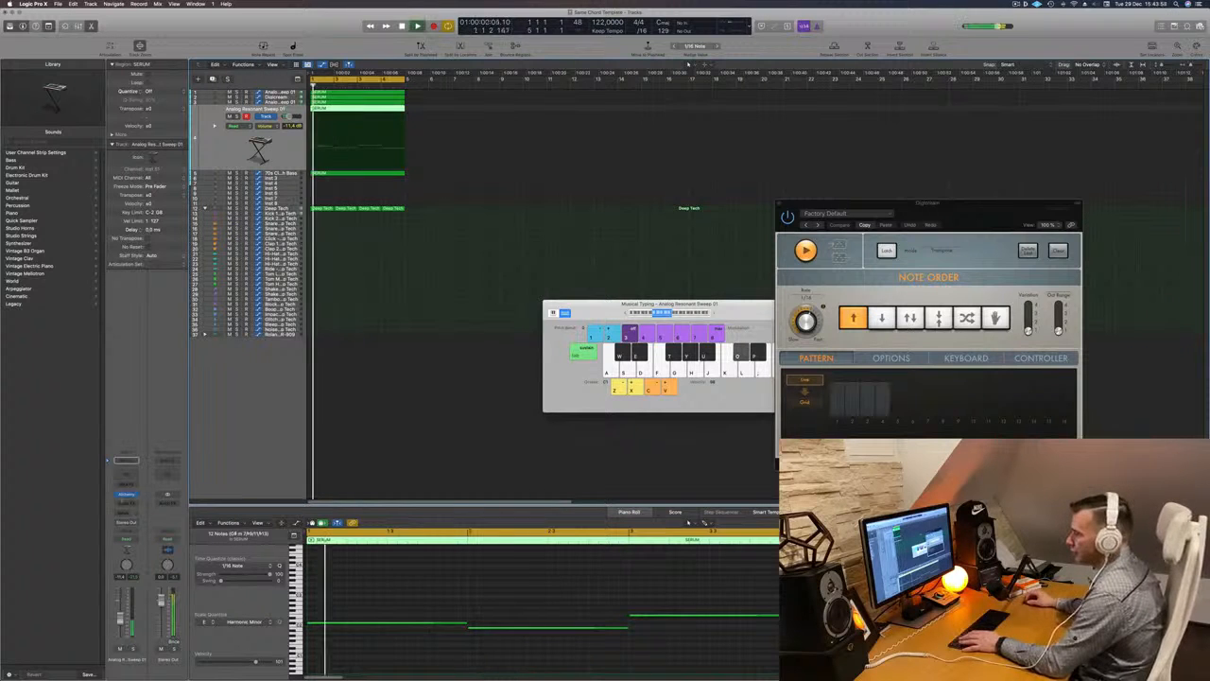
key(space)
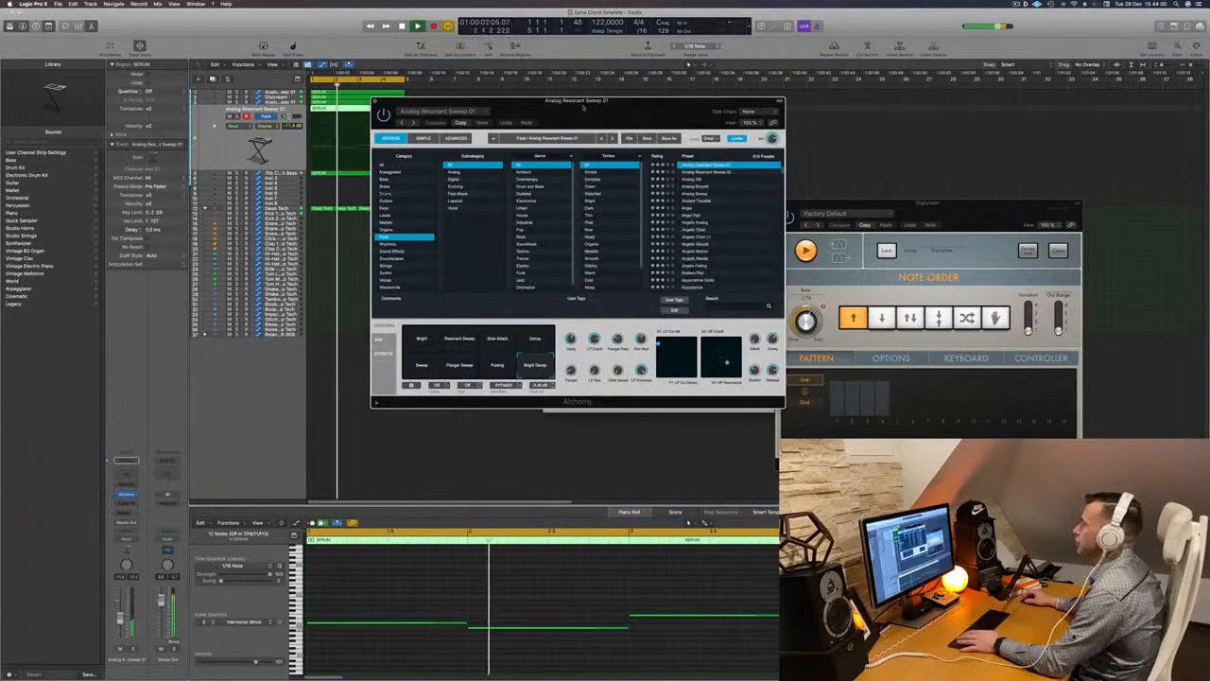
drag(563, 110, 595, 112)
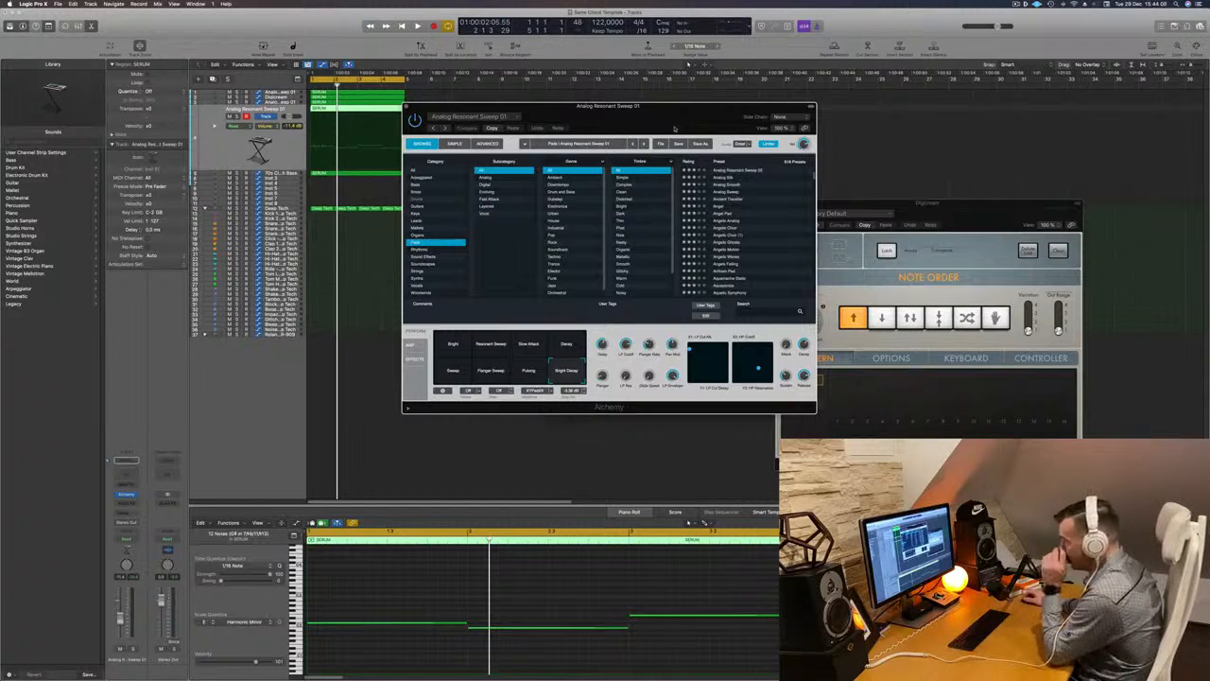
drag(675, 129, 718, 98)
Step: Audition the Alchemy pad presets Angelic Choir, Angelic Motion and Artificial during playback
key(space)
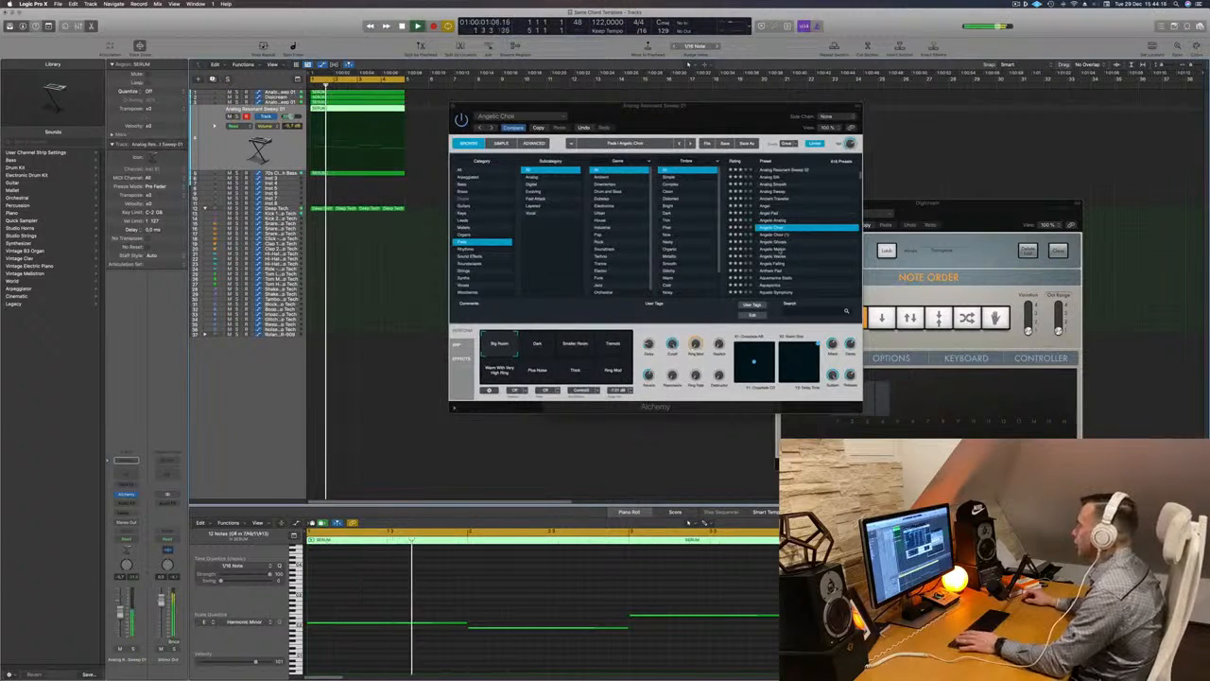
click(766, 249)
drag(706, 116, 696, 109)
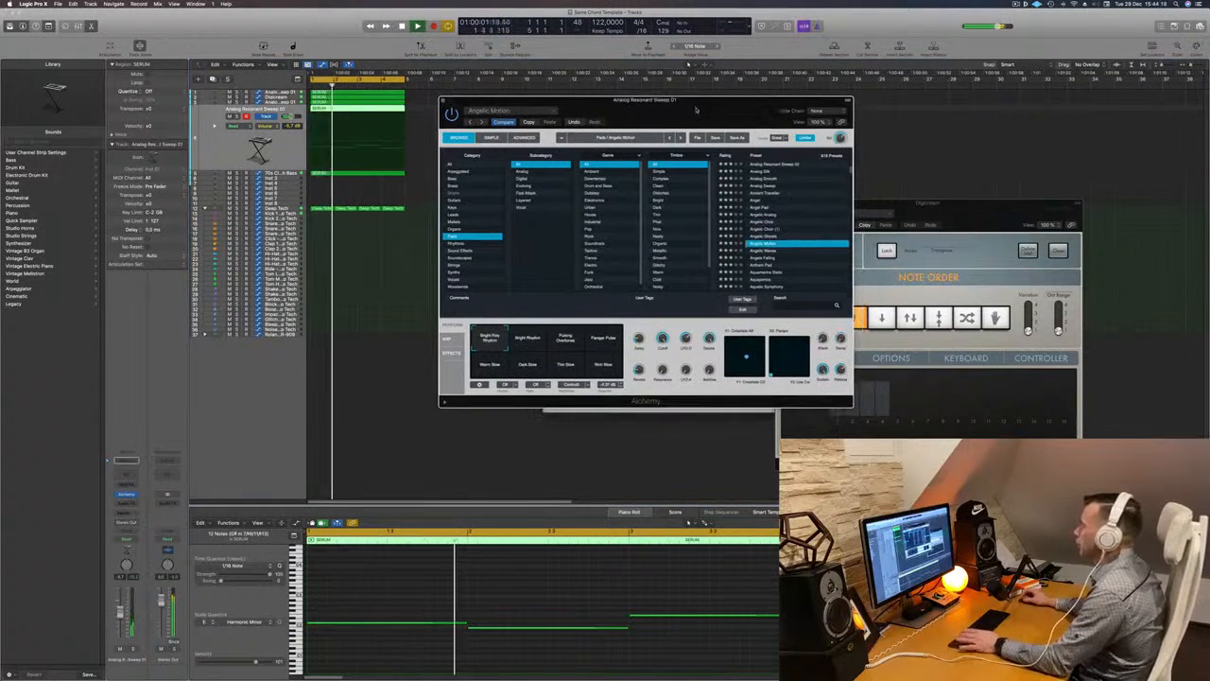
scroll(780, 217, down, 4)
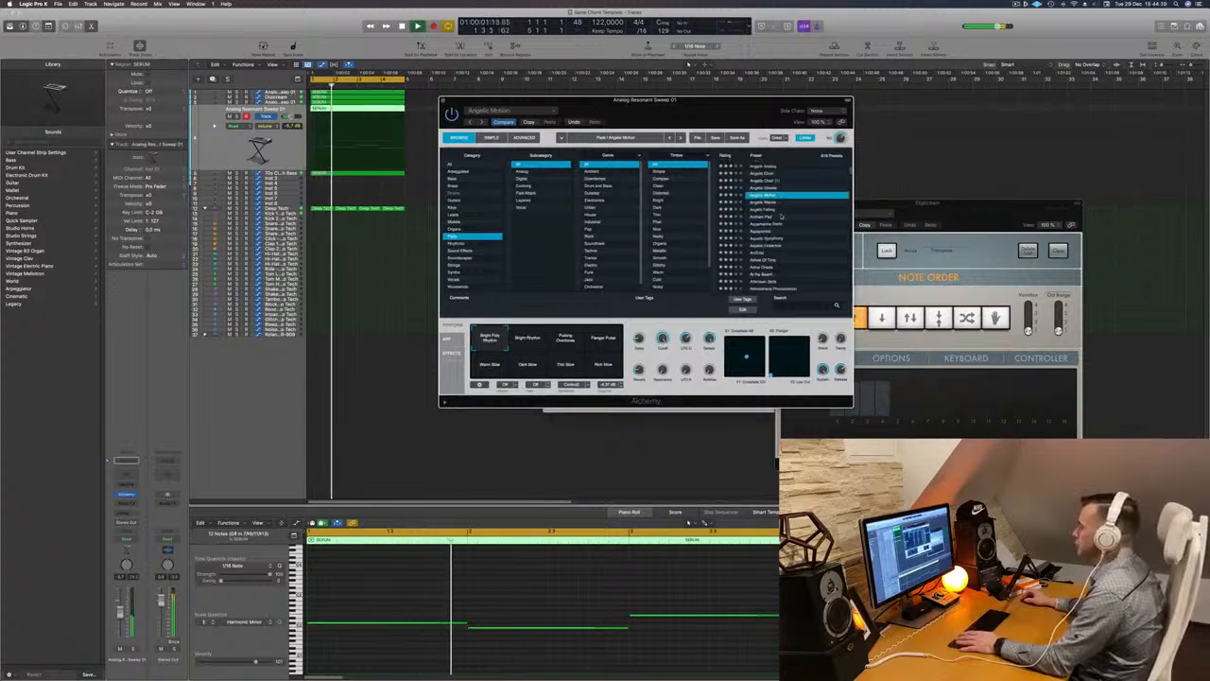
click(759, 246)
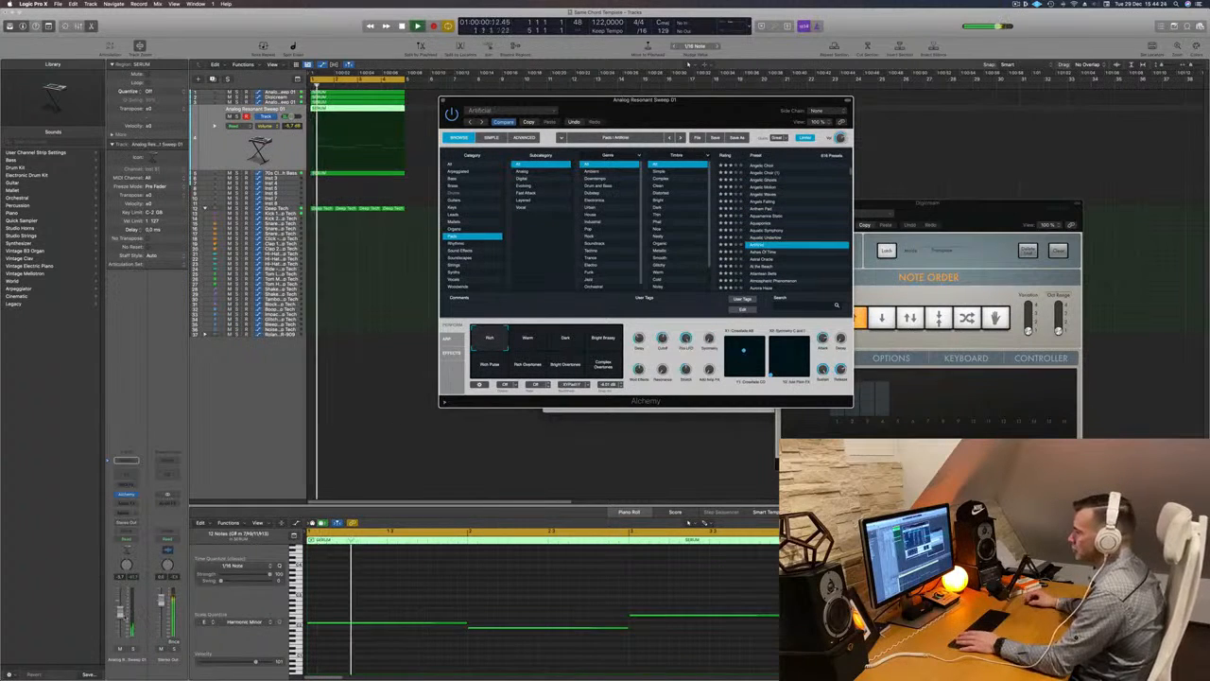
Step: Filter the Alchemy pads to the Fast Attack subcategory and load the 90s Luscious Pad preset
click(850, 196)
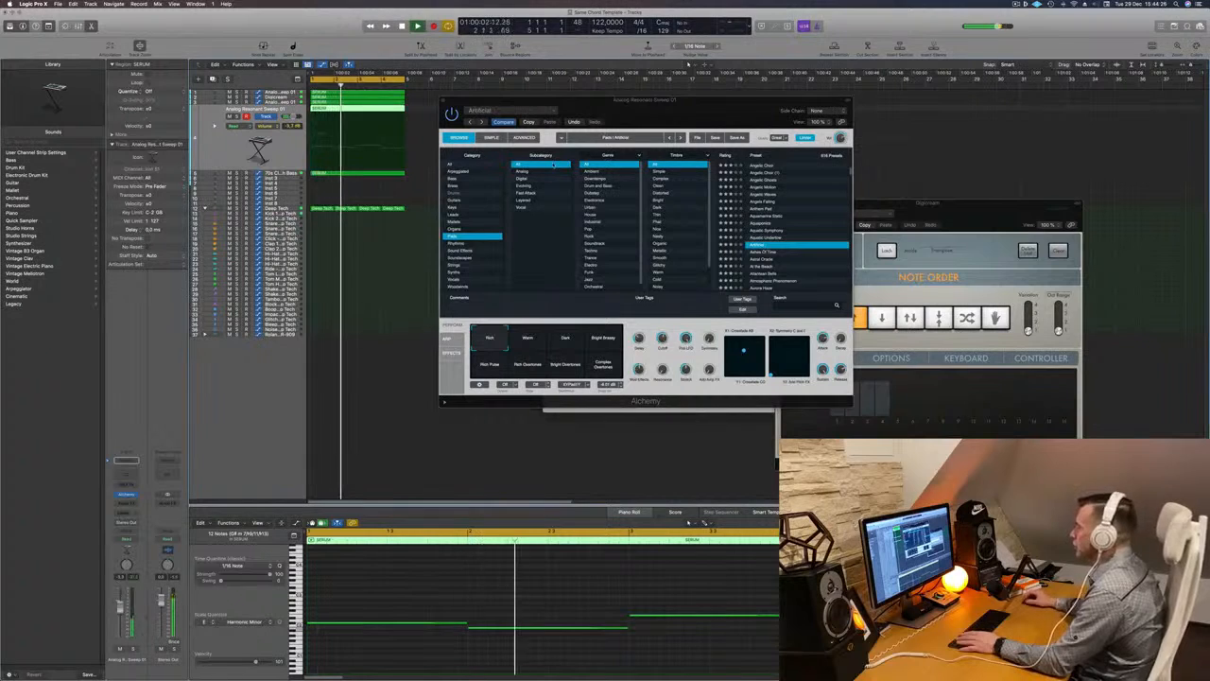
click(544, 193)
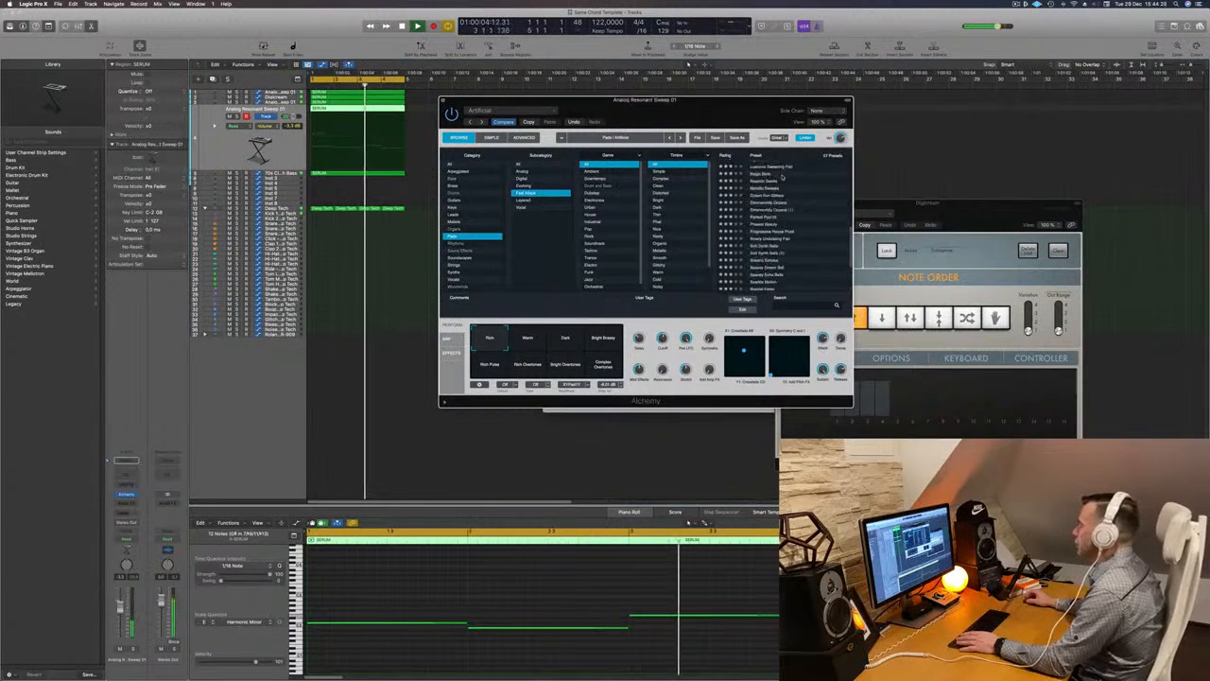
click(780, 166)
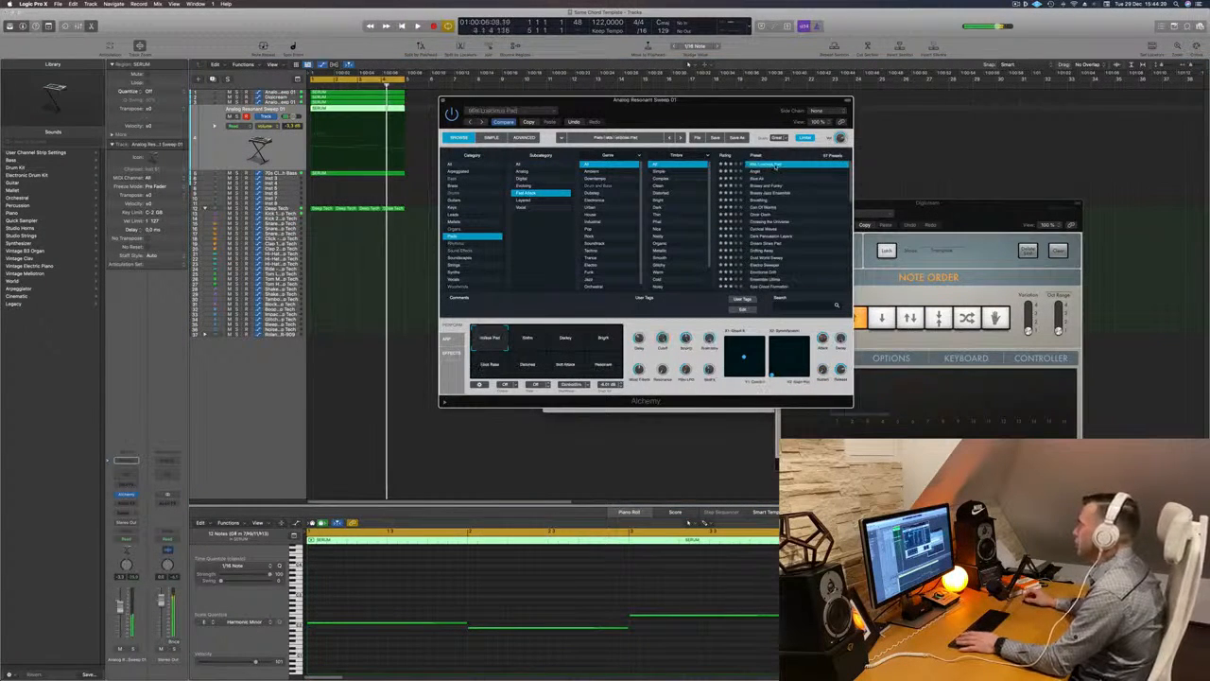
Step: Transpose the remaining notes of the duplicated SERUM region down an octave and play them back with the pad
click(421, 601)
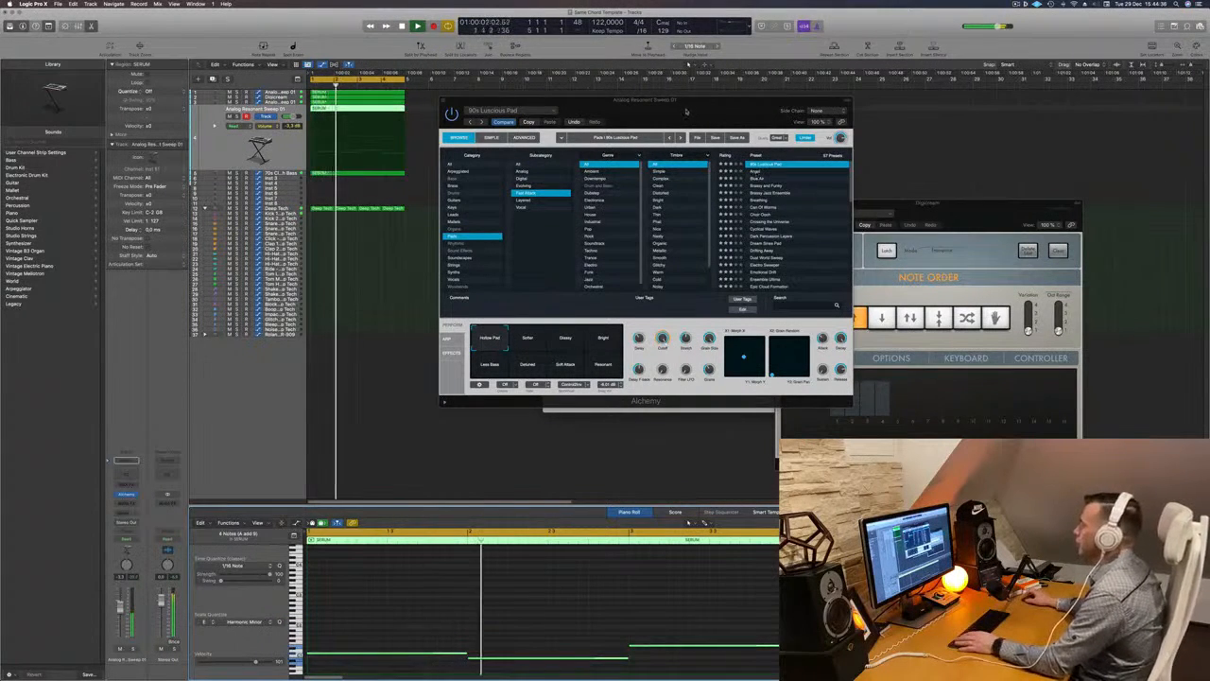
drag(687, 111, 727, 115)
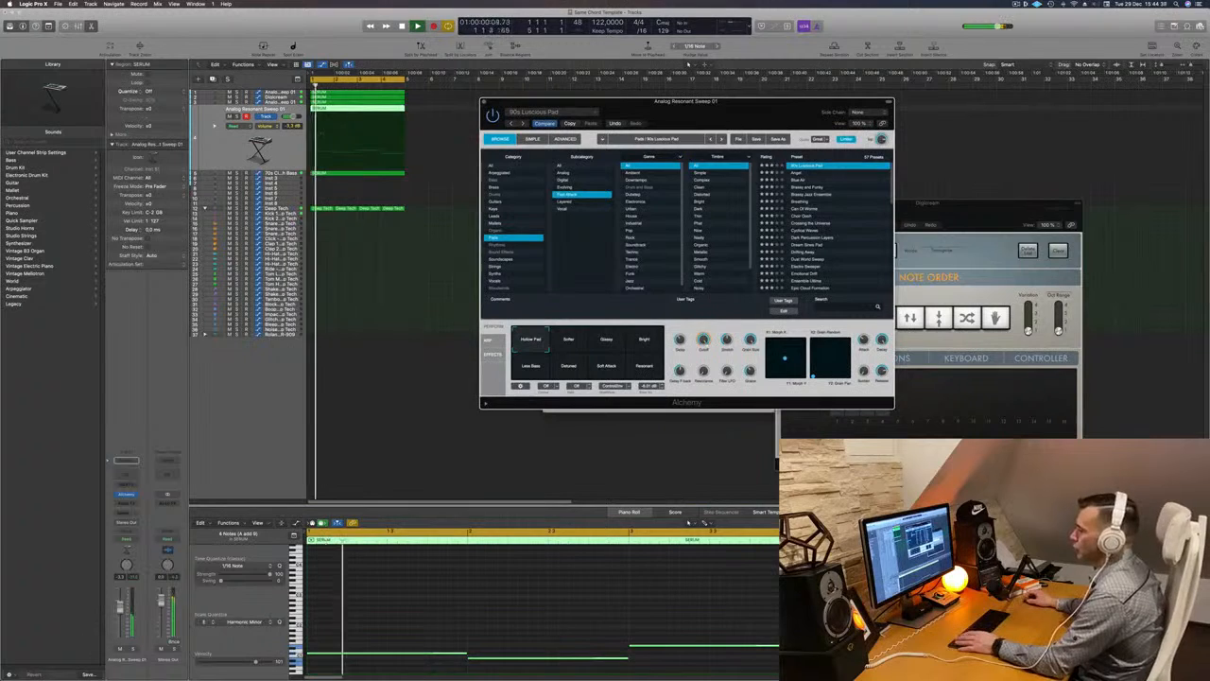
click(482, 602)
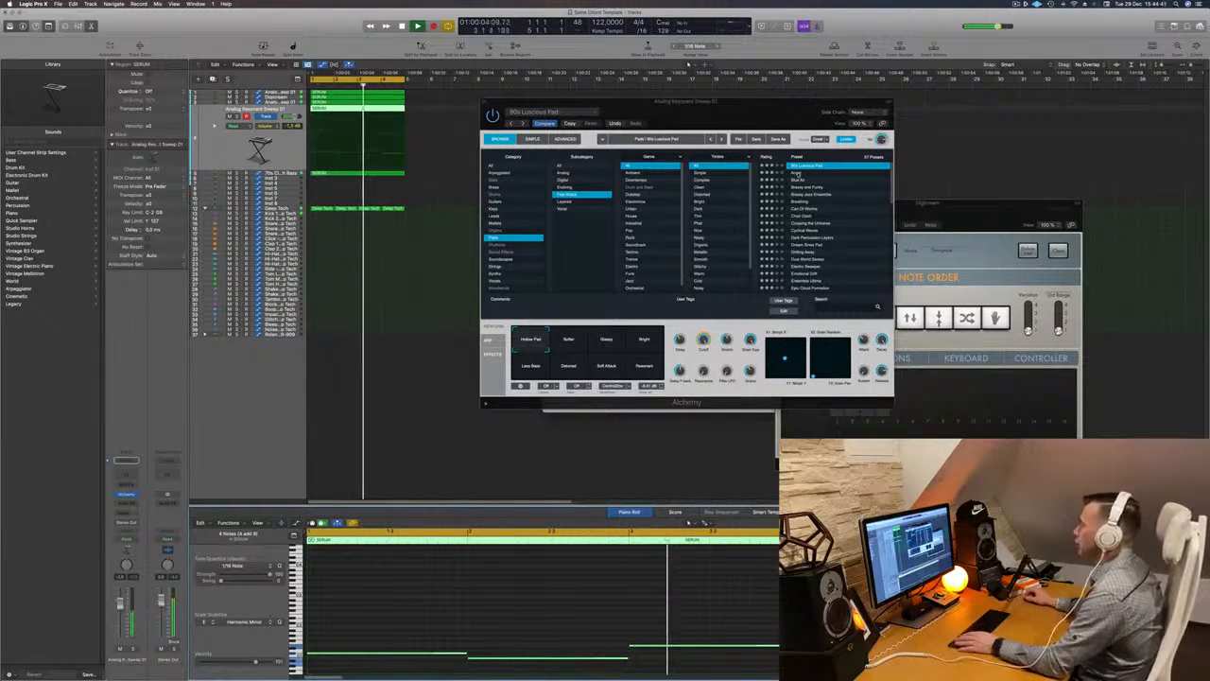
Step: Audition the pad's Softer and Glossy variations, replace it with the Angel preset and close the Alchemy window
click(575, 342)
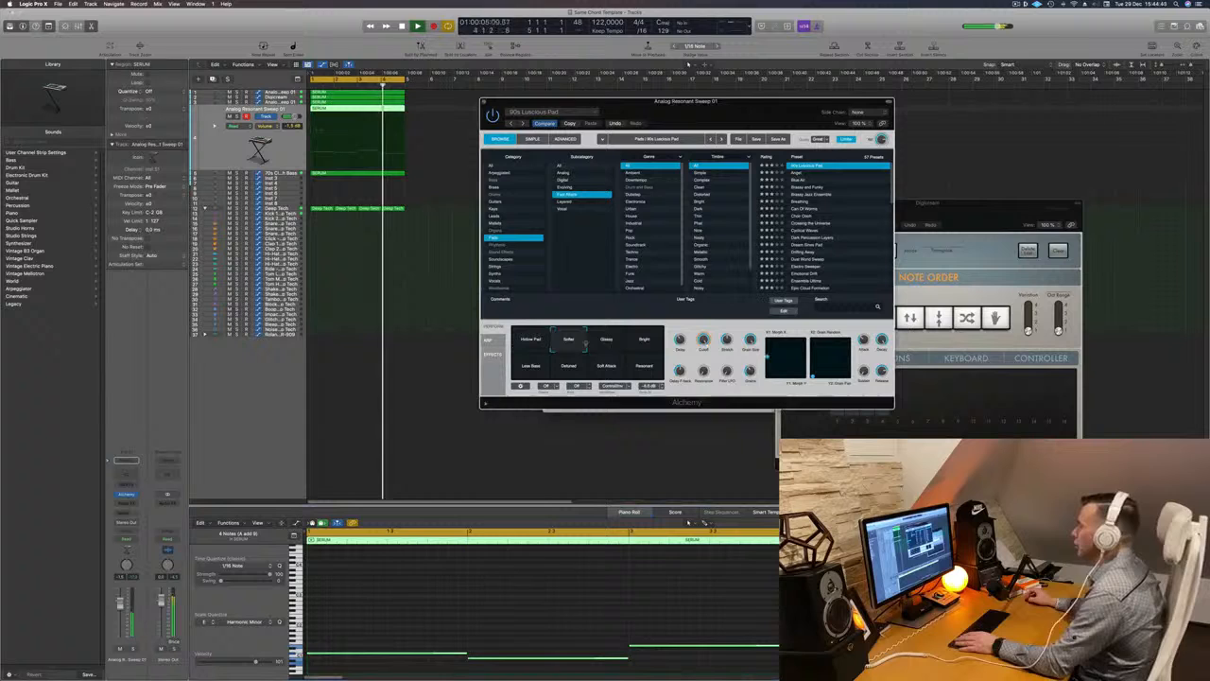
click(601, 343)
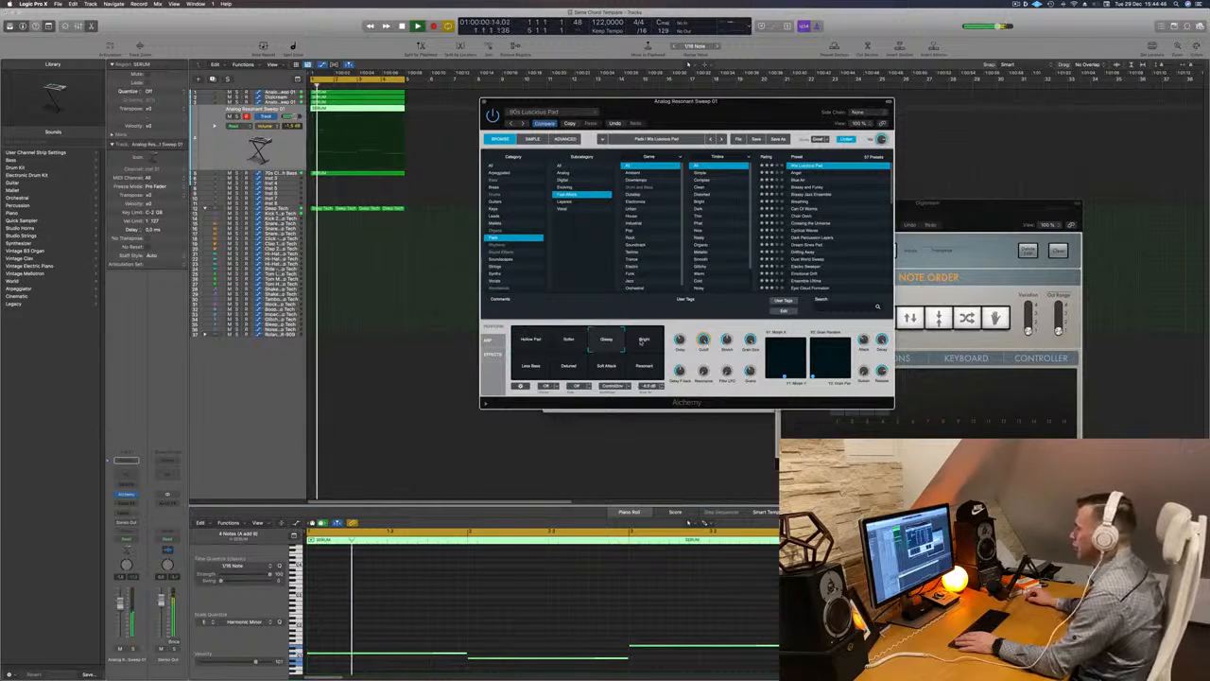
click(796, 174)
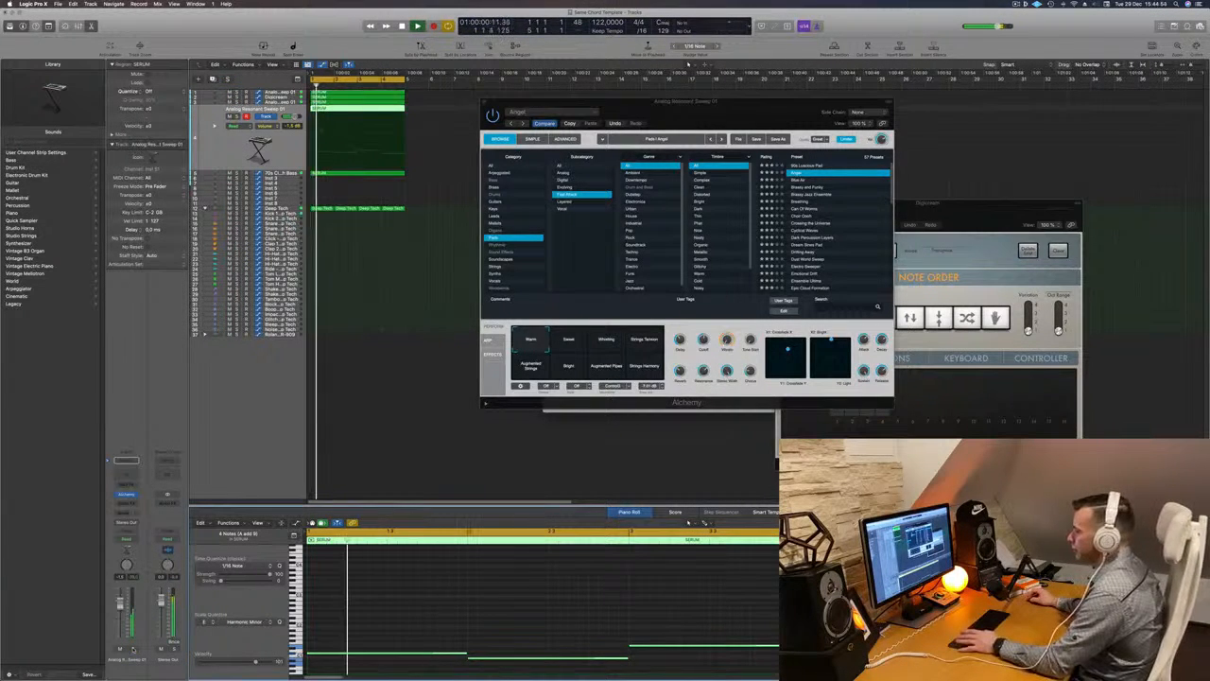
drag(584, 101, 446, 196)
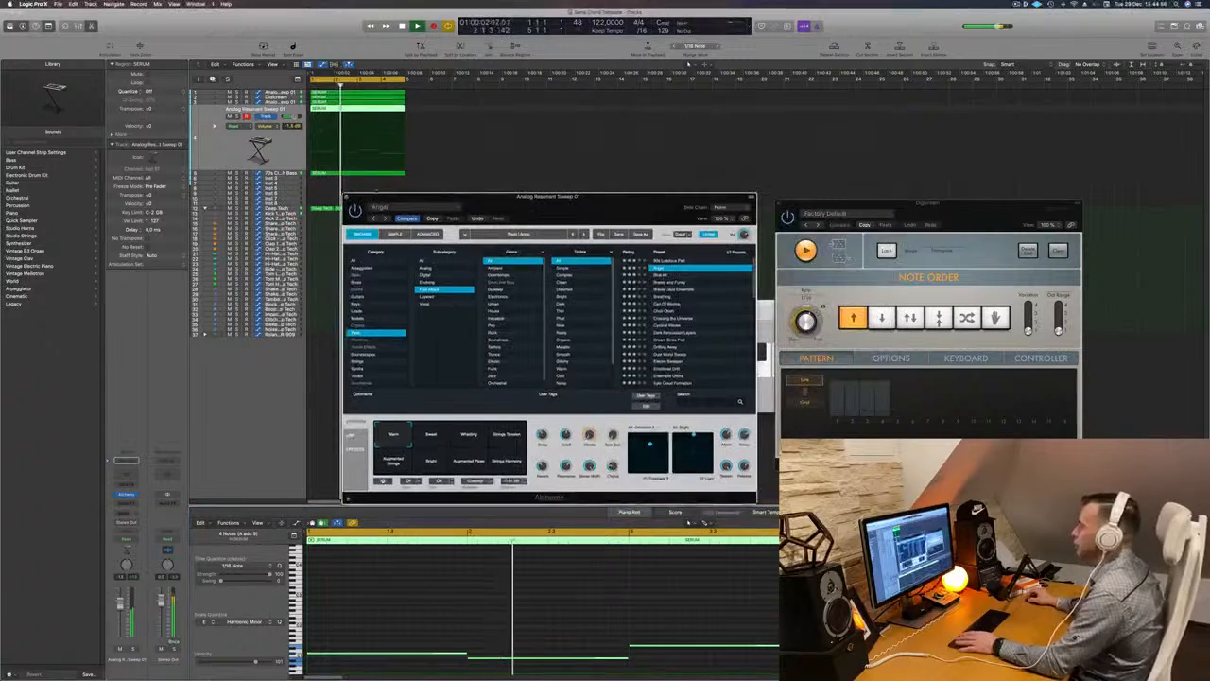
click(348, 197)
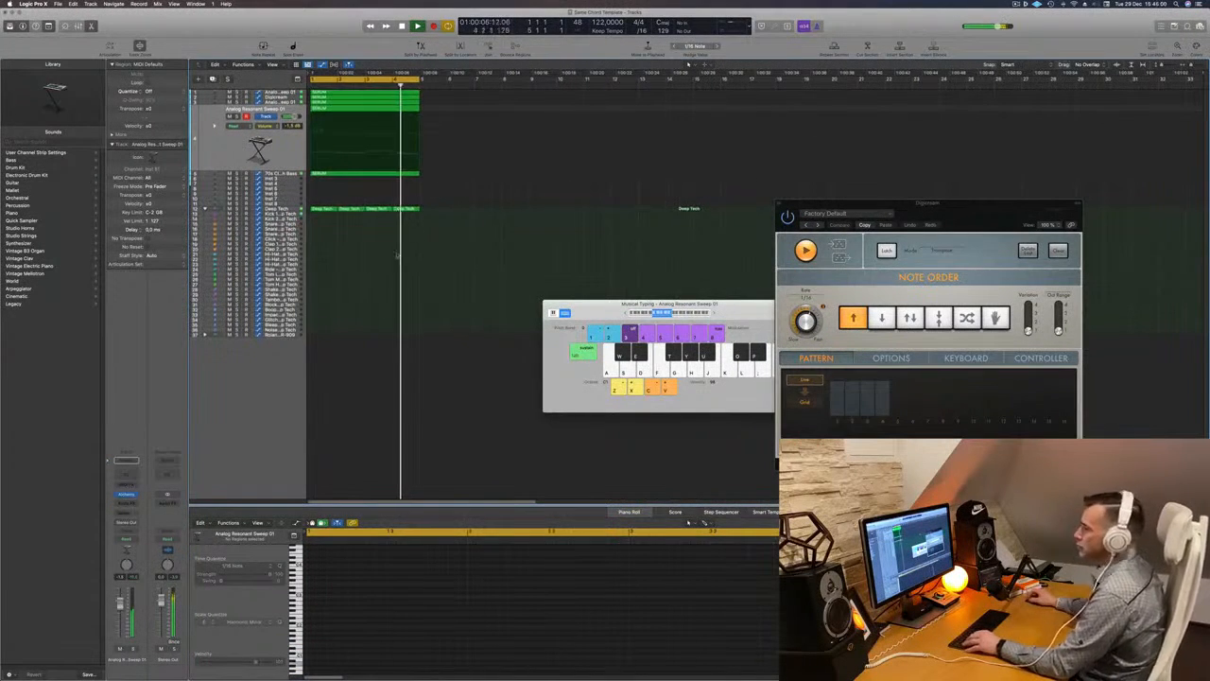
Step: Repeat all four-bar regions three times to fill 16 bars and extend the cycle range to bar 17
key(super+r)
key(super+r)
key(super+r)
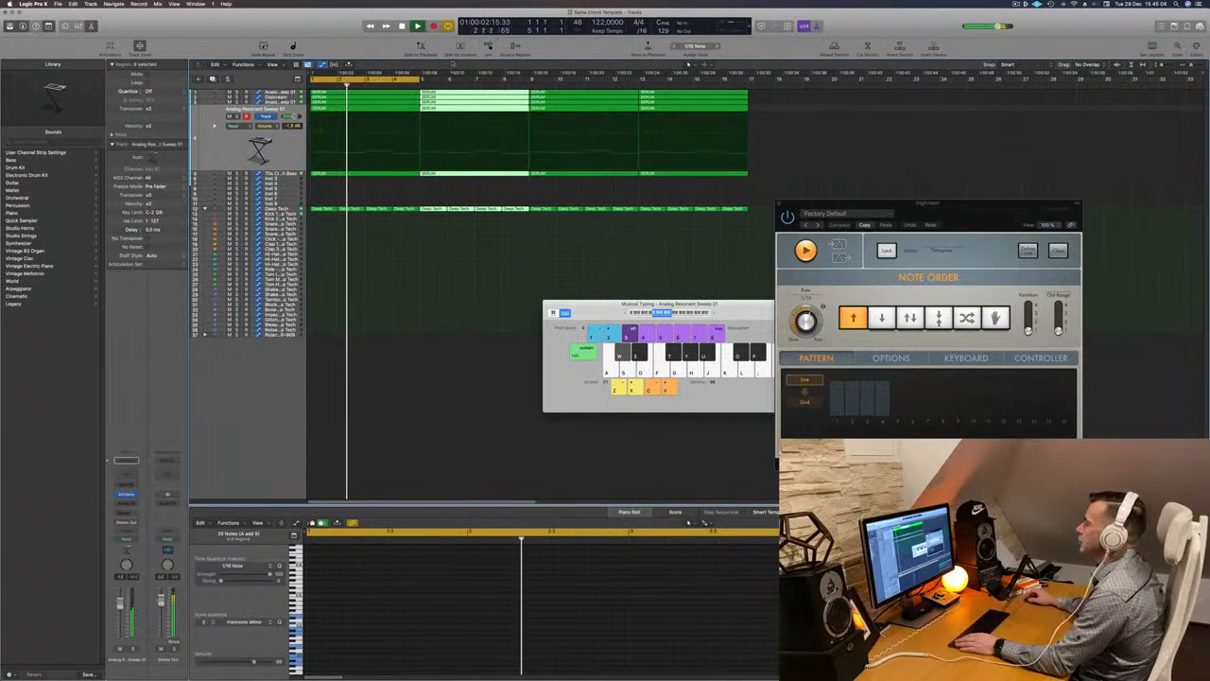
drag(421, 82, 747, 104)
scroll(485, 275, up, 4)
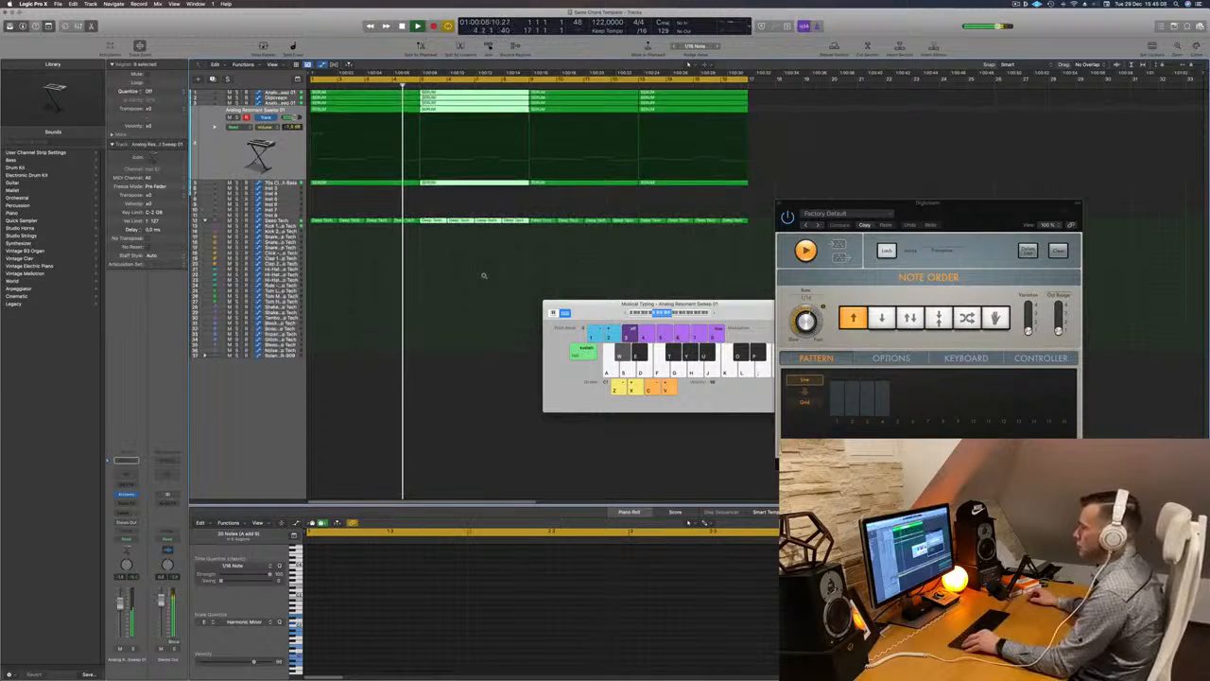
scroll(391, 253, up, 3)
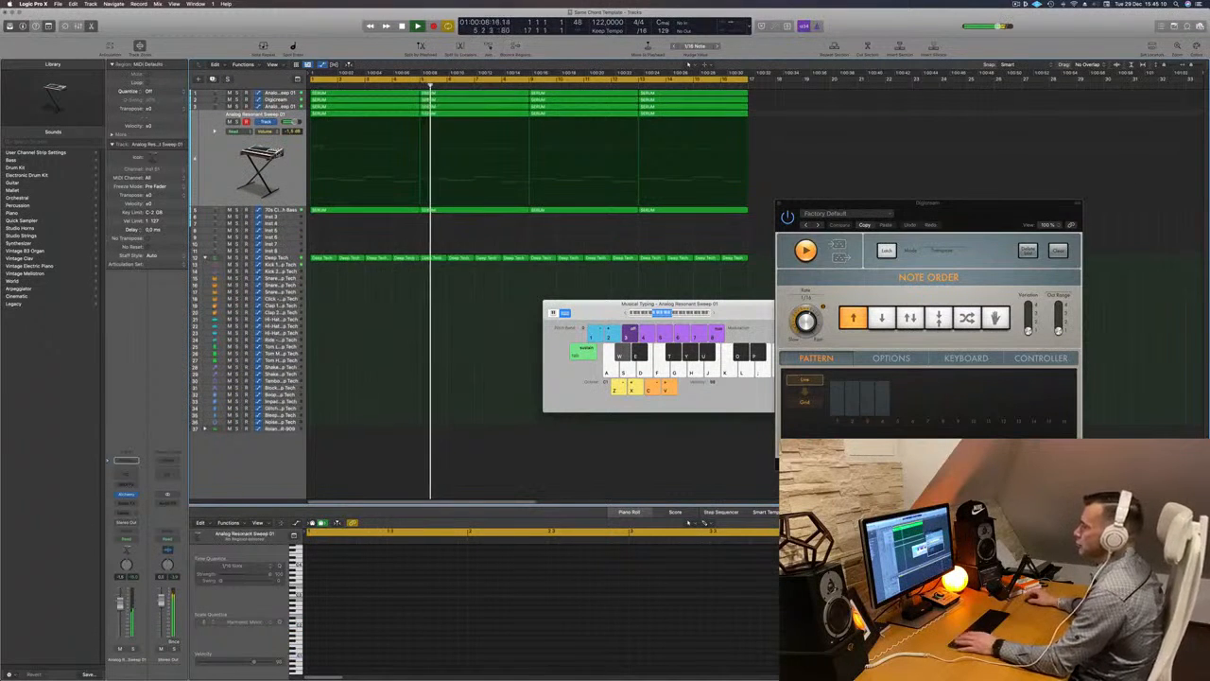
Step: Open Alchemy on the 70s Classic Synth Bass track, adjust its Cutoff during playback and raise the track's volume
key(Return)
key(Down)
key(Return)
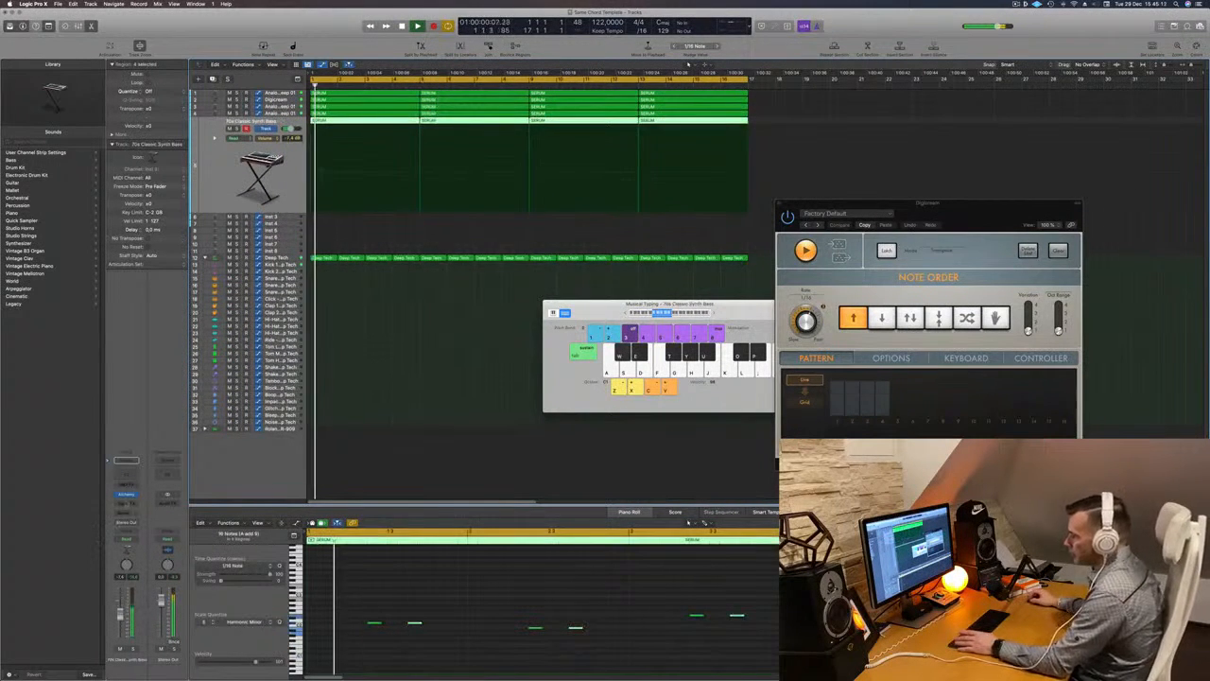
key(v)
key(space)
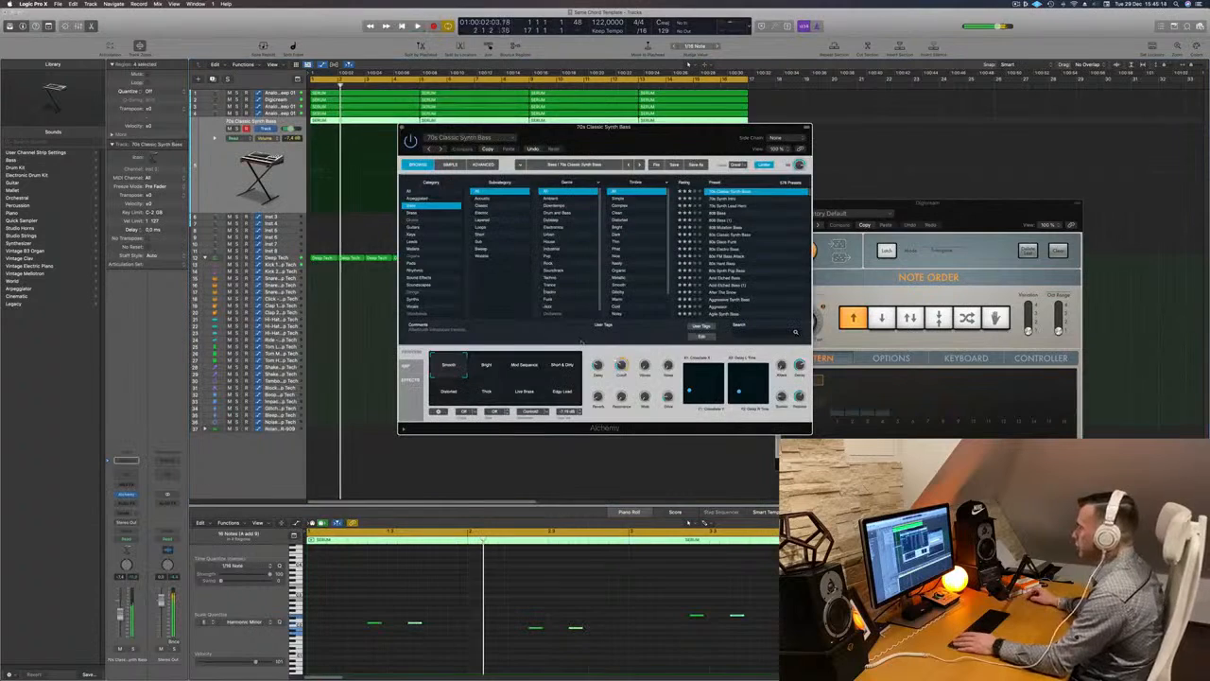
key(Return)
key(space)
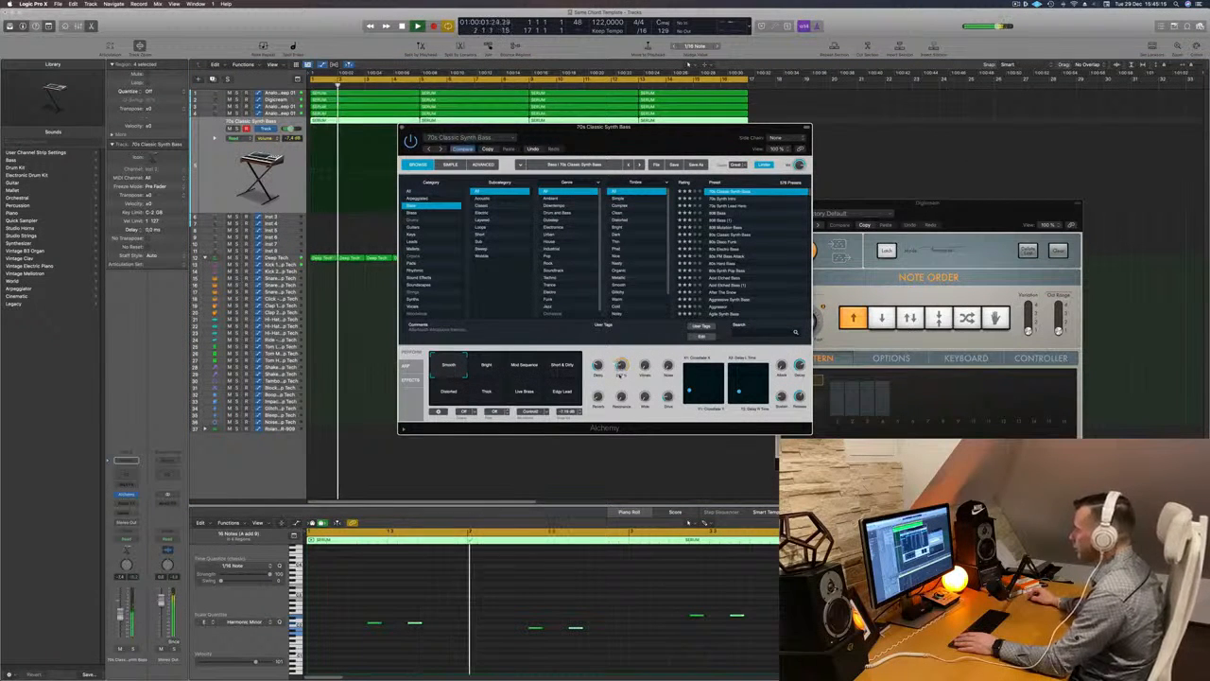
key(Return)
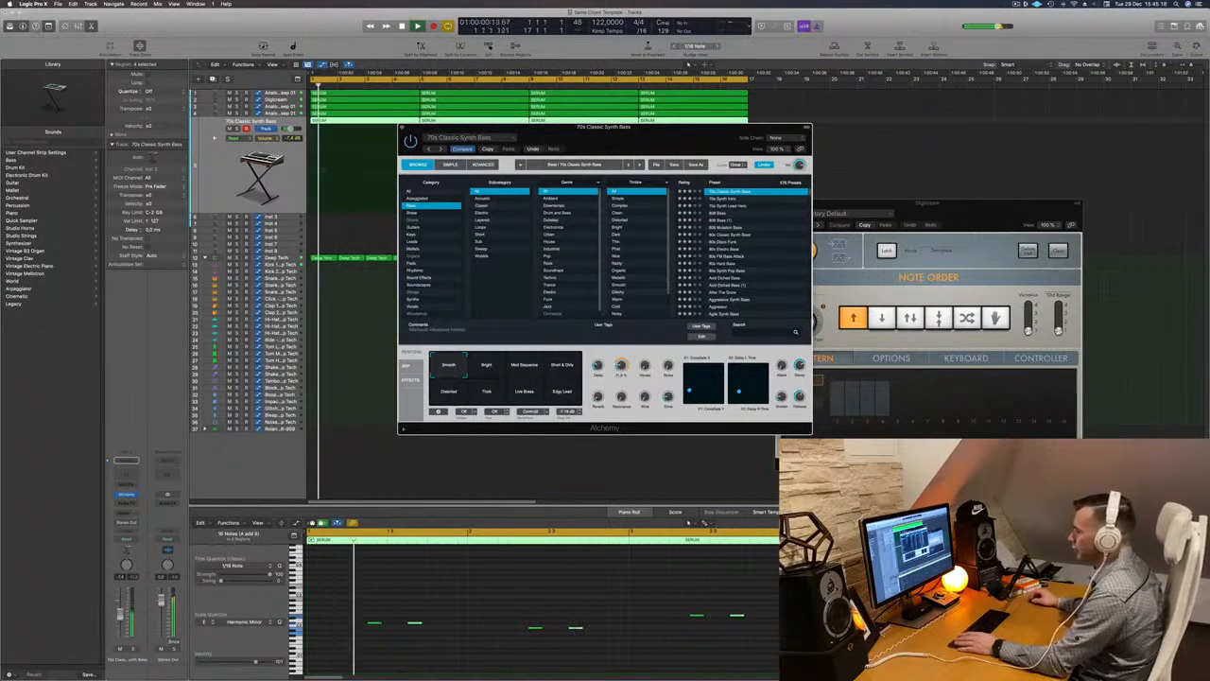
drag(120, 615, 120, 608)
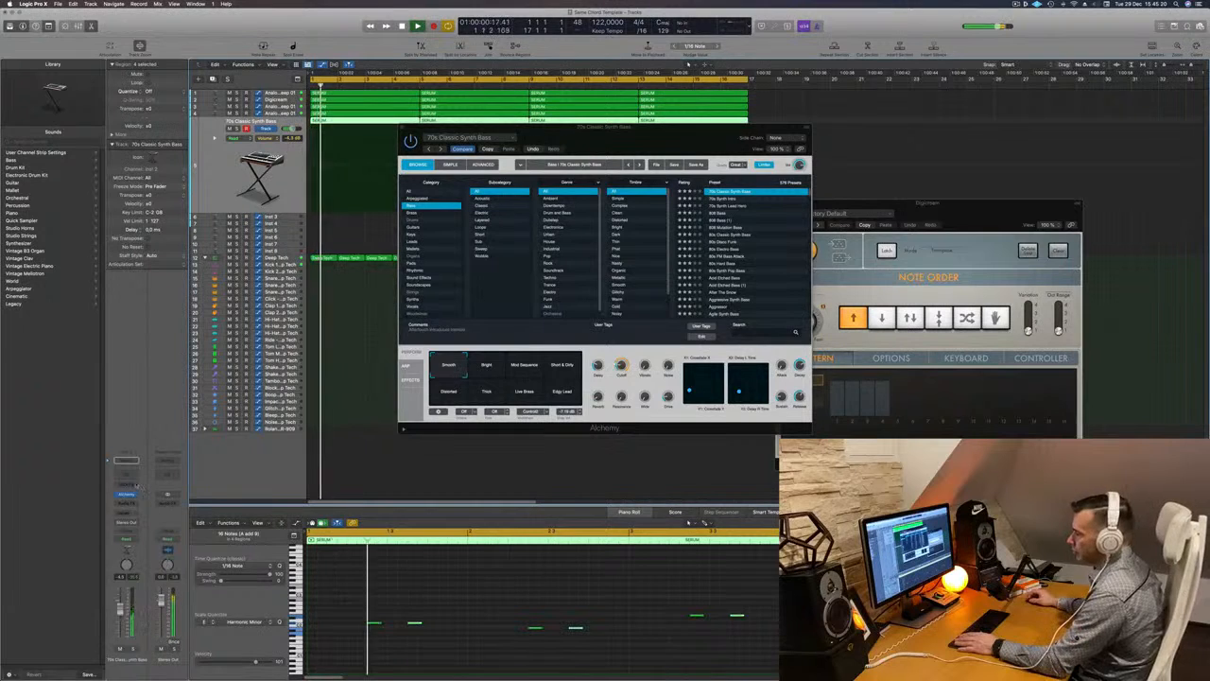
Step: Insert a stereo Compressor on the 70s Classic Synth Bass track and set its model to Classic VCA
click(126, 502)
mouse_move(132, 527)
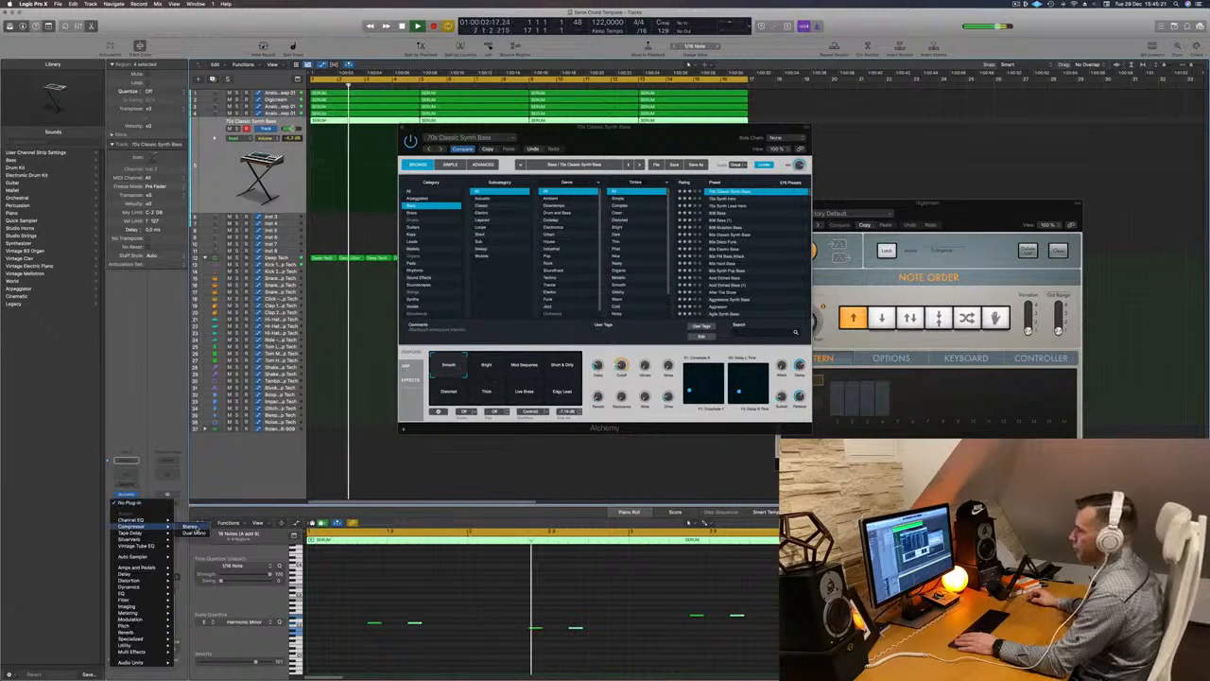
click(191, 526)
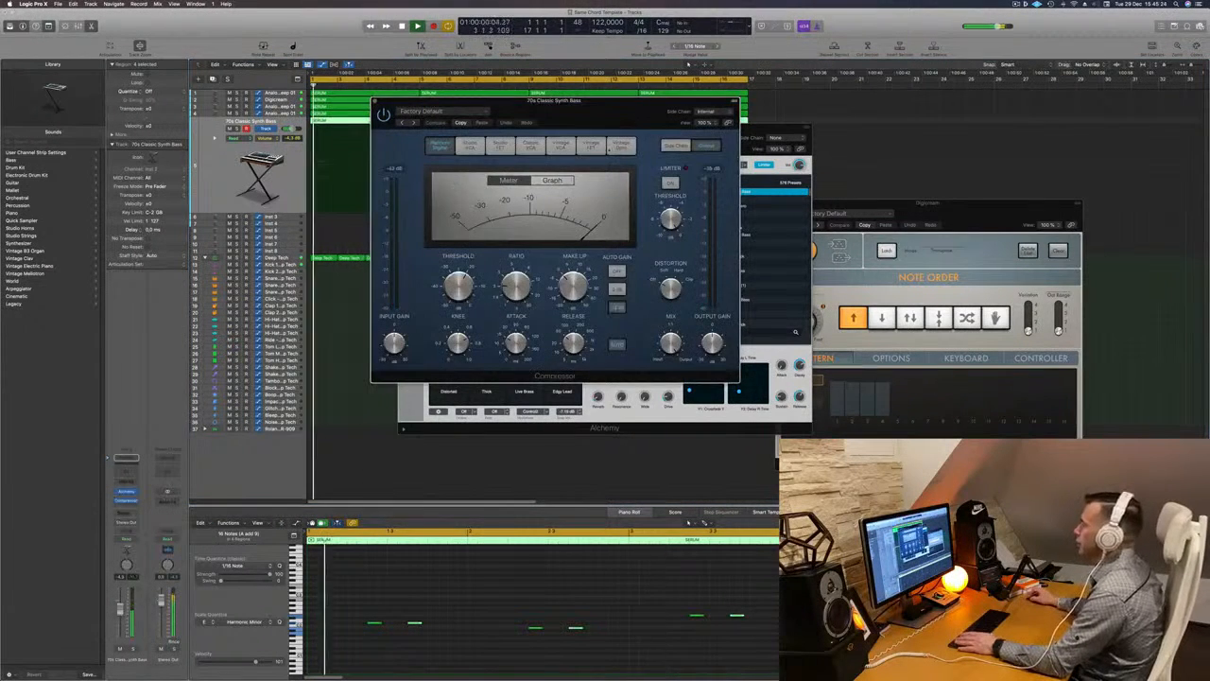
click(588, 146)
click(524, 151)
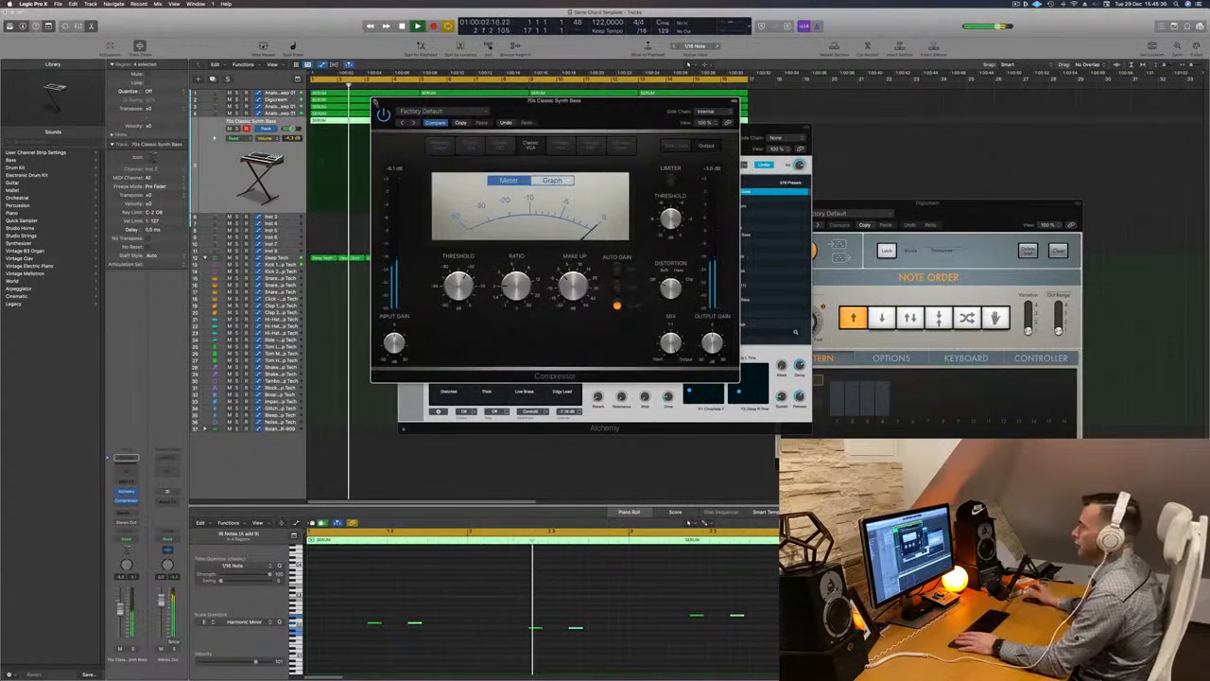
Step: Close the Compressor and Alchemy windows and move the Musical Typing window clear of the arrangement
click(375, 101)
drag(585, 144, 491, 165)
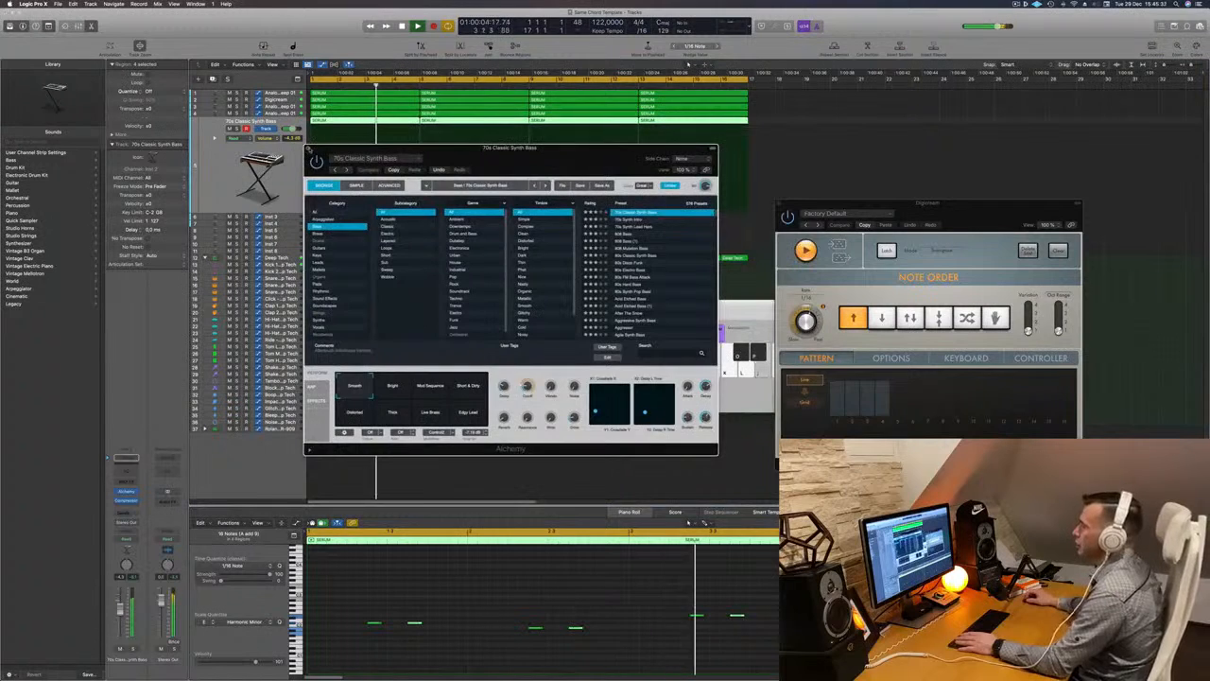
click(308, 149)
scroll(330, 249, down, 6)
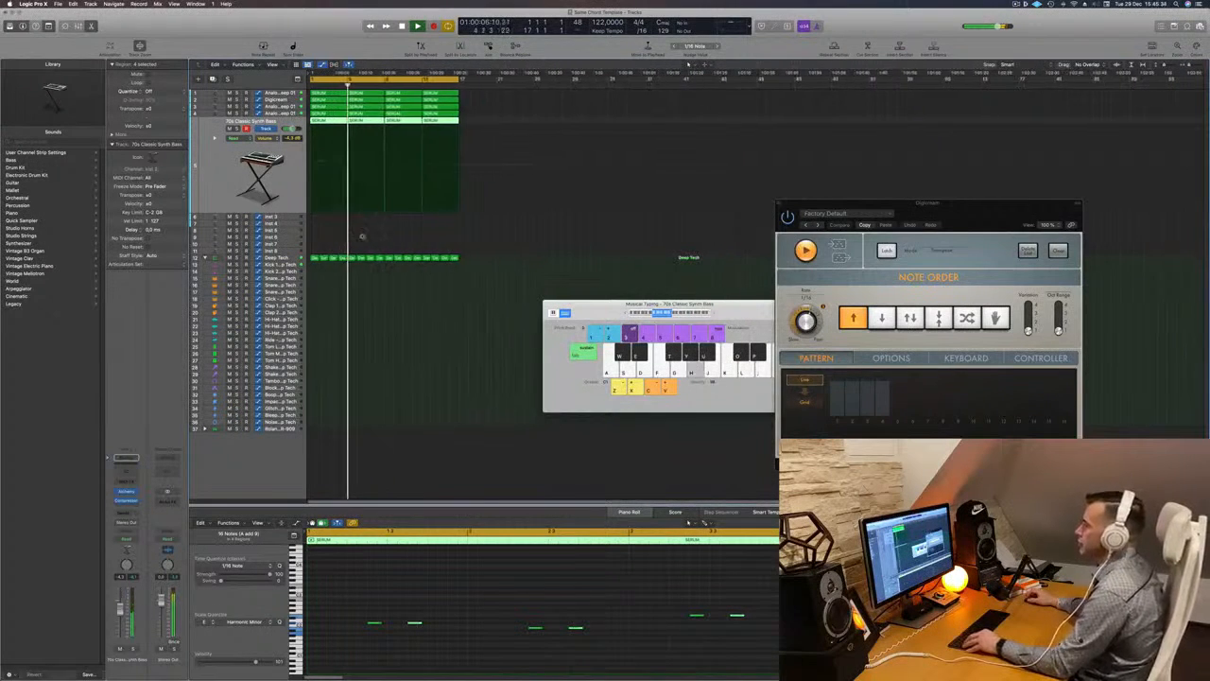
scroll(378, 236, up, 4)
drag(662, 304, 762, 273)
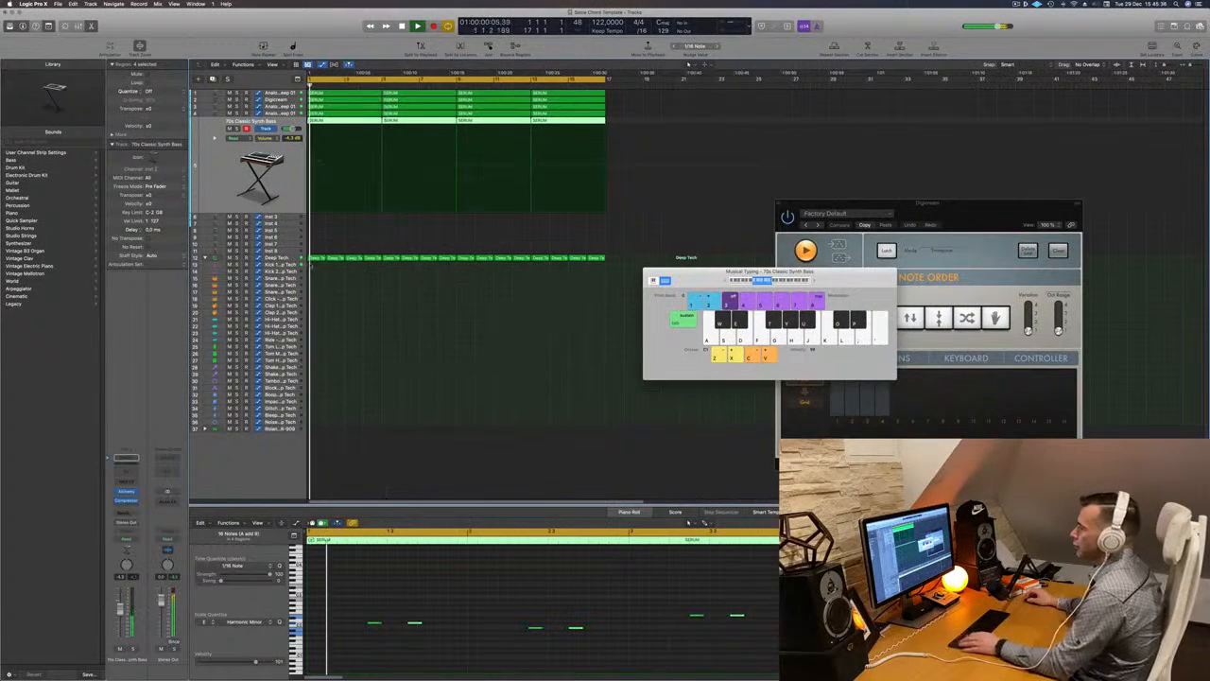
Step: Copy the first Deep Tech kick region to the Snare 1 track, keep only beats 2 and 4, and transpose them up
drag(321, 257, 315, 280)
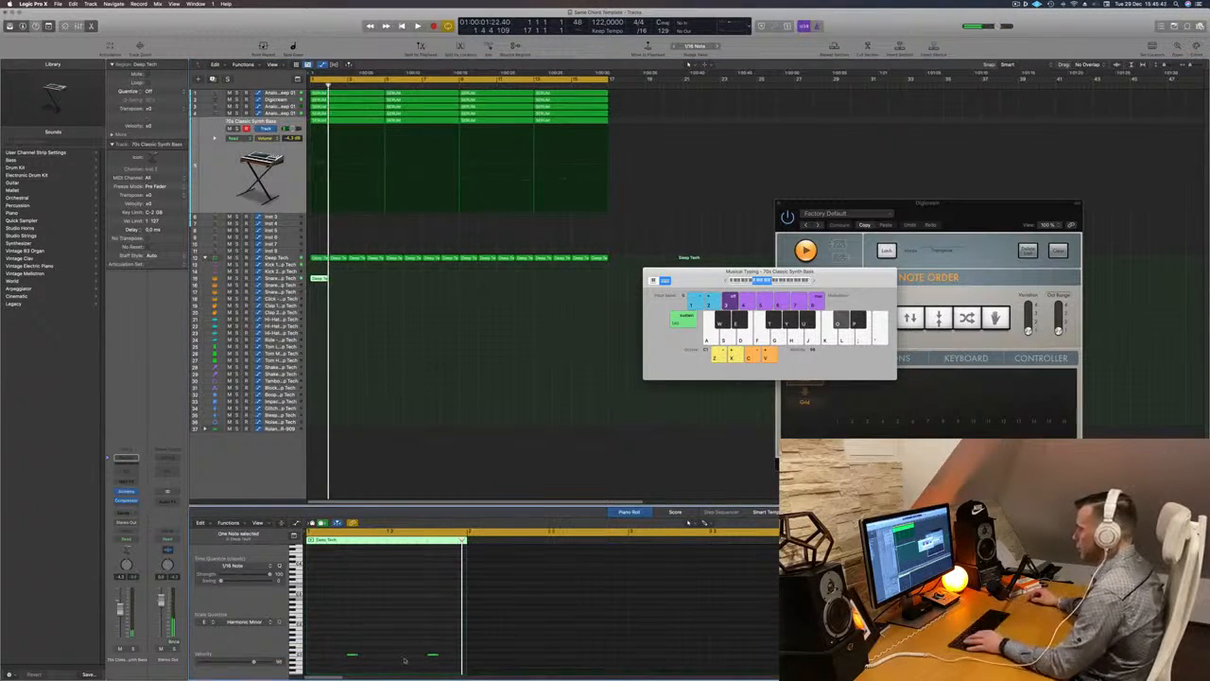
drag(344, 639, 442, 660)
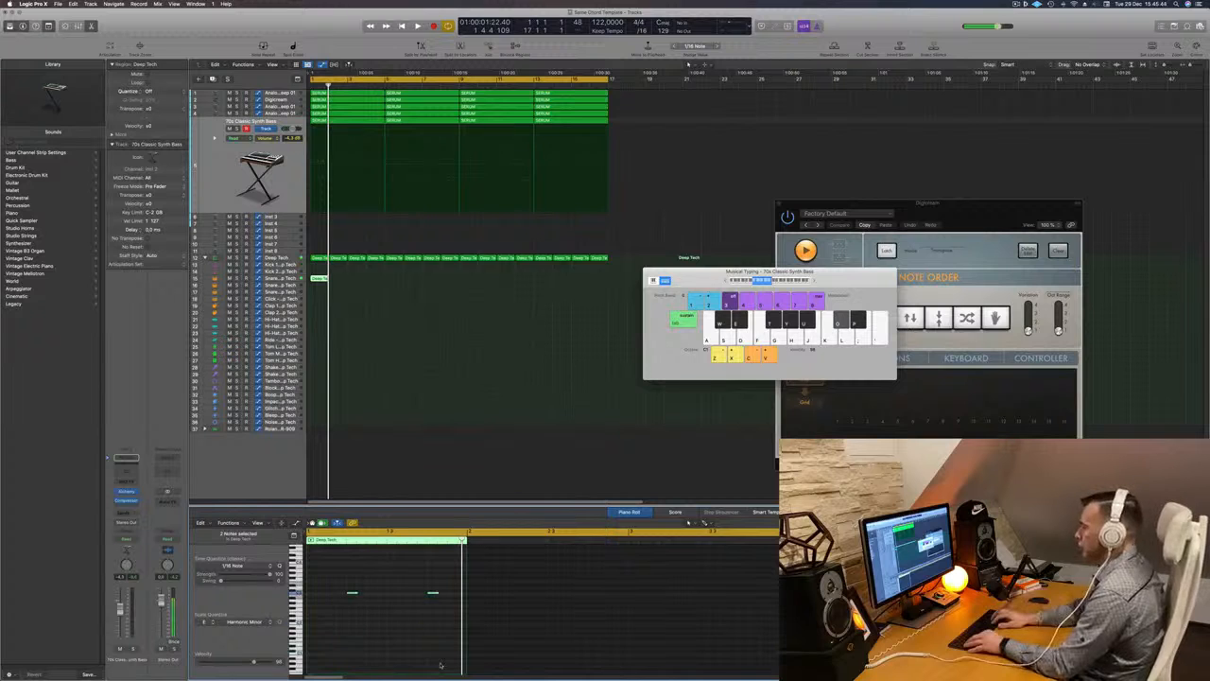
key(space)
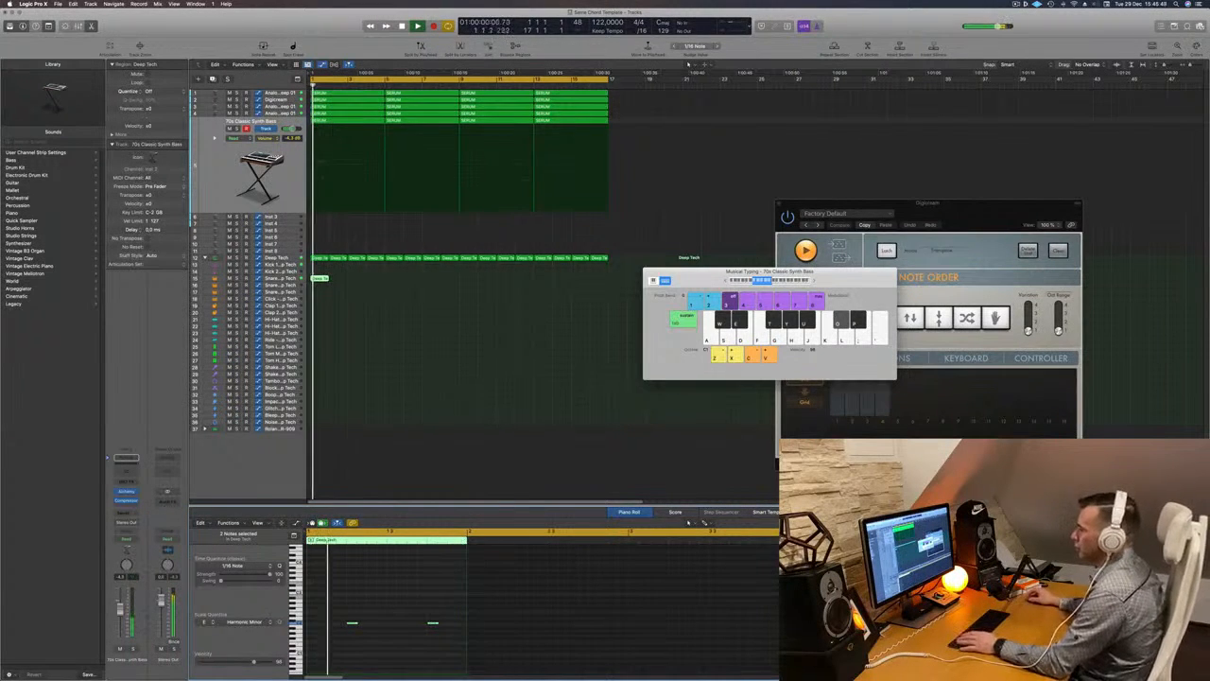
key(space)
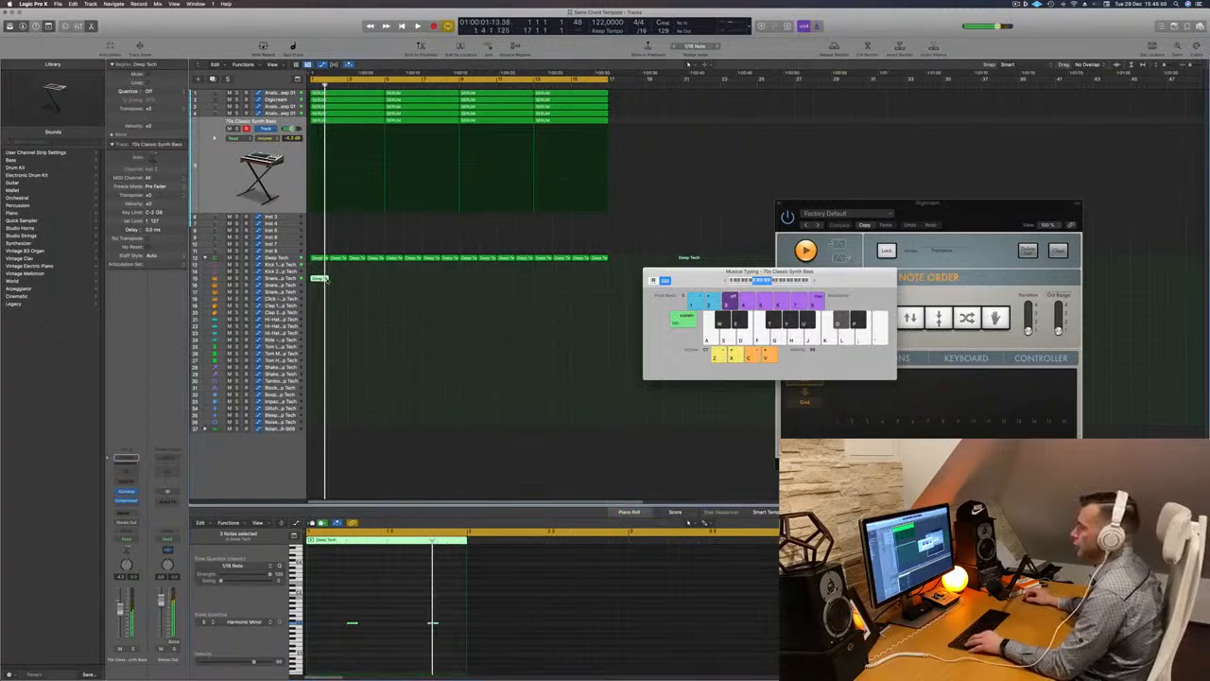
Step: Copy the one-bar snare region across all 16 bars and play it back with the Snare 1 track selected
drag(322, 278, 407, 284)
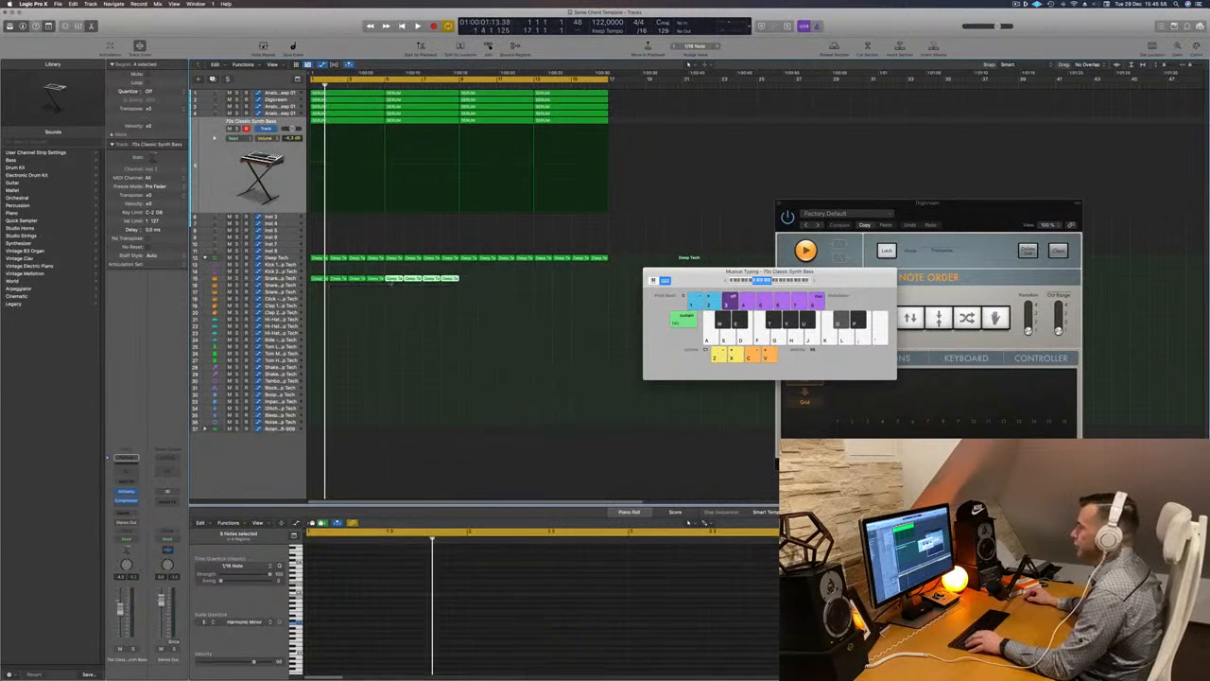
drag(320, 281, 467, 283)
key(space)
click(278, 279)
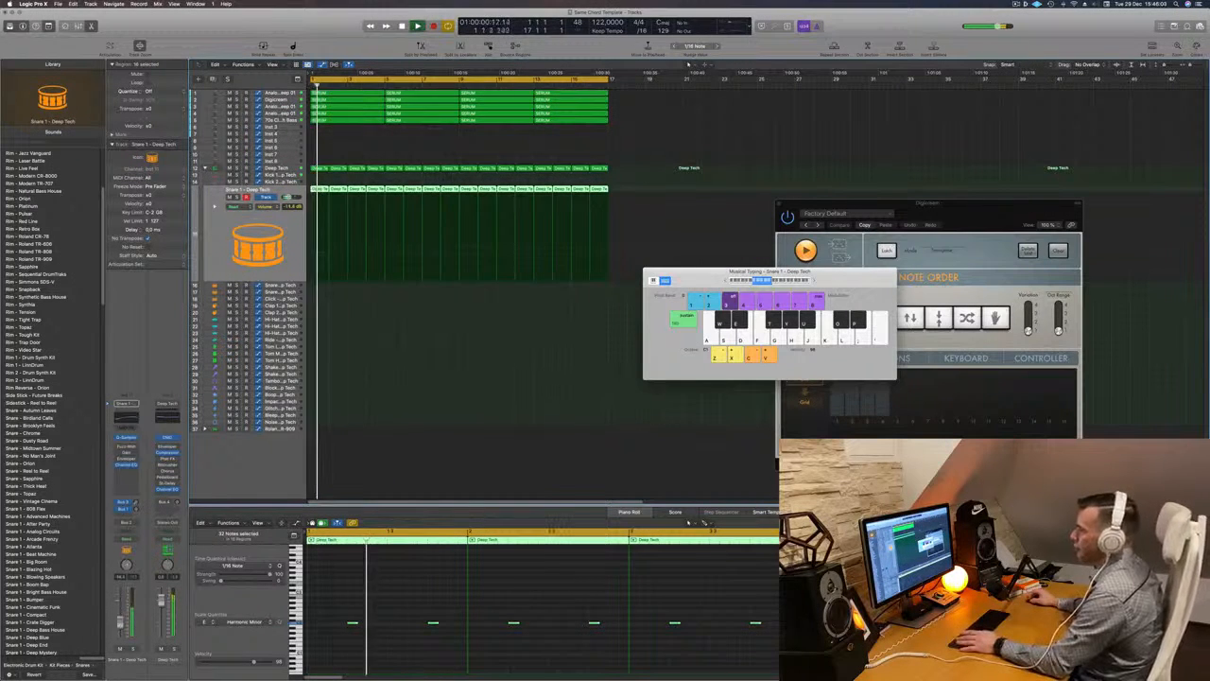
Step: Expand the Roland TR-909 stack, move all the snare regions to its Snare 1 track and play them back
click(205, 428)
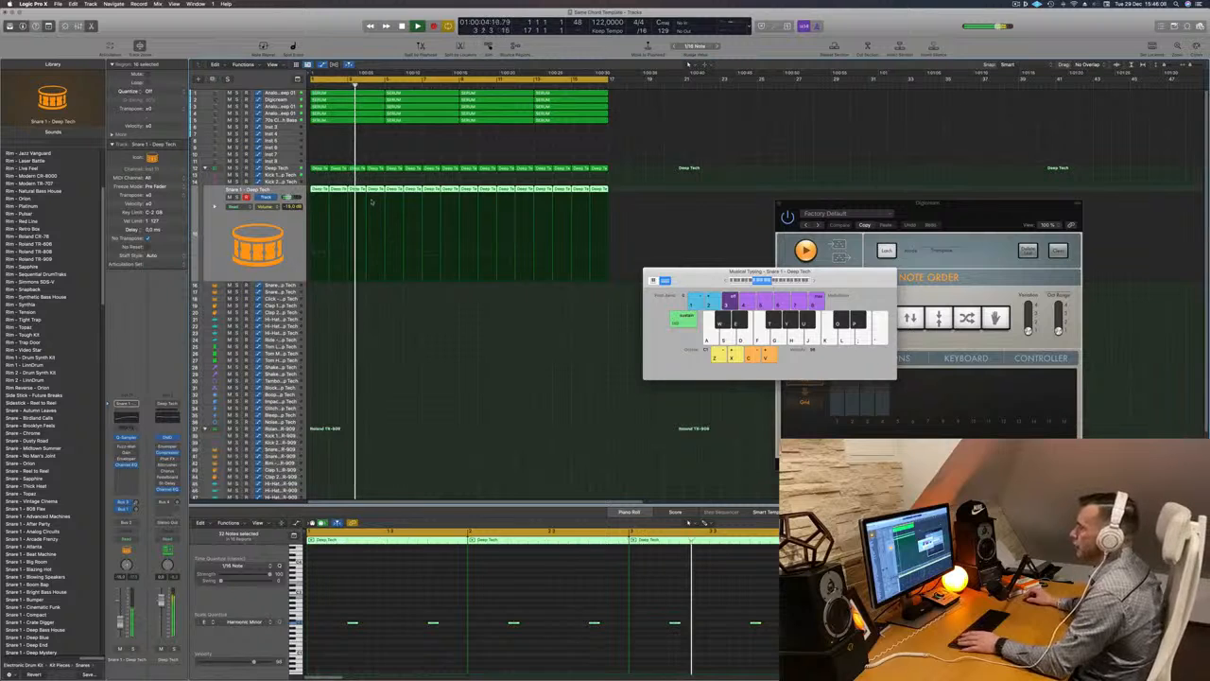
key(space)
drag(623, 186, 308, 417)
drag(322, 206, 310, 442)
click(284, 442)
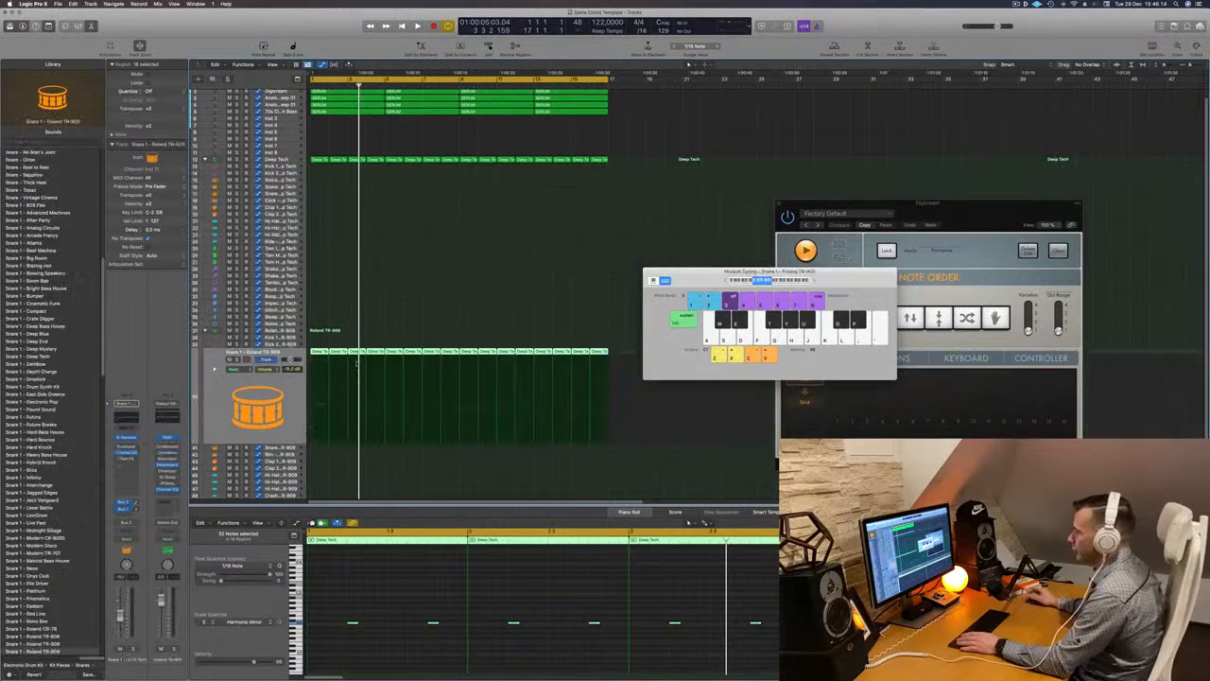
key(space)
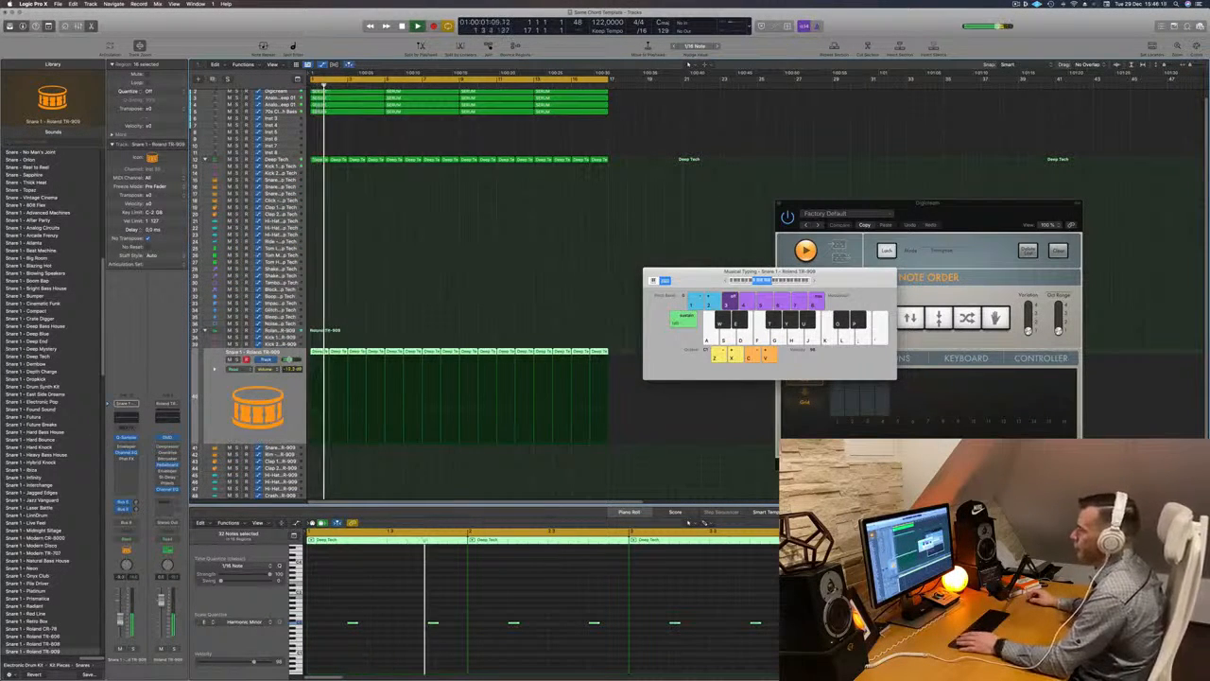
scroll(343, 248, up, 1)
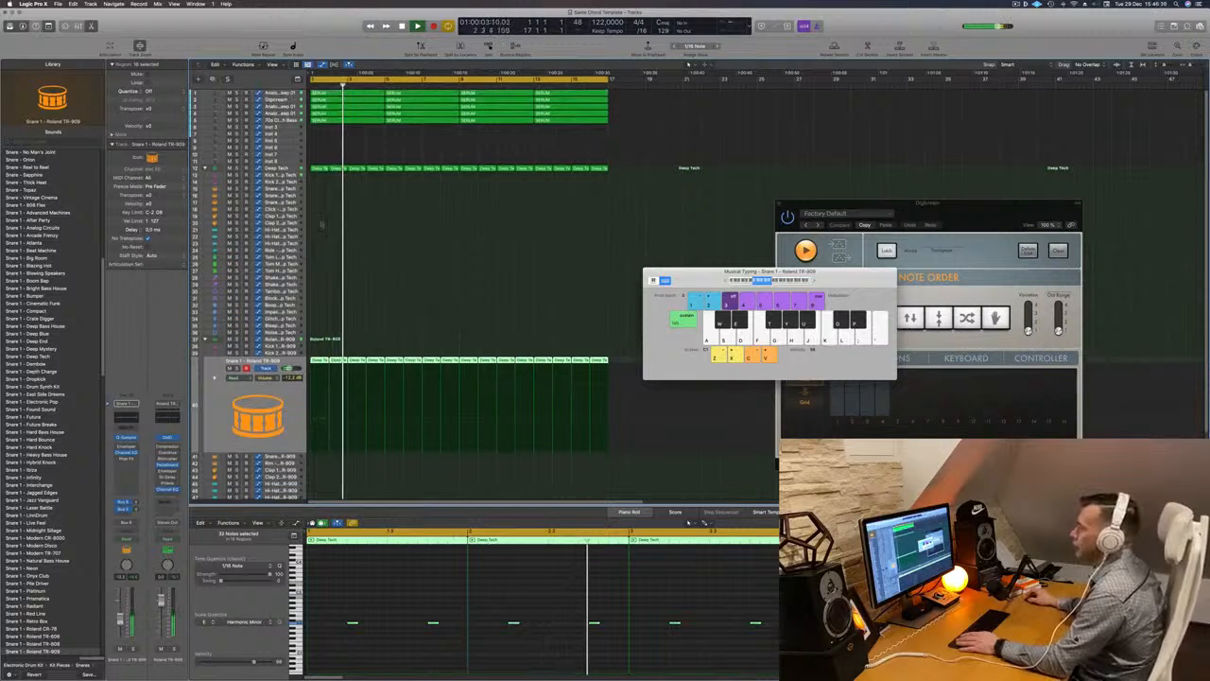
Step: Copy the first kick region to the Deep Tech Hi-Hat Open track and shift its four notes up and onto the off-beats
key(space)
click(319, 168)
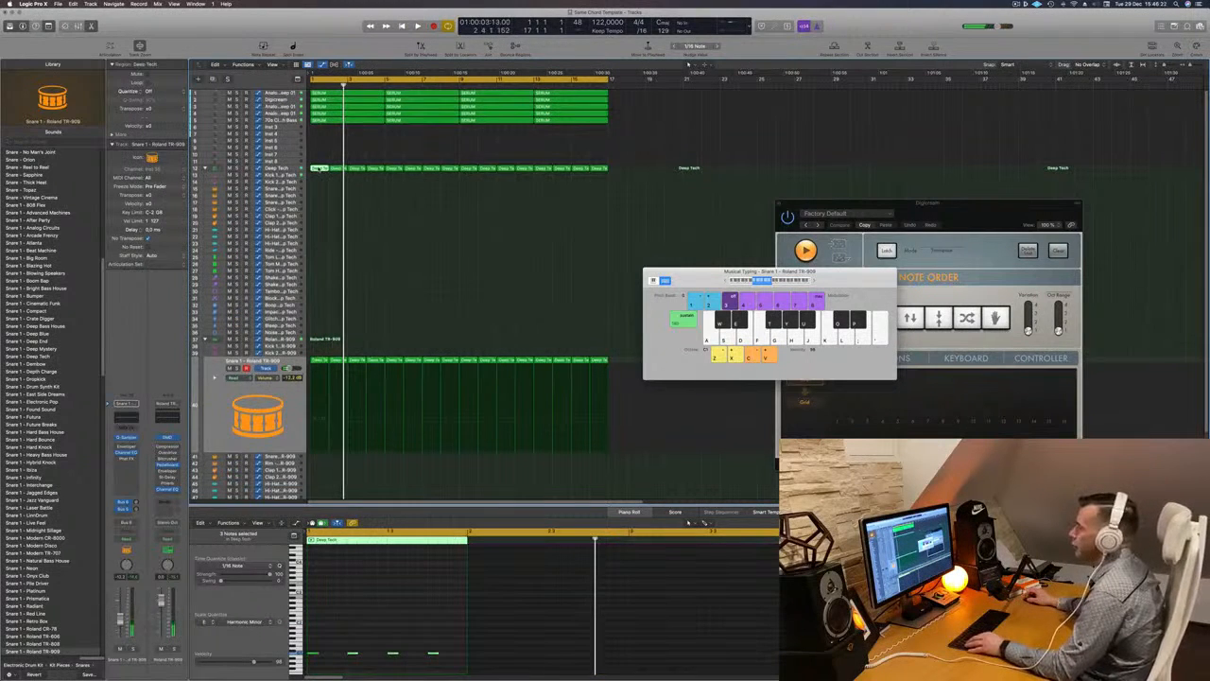
drag(320, 168, 318, 249)
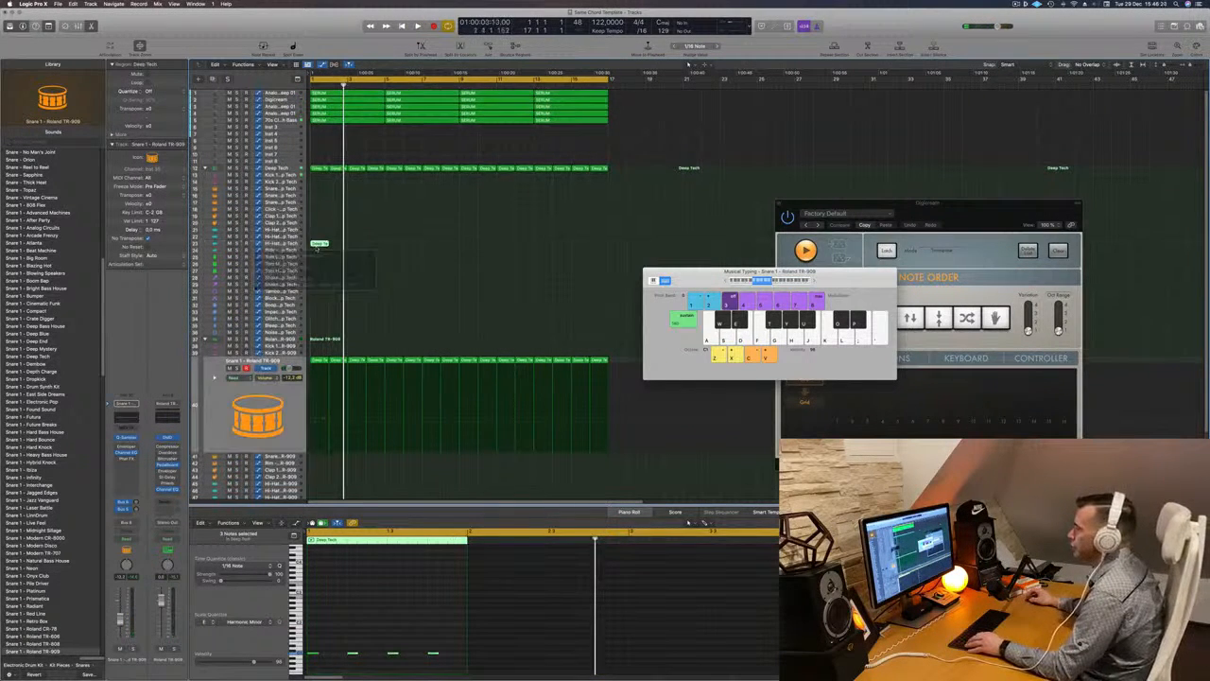
drag(435, 632, 303, 660)
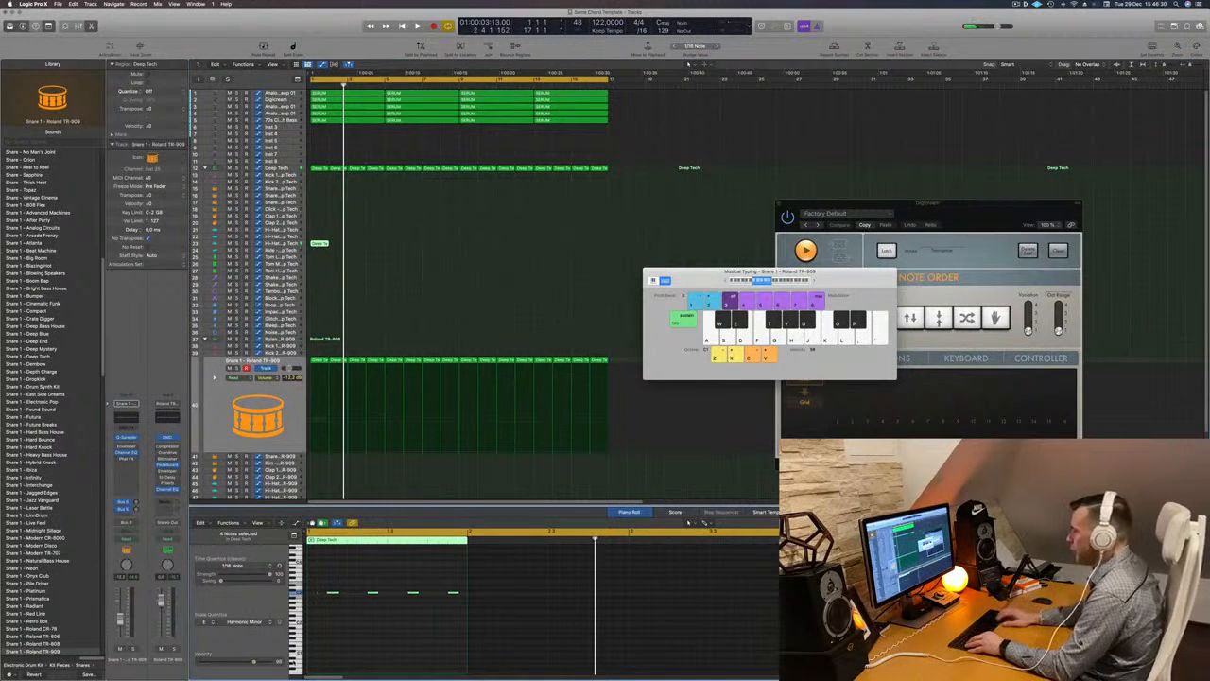
key(space)
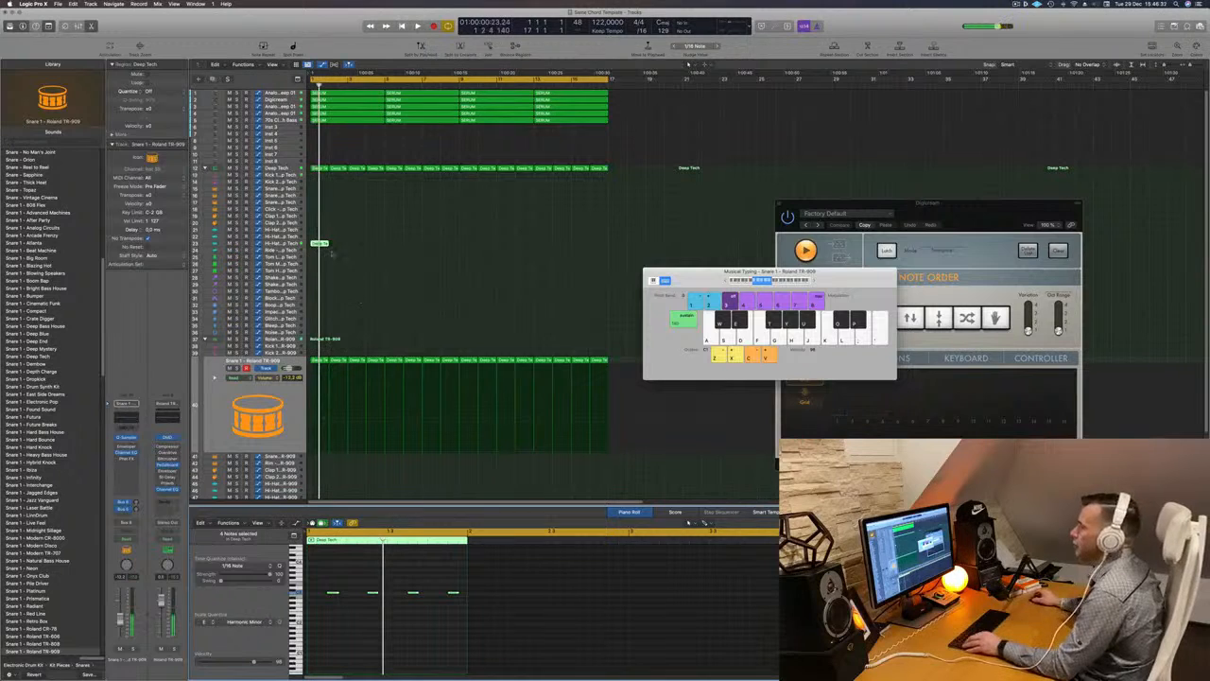
Step: Copy the one-bar open hi-hat region across all 16 bars and play it back with its track selected
drag(314, 243, 458, 248)
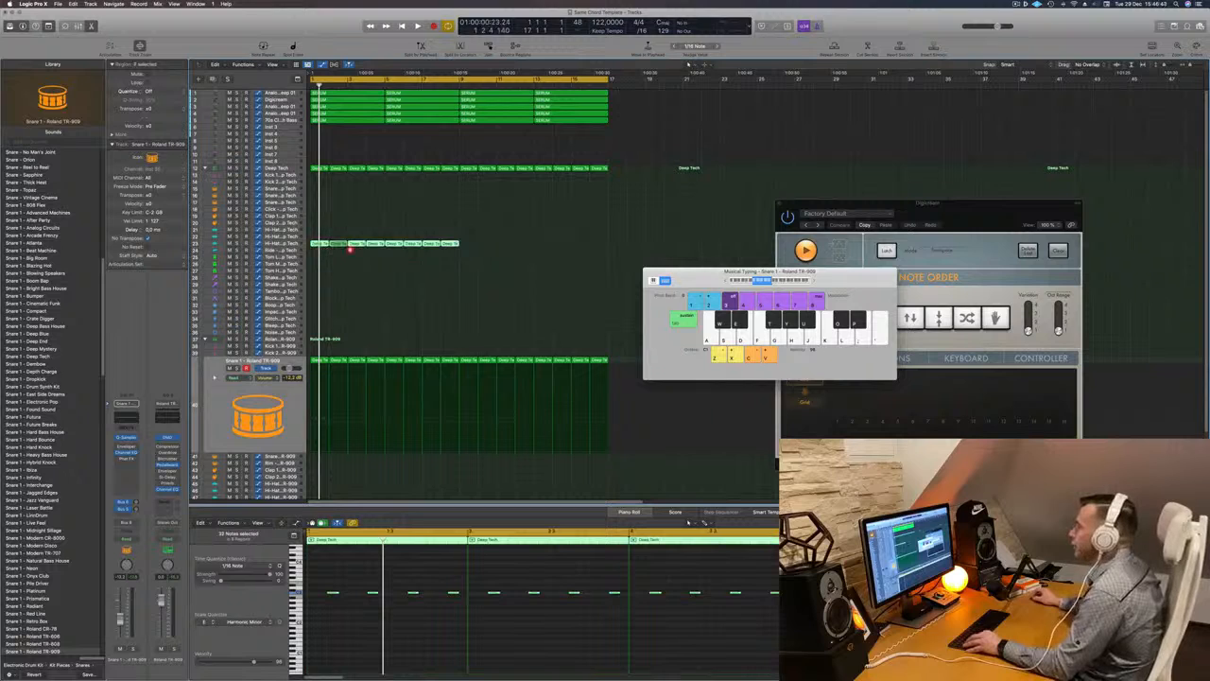
drag(349, 248, 489, 247)
key(space)
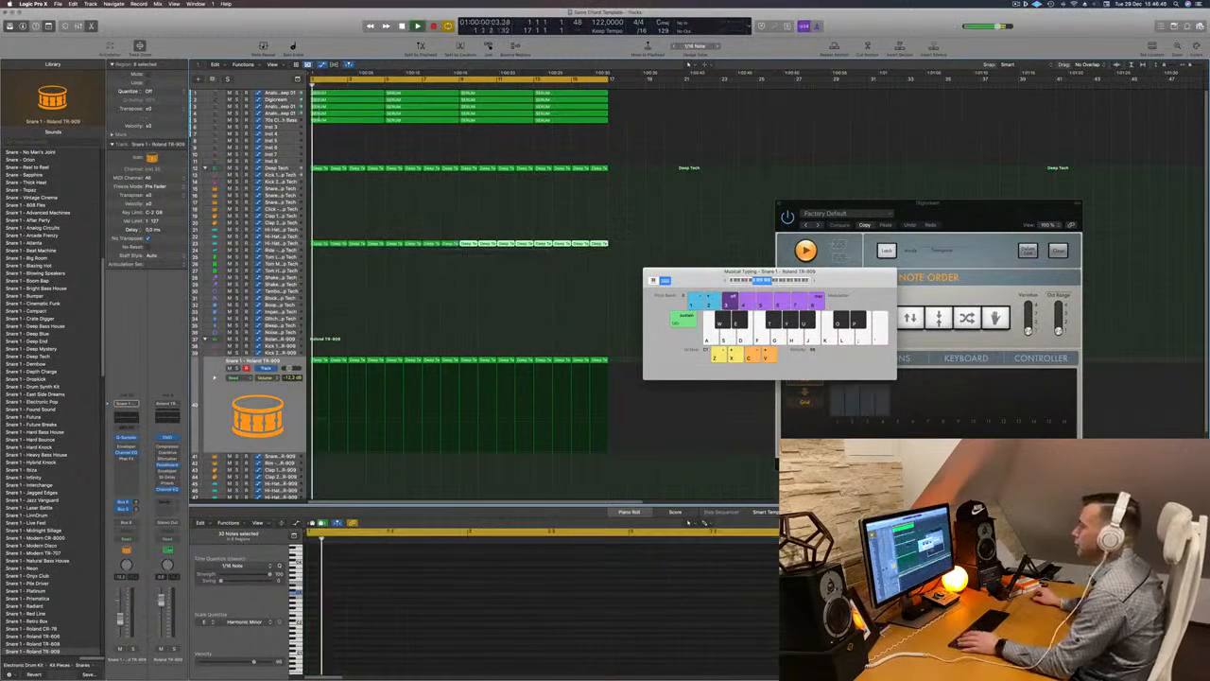
click(280, 244)
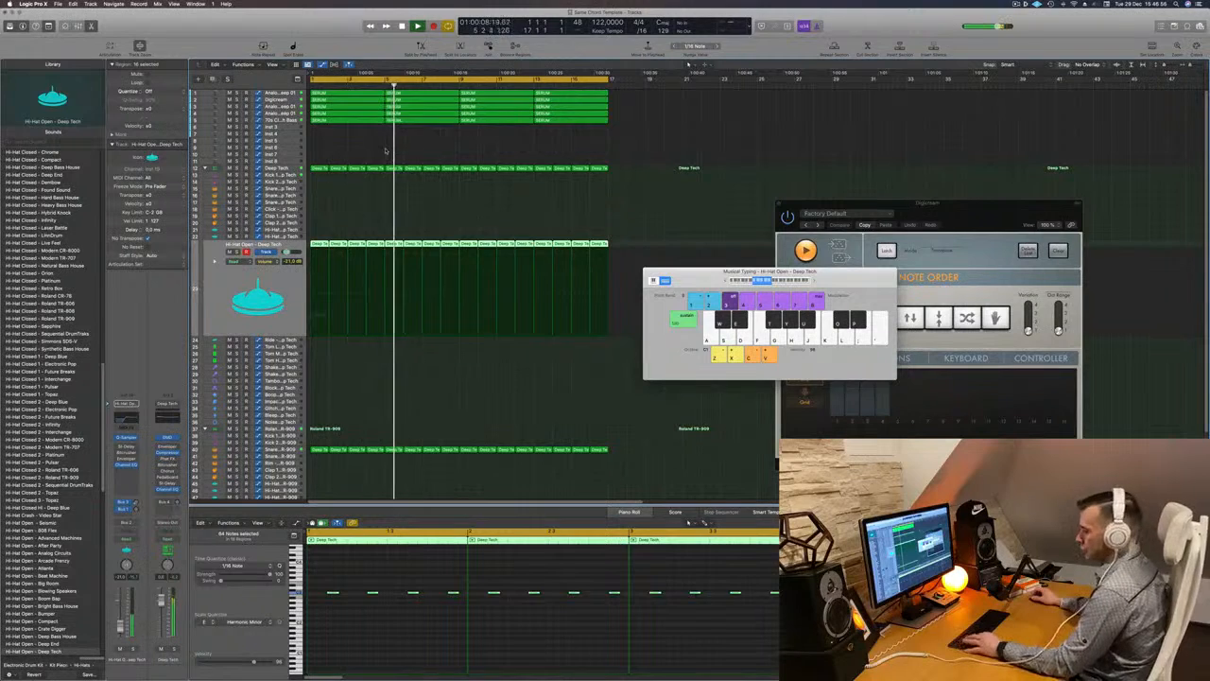
Step: Name and color all the regions by their tracks
key(super+a)
right_click(422, 120)
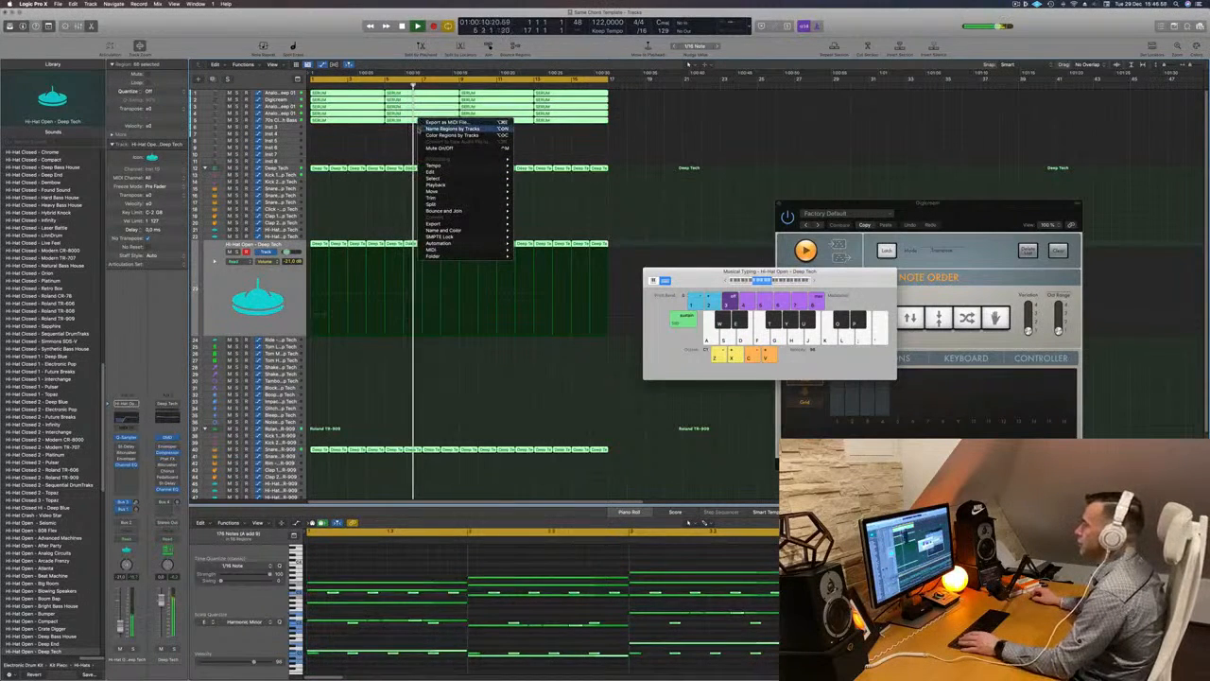
click(450, 127)
right_click(415, 121)
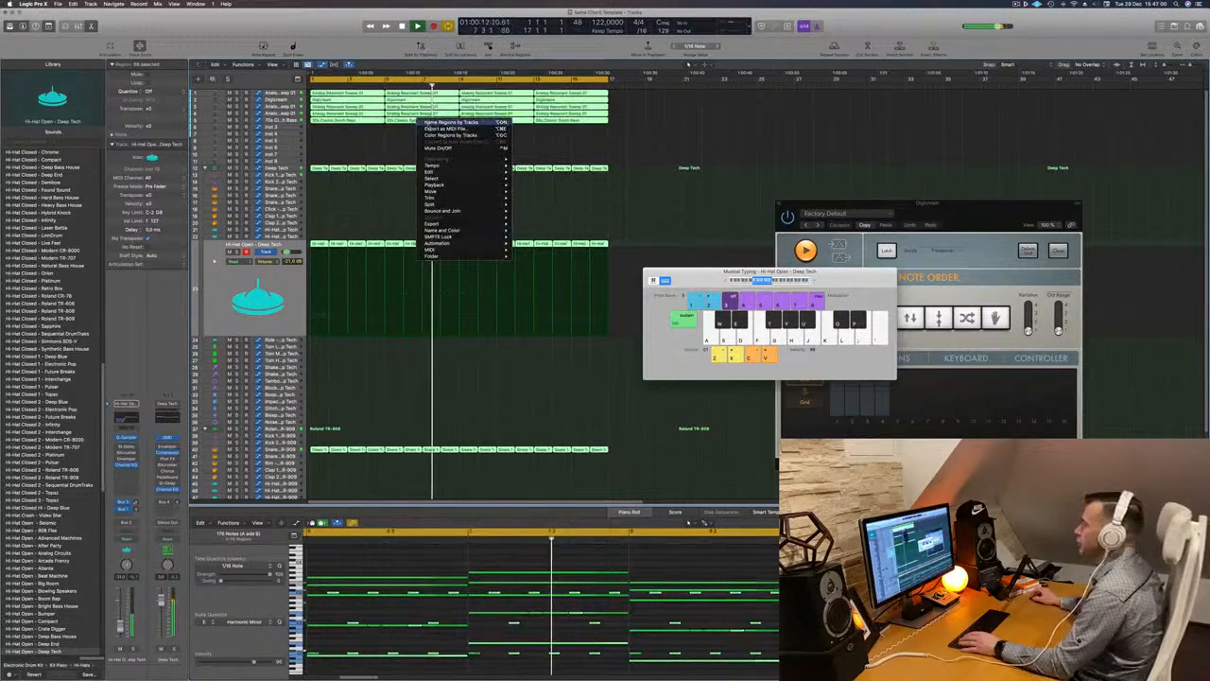
click(450, 135)
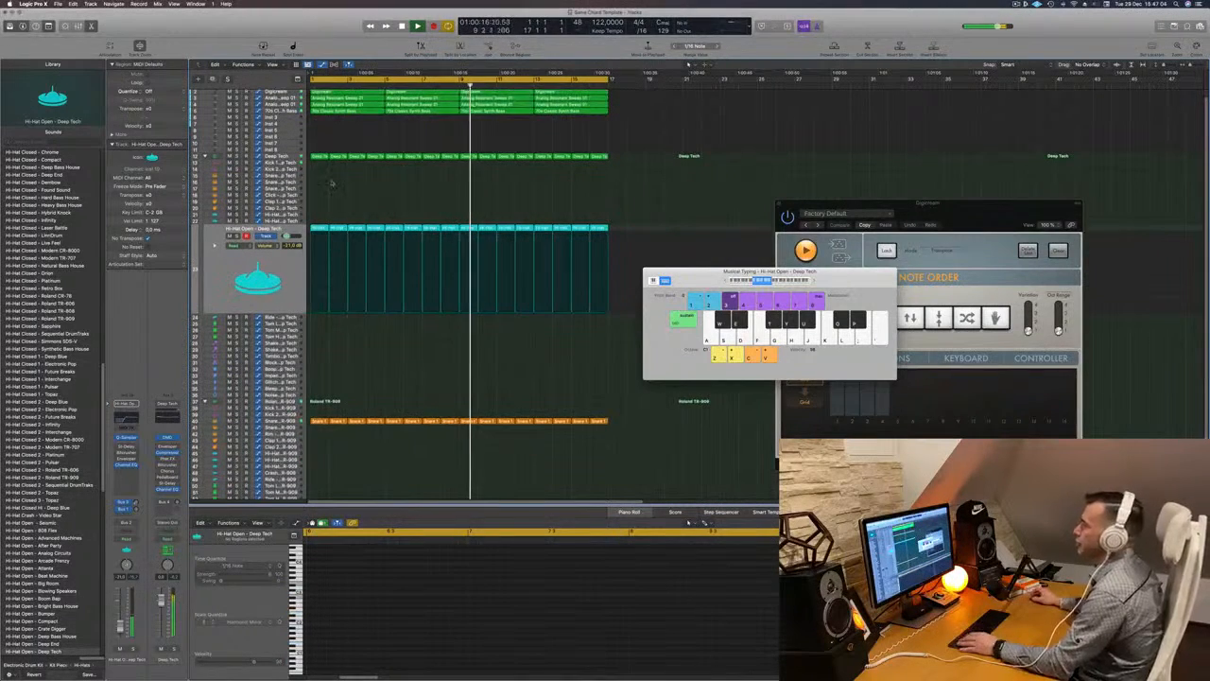
scroll(362, 188, down, 3)
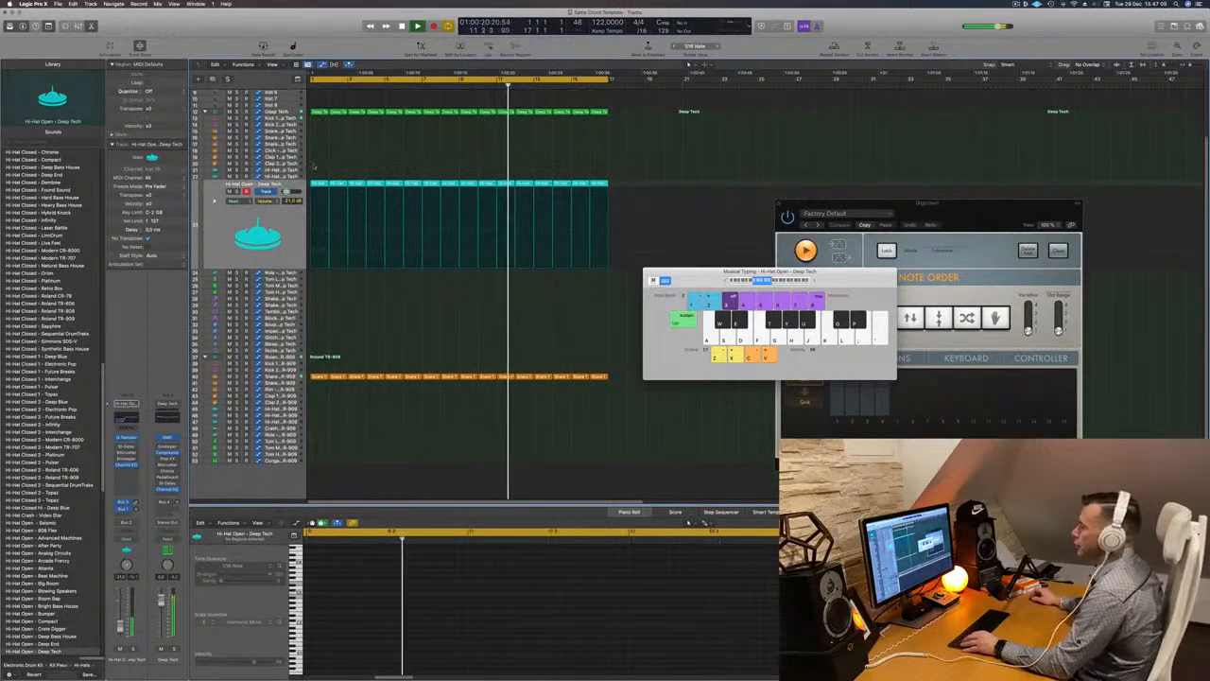
Step: Copy the first open hi-hat region to the Block - Deep Tech track and audition it
click(318, 185)
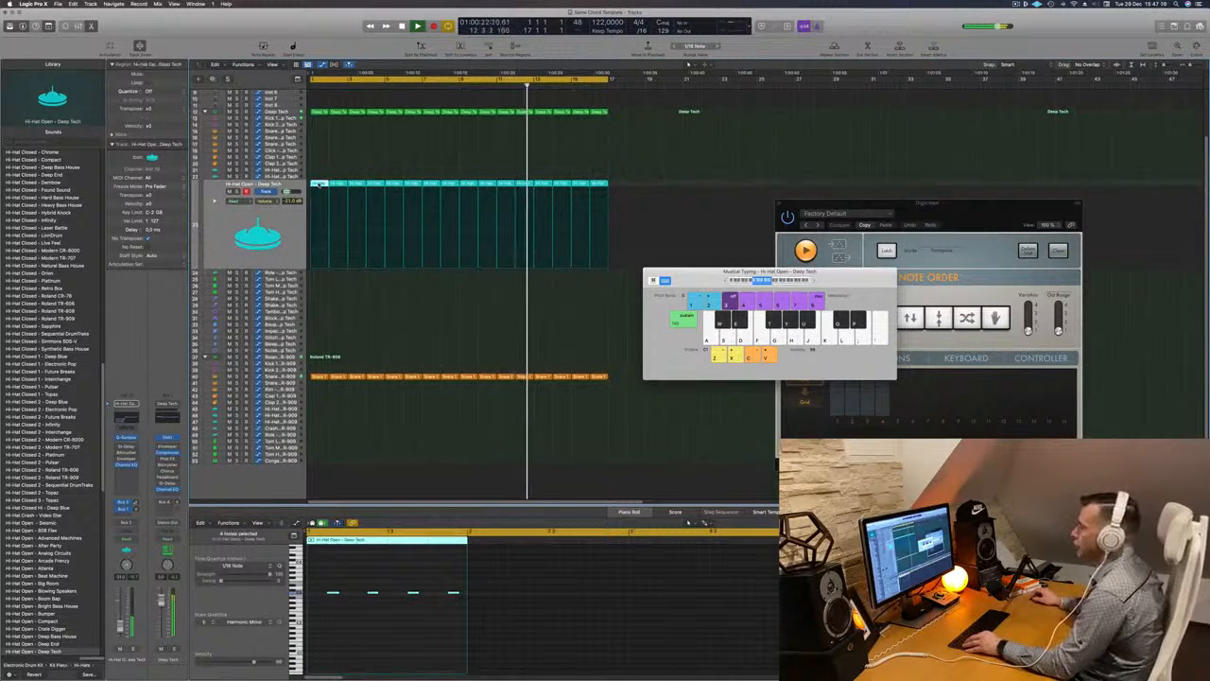
drag(319, 184, 319, 322)
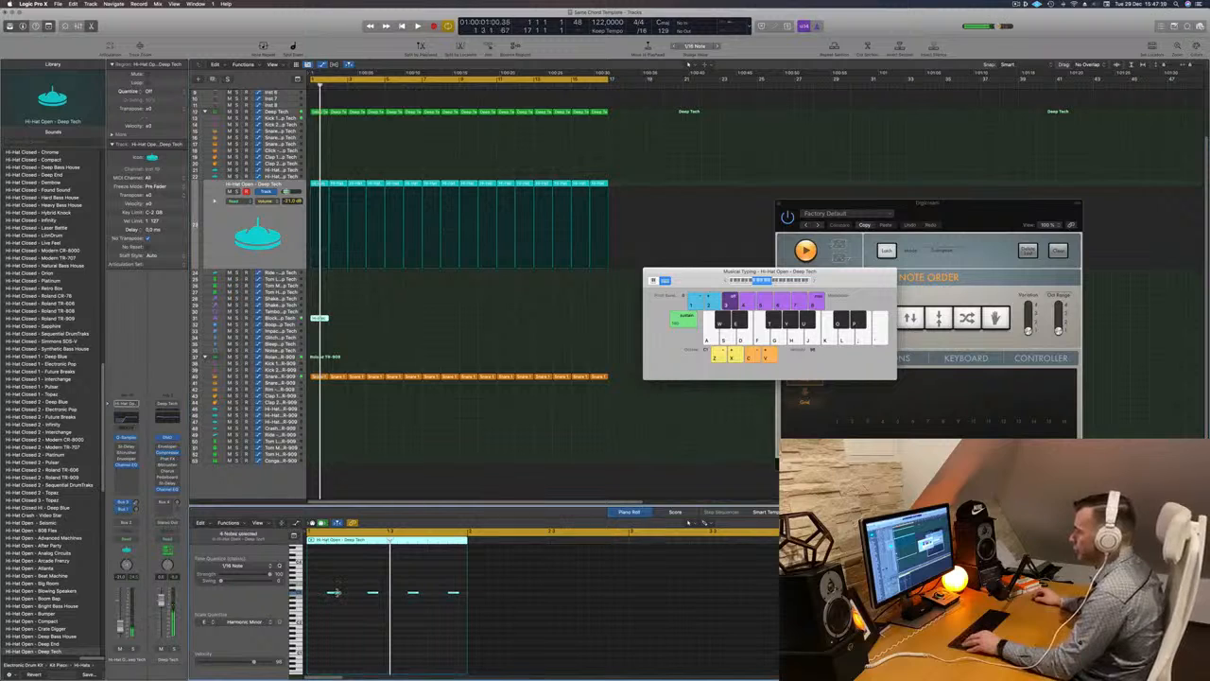
drag(335, 595, 320, 593)
key(space)
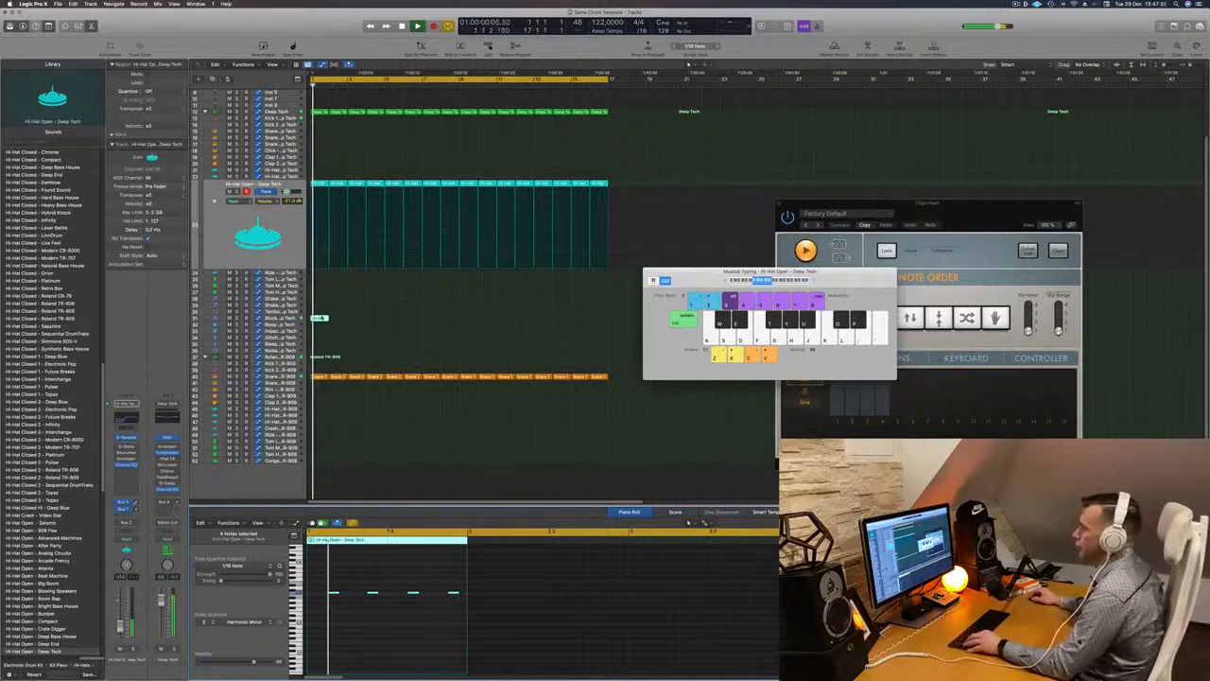
Step: Copy the one-bar Block region across all 16 bars and play it from the start with the Block track selected
drag(320, 319, 338, 319)
drag(359, 328, 470, 325)
key(Return)
click(280, 318)
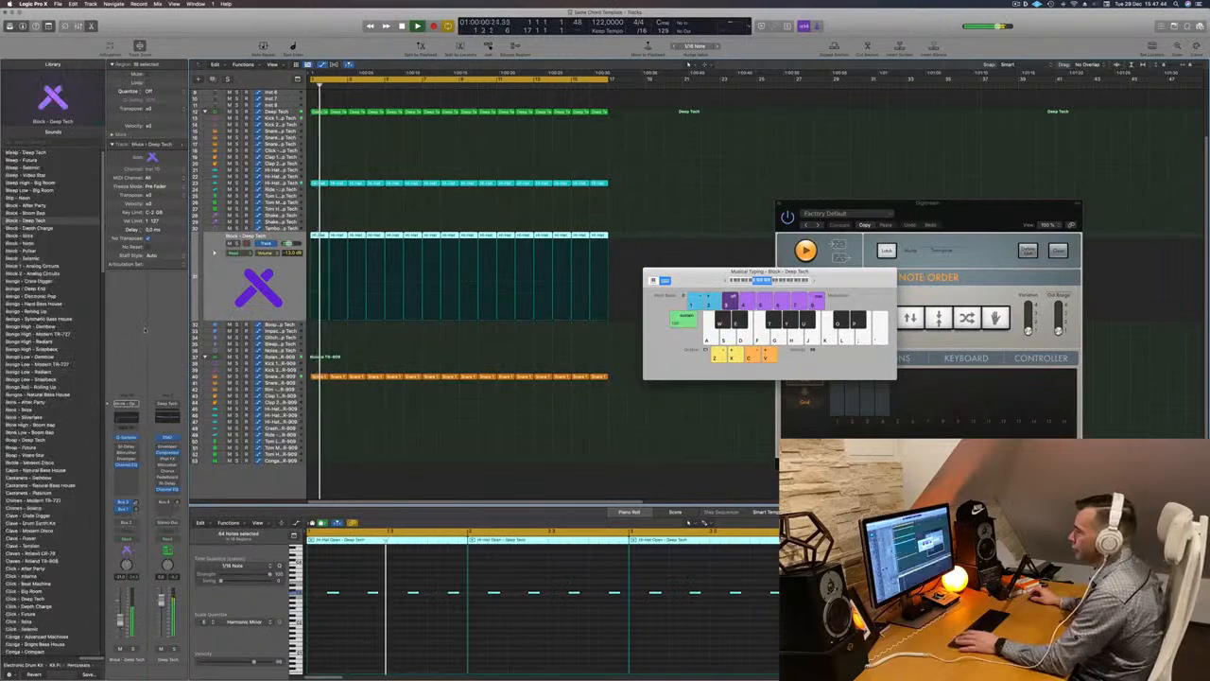
key(Return)
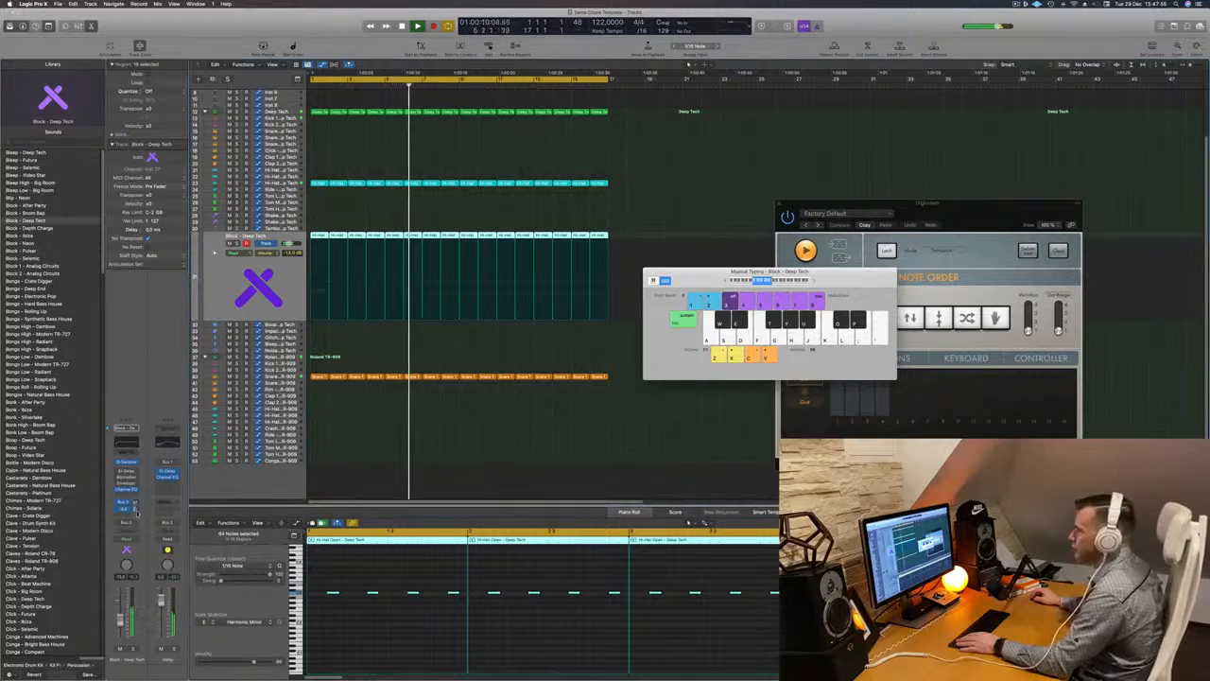
Step: Select the first Analog Resonant Sweep 01 track, audition it soloed and open its Alchemy instrument clear of the track list
scroll(330, 133, up, 3)
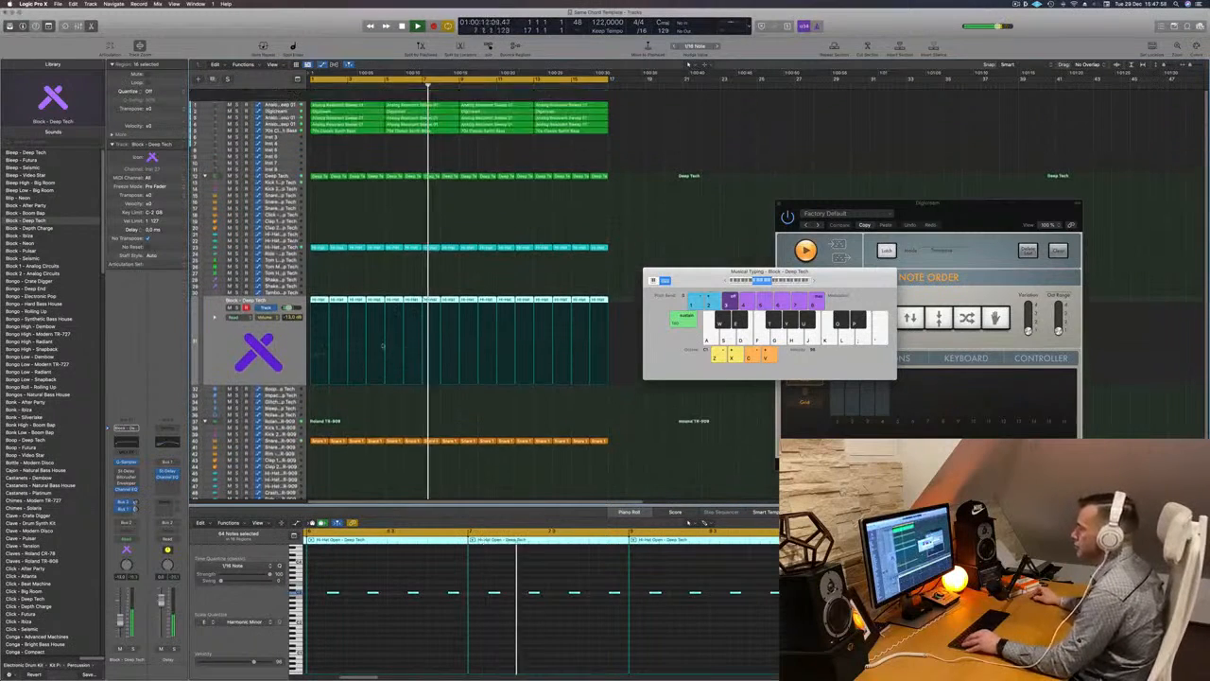
click(278, 99)
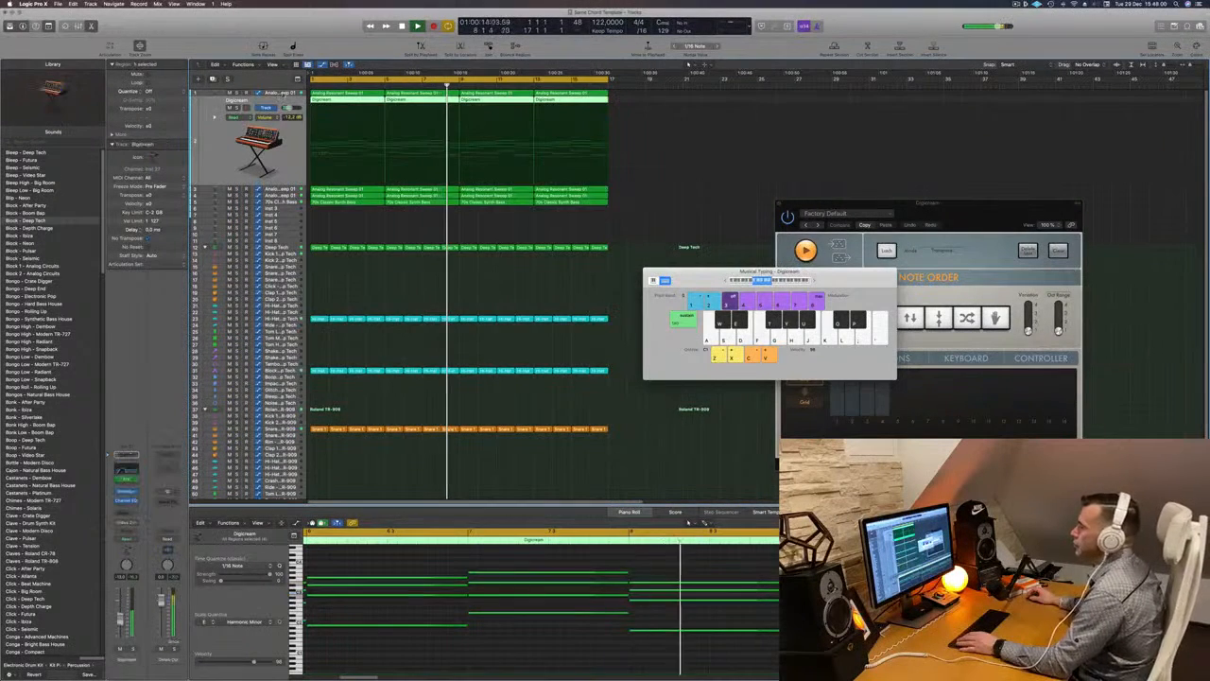
key(Up)
key(Return)
key(s)
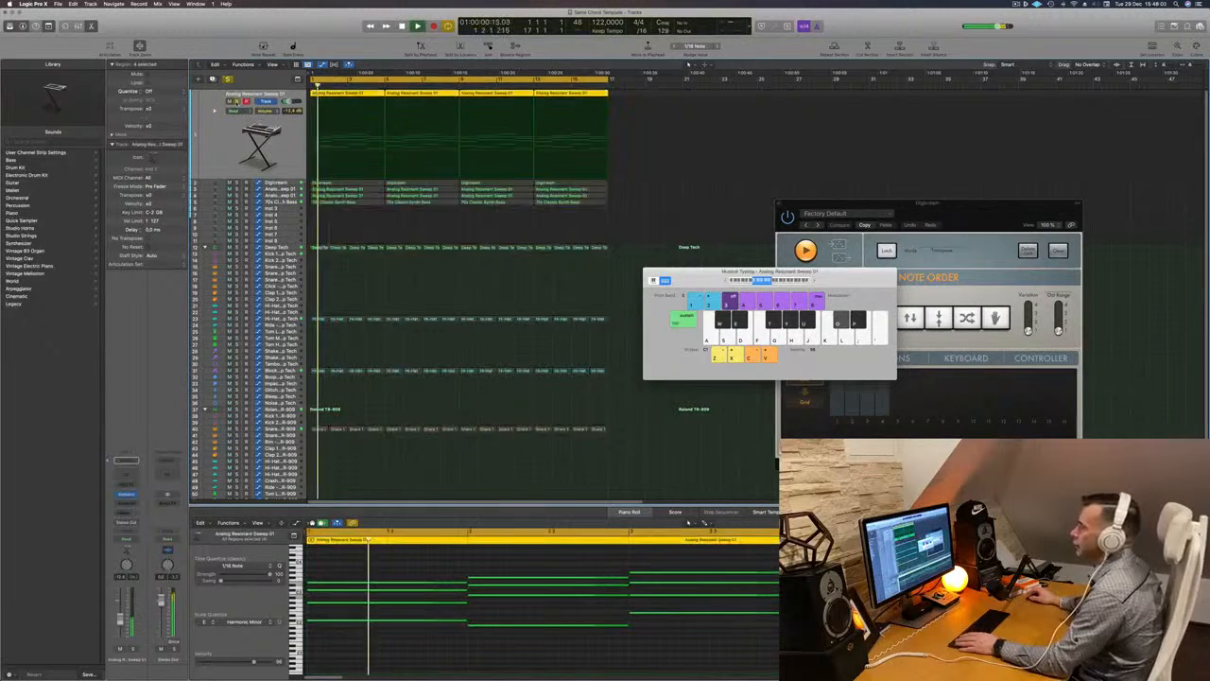
key(s)
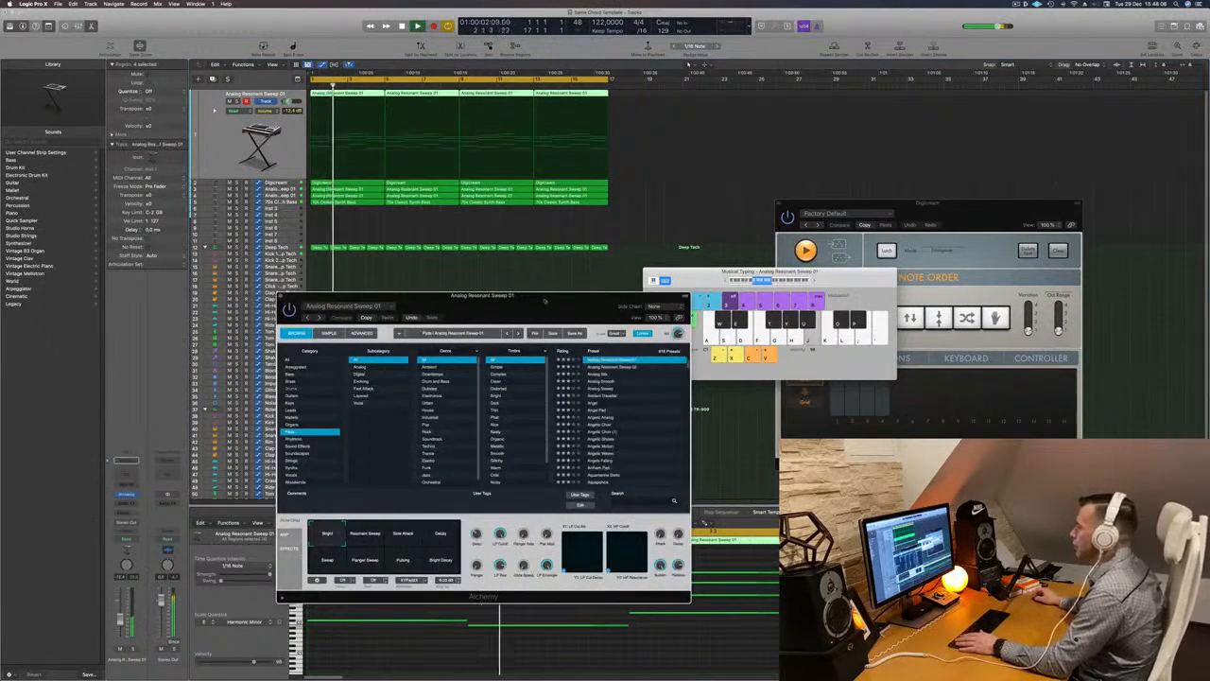
drag(544, 300, 745, 180)
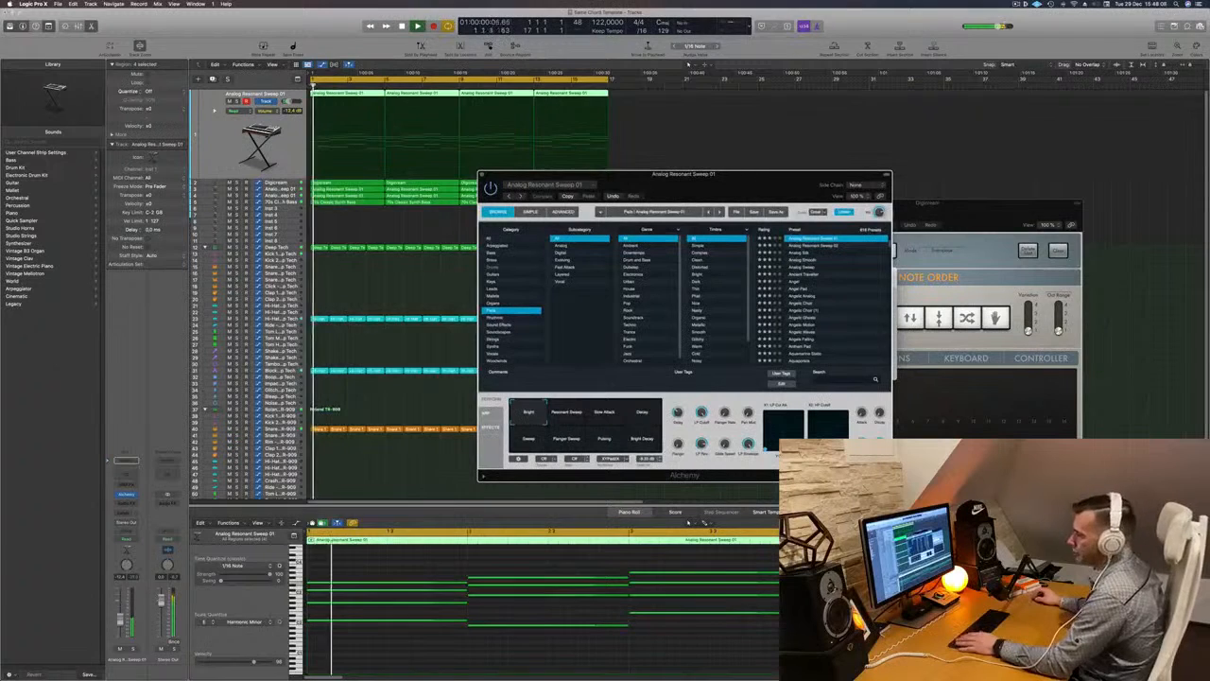
Step: Set the track's automation mode to Touch and try to record a downward LP Cutoff sweep in Alchemy
click(134, 538)
click(129, 546)
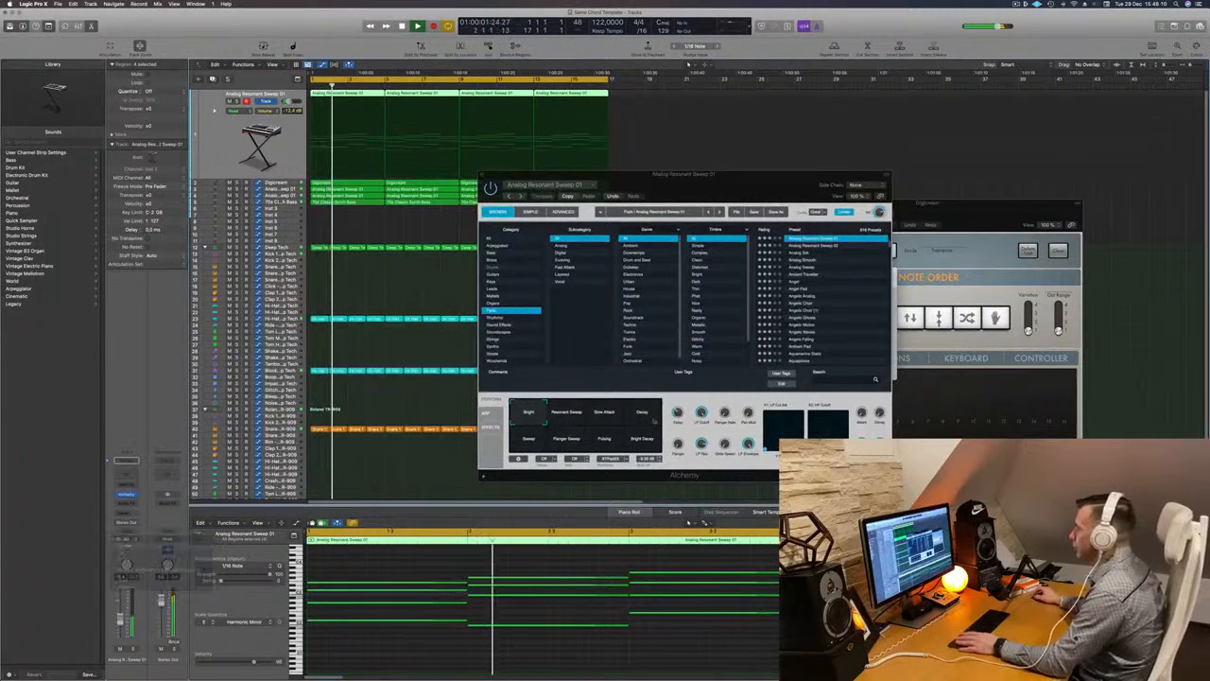
drag(701, 413, 701, 493)
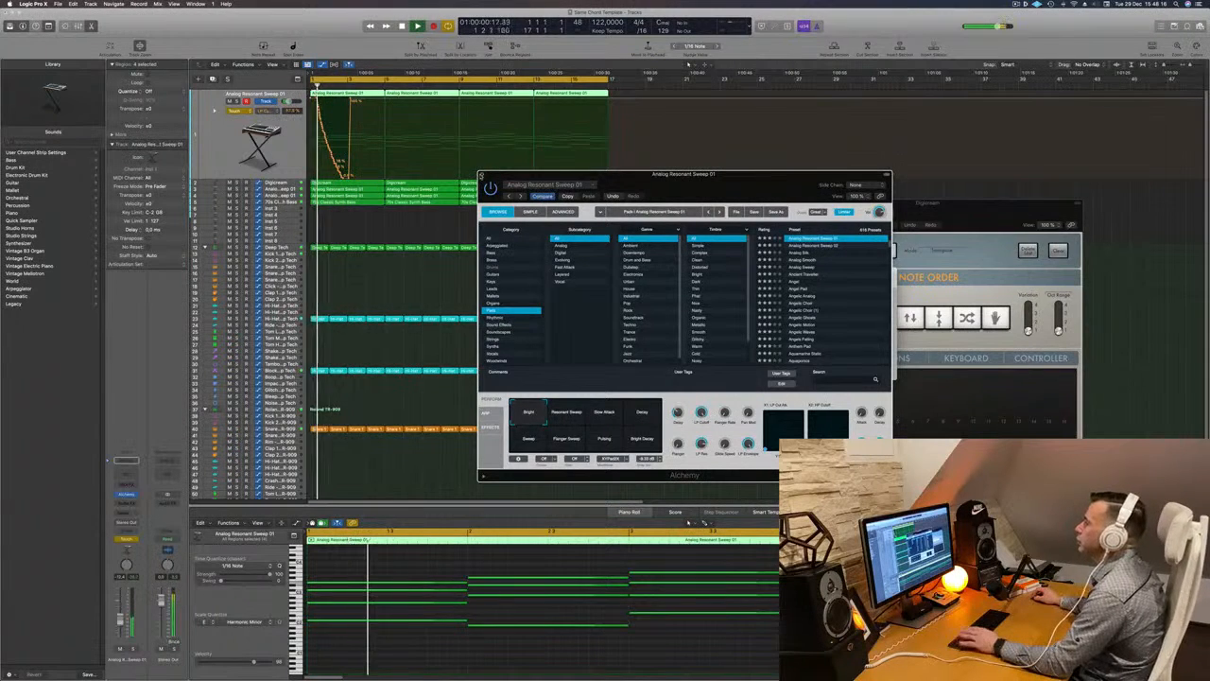
key(super+w)
key(super+z)
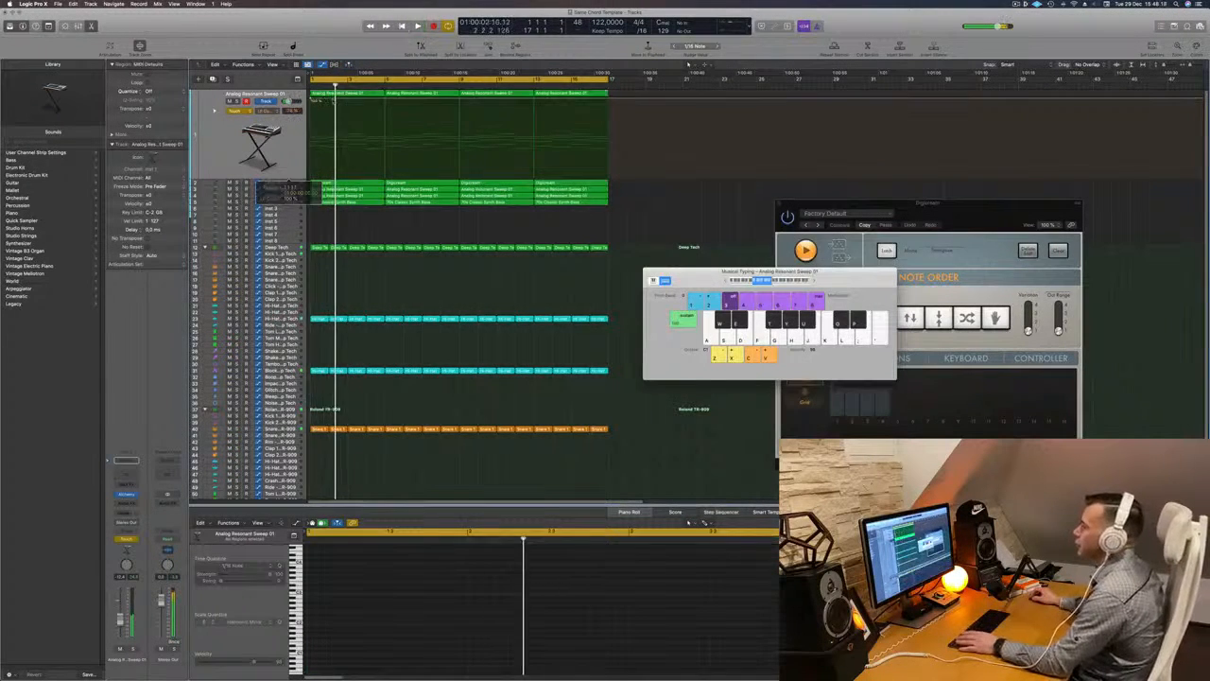
Step: Shape the LP Cutoff automation to dip at bar 3 and return to 100% at bar 5, with automation mode set to Read
drag(348, 99, 385, 98)
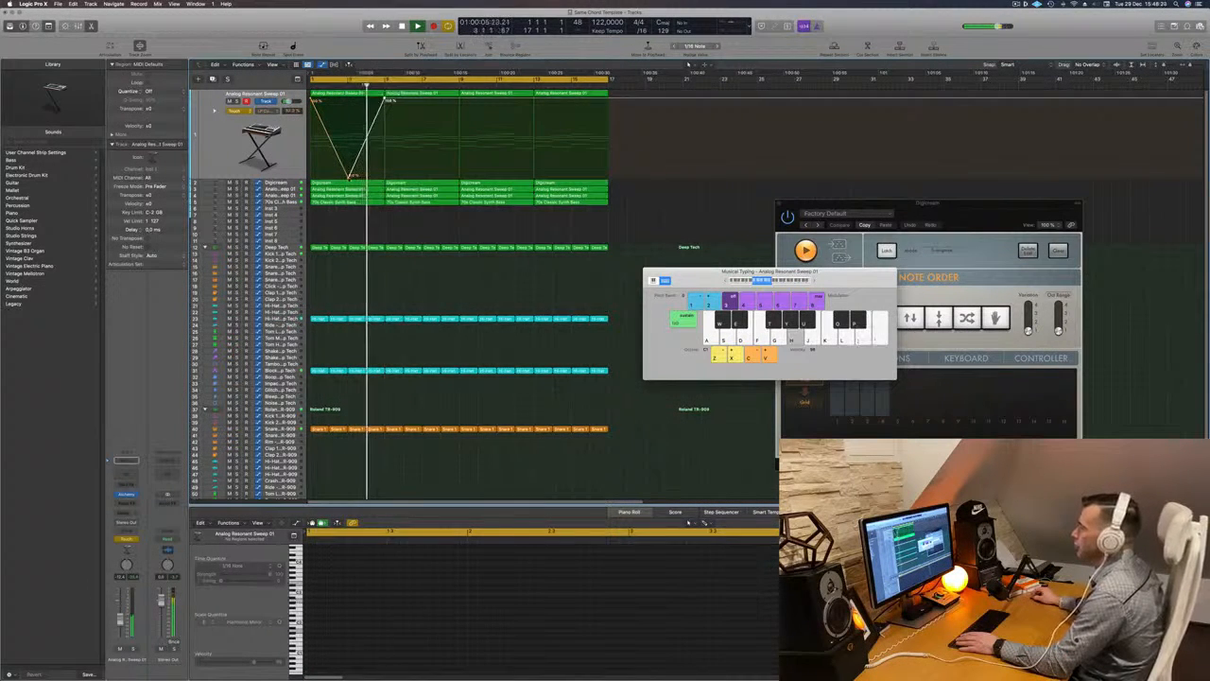
drag(349, 176, 346, 177)
key(Return)
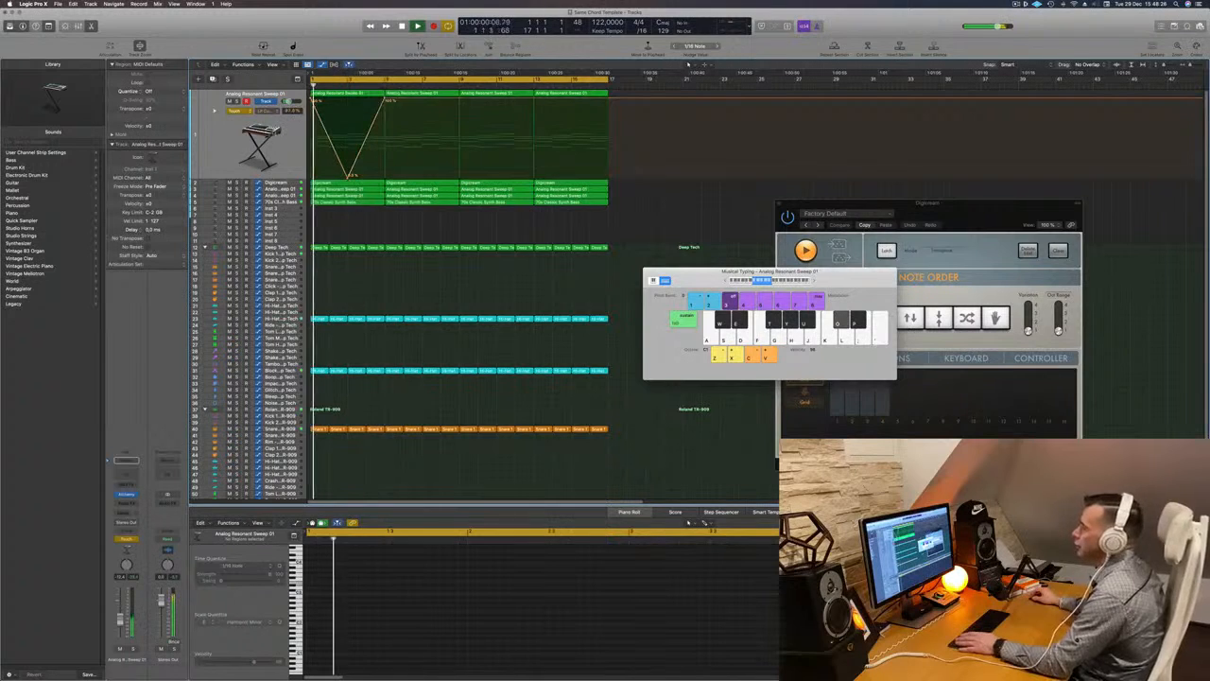
click(234, 111)
click(243, 105)
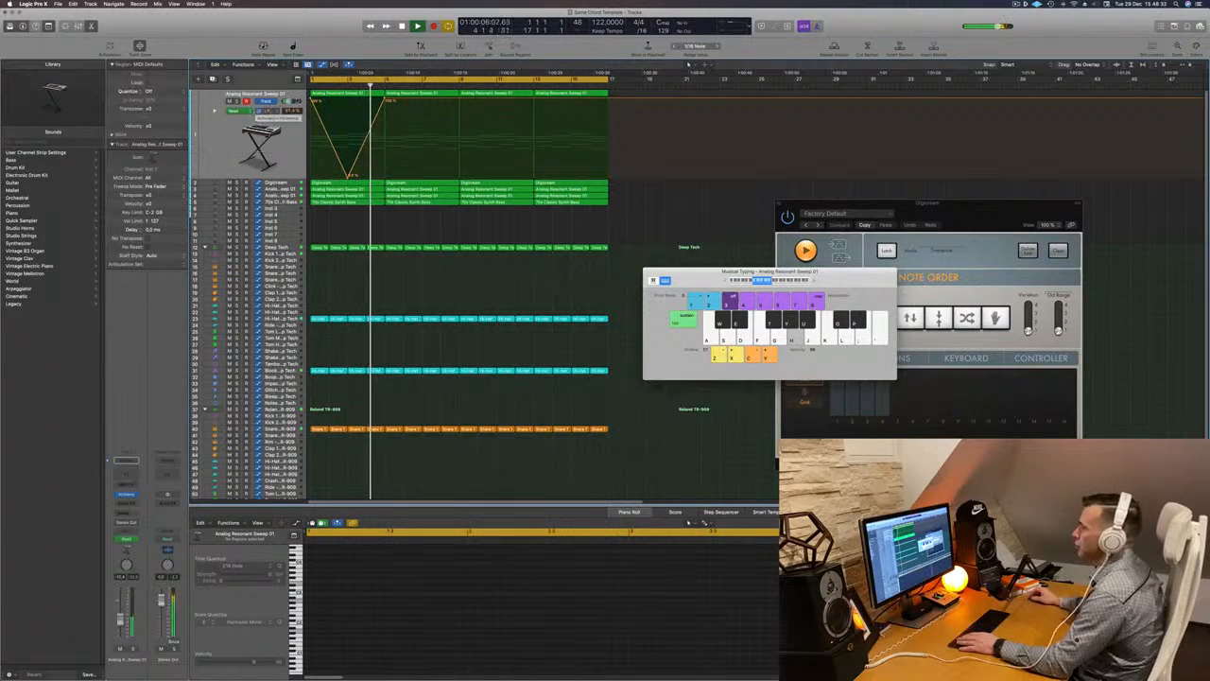
Step: Remove the LP Cutoff automation dip, play from the start and turn down LP Res in Alchemy
drag(386, 99, 312, 100)
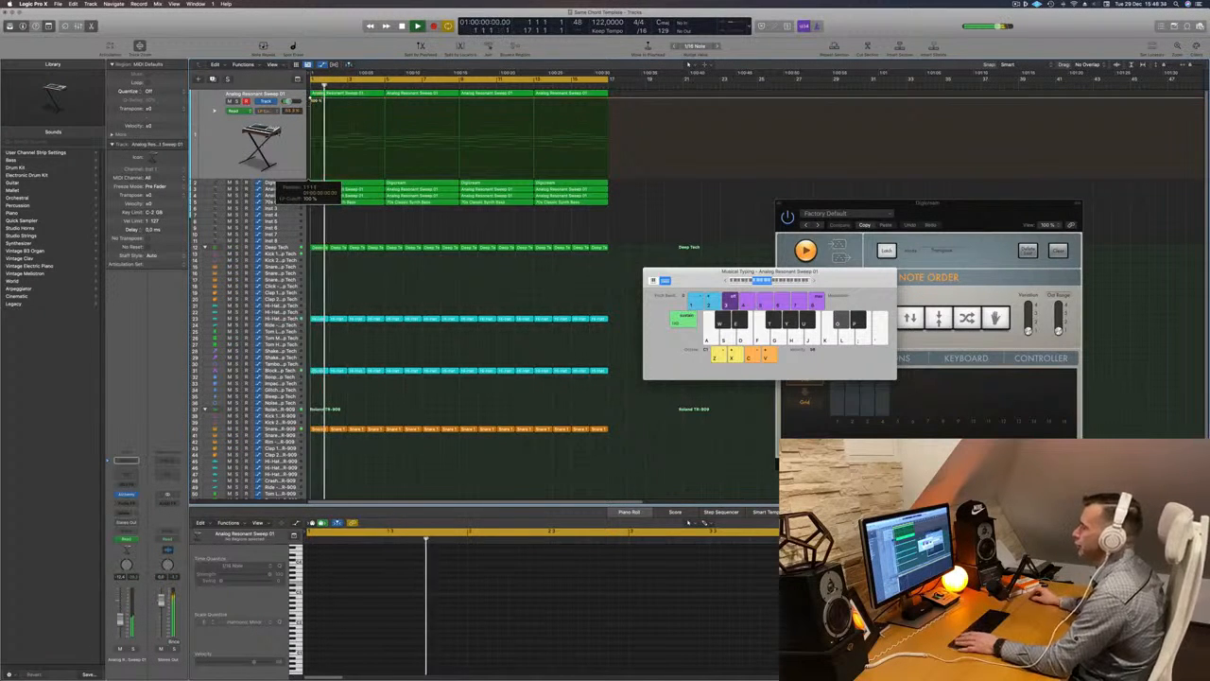
key(Return)
click(260, 144)
key(Return)
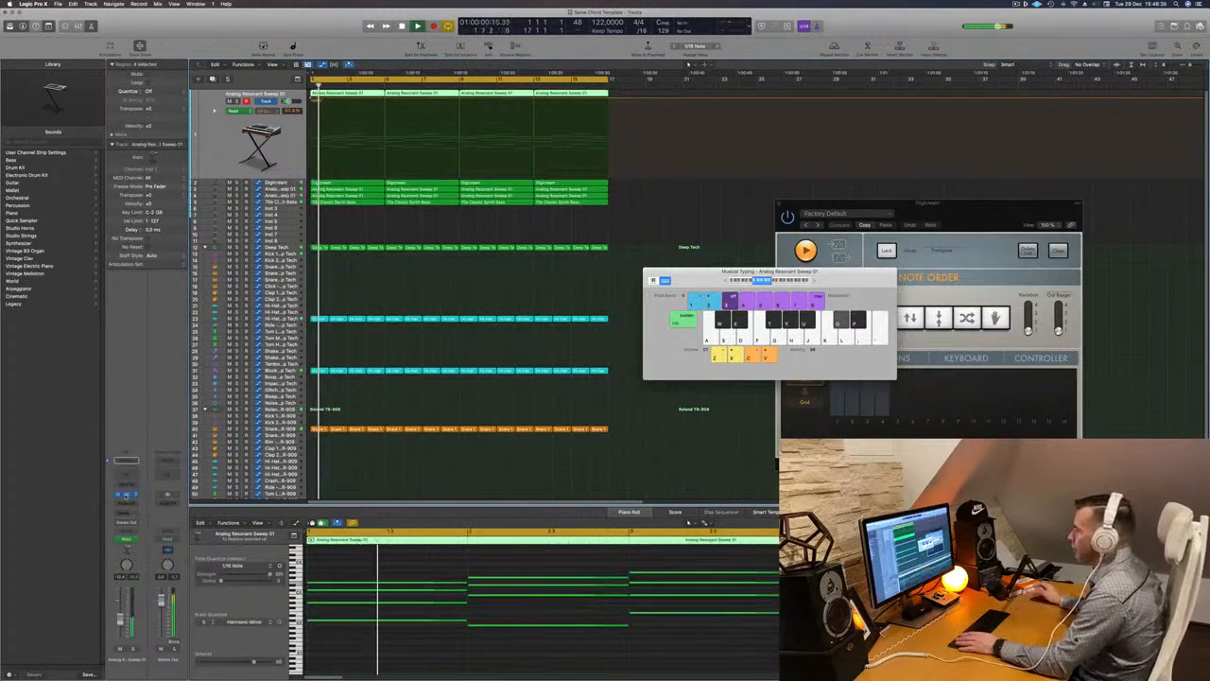
click(126, 495)
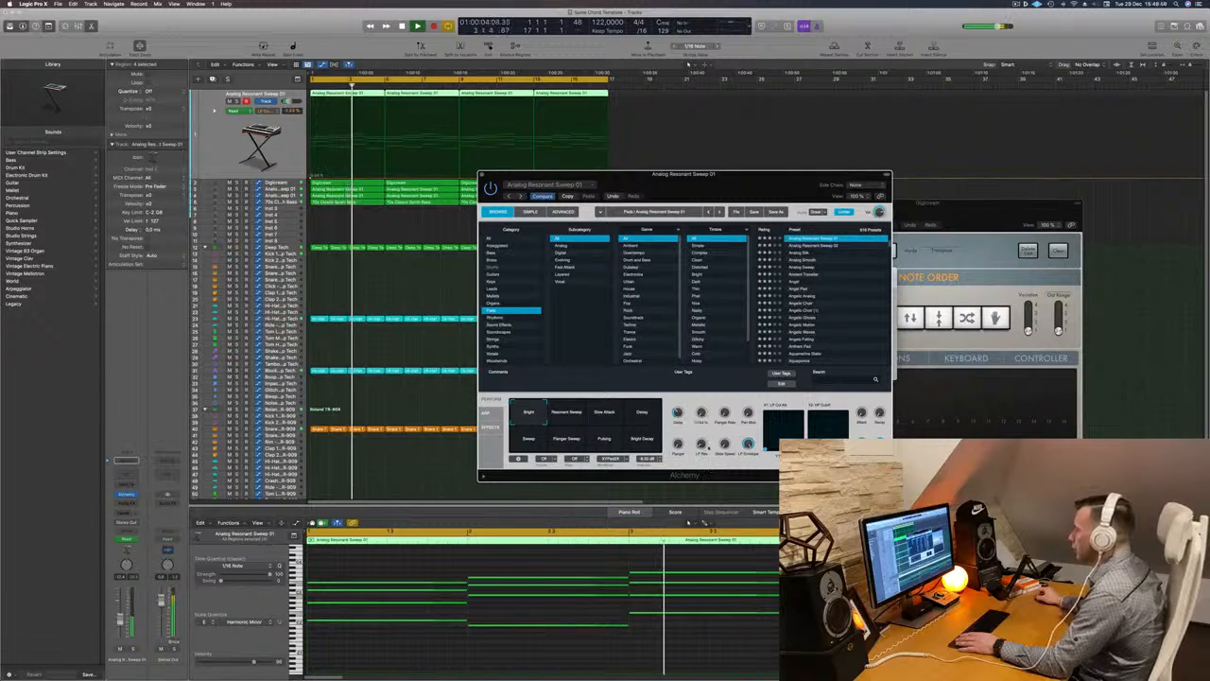
click(229, 134)
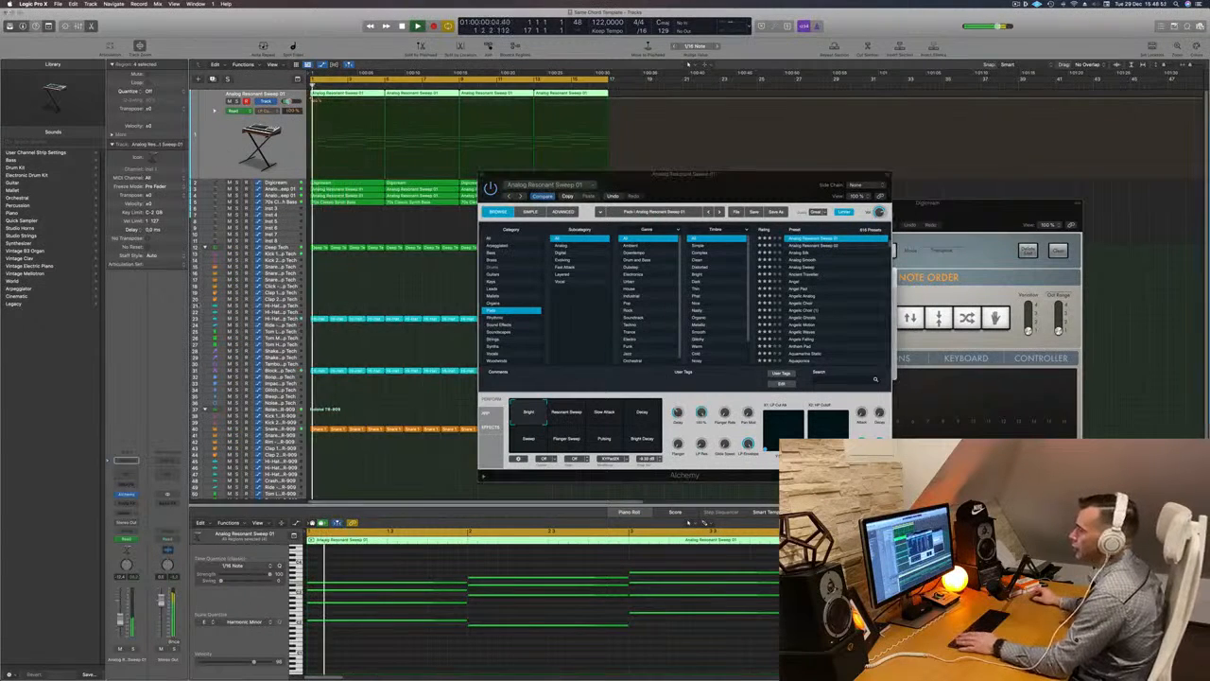
Step: Add a Channel EQ to the Analog Resonant Sweep 01 track and pull its high cut down to about 650 Hz
click(126, 460)
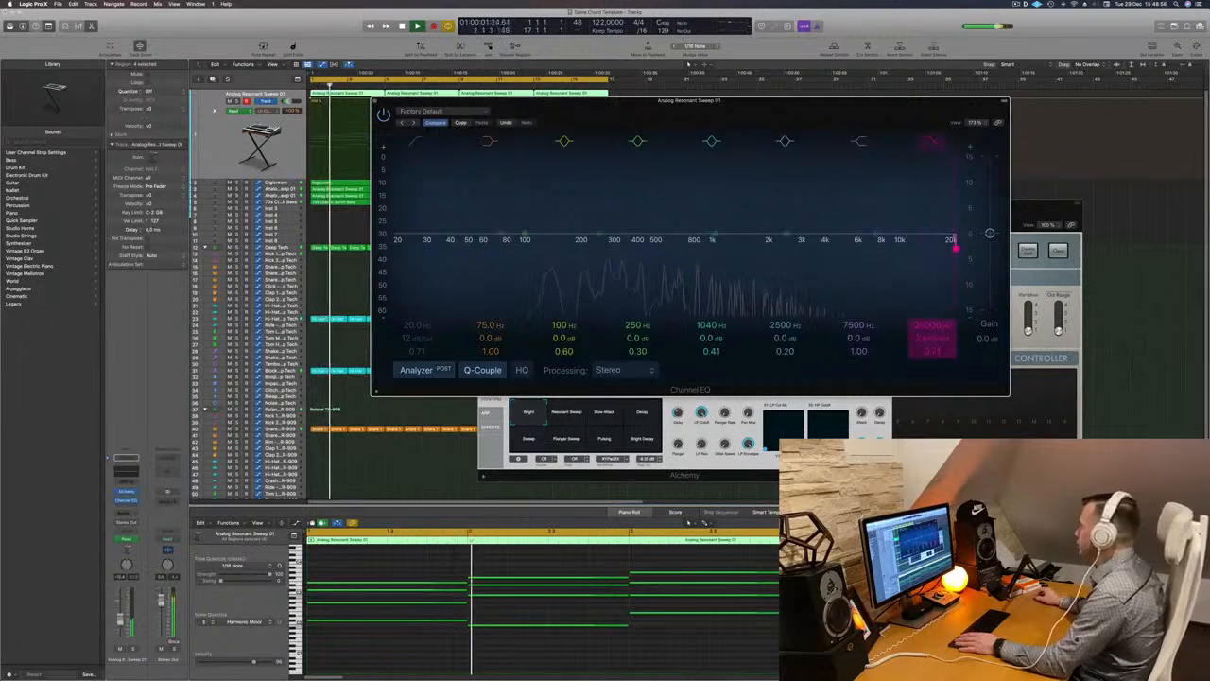
drag(936, 248, 672, 248)
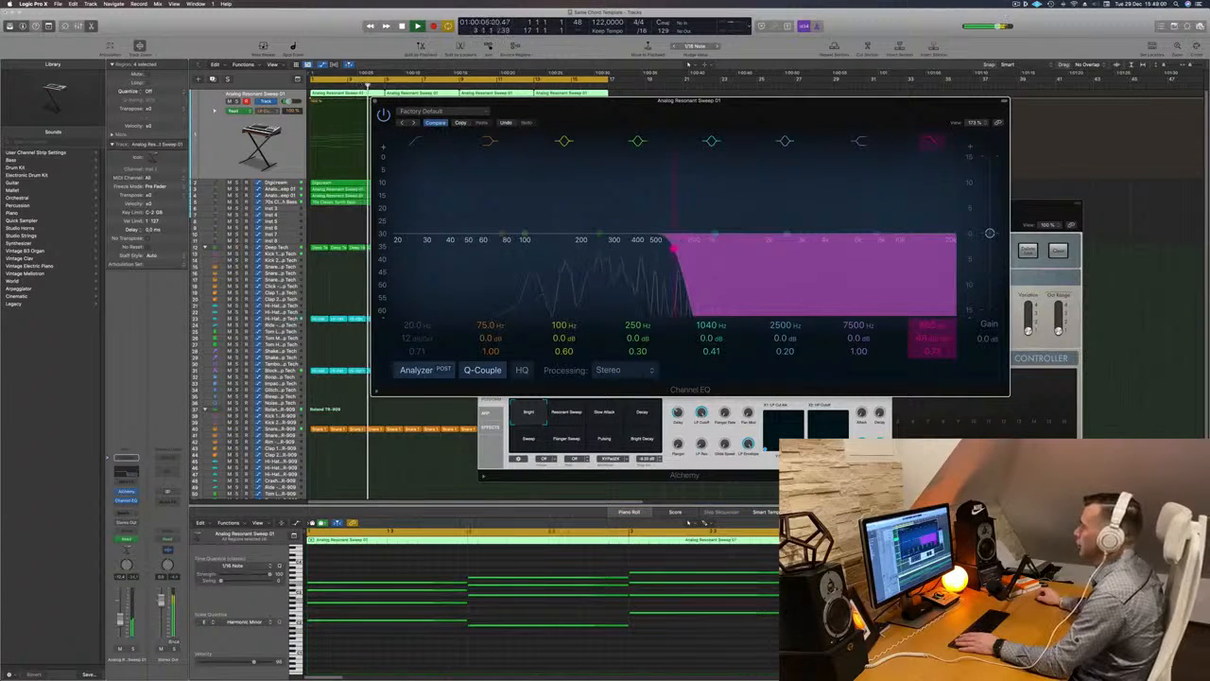
drag(595, 106, 700, 184)
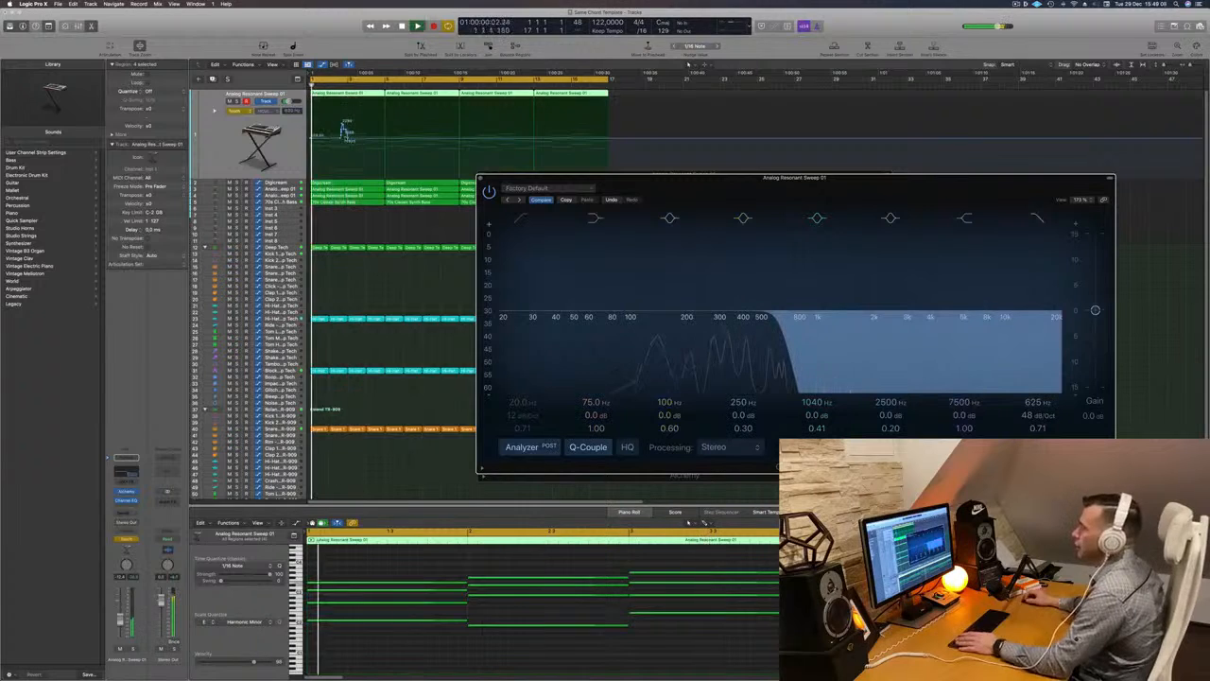
Step: Replace the recorded high-cut automation with a ramp up to 20000 Hz at bar 5 and set the automation mode to Read
click(327, 143)
drag(326, 145, 386, 99)
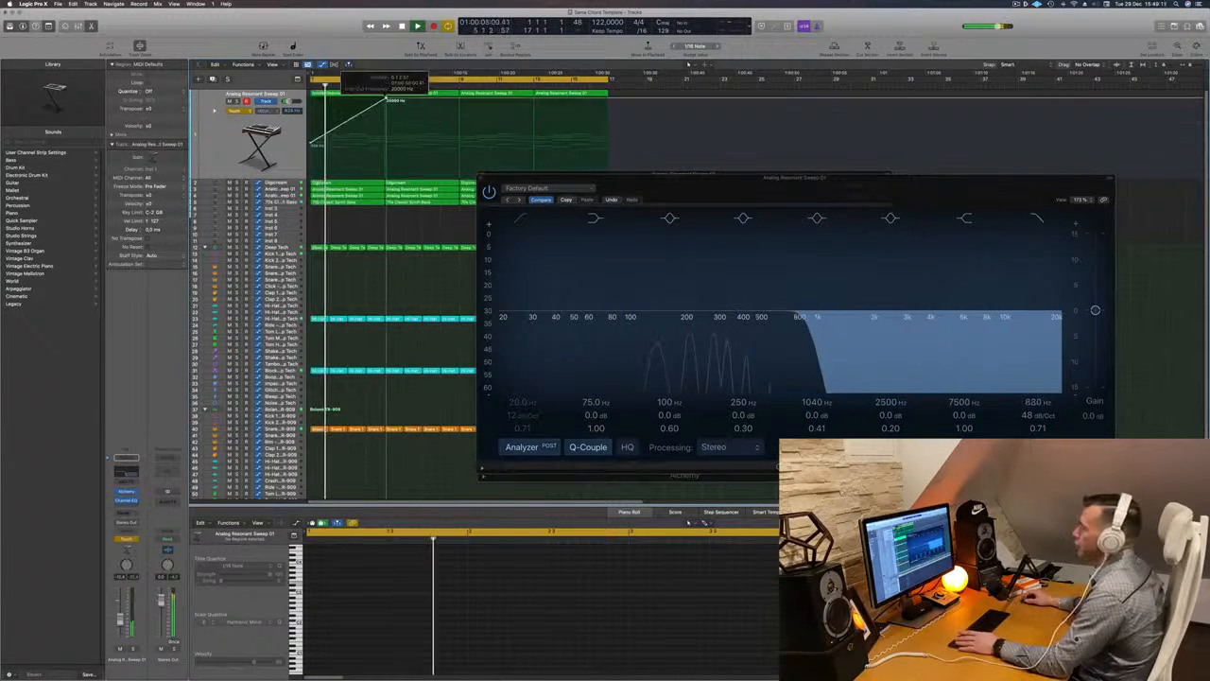
click(234, 111)
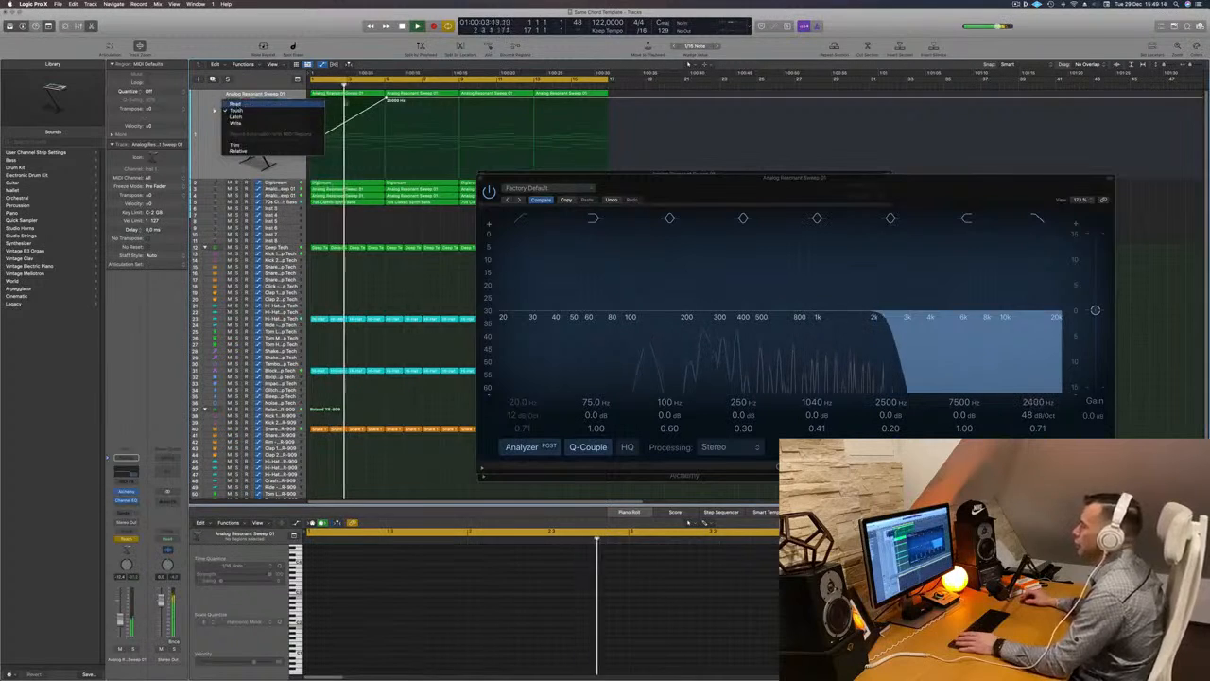
click(238, 104)
Step: Extend the high-cut automation with low points at bars 9 and 17 and a peak at bar 13, and close both plug-in windows
drag(648, 177, 786, 182)
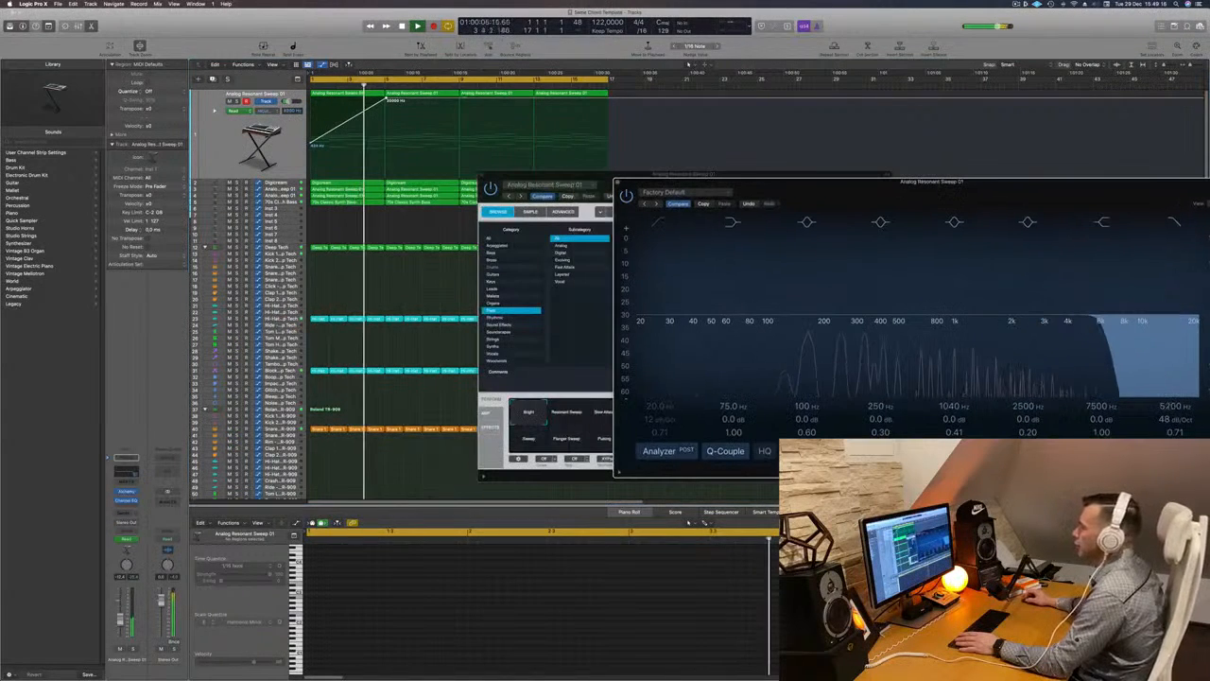
click(459, 99)
drag(459, 98, 460, 142)
click(534, 143)
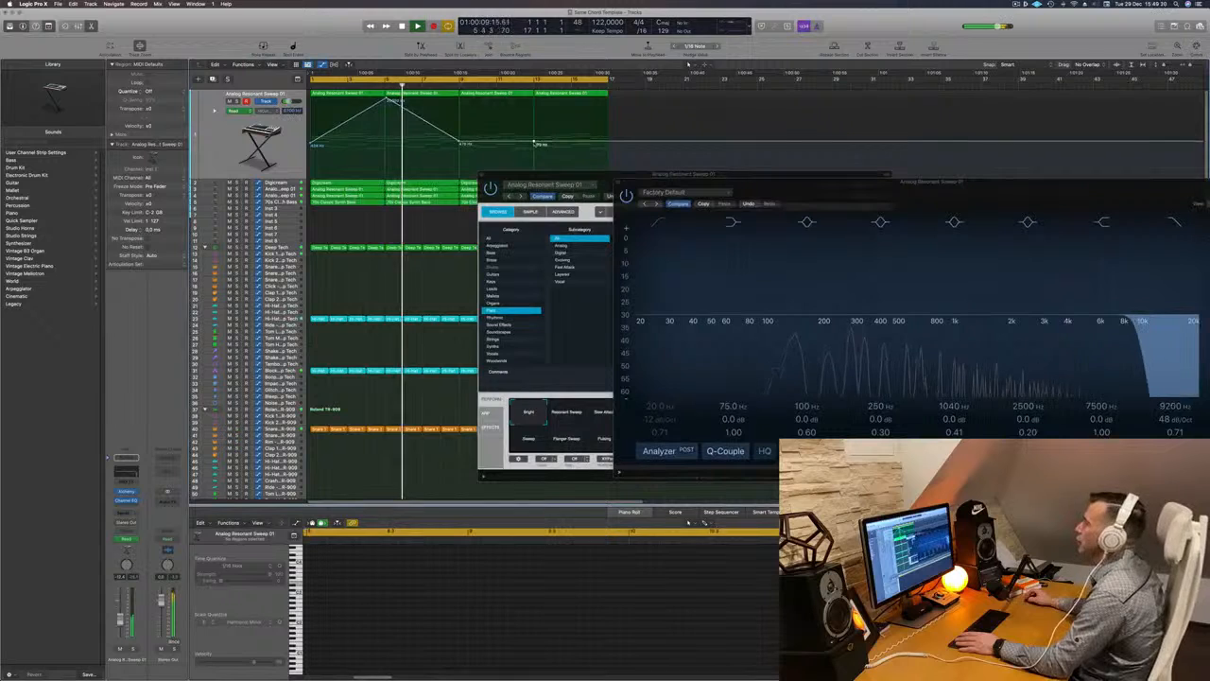
drag(534, 143, 534, 99)
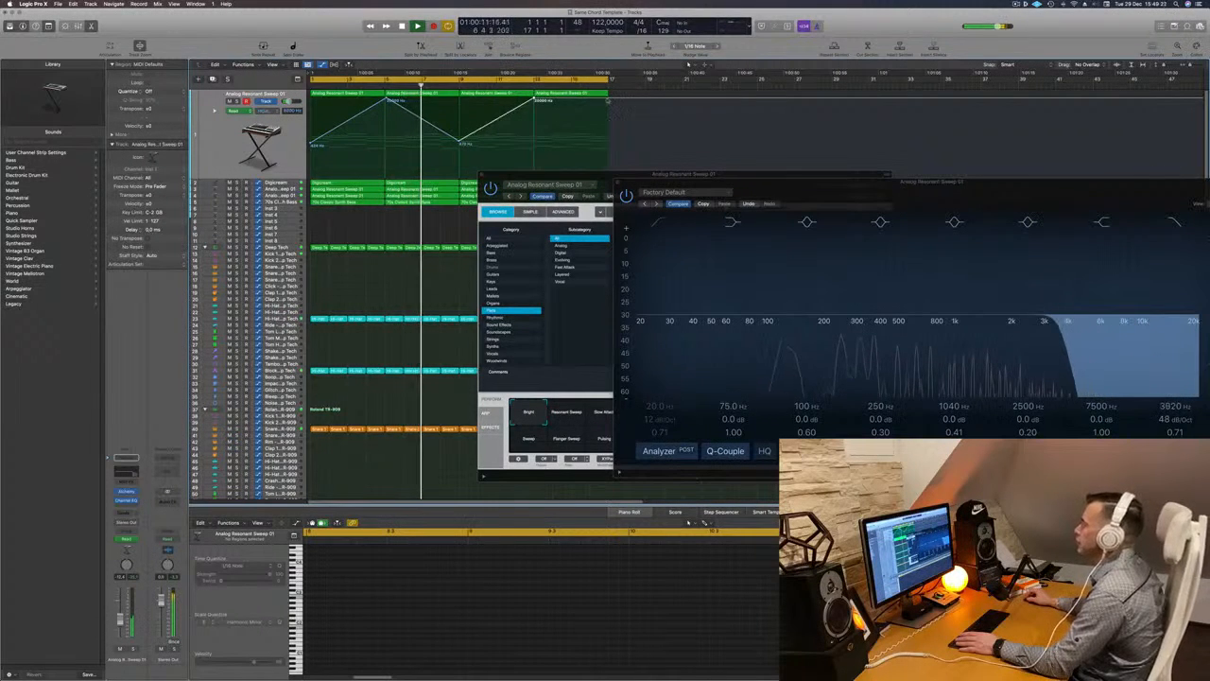
drag(607, 98, 609, 148)
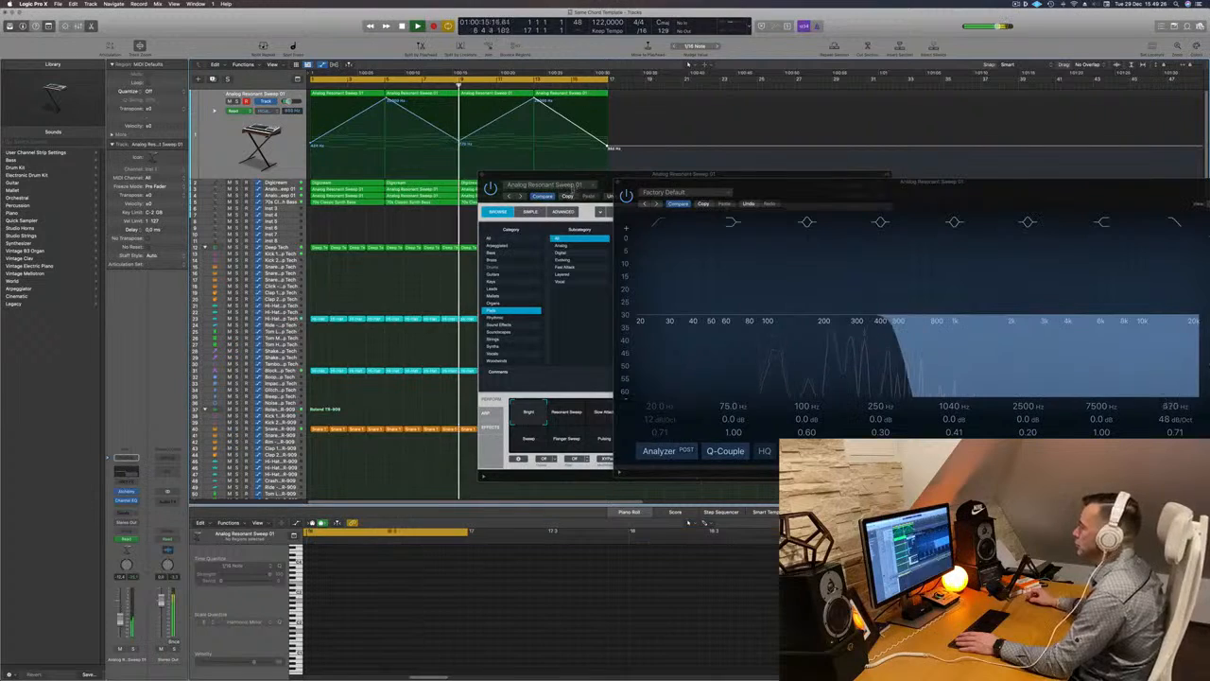
drag(573, 177, 504, 179)
drag(936, 180, 646, 181)
click(328, 176)
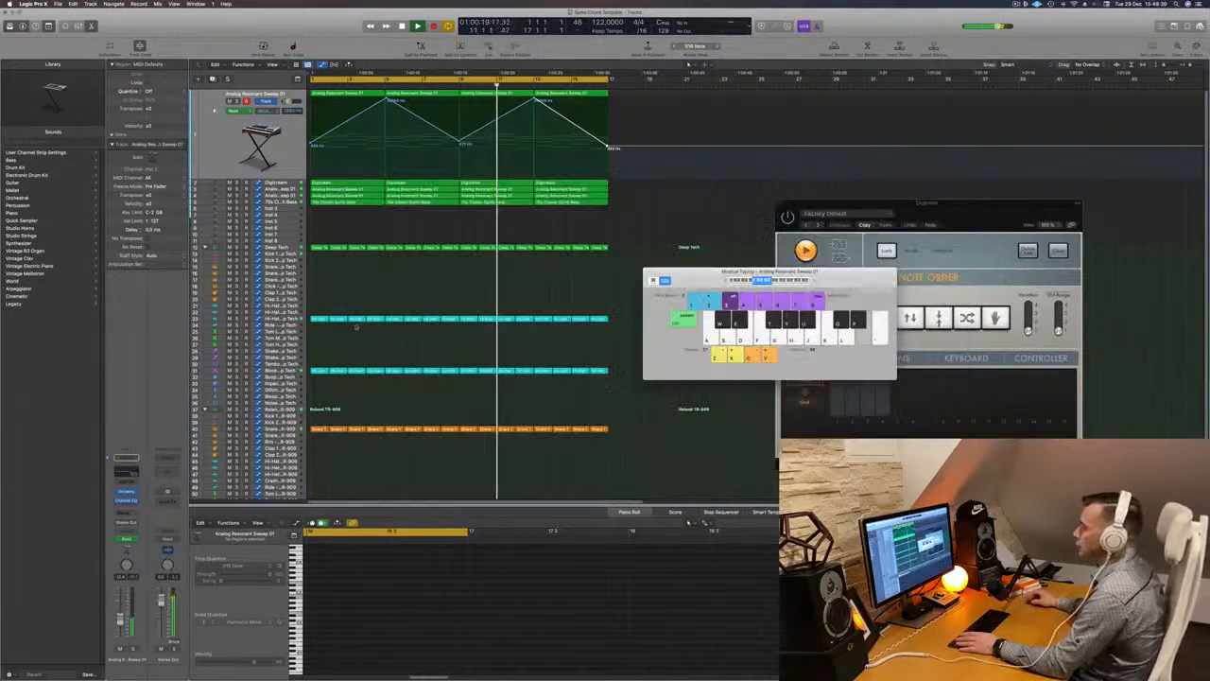
Step: Copy the first one-bar off-beat region to the Shaker 2 - Deep Tech track and play it back
scroll(360, 325, down, 4)
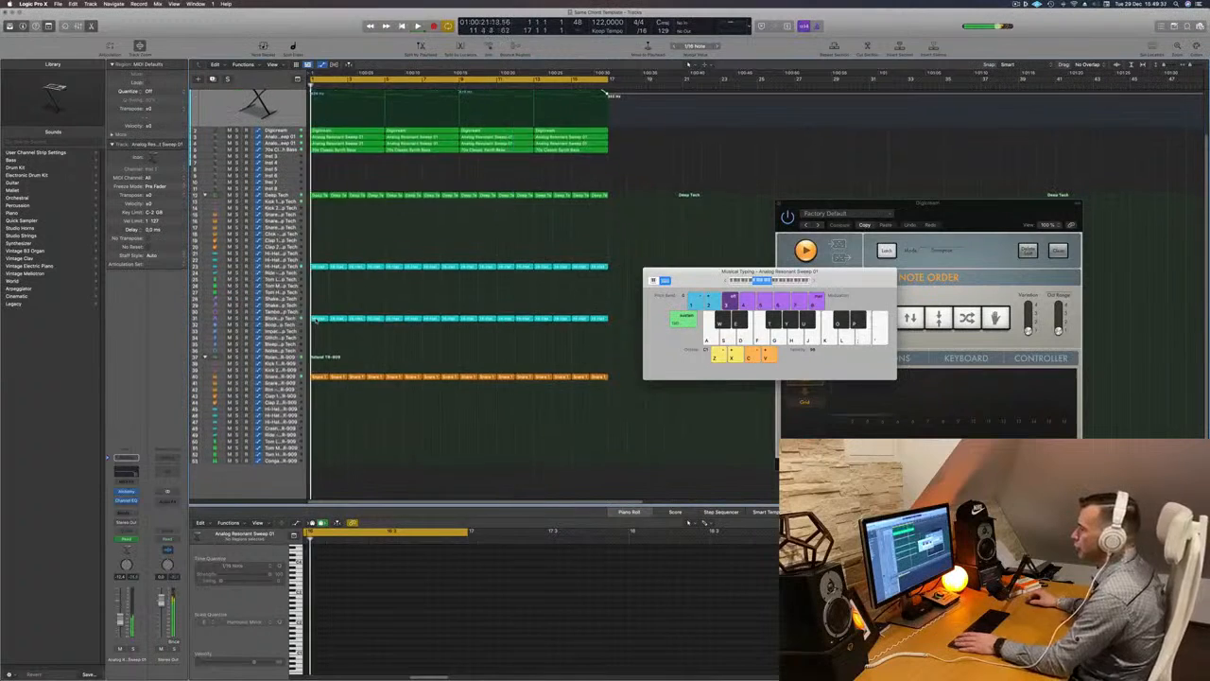
click(323, 268)
drag(323, 268, 321, 306)
click(338, 319)
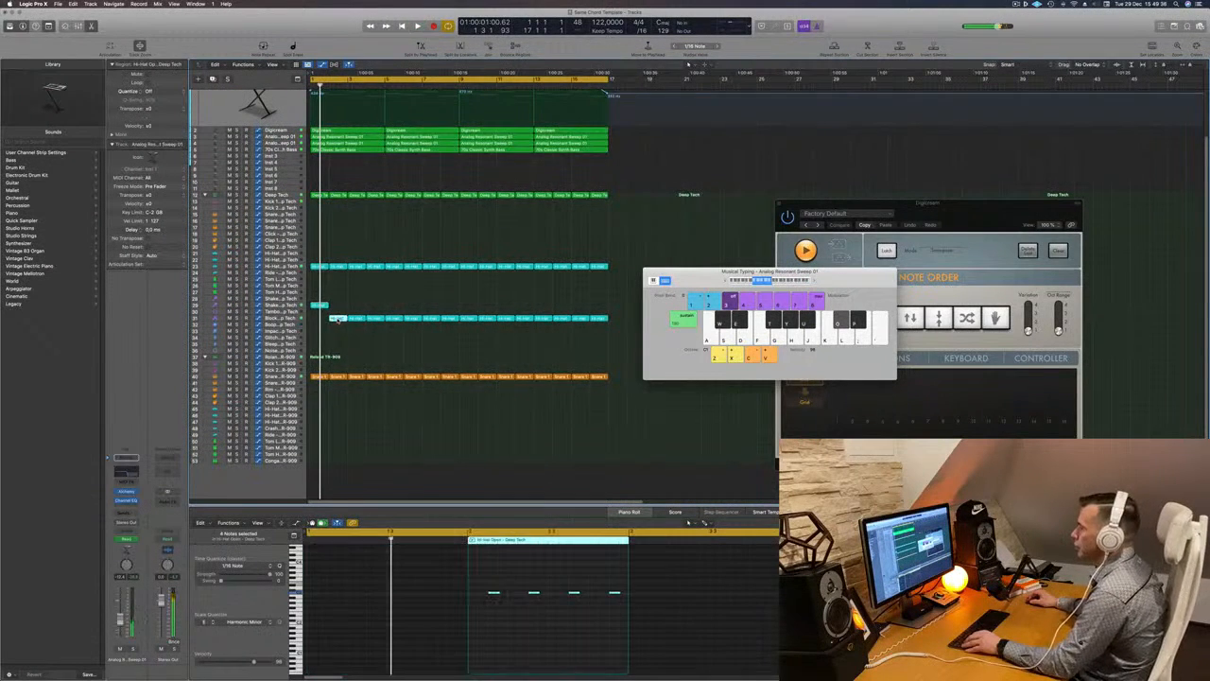
click(319, 305)
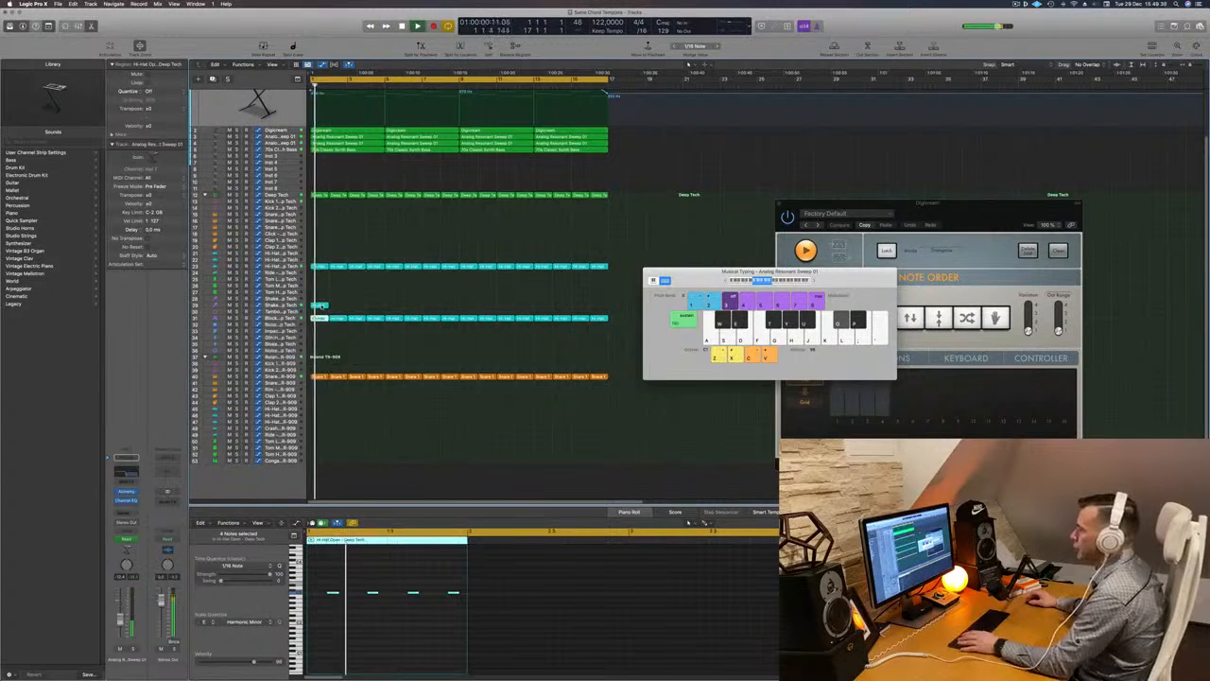
key(space)
Step: Enable the Stereo Delay on the Shaker 2 - Deep Tech track with the Dual 1/8 Note Dotted preset and move its window aside
click(294, 305)
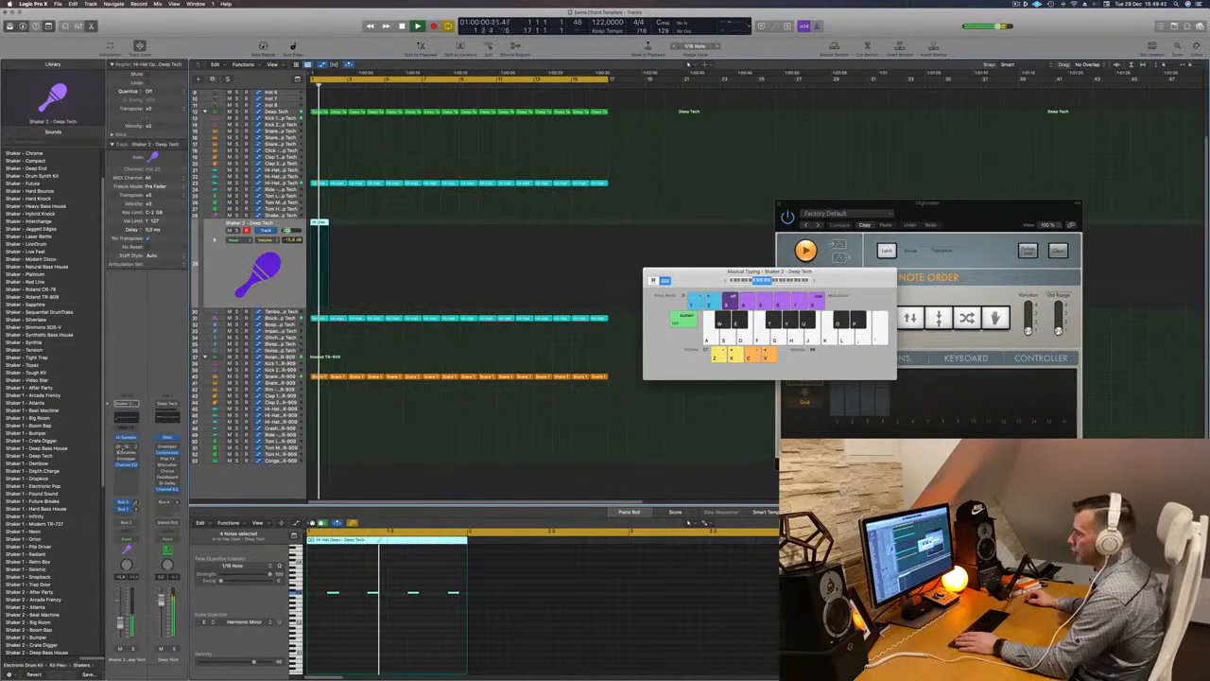
click(126, 447)
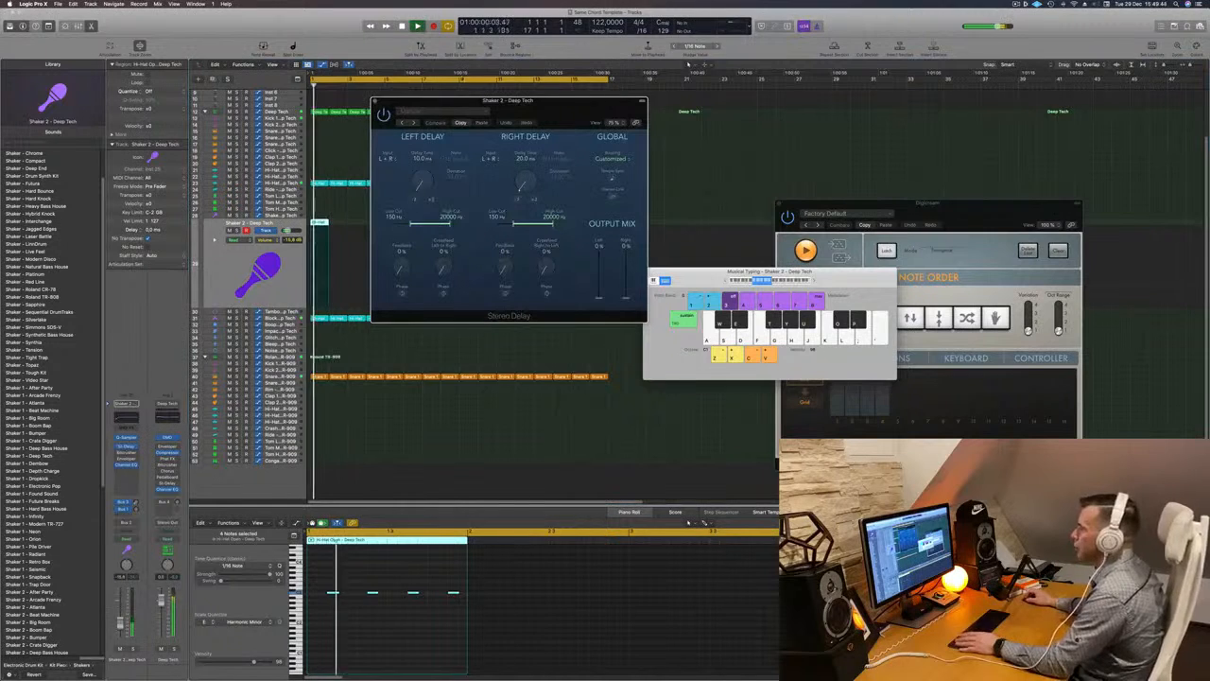
click(405, 123)
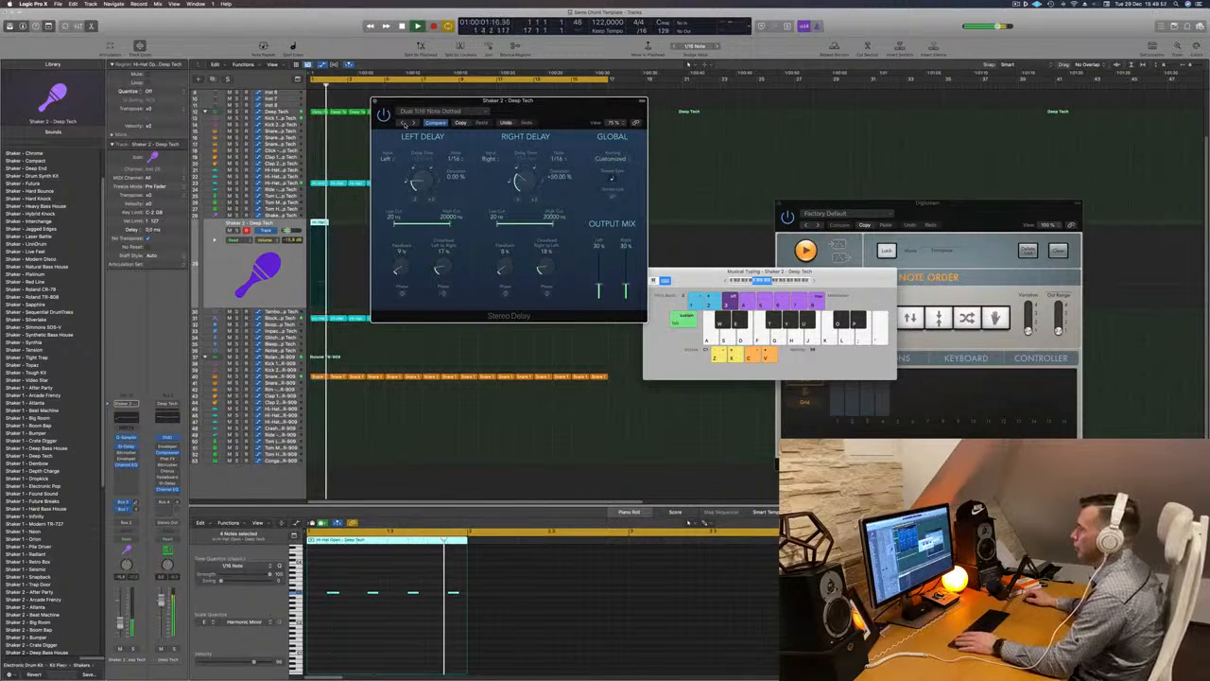
click(404, 123)
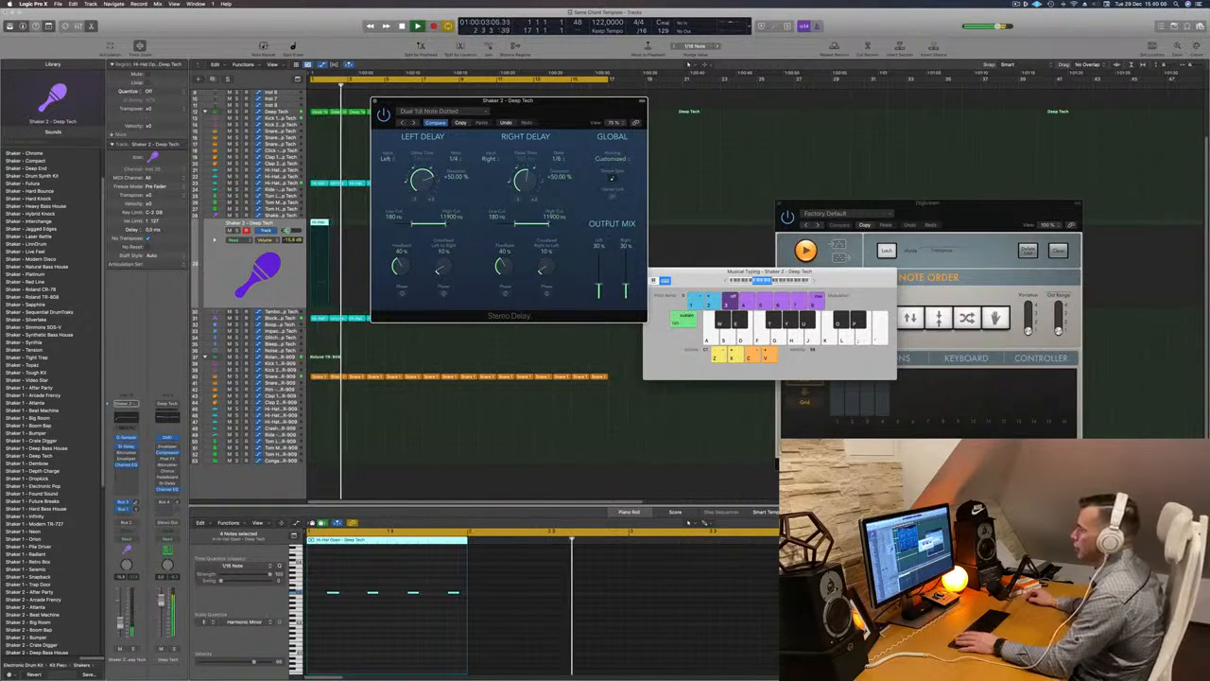
drag(473, 101, 858, 165)
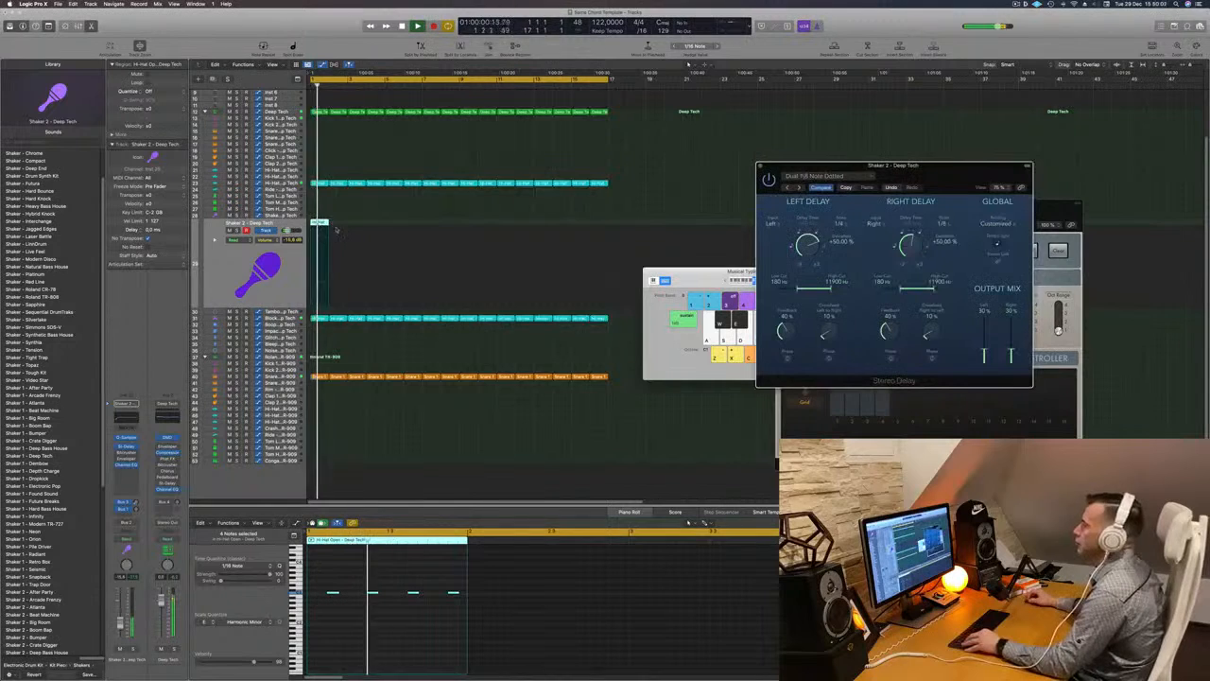
Step: Copy the one-bar Shaker 2 - Deep Tech region repeatedly to fill all 16 bars and restart playback from the beginning
drag(322, 231, 396, 228)
mouse_move(469, 222)
mouse_down()
mouse_move(321, 224)
mouse_move(470, 230)
mouse_up()
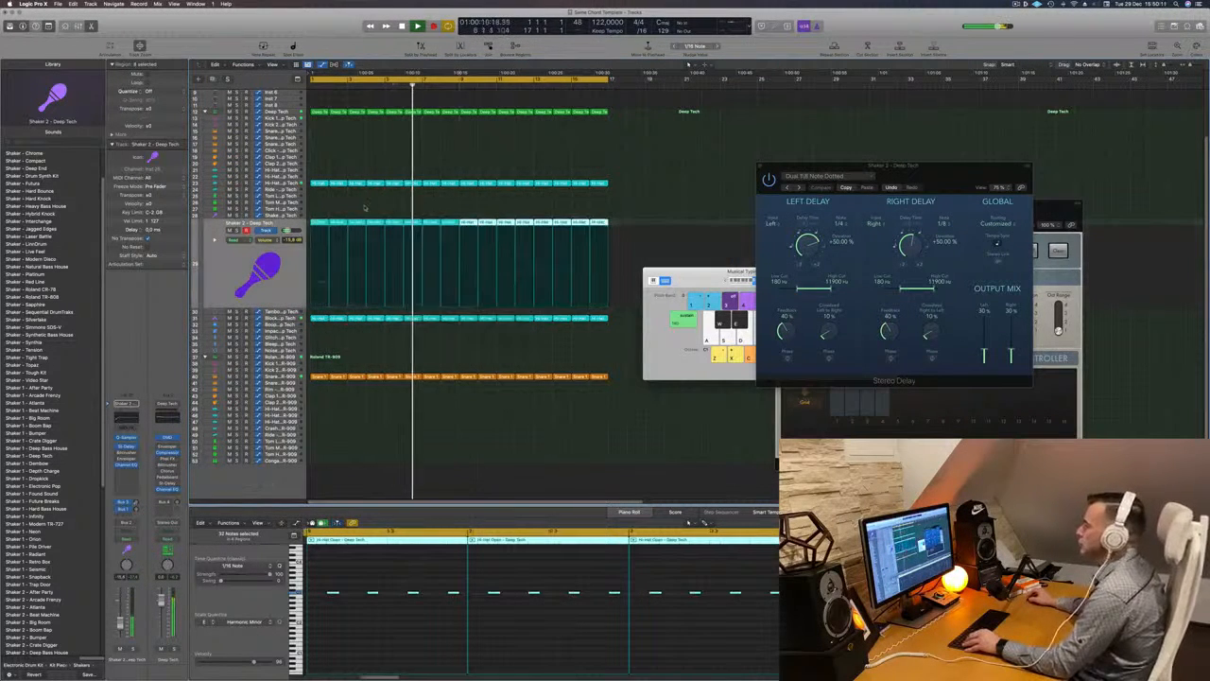
scroll(363, 207, up, 2)
key(Return)
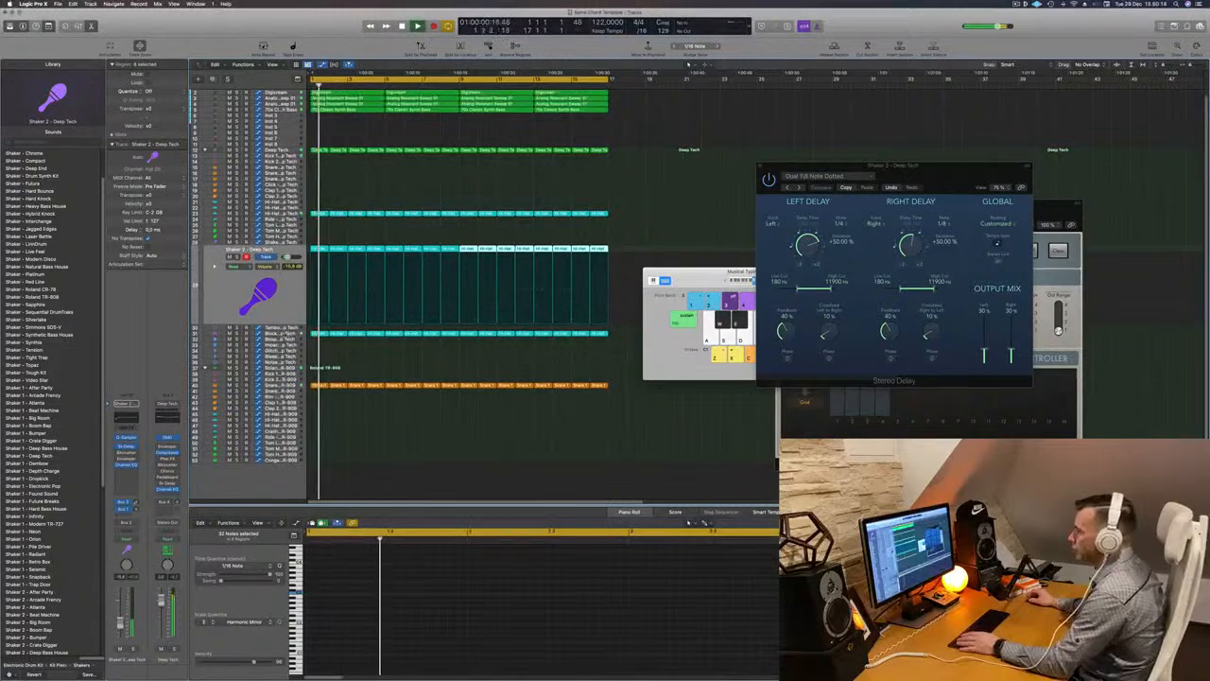
Step: Open the Channel EQ on the Block - Deep Tech track, raise its low cut into the 200–300 Hz range and close it
key(Down)
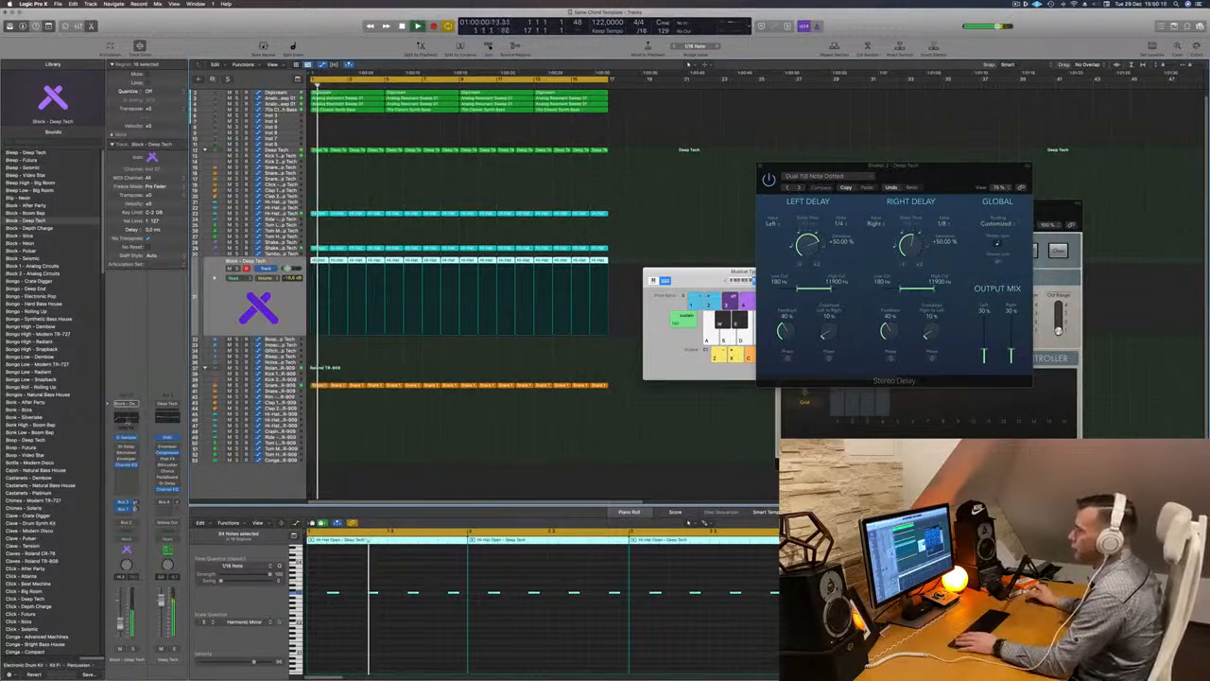
click(128, 421)
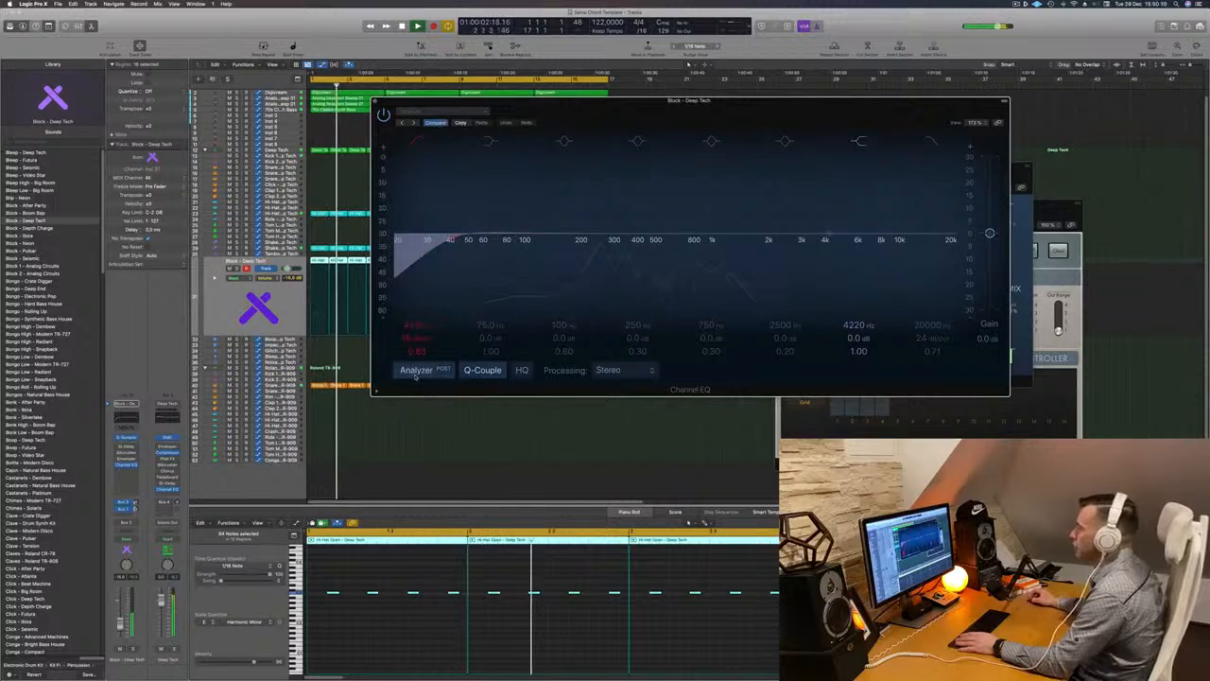
drag(445, 239, 598, 233)
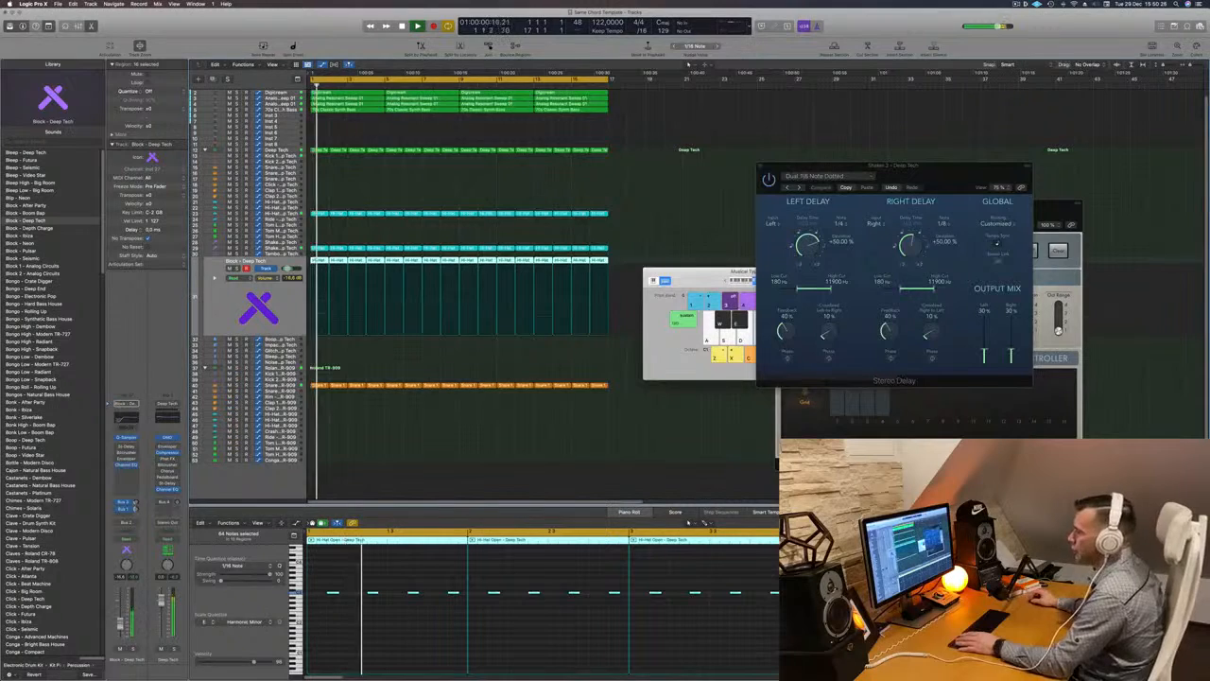
Step: Duplicate the 70s Classic Synth Bass track with its settings and restart playback from the beginning
scroll(425, 206, up, 1)
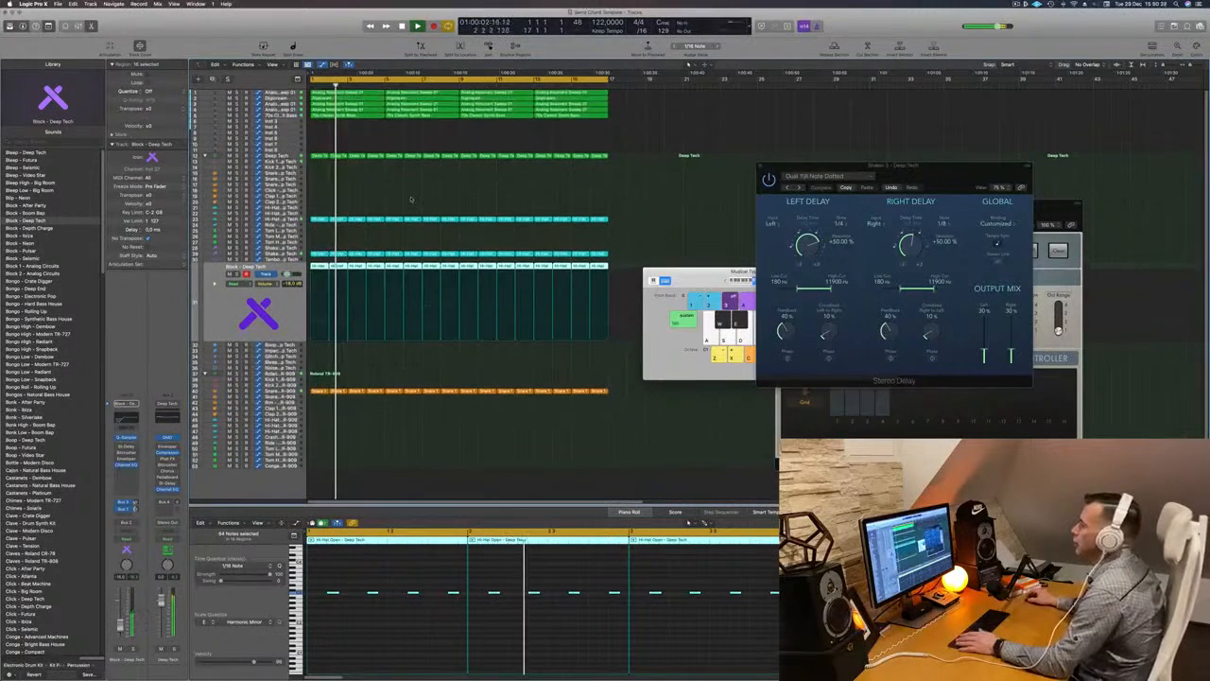
click(410, 198)
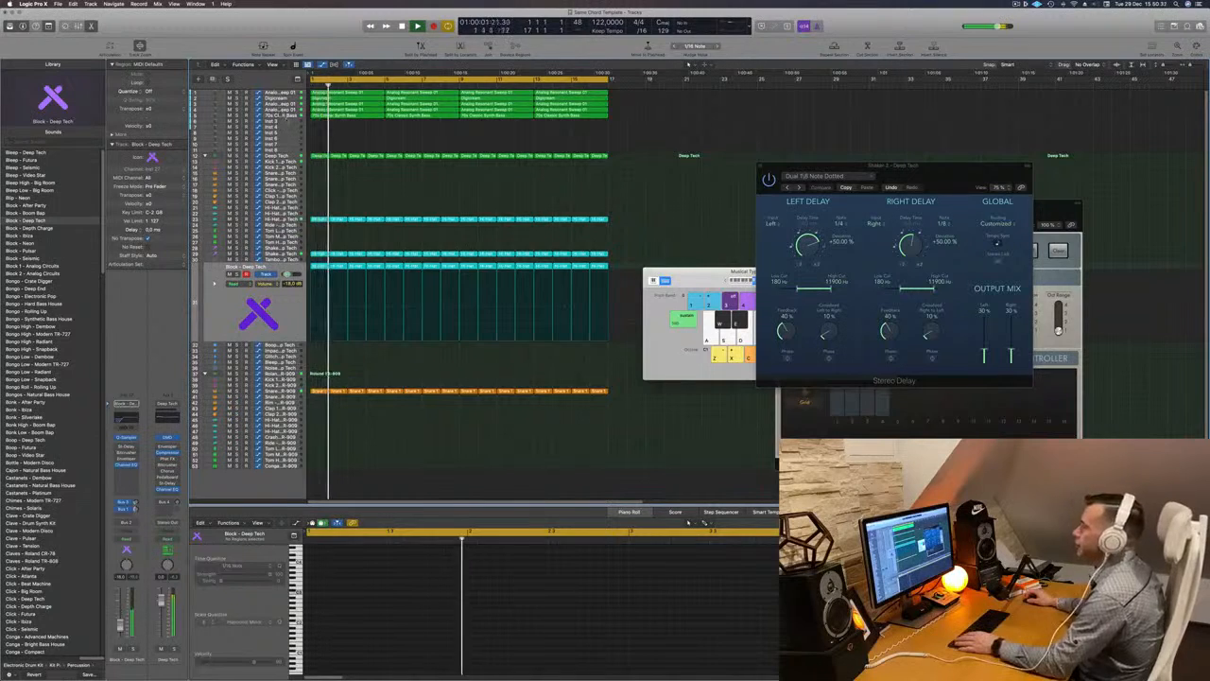
click(284, 115)
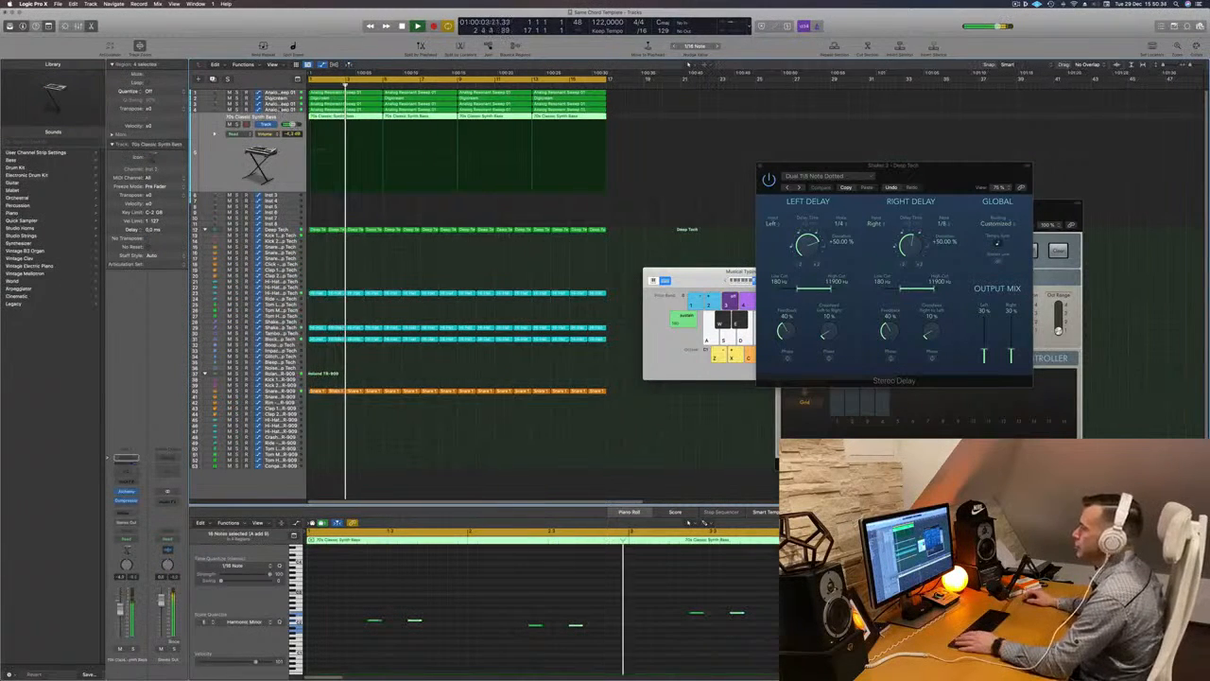
key(Return)
key(super+d)
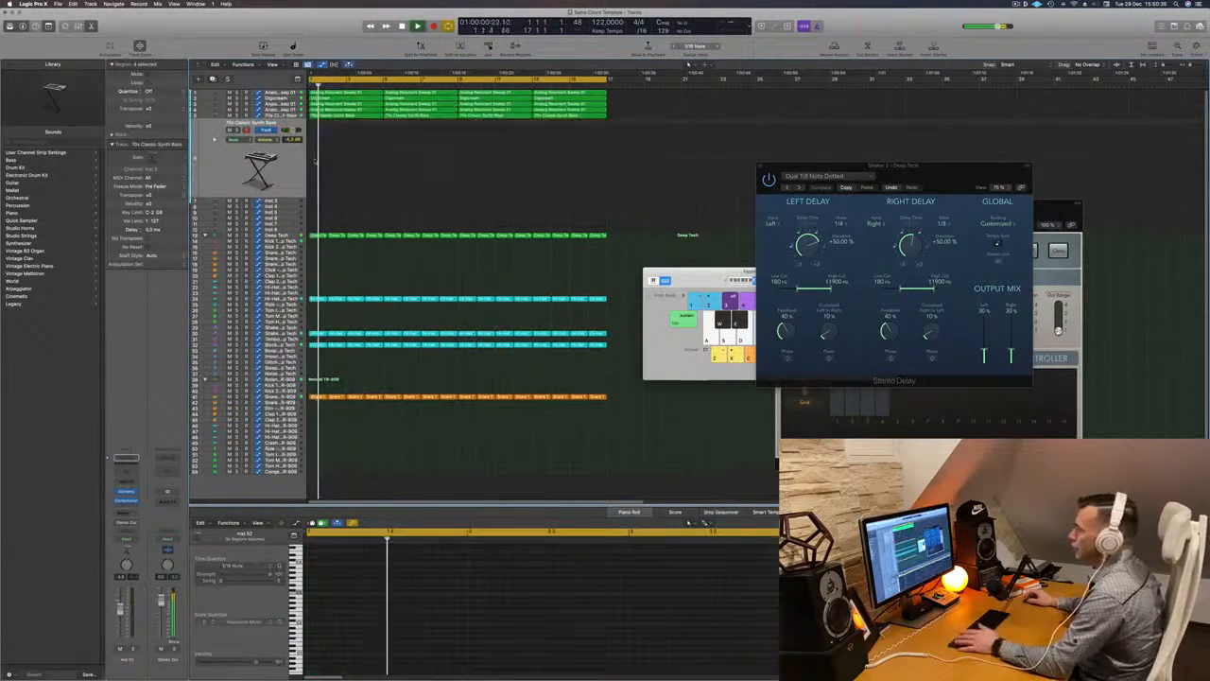
Step: Restart playback and add a send to Bus 7 on the 70s Classic Synth Bass track
key(Return)
click(125, 511)
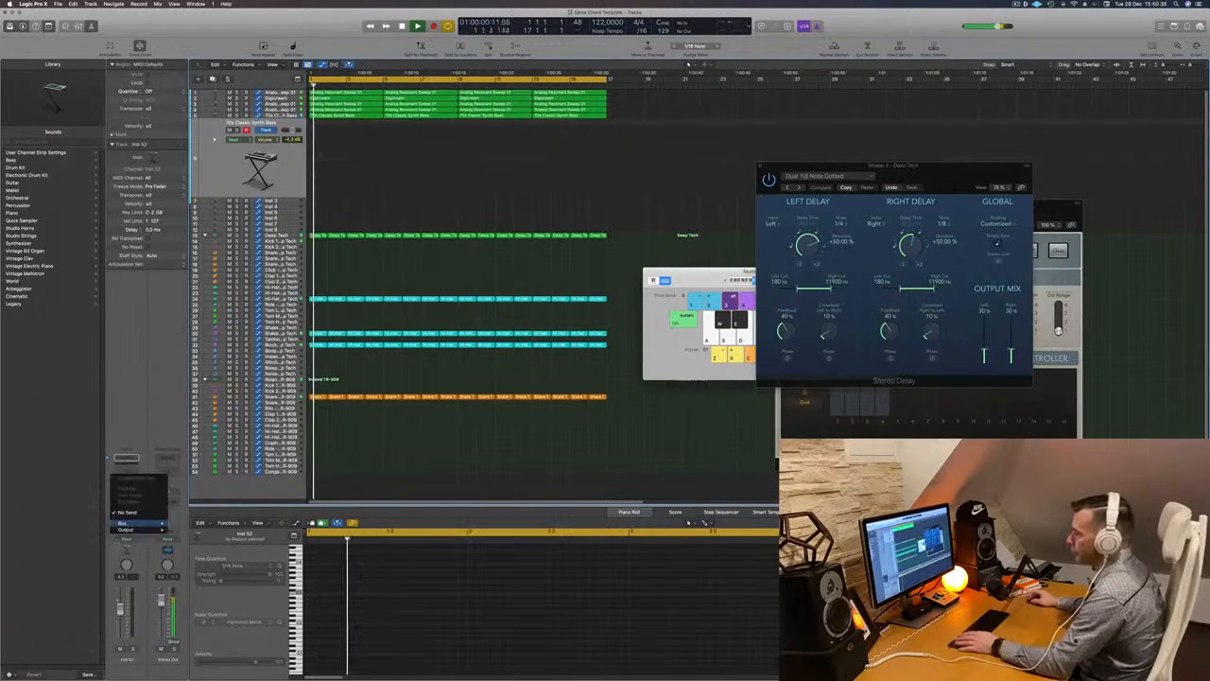
mouse_move(129, 524)
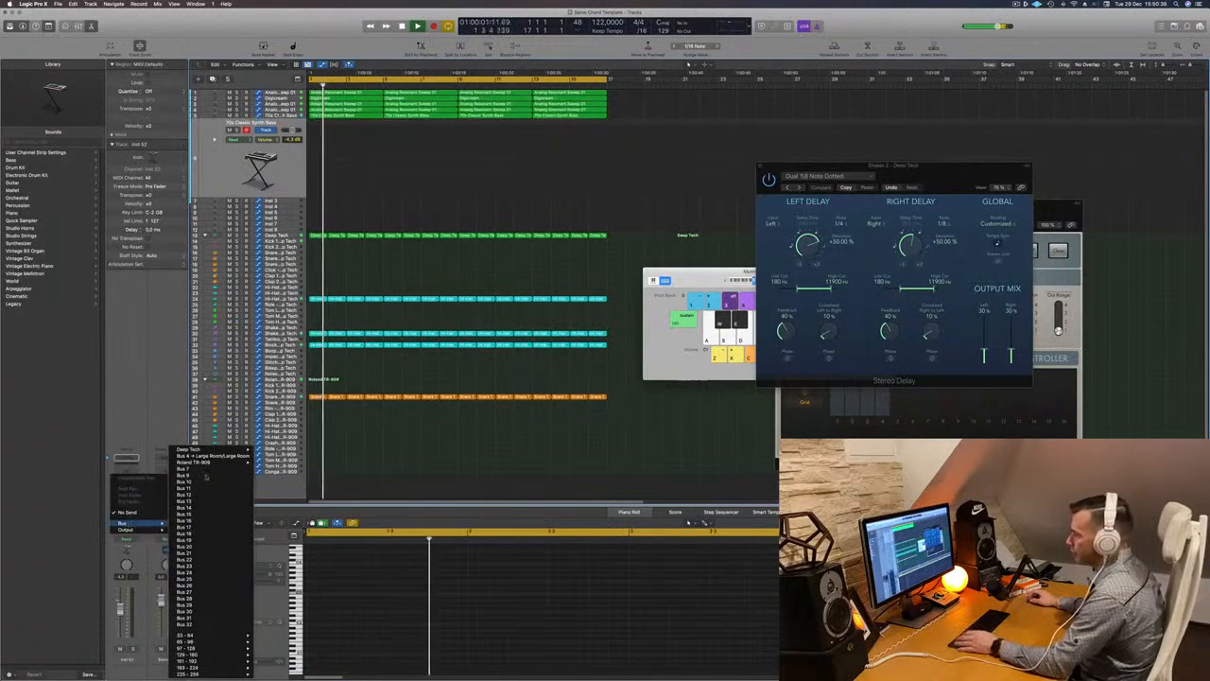
click(198, 470)
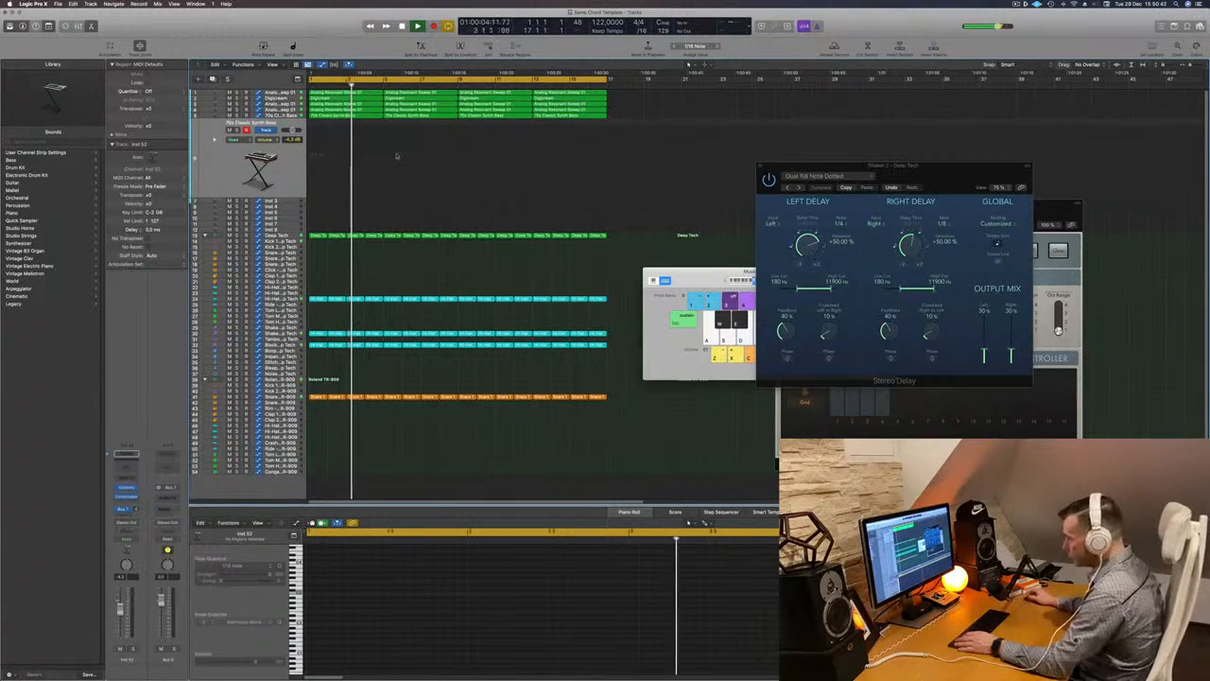
Step: Insert a stereo SilverVerb on the Bus 7 aux, load its grandiose preset and raise the wet output level
click(167, 498)
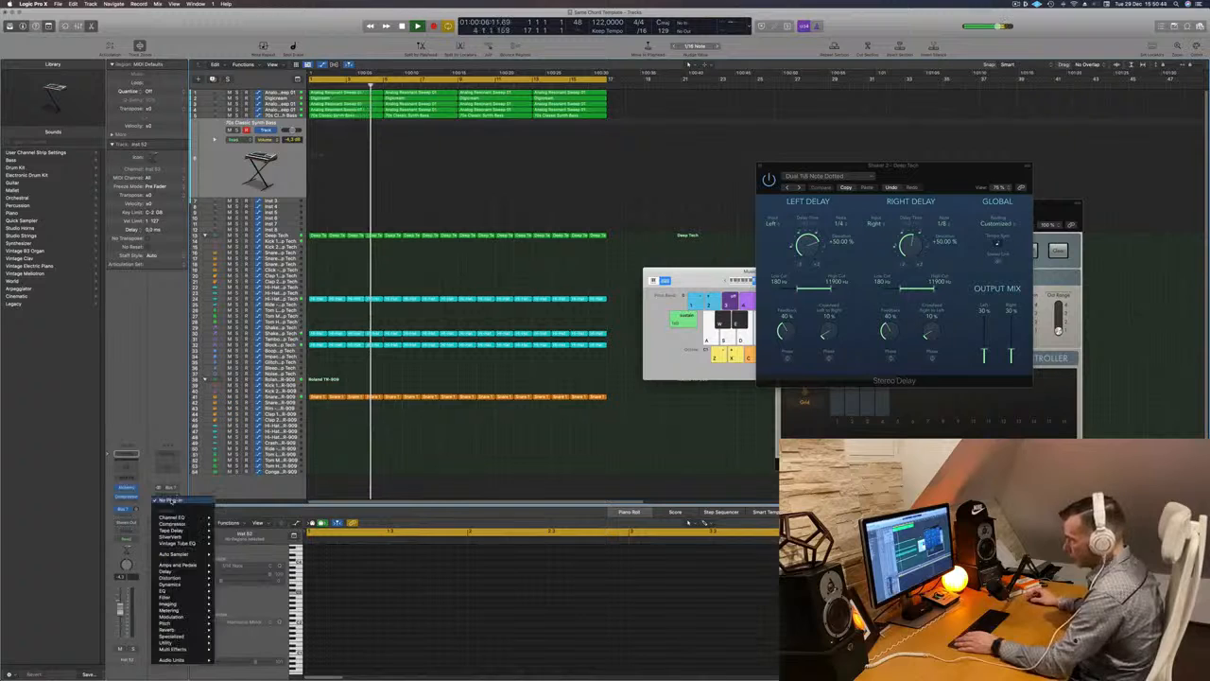
mouse_move(193, 537)
click(230, 537)
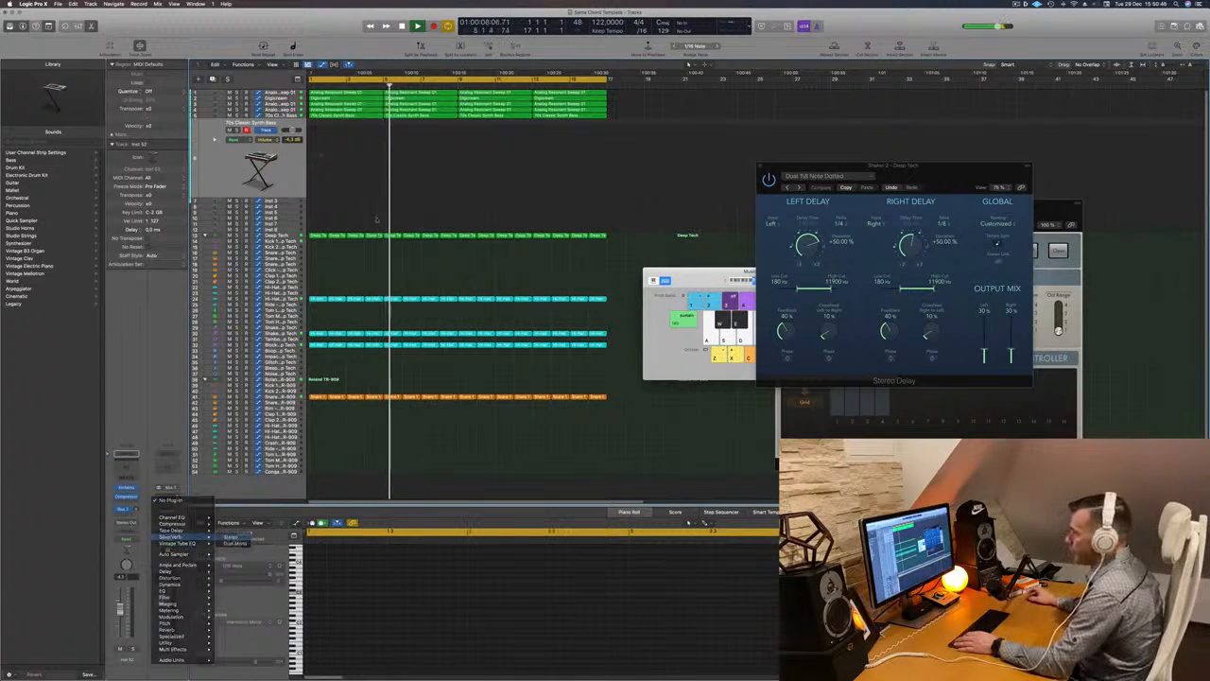
click(439, 113)
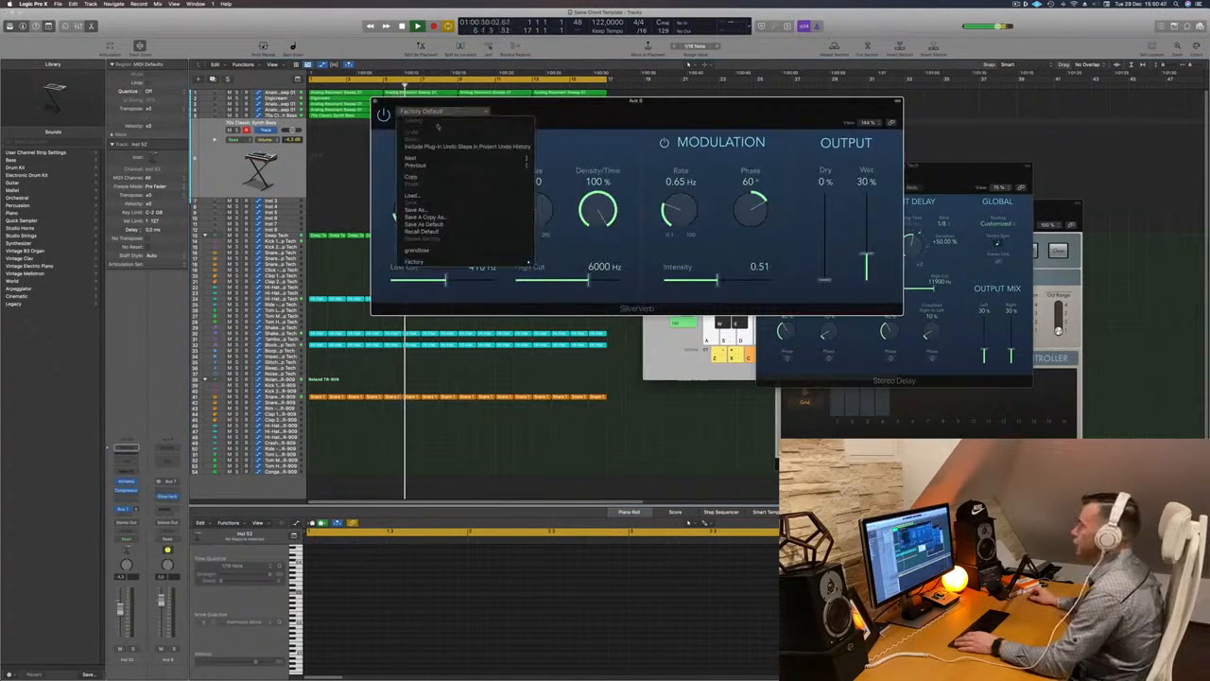
click(432, 250)
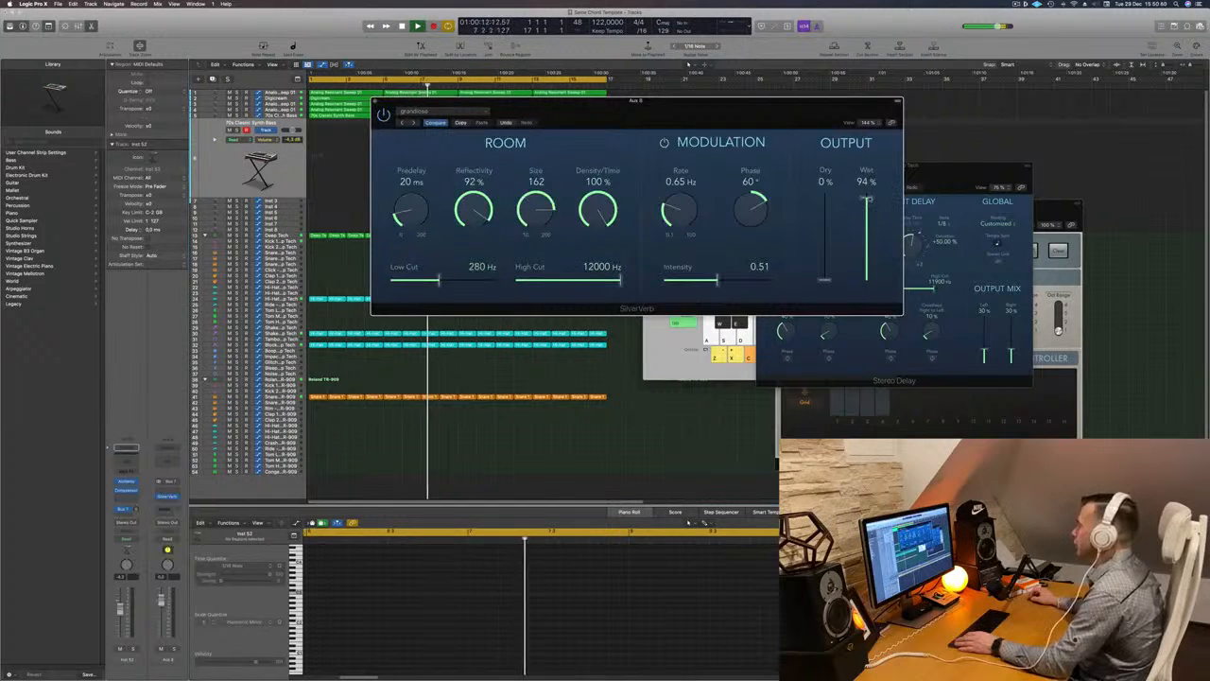
drag(868, 199, 873, 184)
click(376, 101)
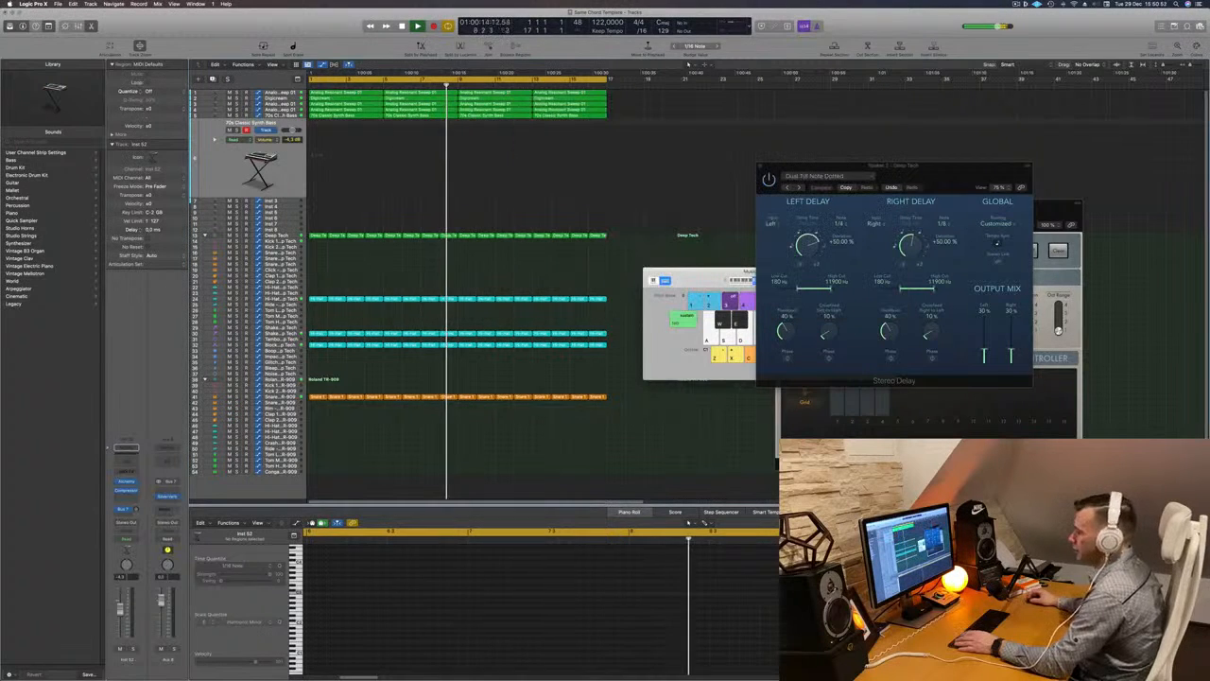
Step: Bring the Musical Typing keyboard into full view and switch the track's Alchemy synth to the Bright snapshot
drag(690, 285, 557, 294)
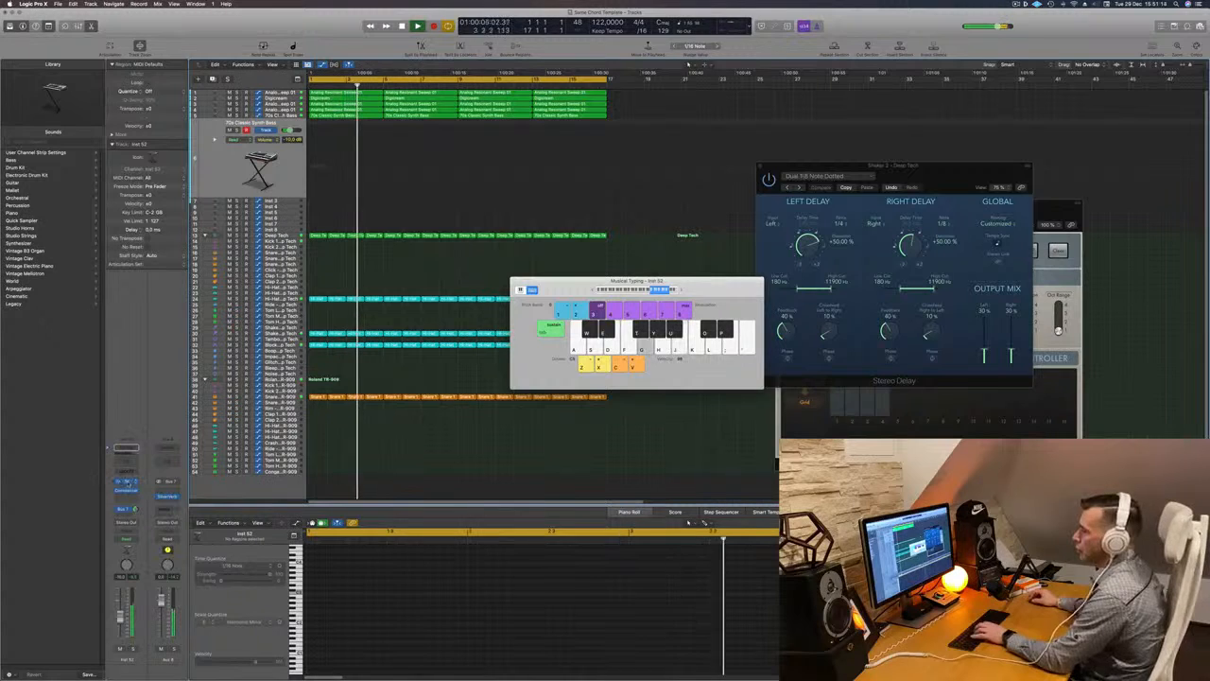
click(126, 482)
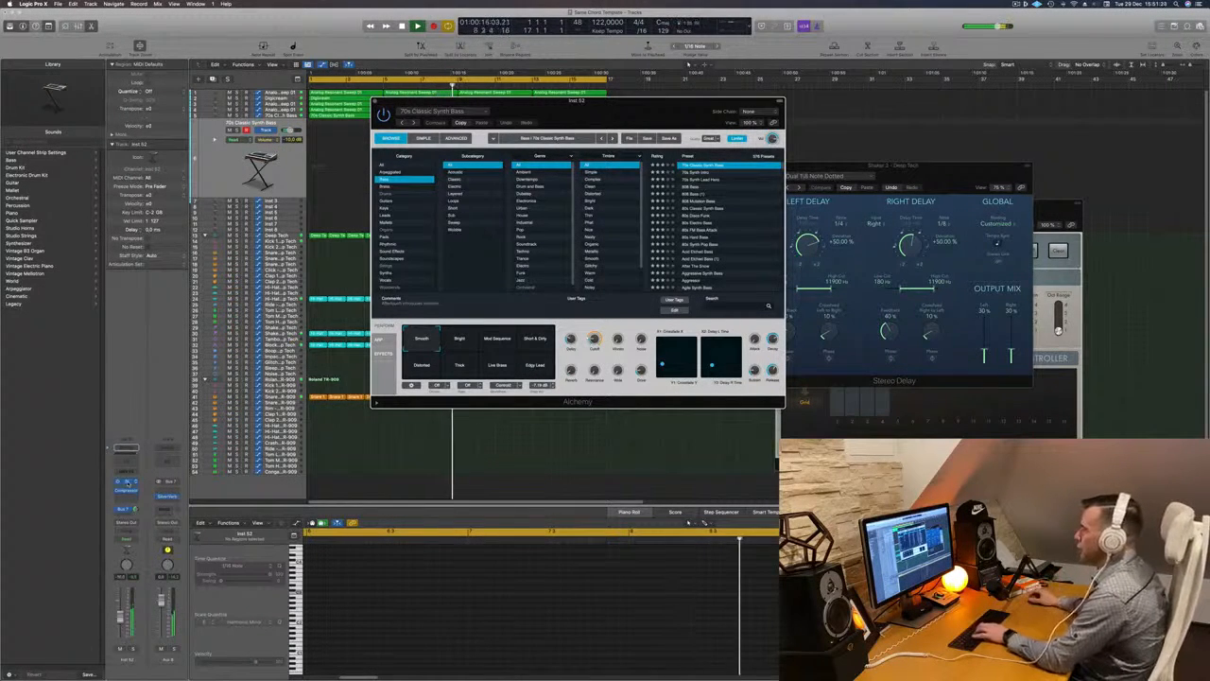
click(464, 344)
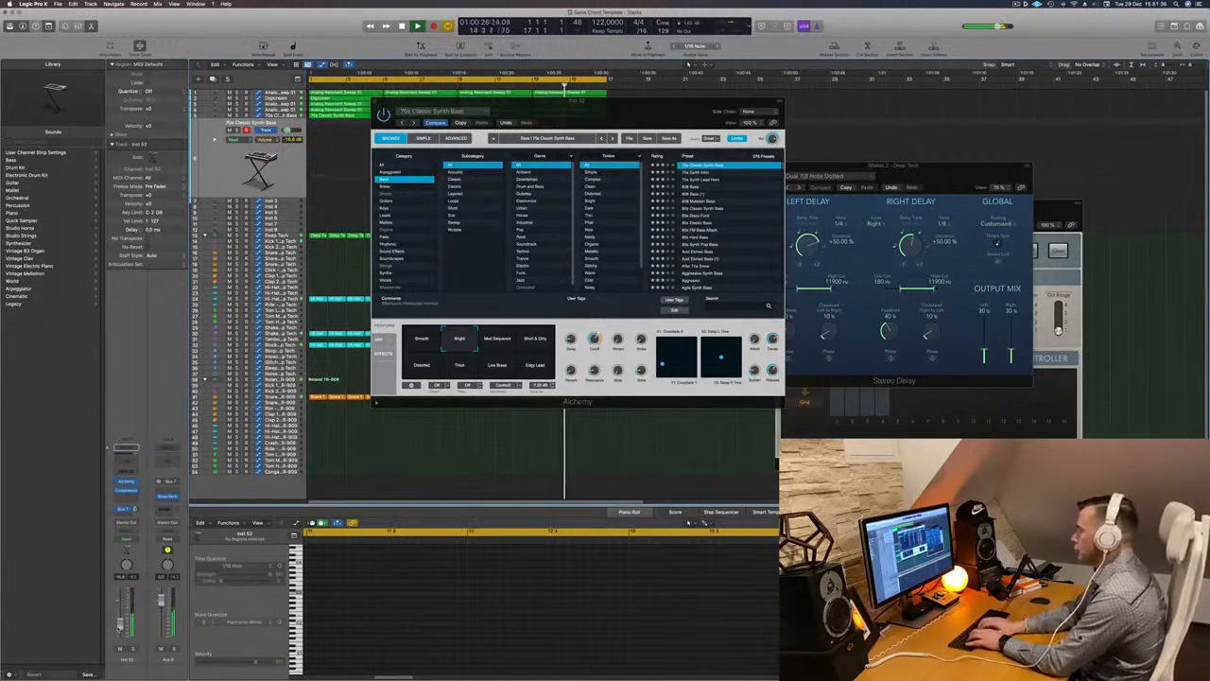
Step: Try recording a bass take on the 70s Classic Synth Bass track over the cycle range and play it back
key(r)
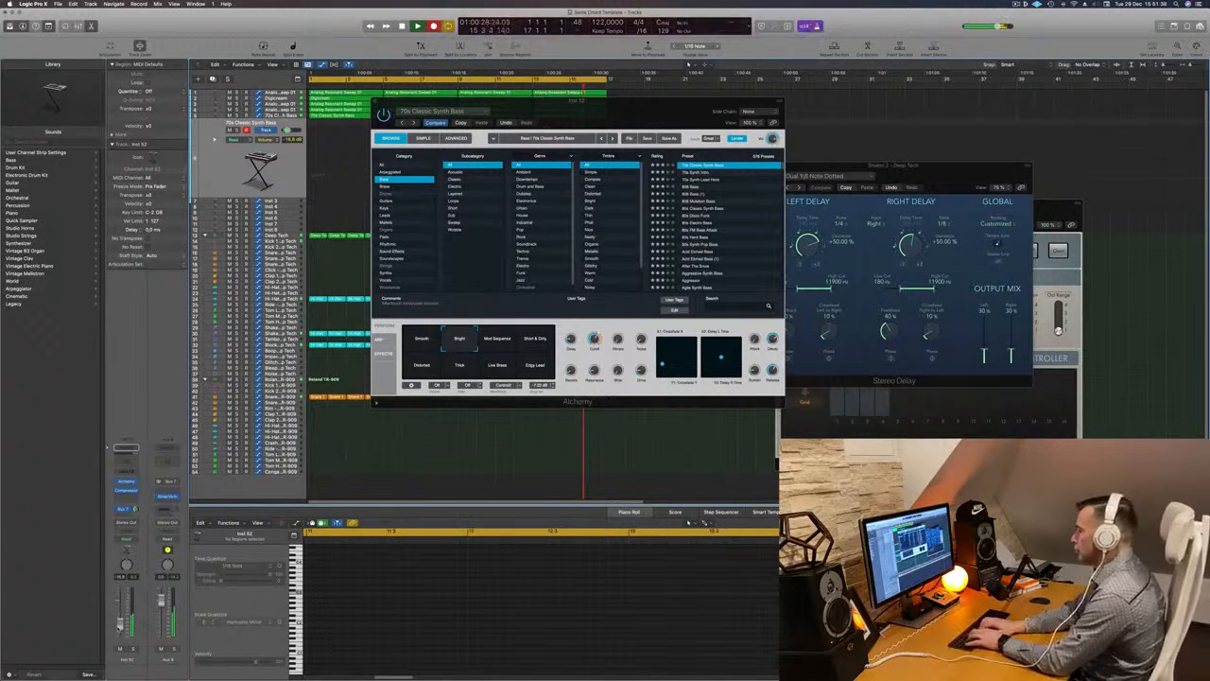
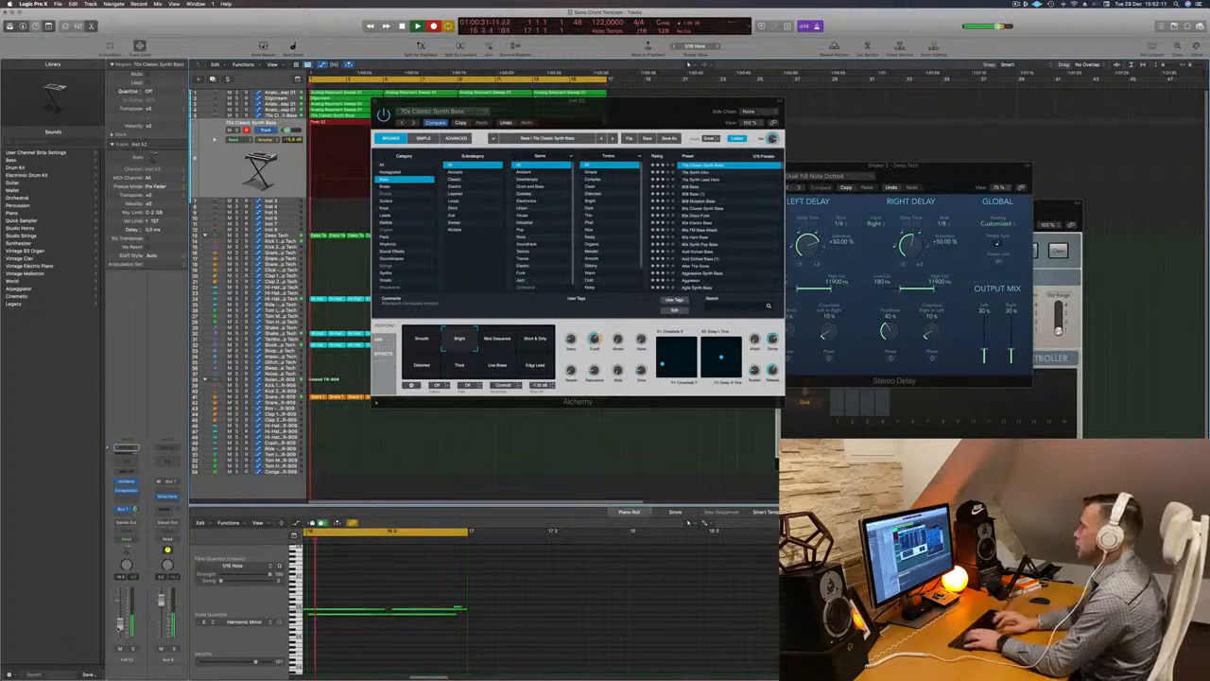
key(space)
key(space)
Step: Move the Alchemy window clear of the tracks and delete the newly recorded 70s Classic Synth Bass region
drag(755, 103, 1137, 130)
click(646, 130)
click(591, 126)
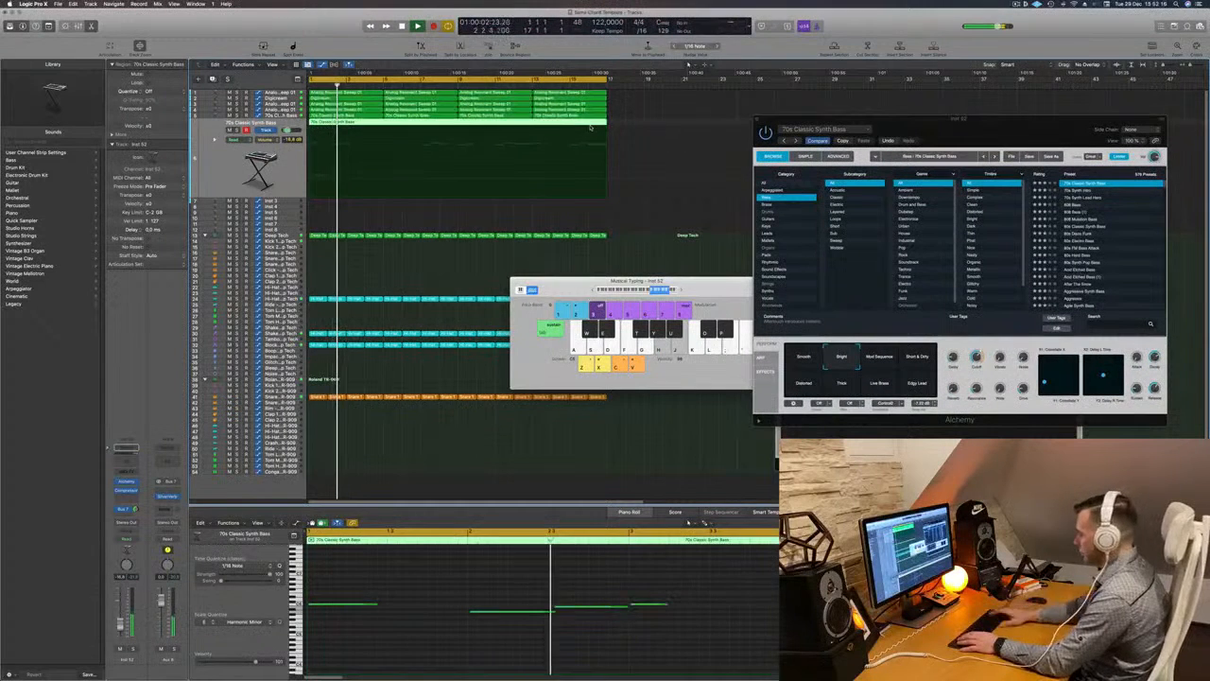
key(Delete)
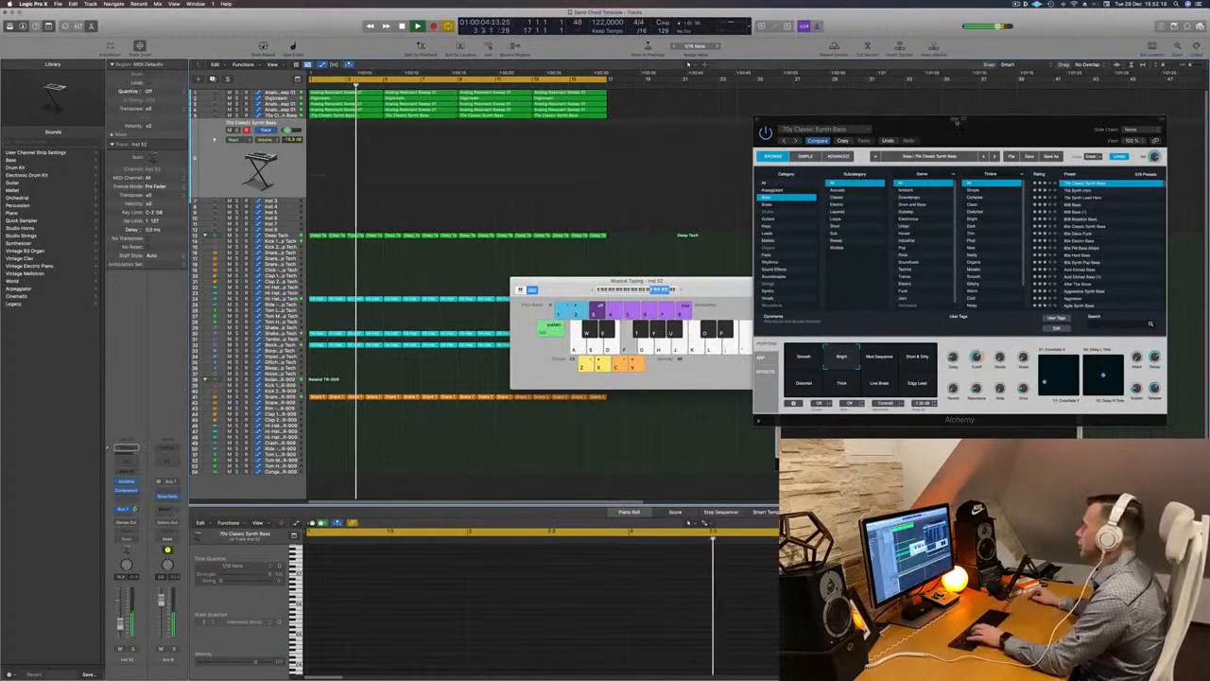
drag(956, 122, 924, 123)
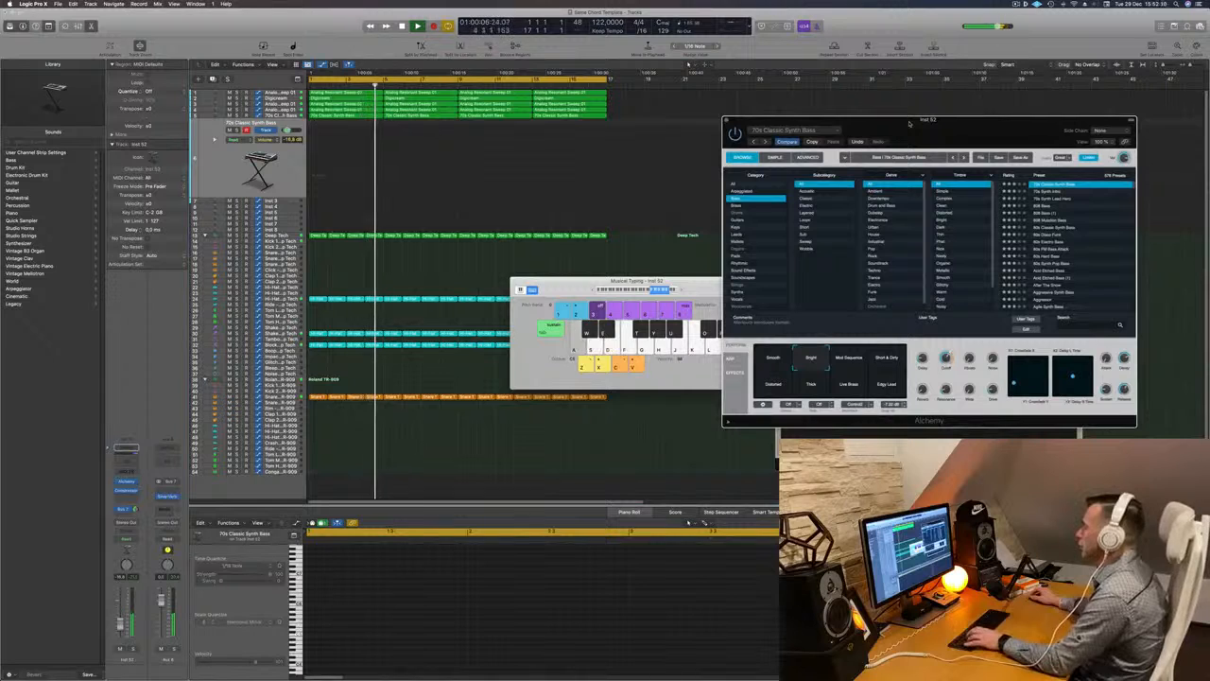
Step: Play a test melody with Musical Typing over the running loop to audition the Bright snapshot
key(j)
key(f)
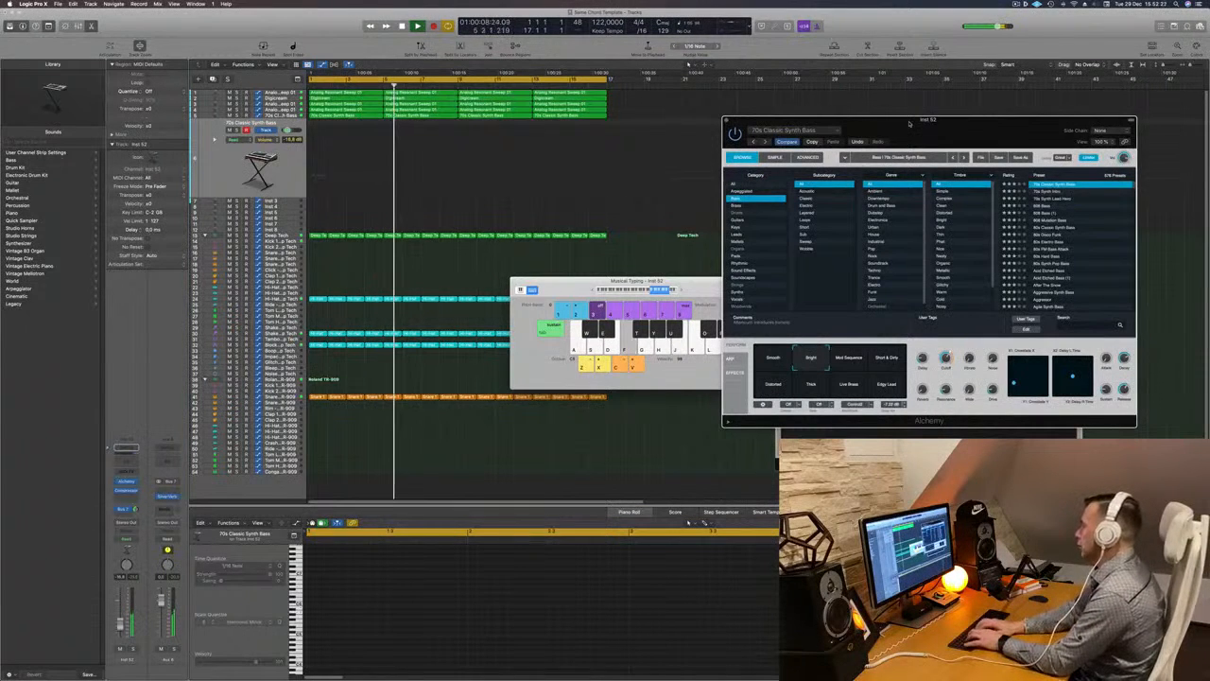
key(s)
key(a)
key(s)
key(d)
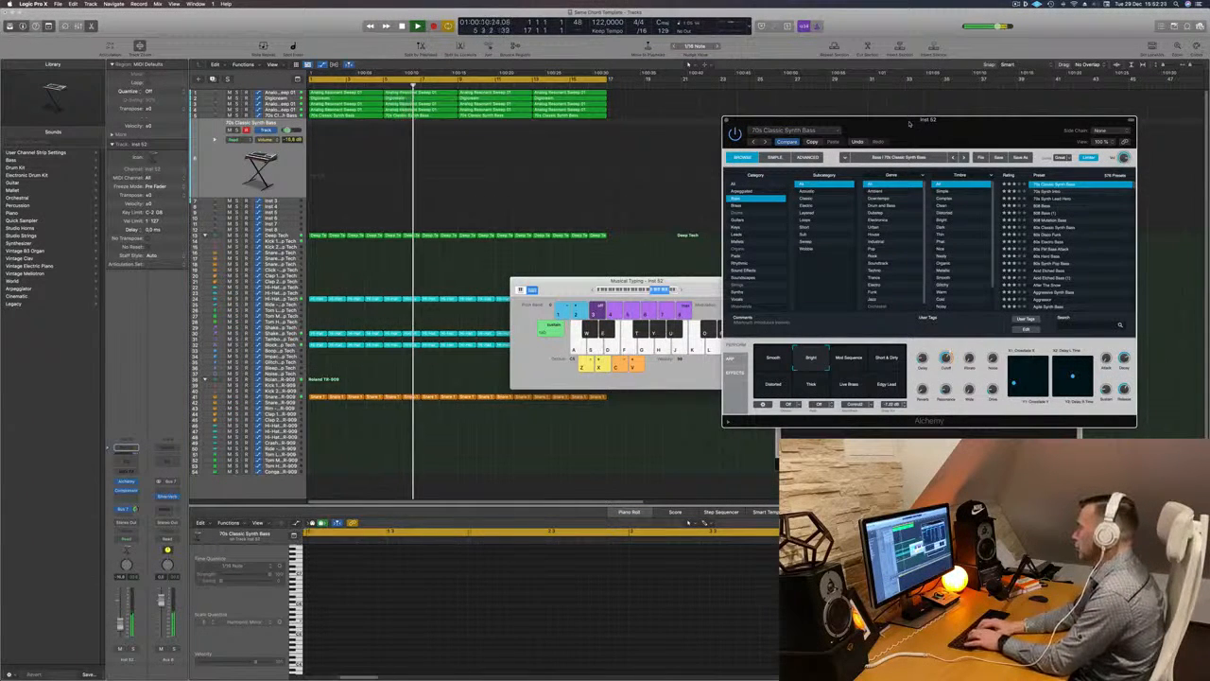
key(f)
key(s)
key(d)
key(f)
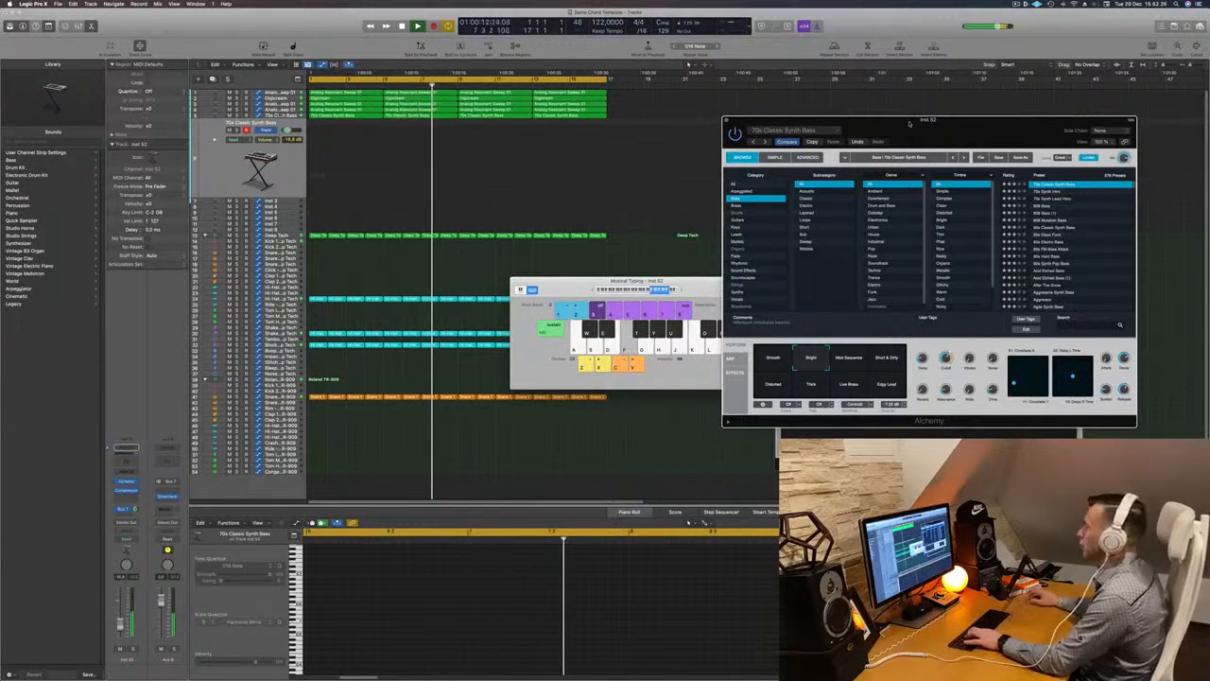
Step: Try Alchemy's Mod Sequence and Short & Dirty snapshots, playing test notes over the loop
click(848, 358)
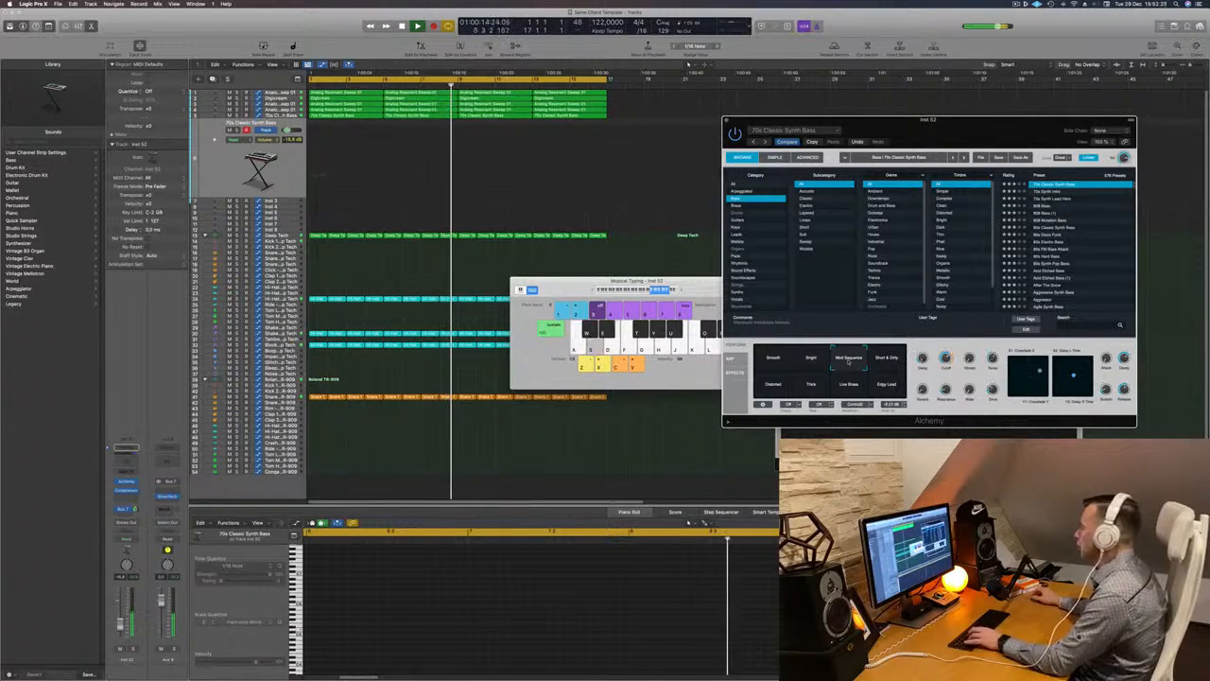
click(886, 358)
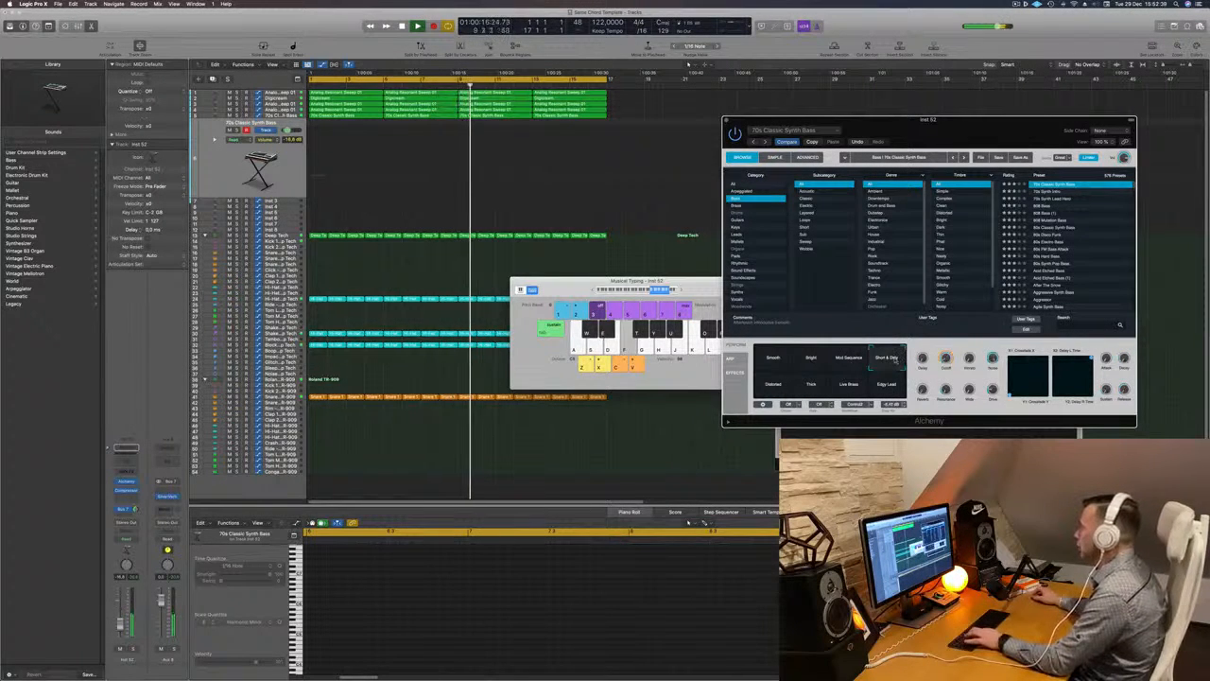
key(d)
key(f)
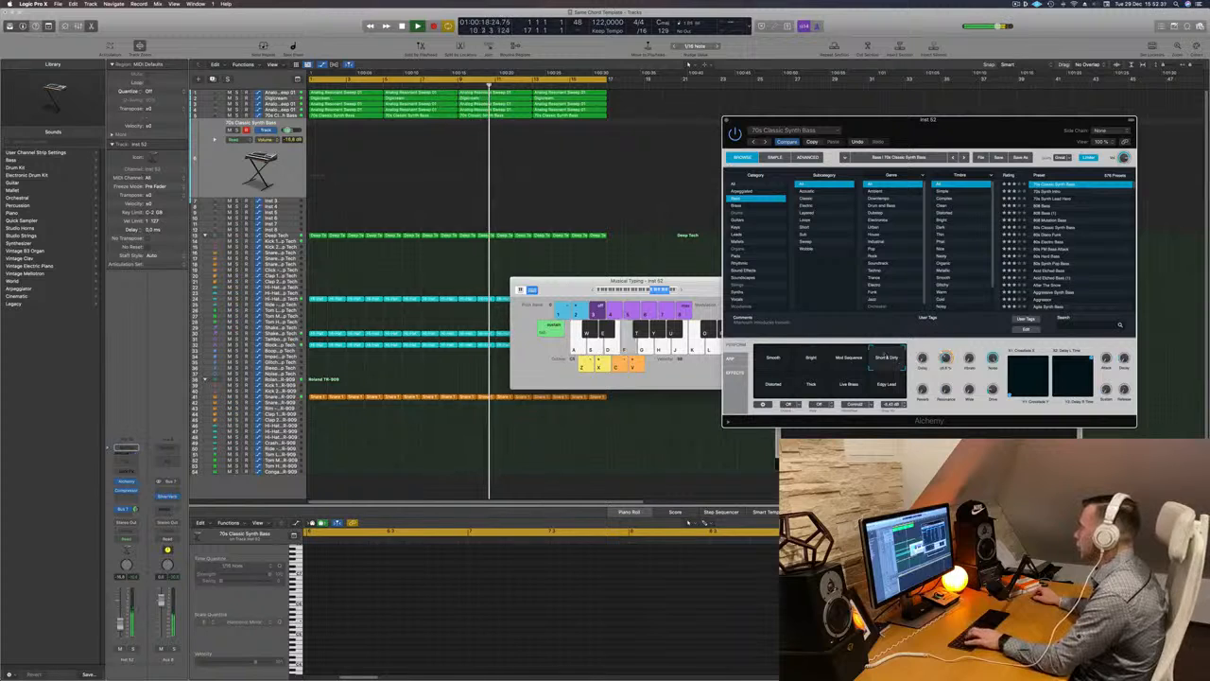
key(s)
key(d)
key(f)
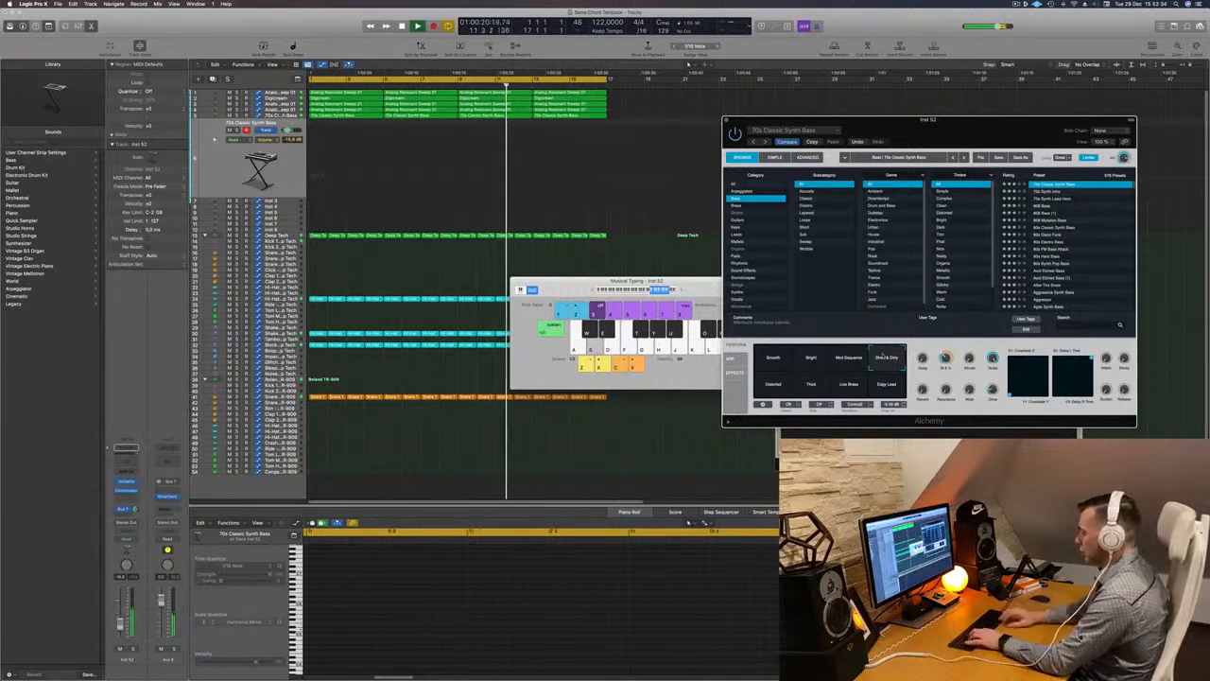
key(g)
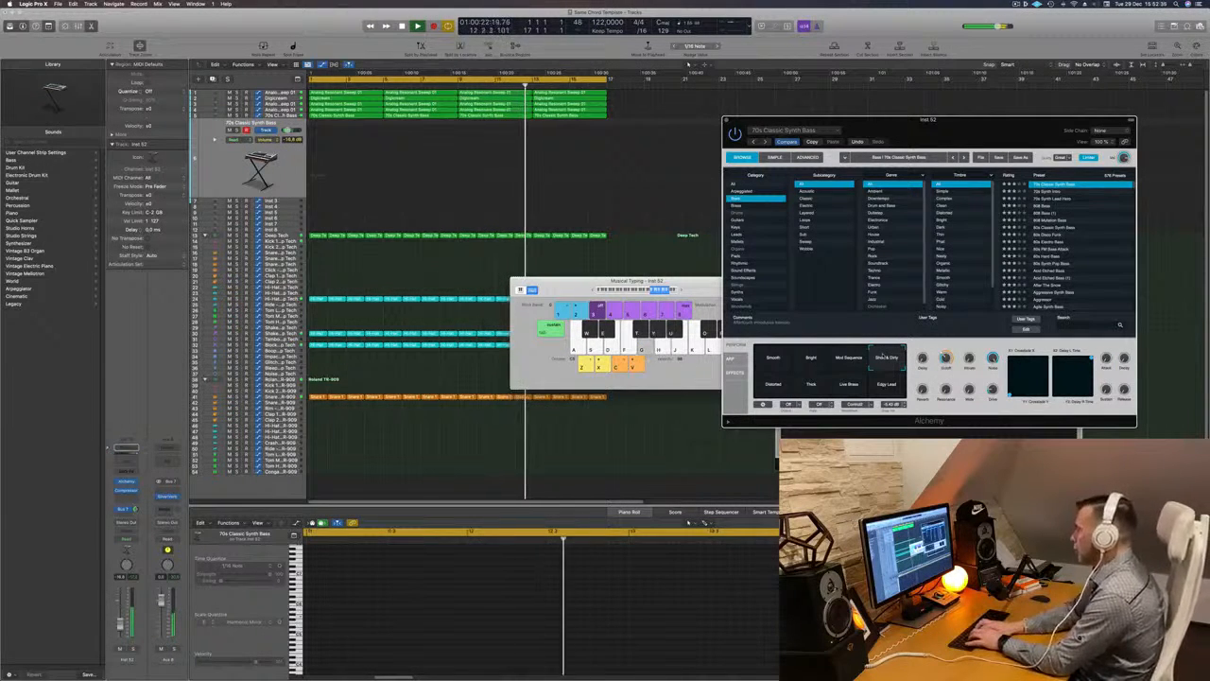
key(f)
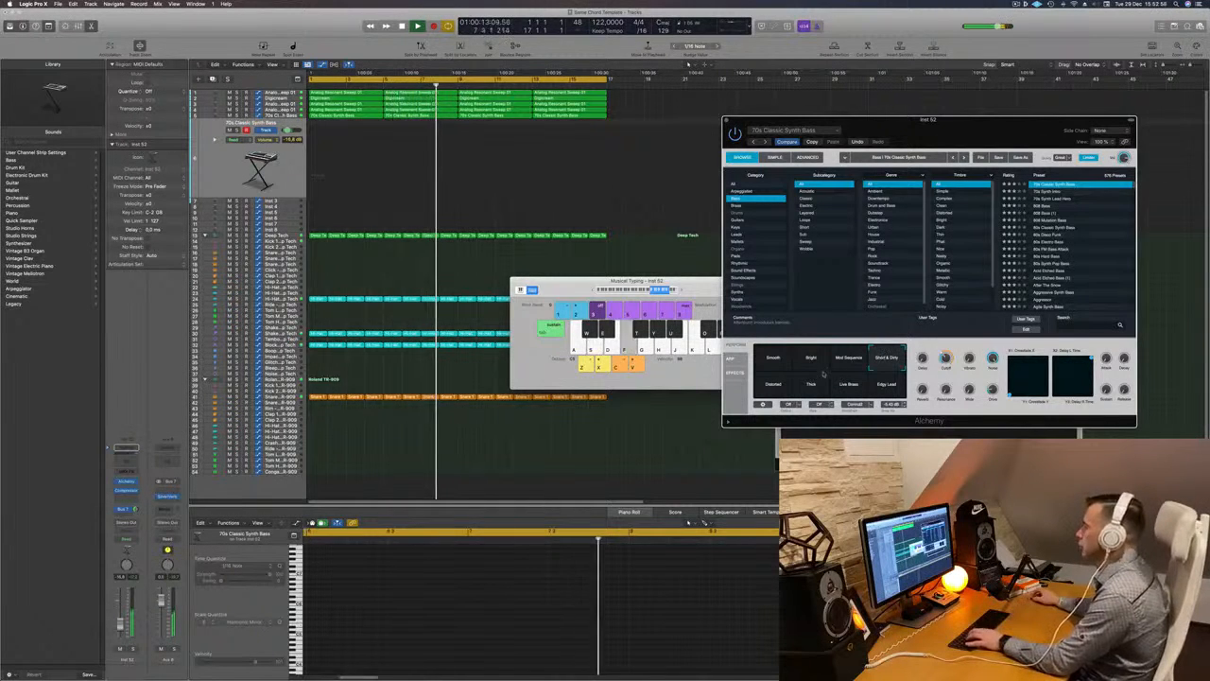
Step: Try the Distorted, Thick, Live Brass and Edgy Lead snapshots in Alchemy, settling on Thick
click(772, 385)
click(810, 384)
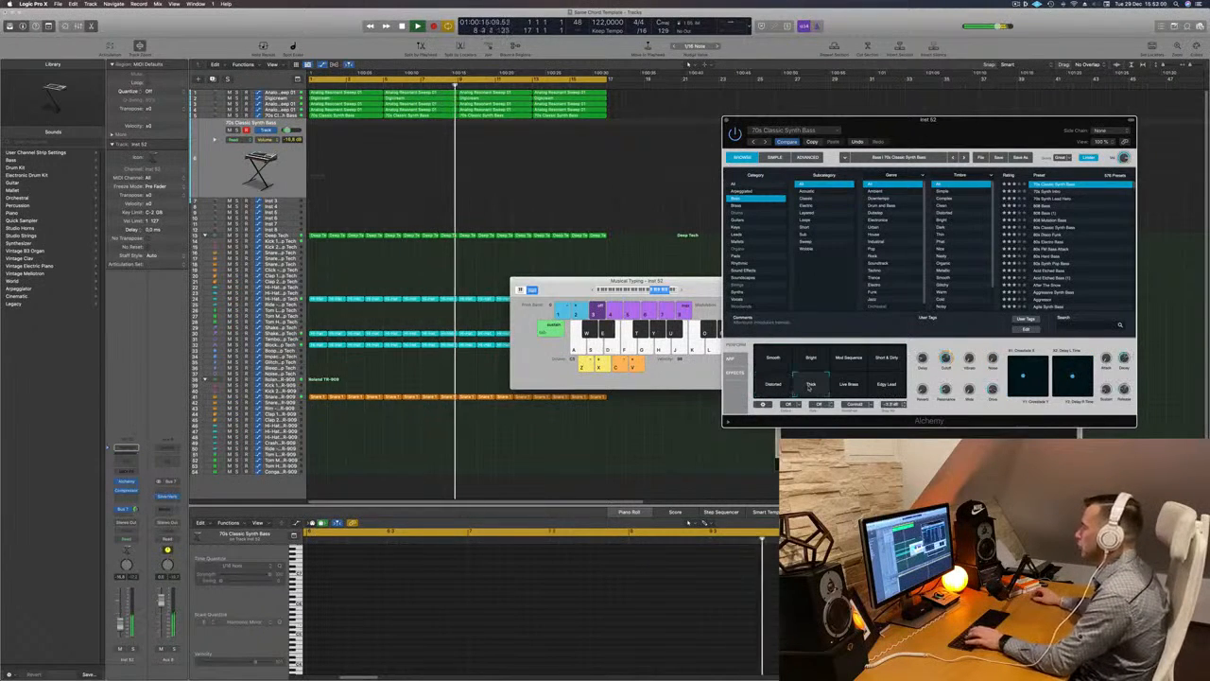
click(841, 385)
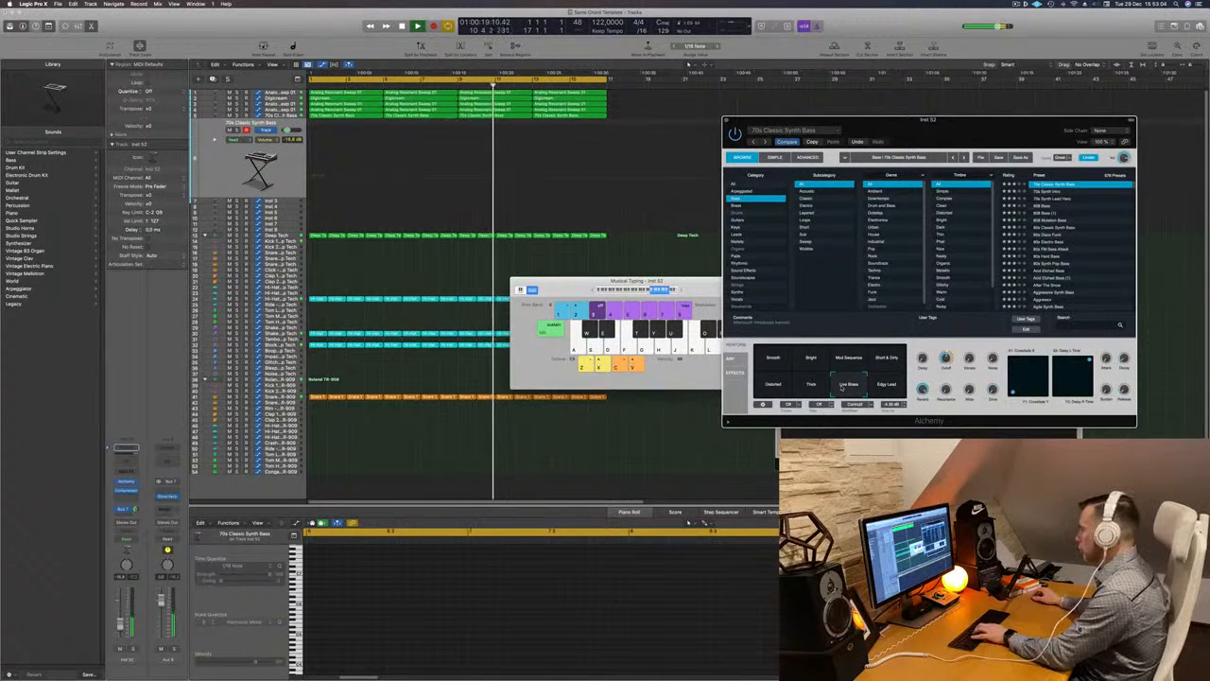
click(886, 384)
click(811, 384)
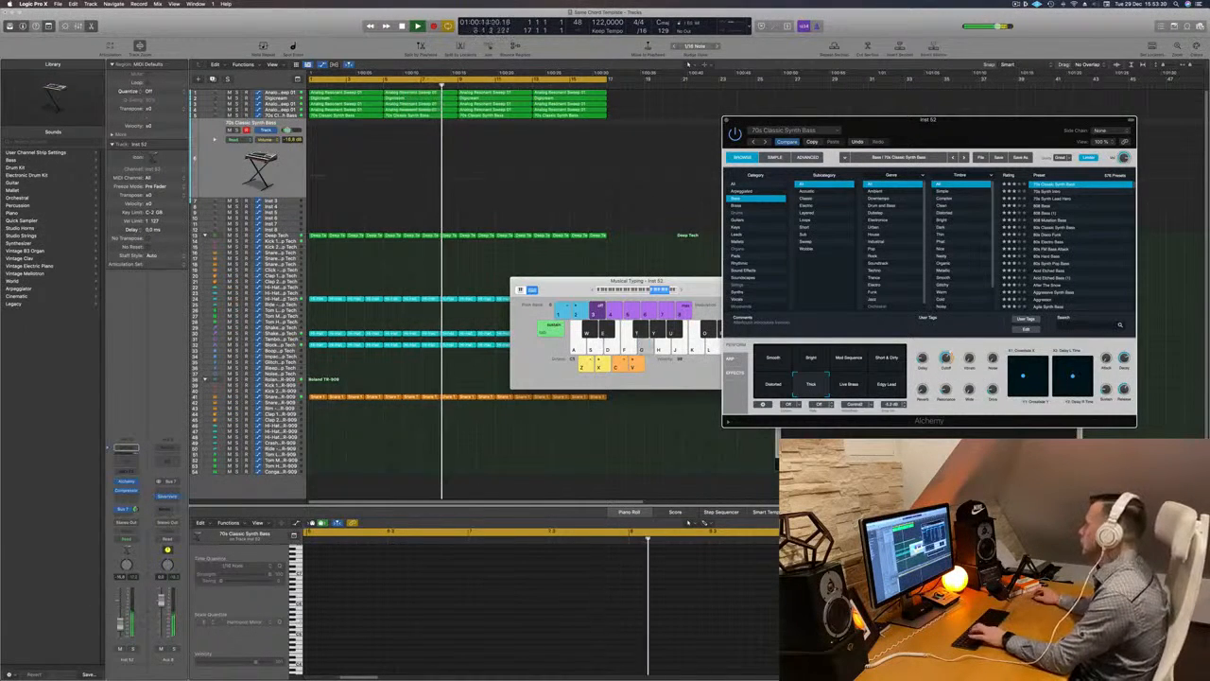
Step: Audition further Alchemy bass presets from 70s Synth Lead Hero through 808 Mutation Bass to 80s Classic Synth Bass
click(1083, 198)
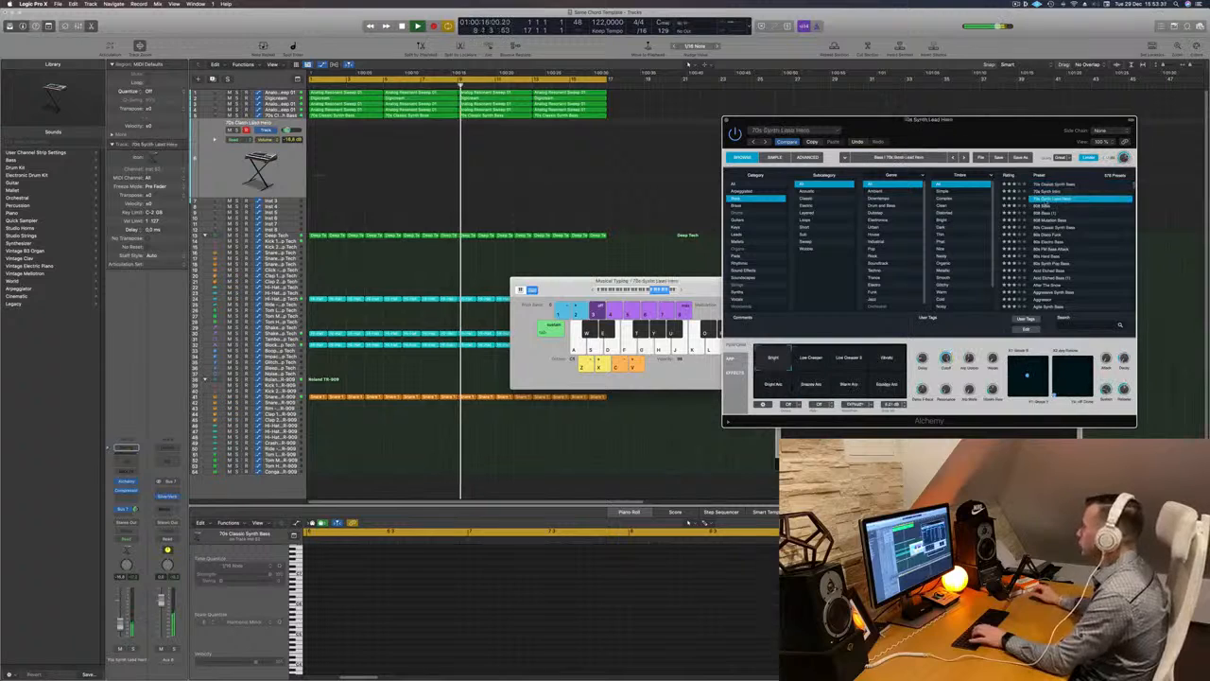
click(1047, 206)
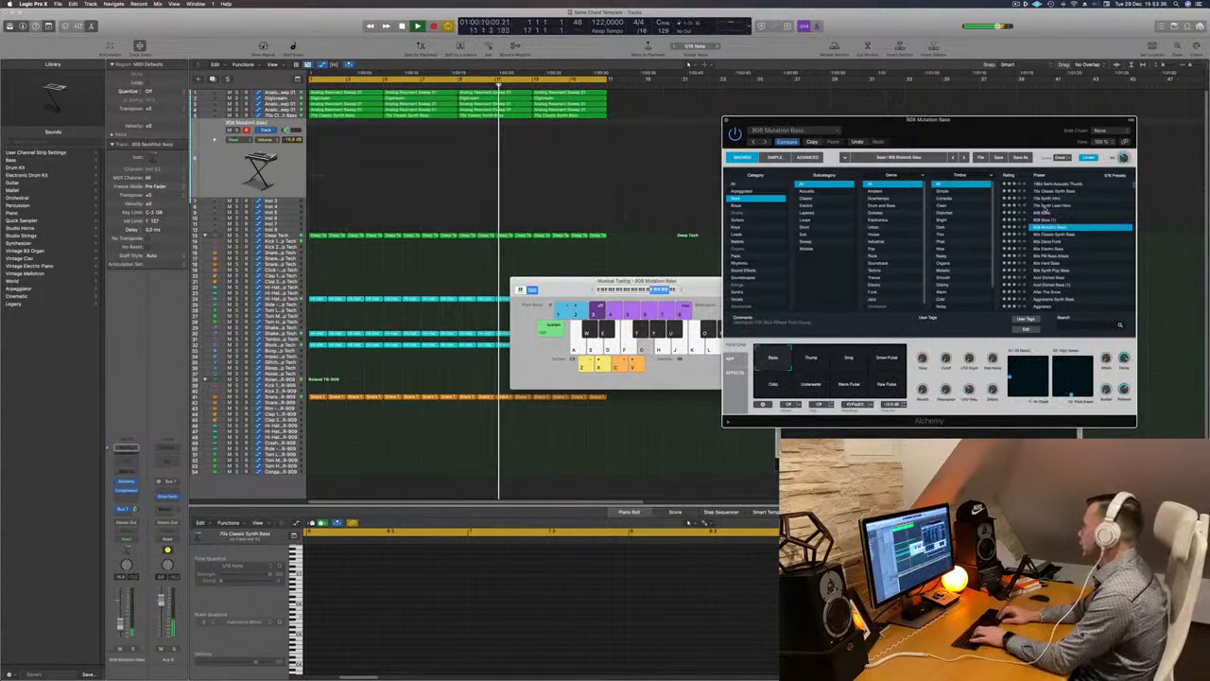
key(Down)
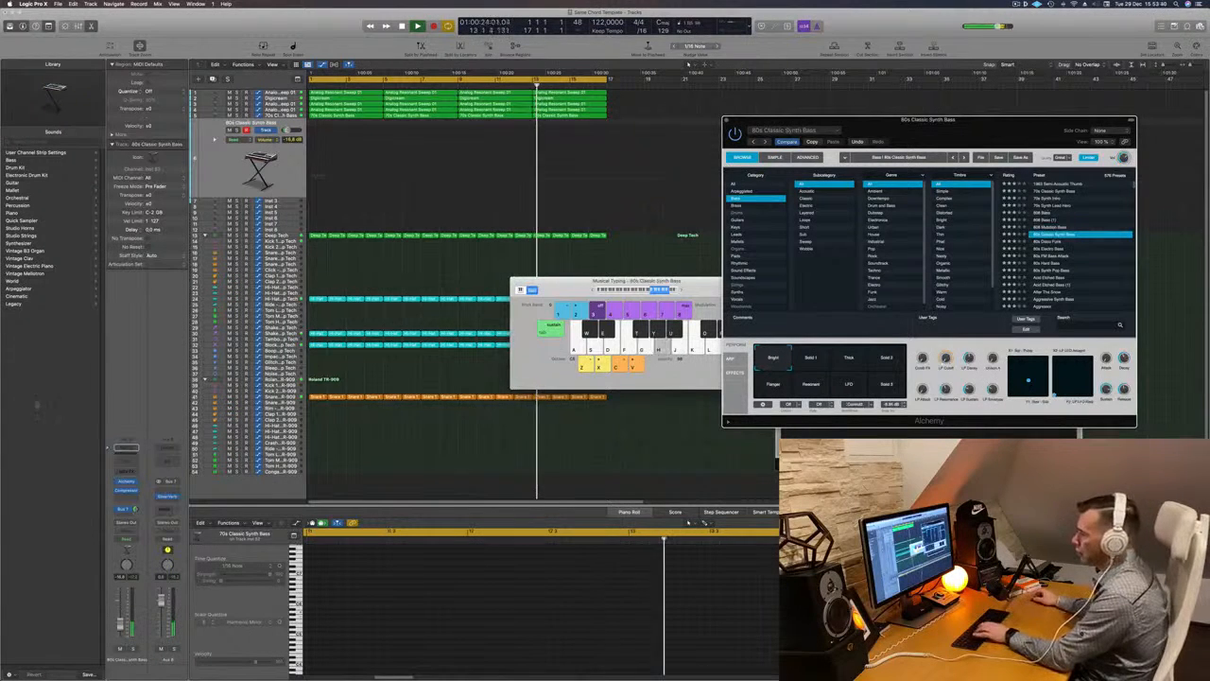
Step: Try the 80s Disco Funk preset while adjusting the track volume, and switch Alchemy to 80s FM Bass Attack
key(super+w)
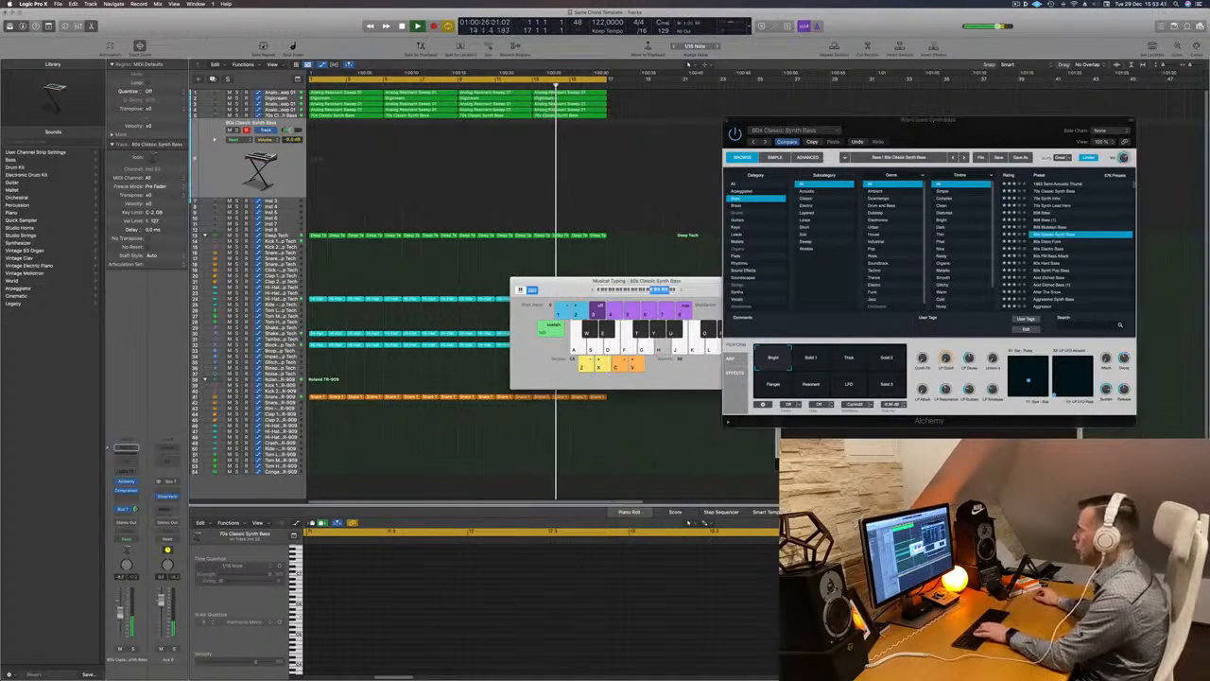
click(1056, 241)
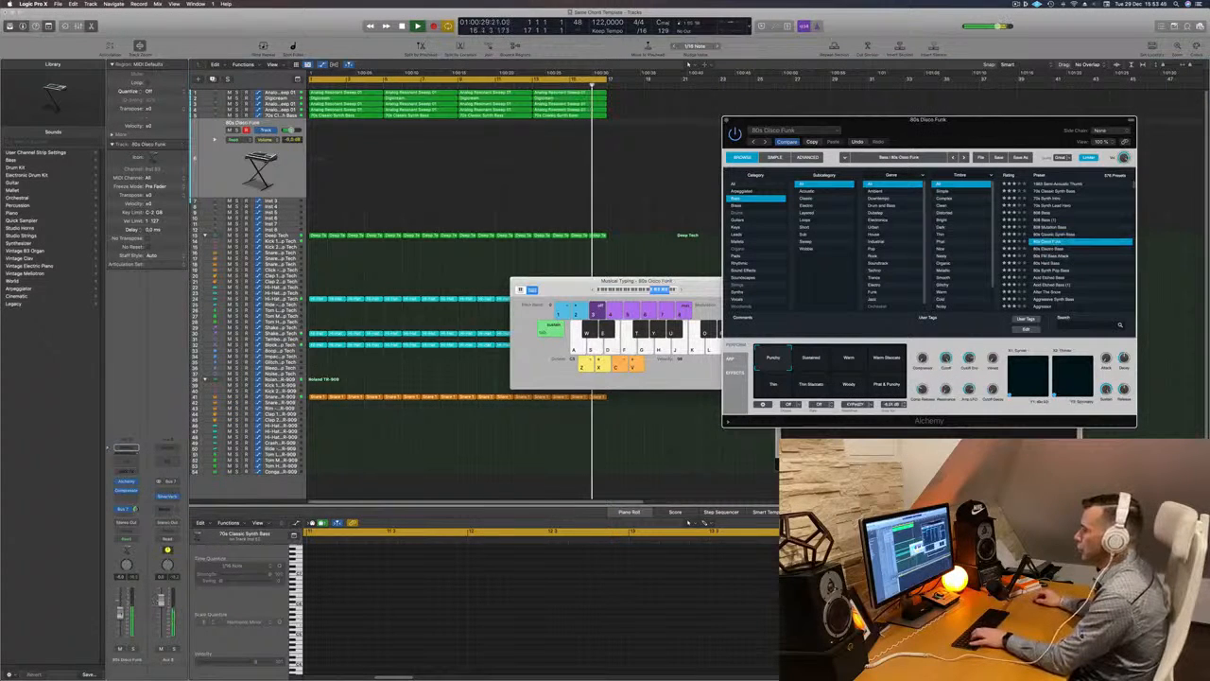
drag(120, 621, 120, 619)
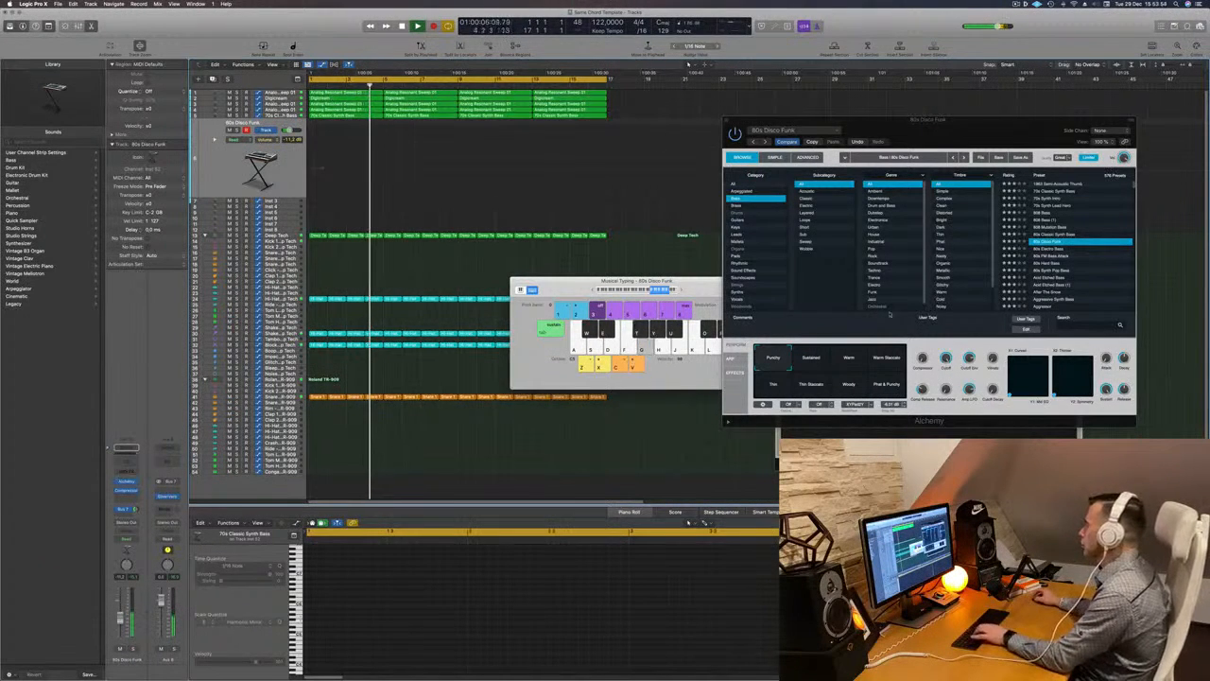
click(1048, 257)
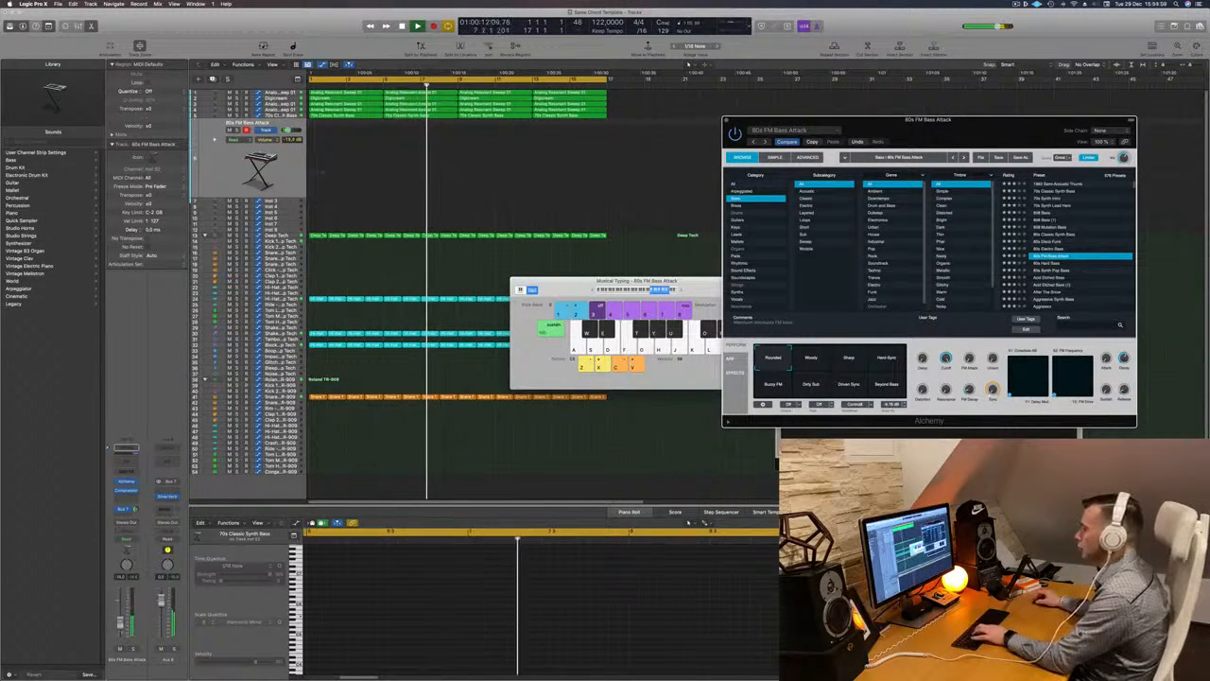
Step: Fine-tune the track volume and play test notes with the 80s FM Bass Attack preset over the loop
drag(121, 623, 121, 620)
key(f)
key(a)
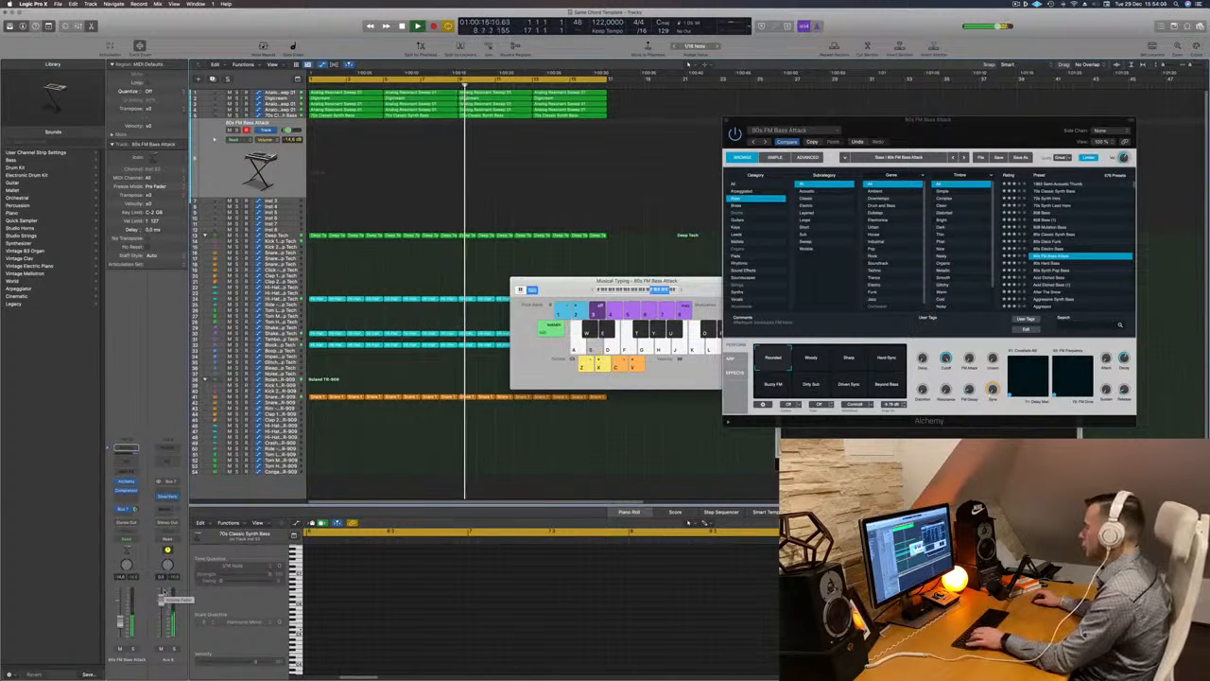
key(a)
key(s)
key(d)
key(a)
key(s)
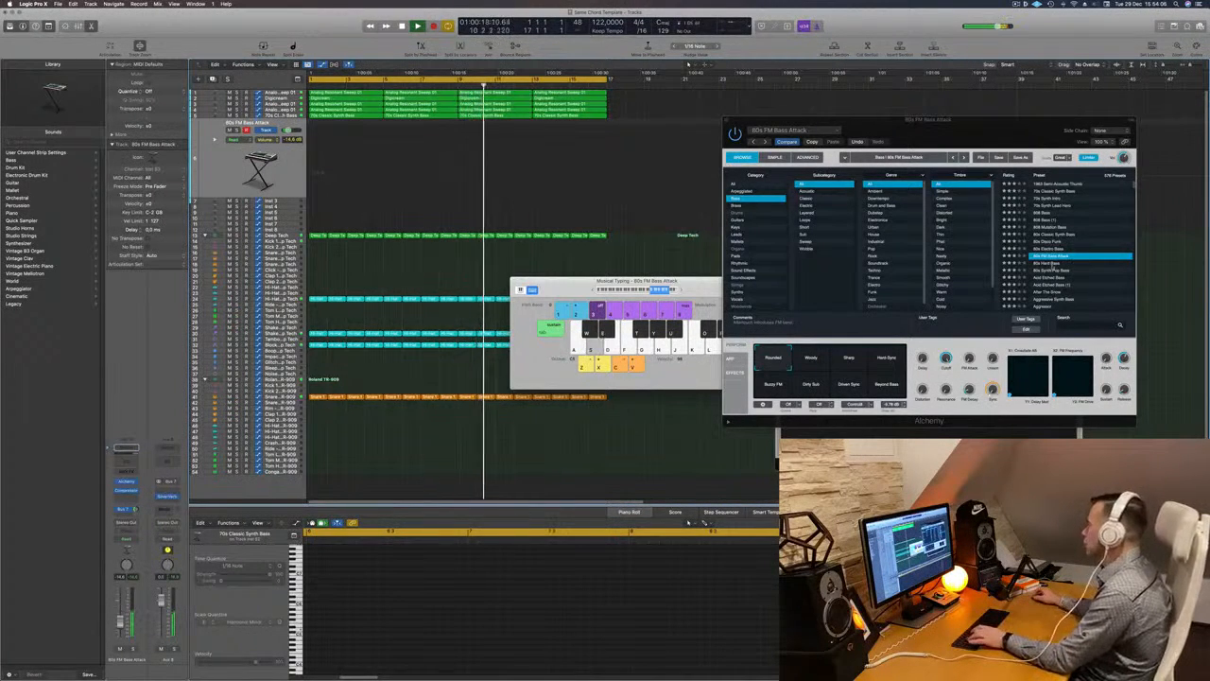
Step: Try the 80s Synth Pop Bass and After The Snow presets in Alchemy over the loop
click(1051, 271)
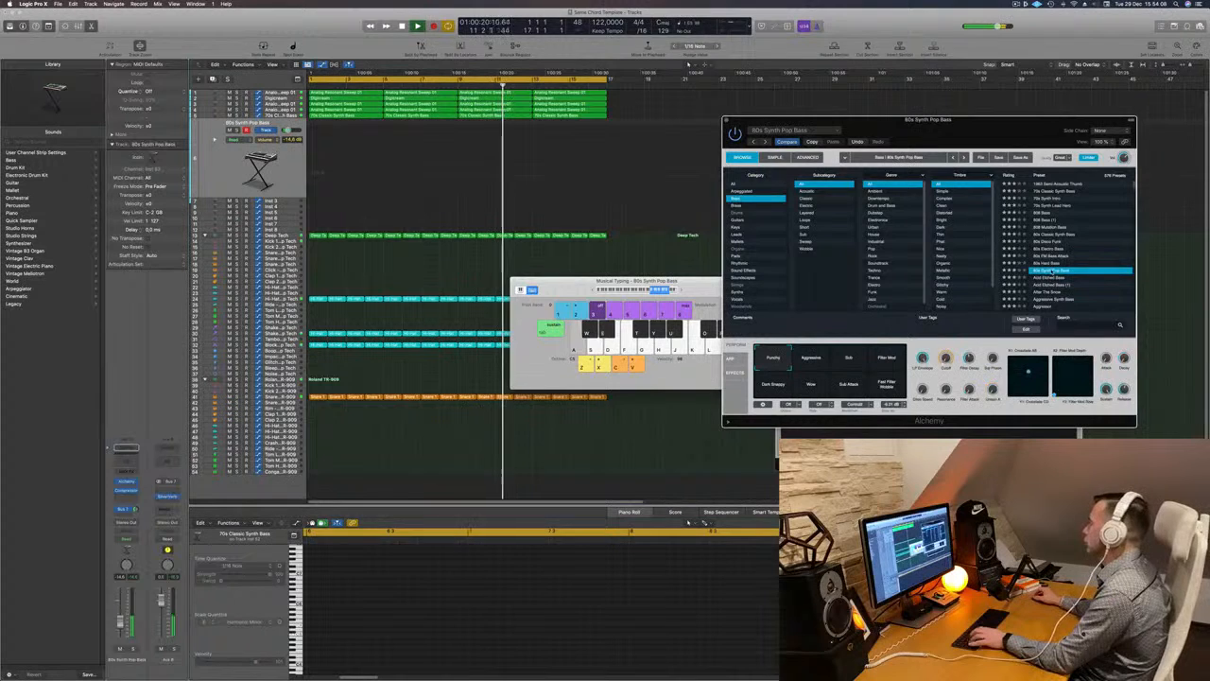
click(1053, 292)
scroll(1059, 284, down, 3)
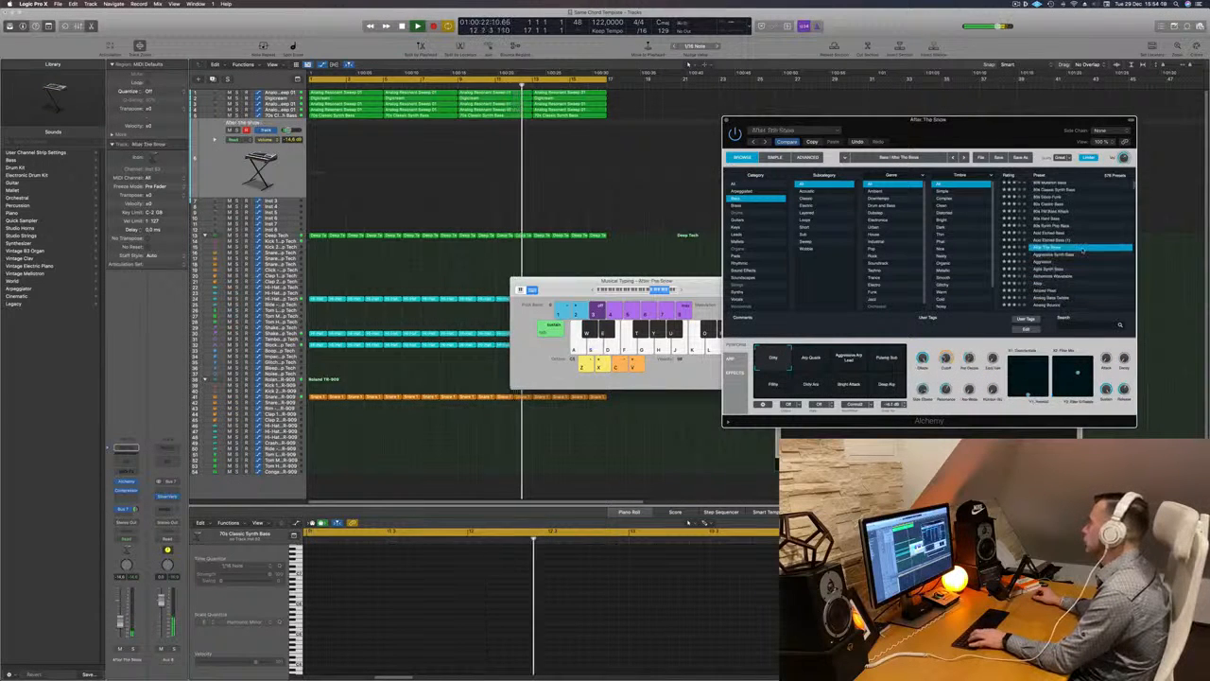
Step: Browse Alchemy's Keys category and try Autoharp-Binaural with test notes in a lower octave
click(737, 229)
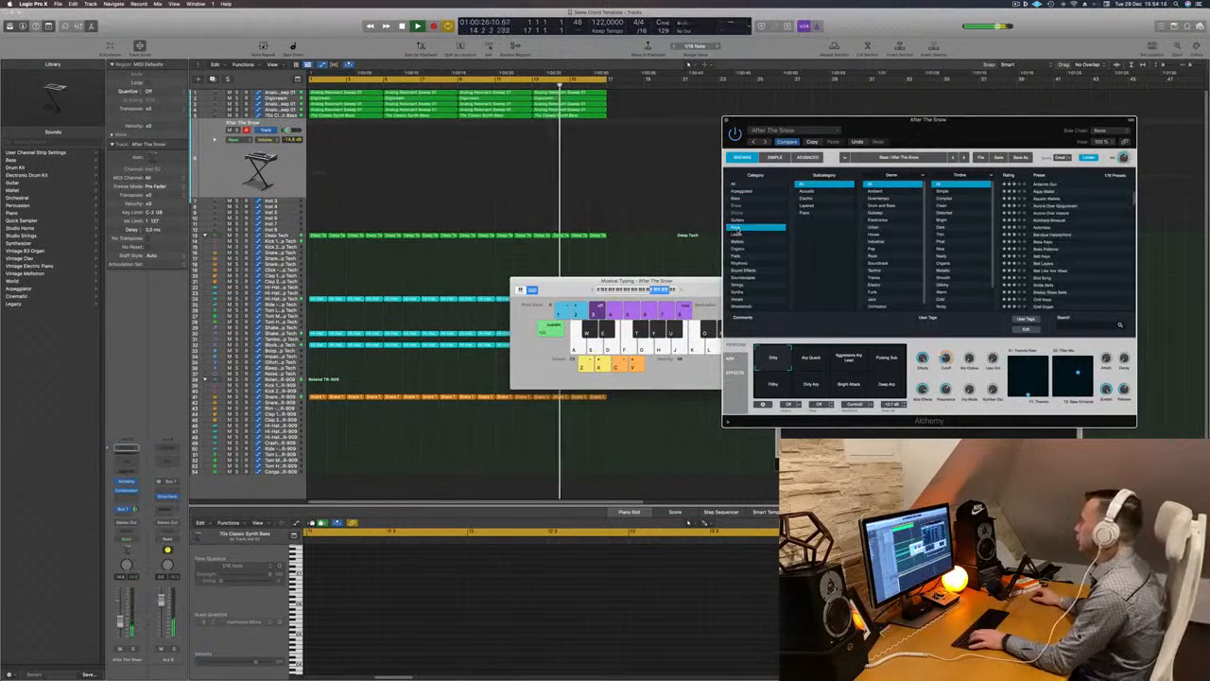
click(1049, 220)
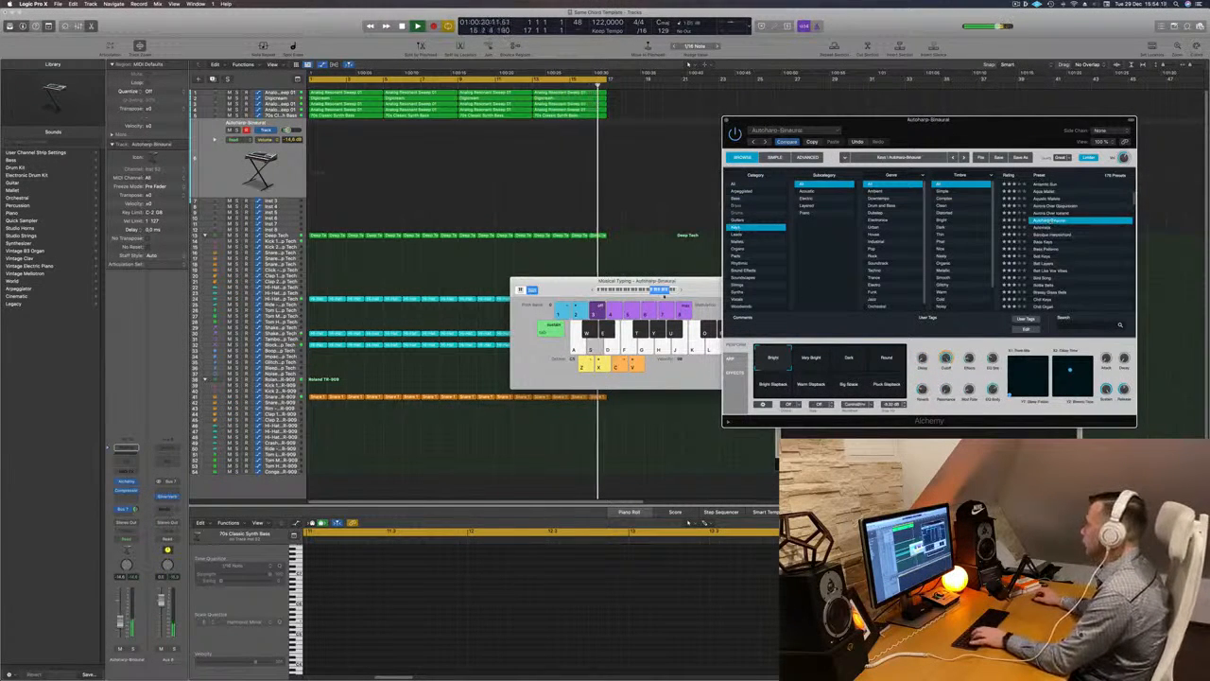
click(653, 290)
key(d)
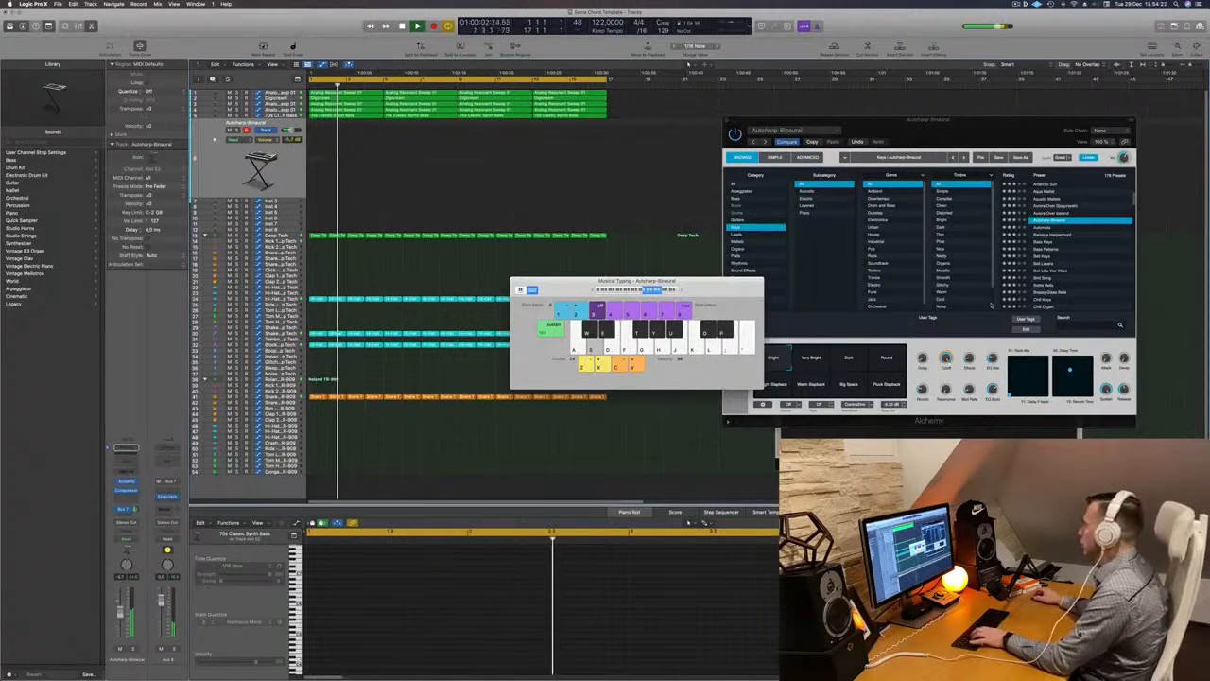
Step: Try the Bird Song and Brassy Glass Bells presets, playing test notes over the loop
click(1042, 277)
click(1041, 278)
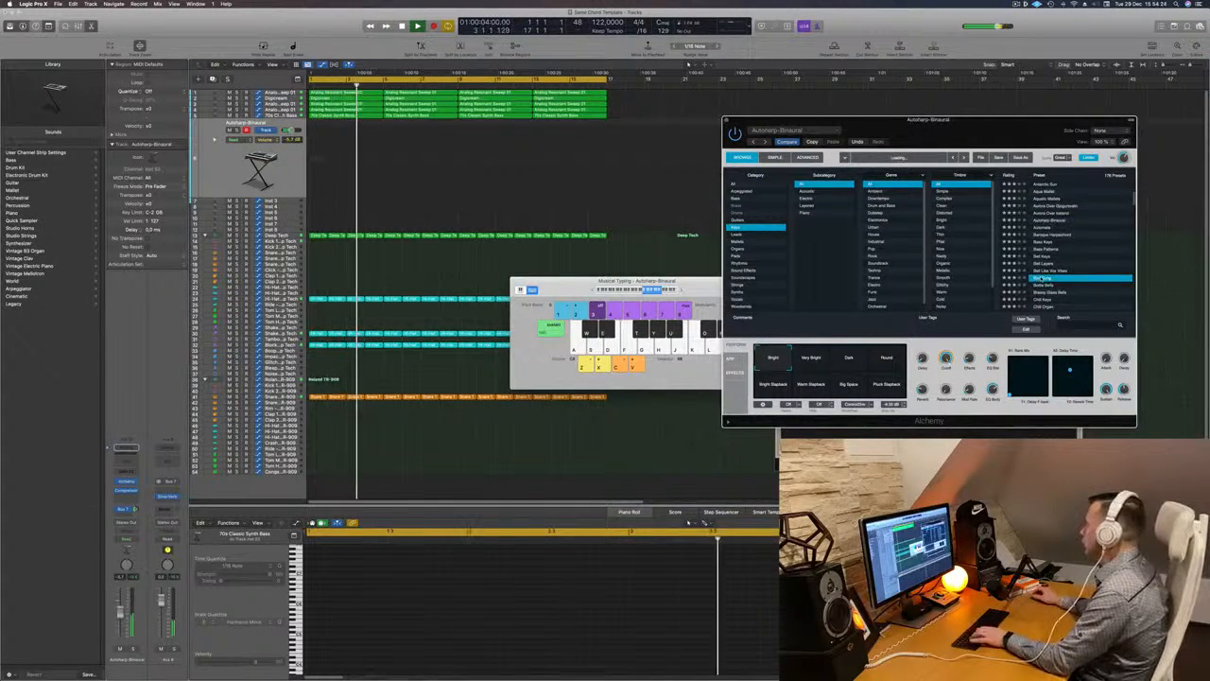
key(f)
scroll(1056, 268, down, 2)
key(s)
key(d)
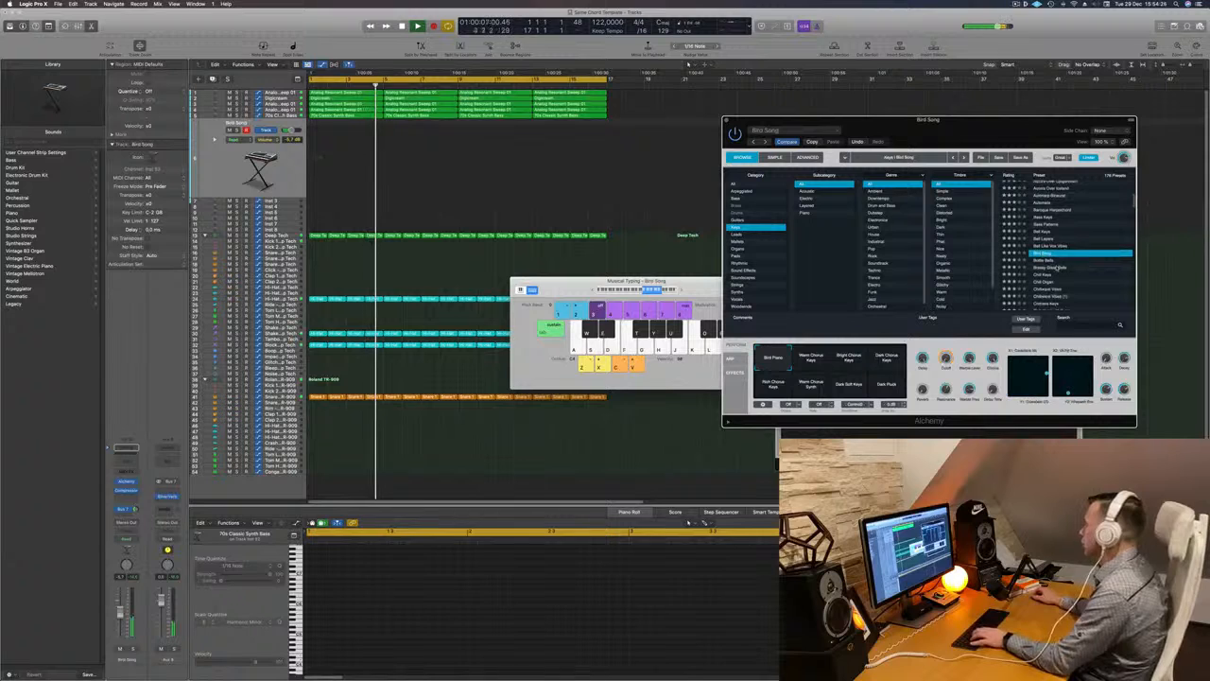
click(1056, 268)
key(f)
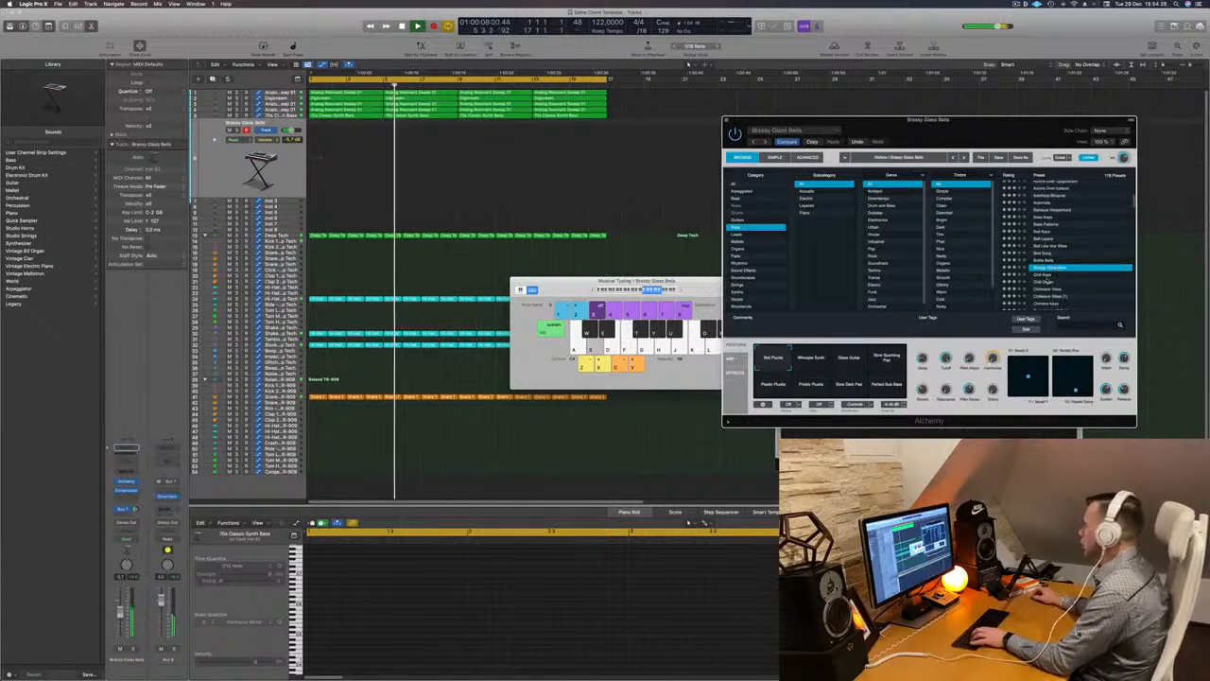
Step: Try the Chill Keys preset, shifting Musical Typing to a lower octave range and playing test notes
click(1045, 275)
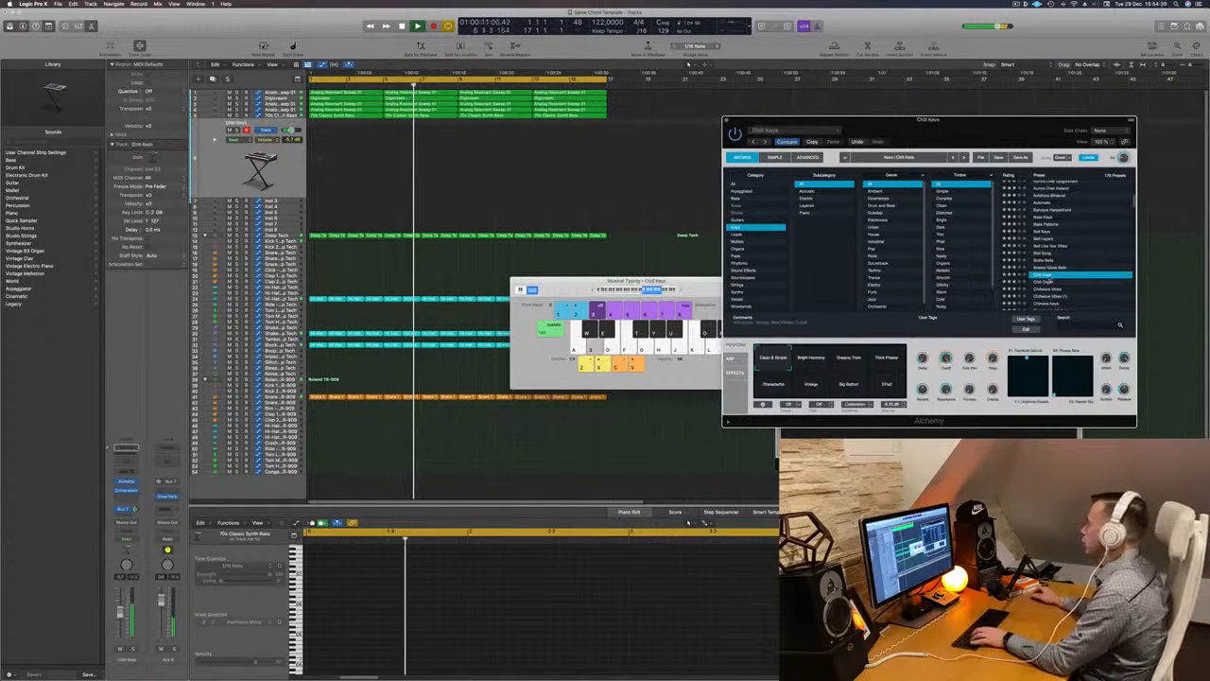
key(f)
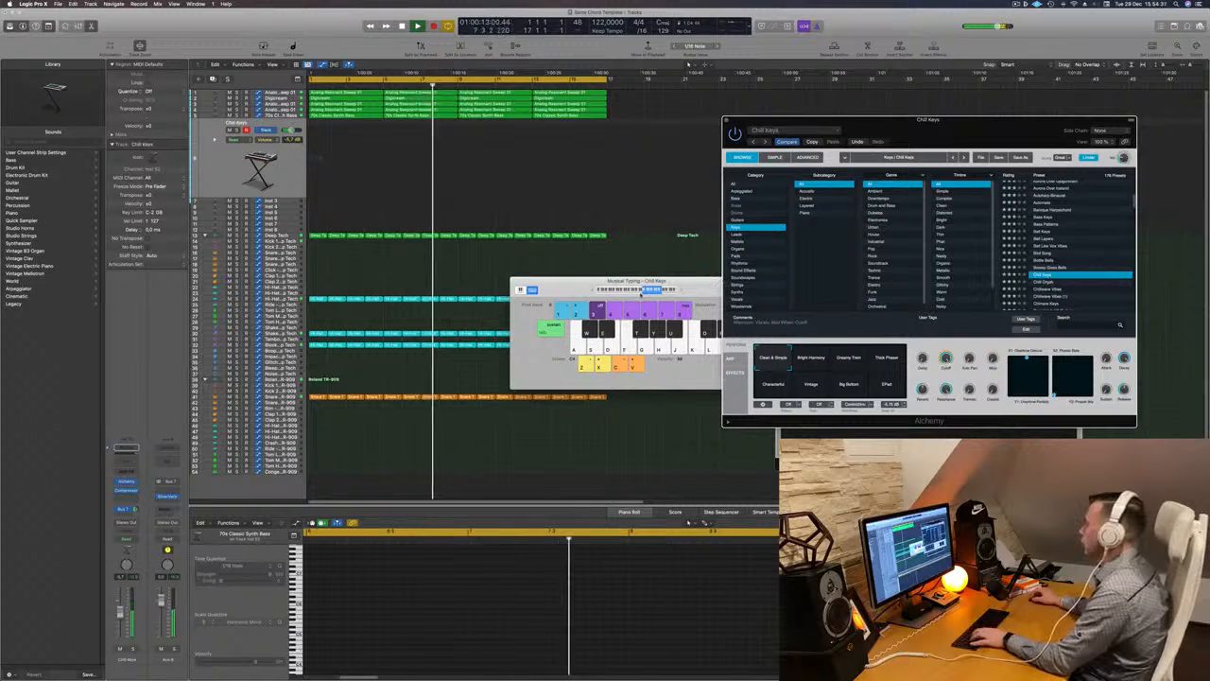
click(644, 292)
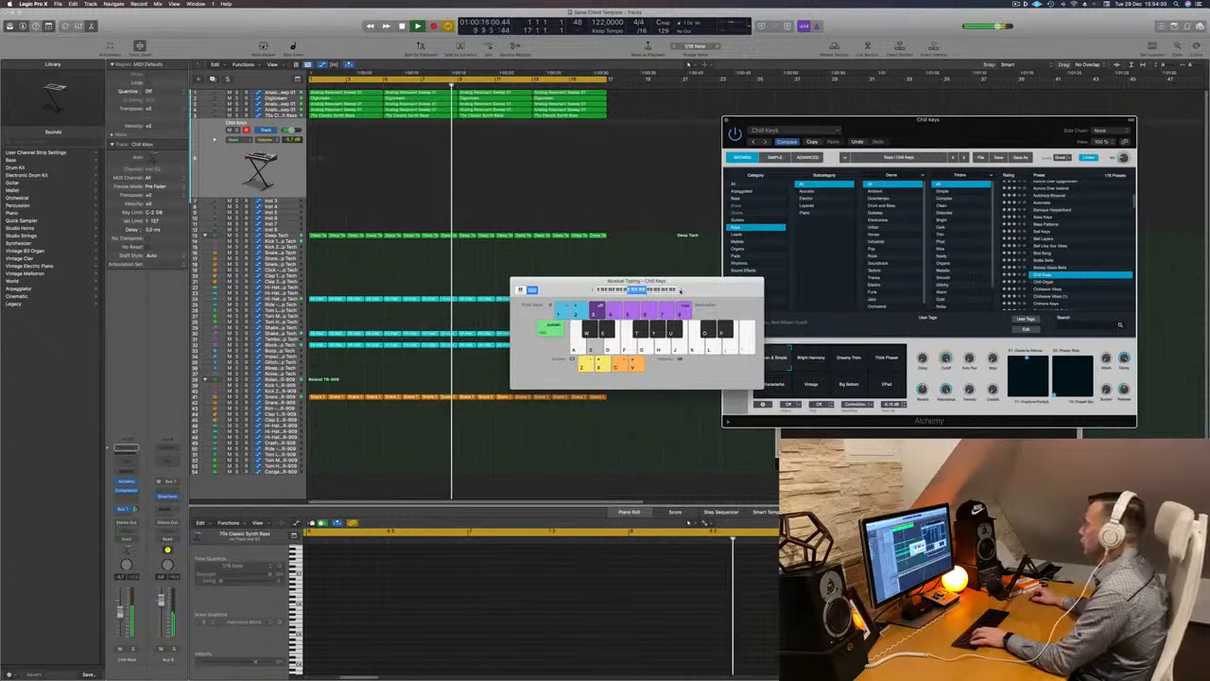
key(s)
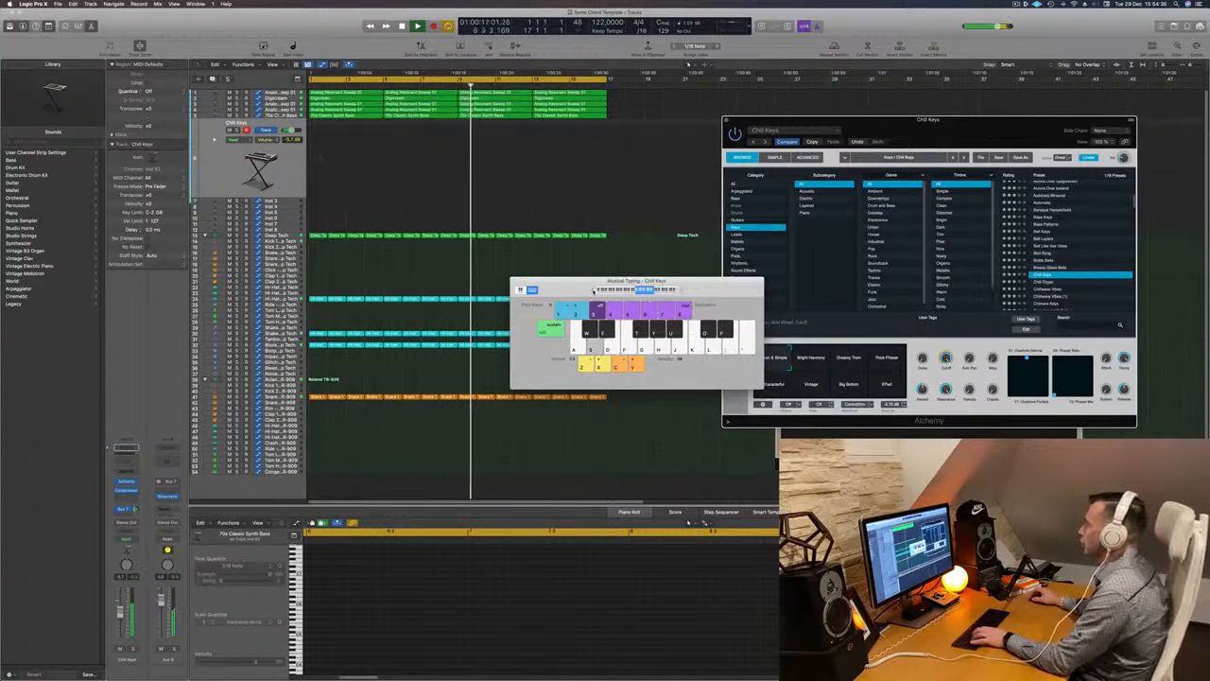
key(d)
key(f)
key(s)
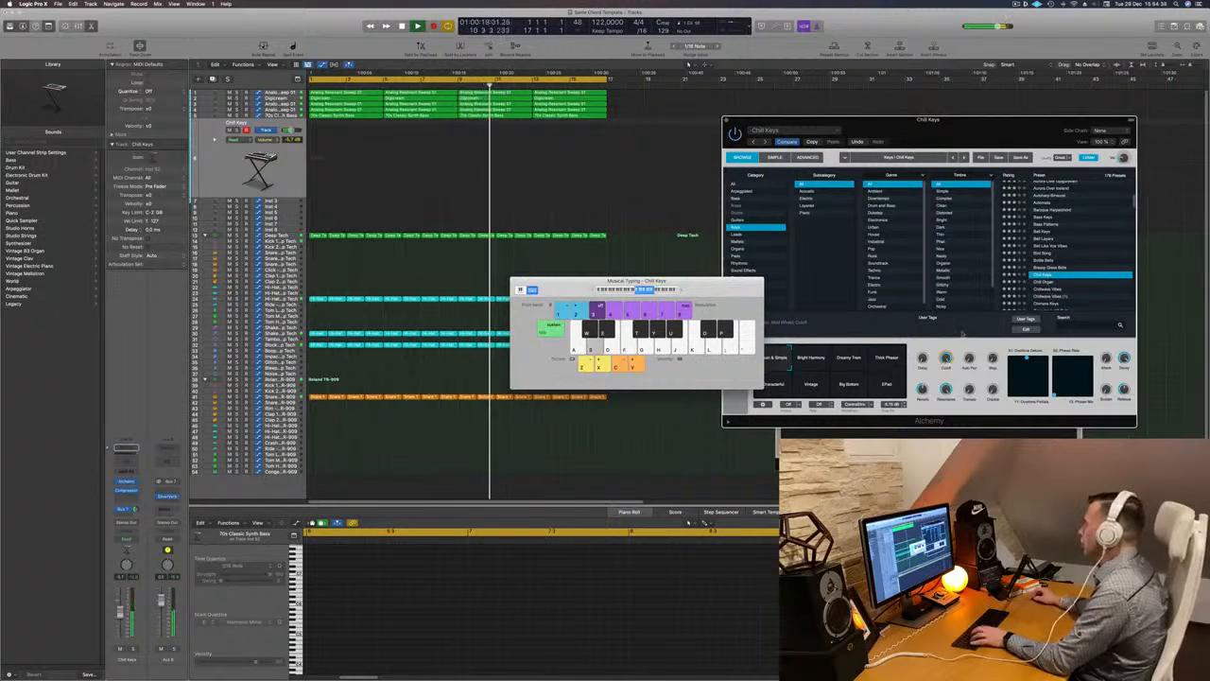
Step: Audition the Chill Keys snapshots, including Bright Harmony, Characterful and Big Bottom, with test notes over the loop
click(847, 363)
click(799, 359)
key(d)
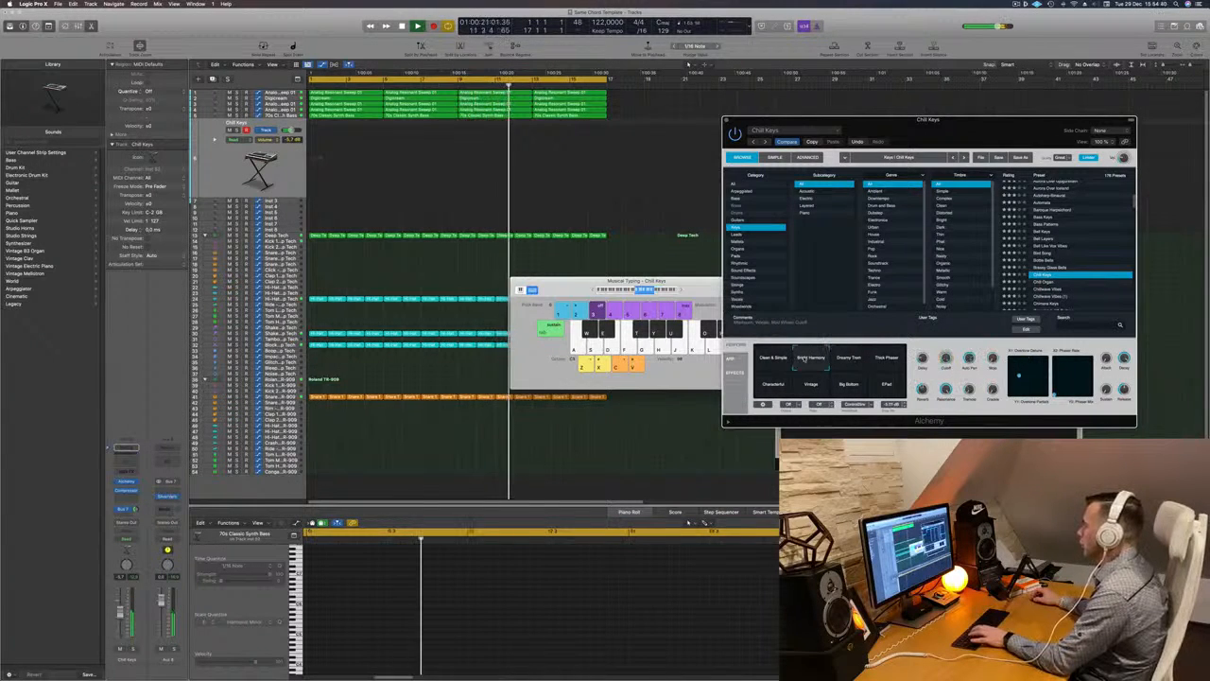
key(f)
click(898, 359)
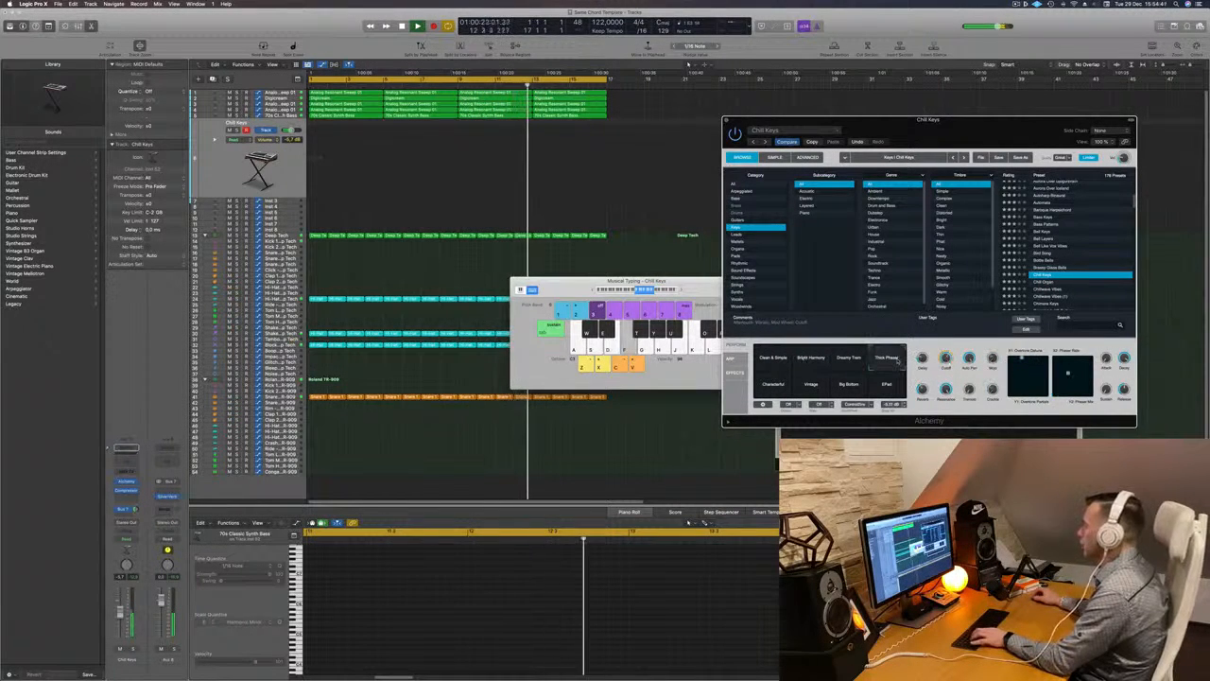
click(784, 384)
key(s)
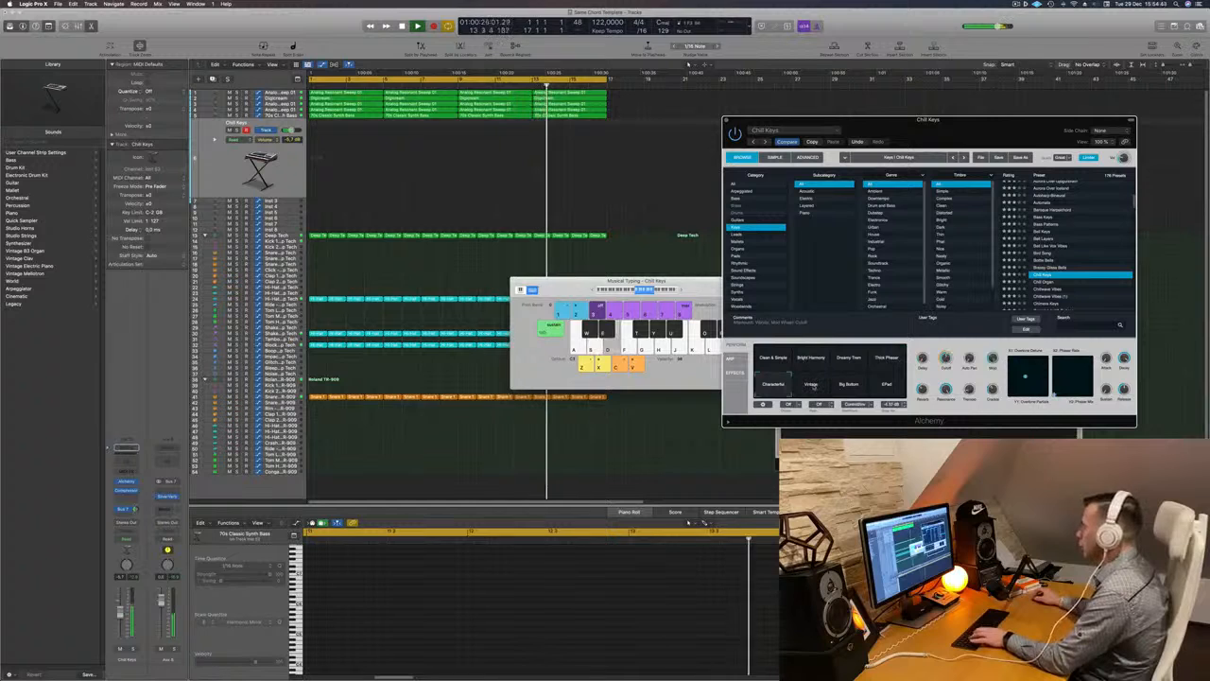
click(849, 381)
click(890, 385)
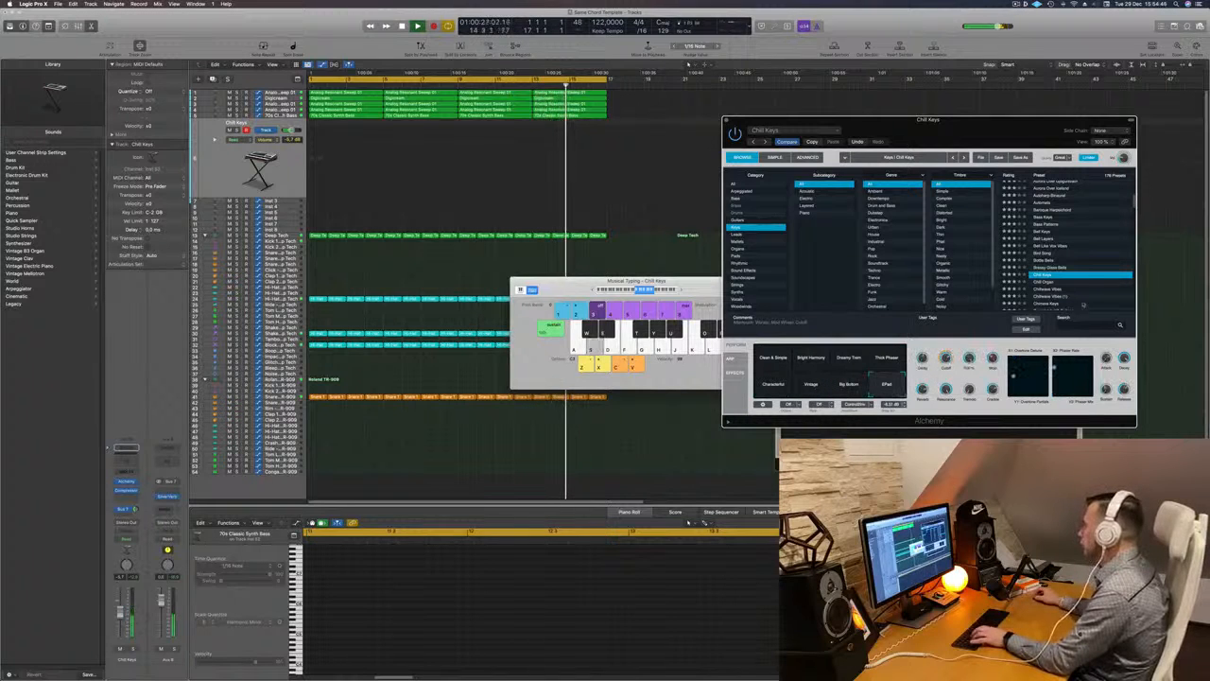
Step: Load the Chillwave Vibes preset in Alchemy and shift the Musical Typing window slightly
scroll(1071, 293, down, 1)
click(1049, 282)
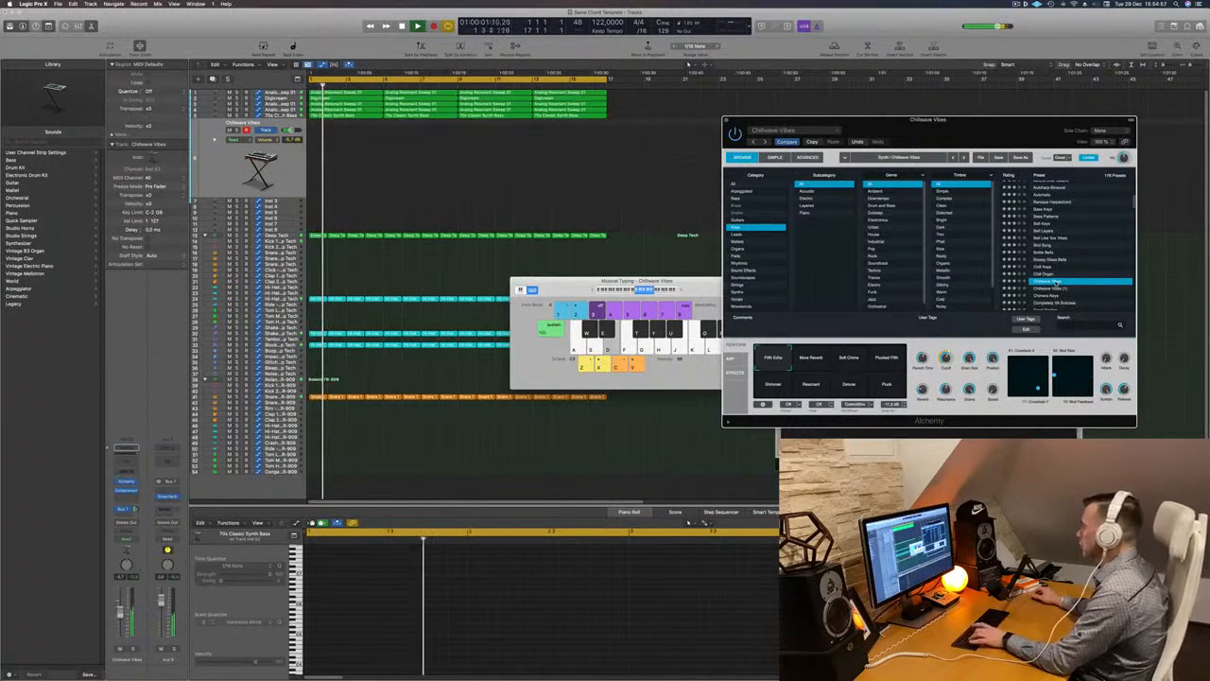
drag(688, 283, 678, 282)
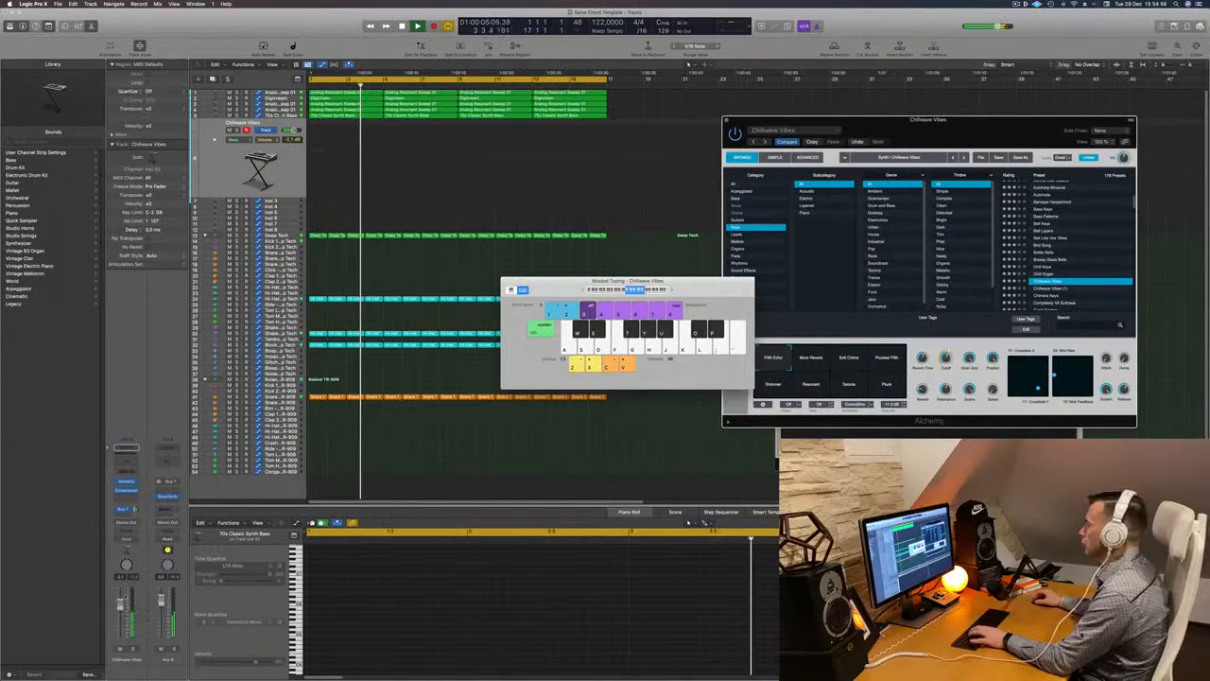
Step: Try the Soft Chime, Plucked Fifth and Pluck snapshots of Chillwave Vibes with test notes, settling on Pluck
click(850, 367)
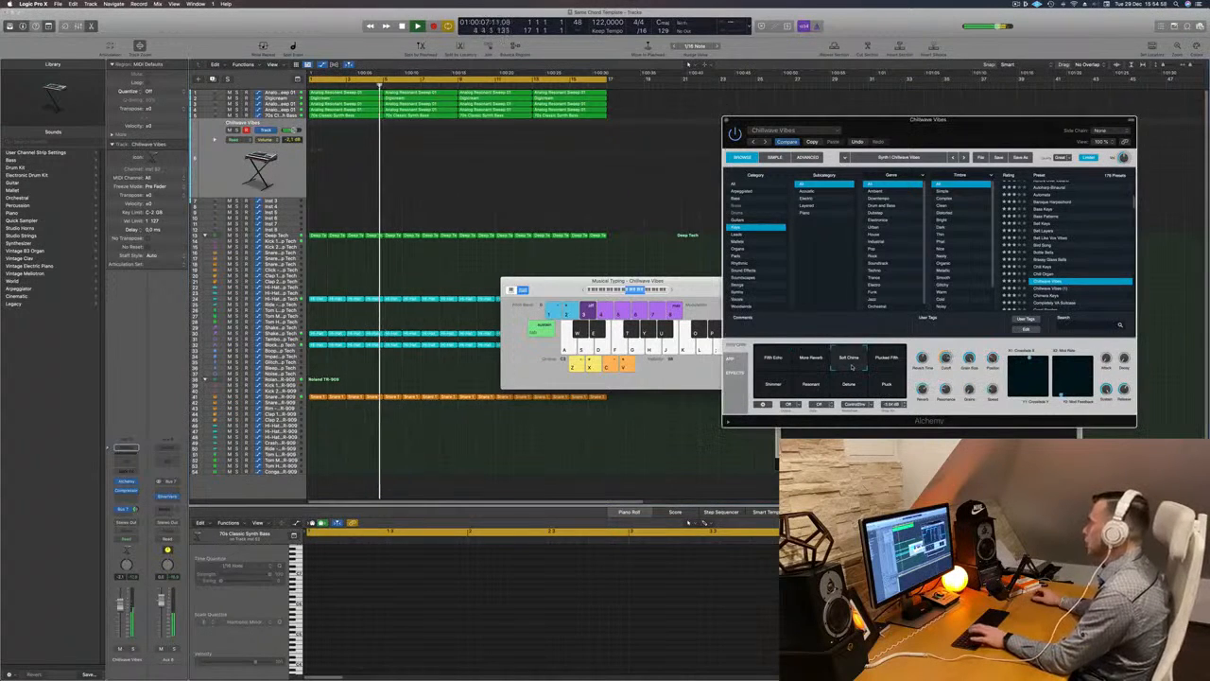
key(s)
key(d)
click(890, 364)
key(d)
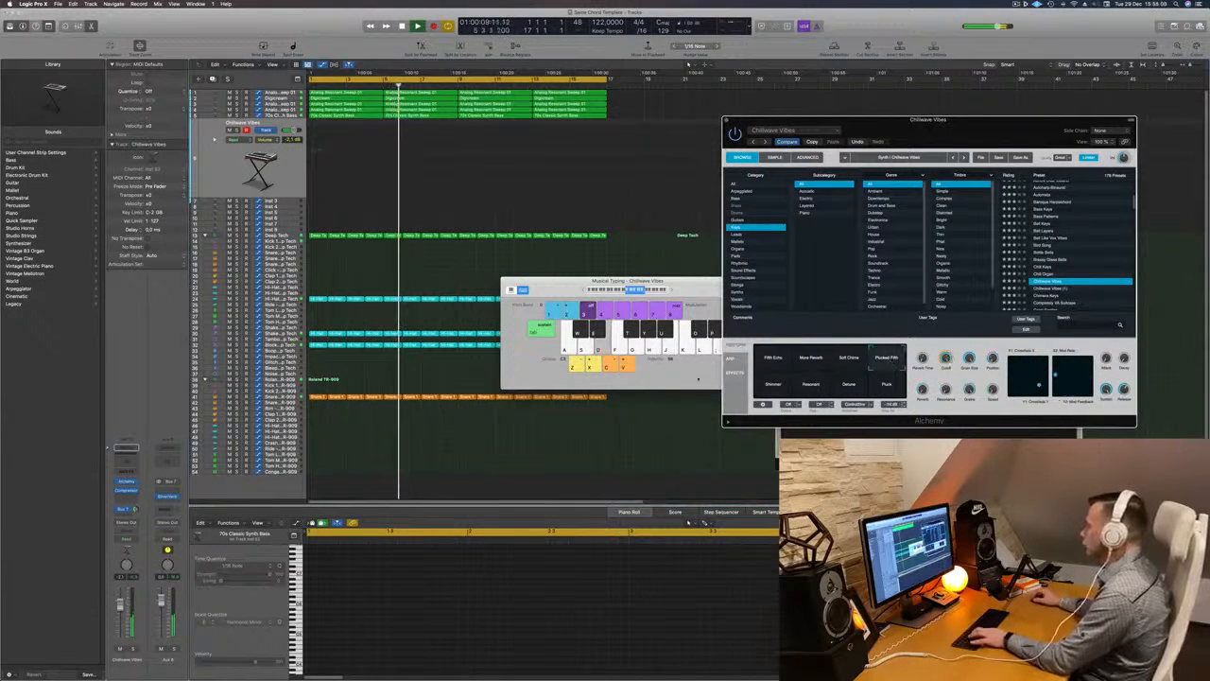
key(f)
click(891, 385)
key(d)
key(f)
key(s)
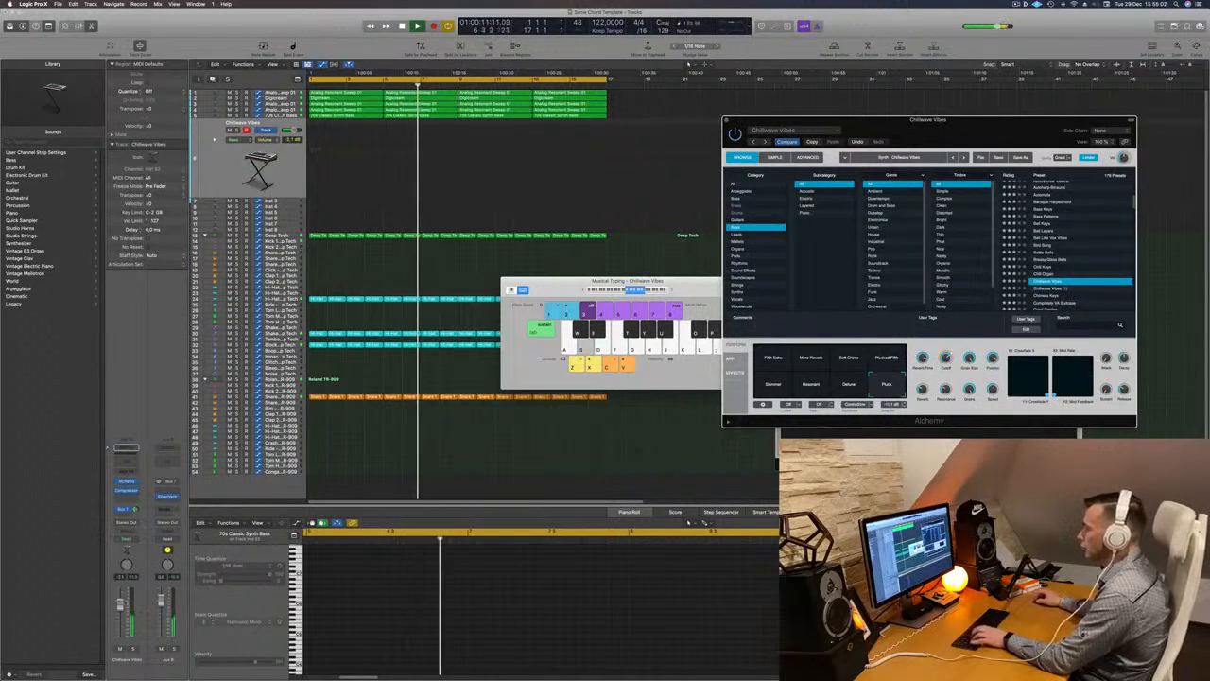
key(d)
key(f)
Step: Raise the track volume to +2.4 dB and adjust Alchemy's output volume while playing test notes
drag(120, 604, 120, 593)
key(d)
key(f)
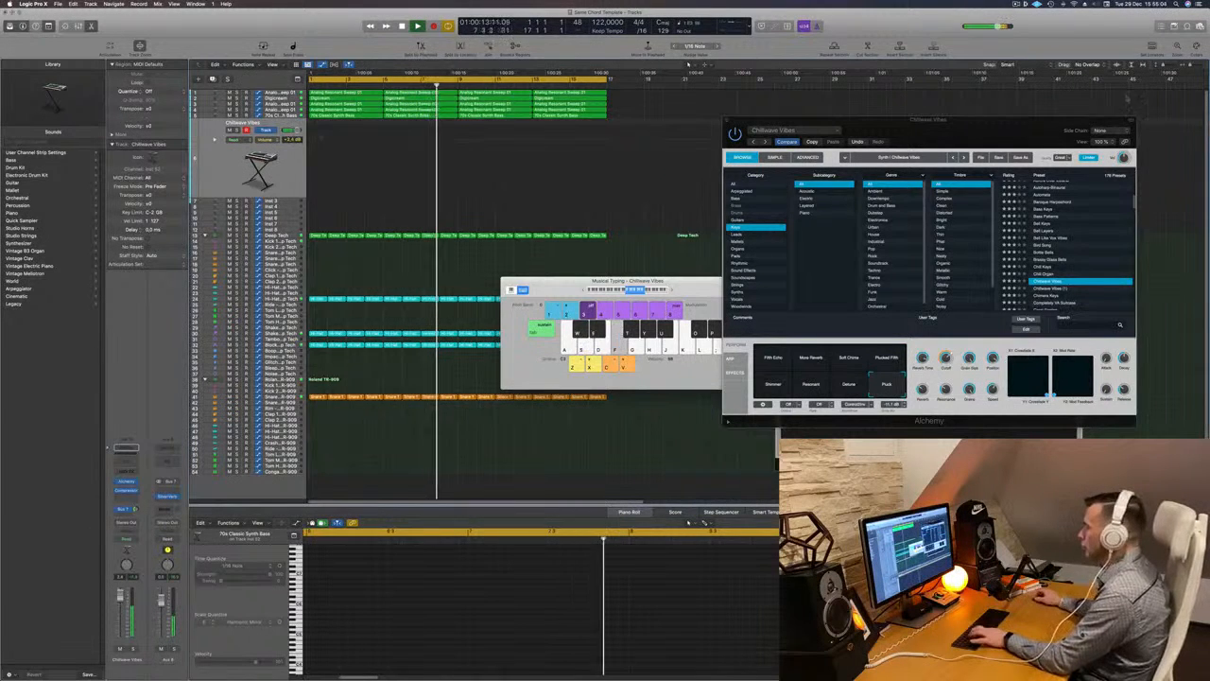
key(d)
key(f)
drag(1124, 159, 1124, 157)
key(d)
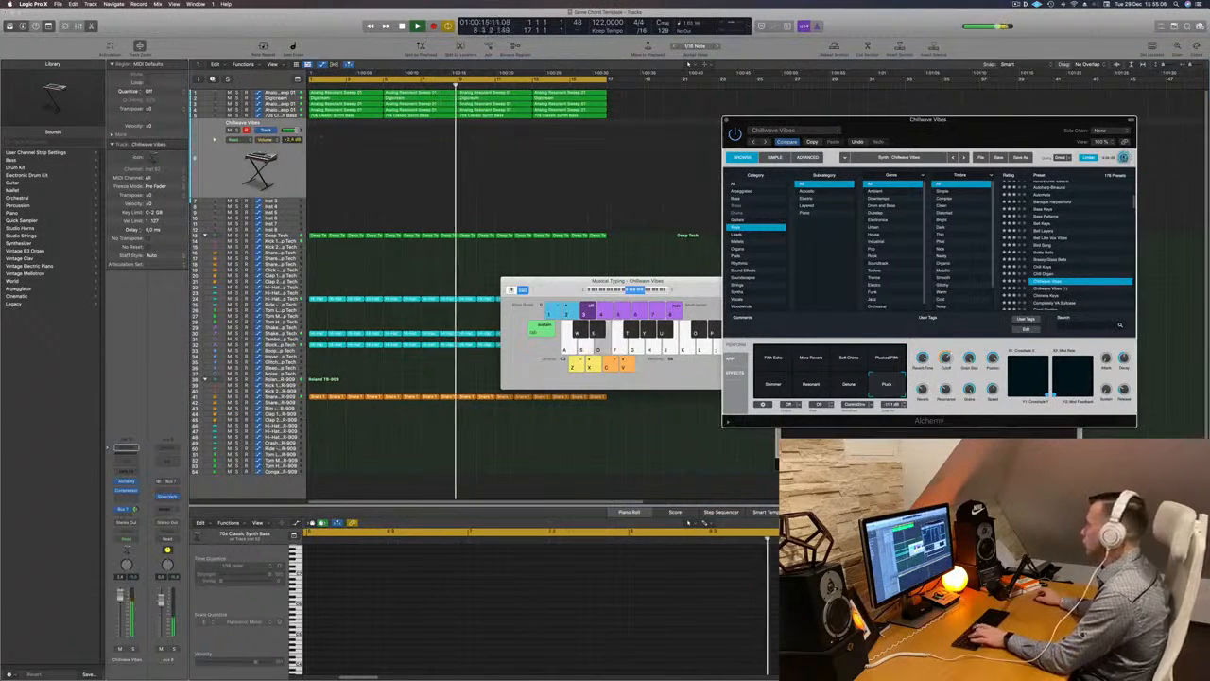
Step: Try the Detune snapshot with a test note, and return to Pluck
click(849, 384)
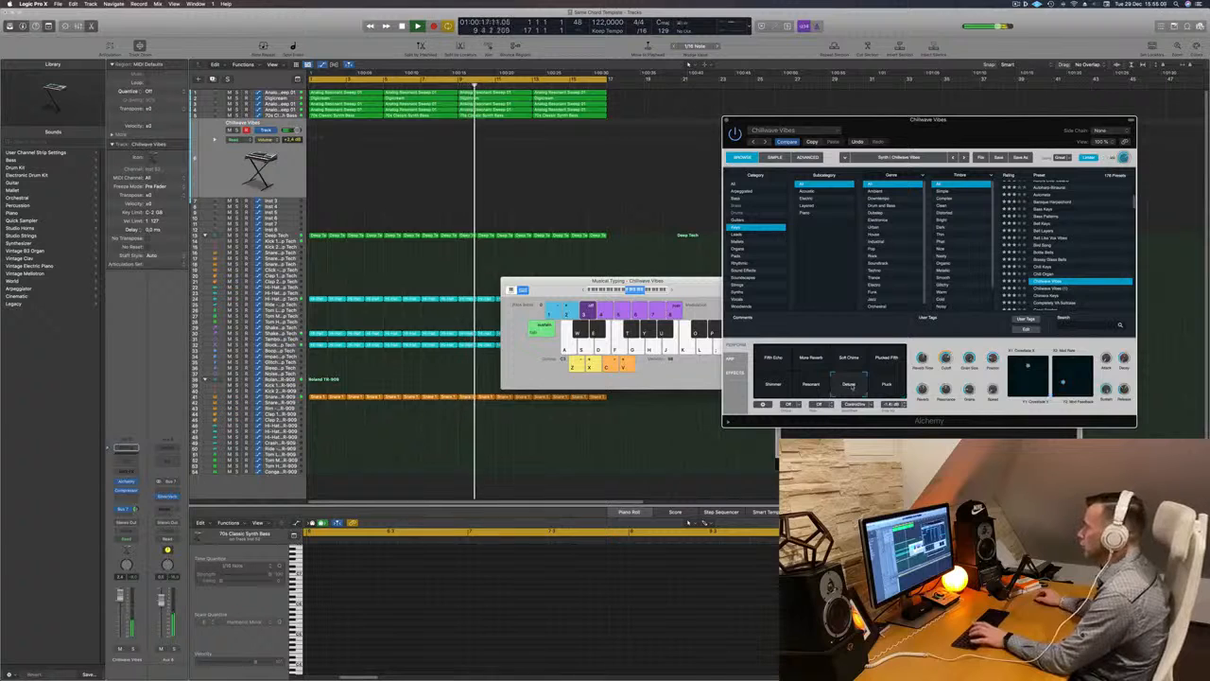
key(f)
click(886, 384)
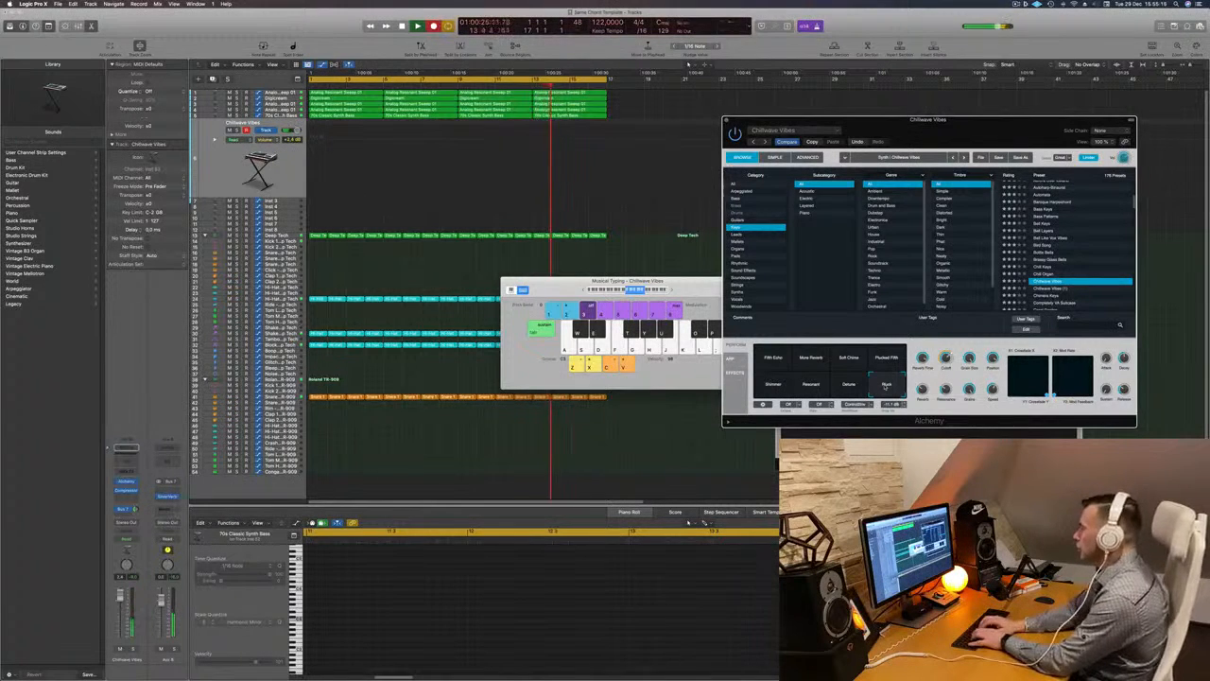
Step: Record a melodic part on the Chillwave Vibes track over the cycling loop and stop the recording
key(k)
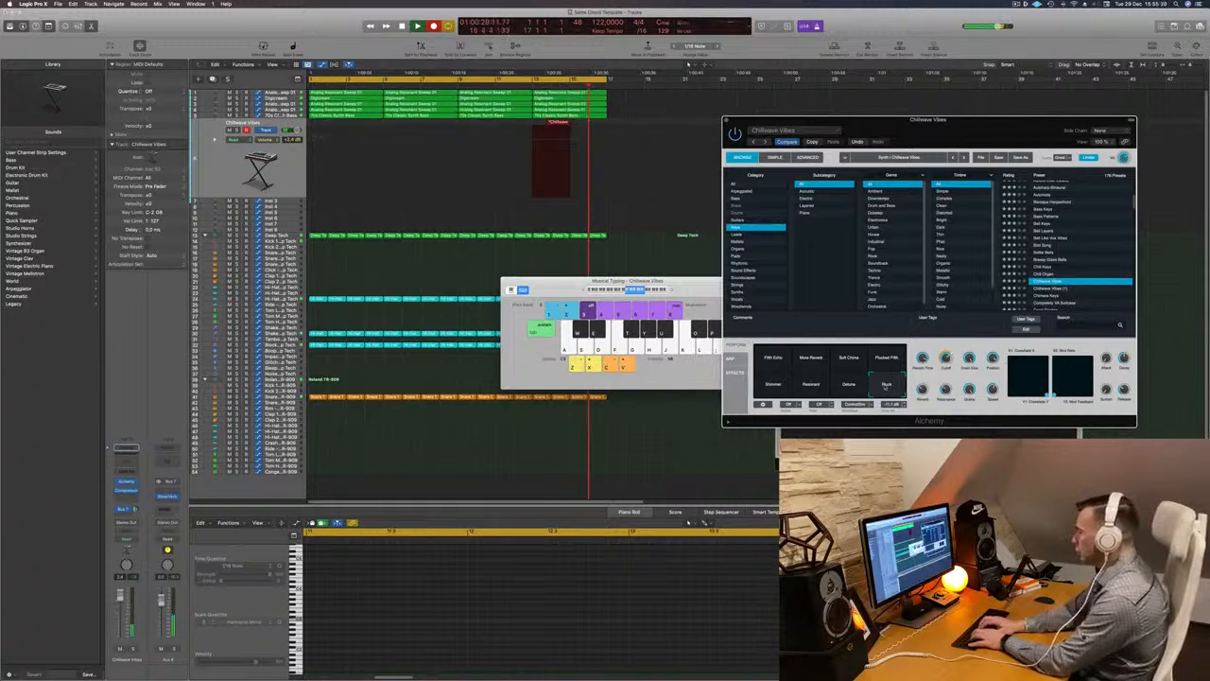
key(f)
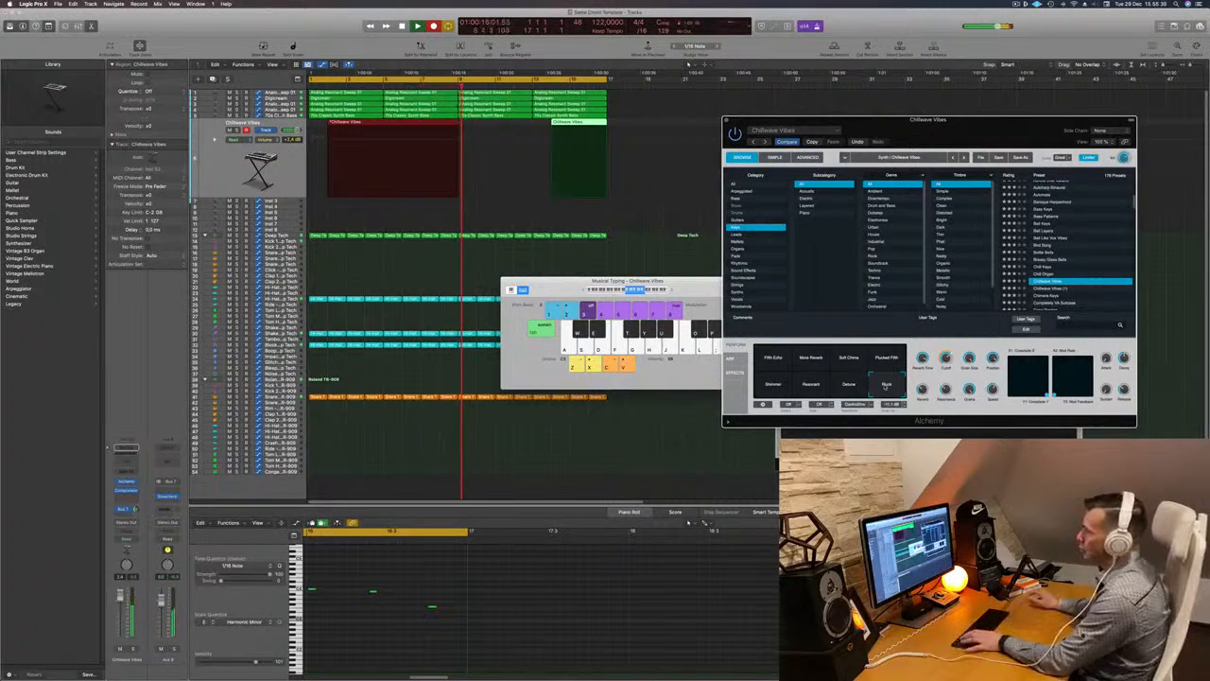
key(space)
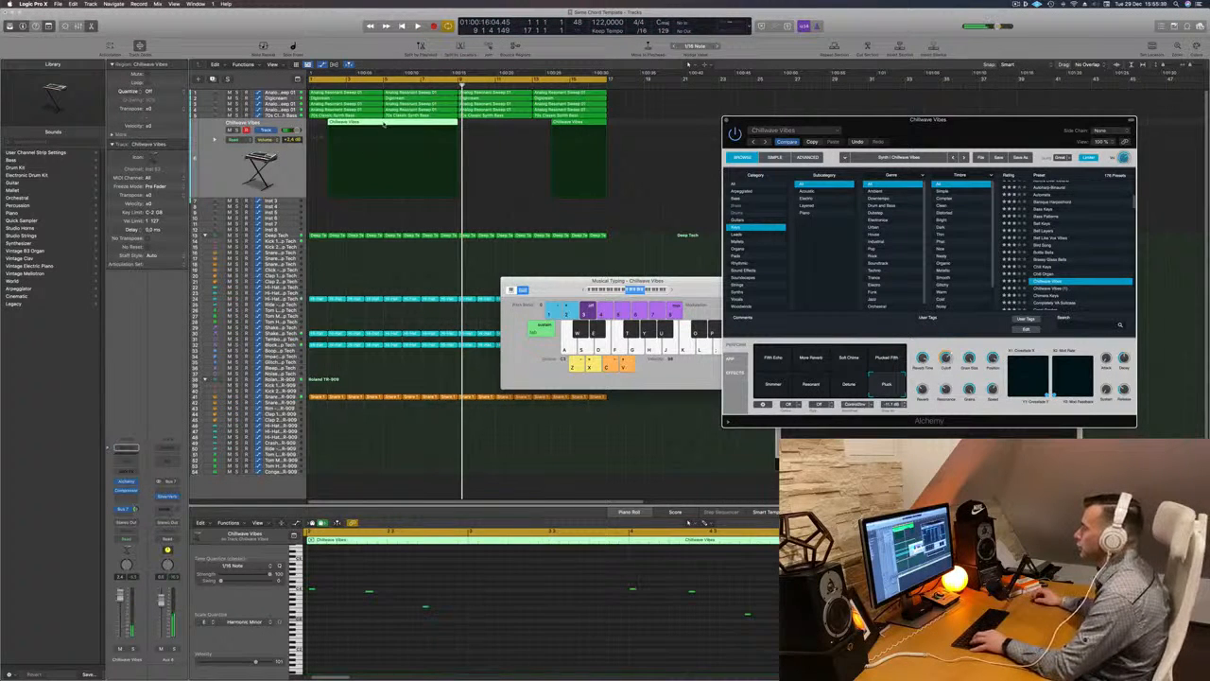
Step: Delete the part of the second recorded Chillwave Vibes region before bar 5 and move the remainder to bar 1
click(355, 124)
key(Delete)
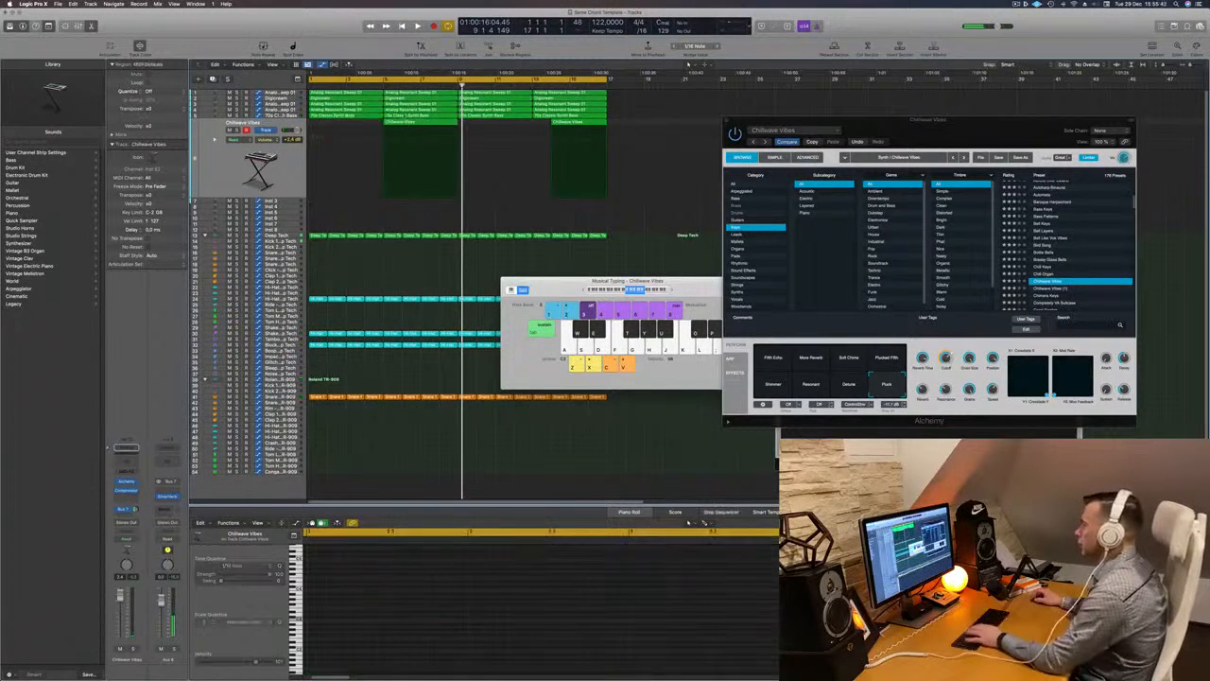
drag(414, 123, 338, 124)
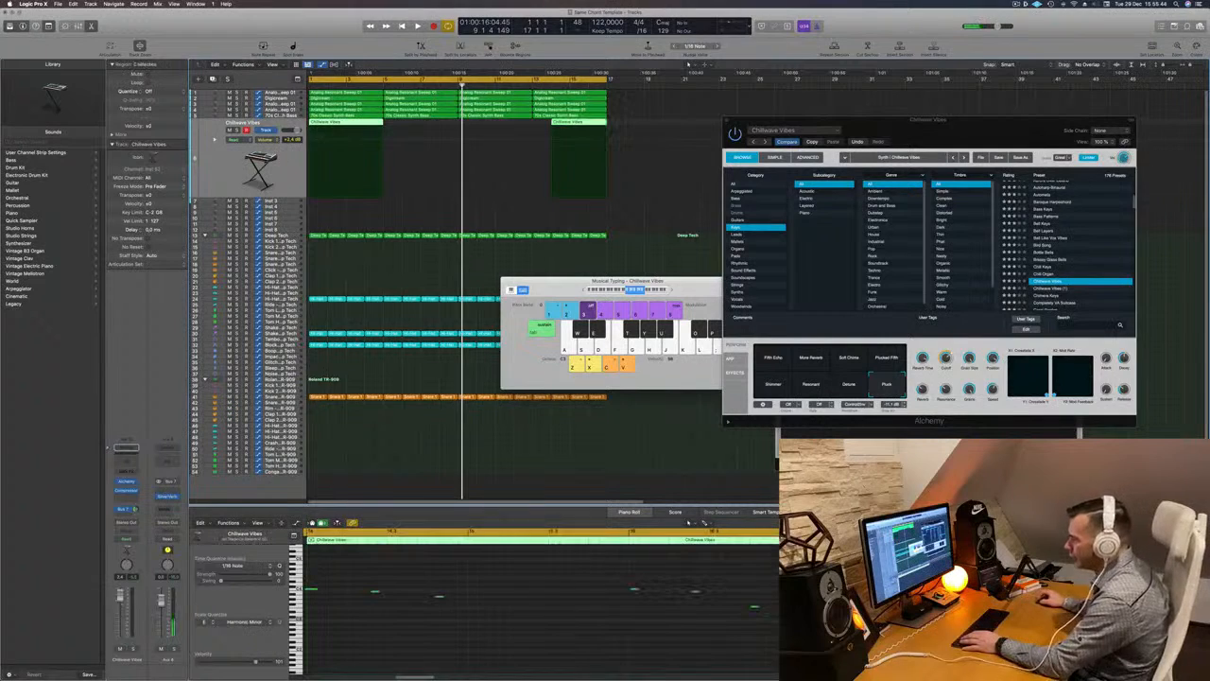
Step: Quantize all notes in the Chillwave Vibes regions to 1/16 Note while the loop plays
key(space)
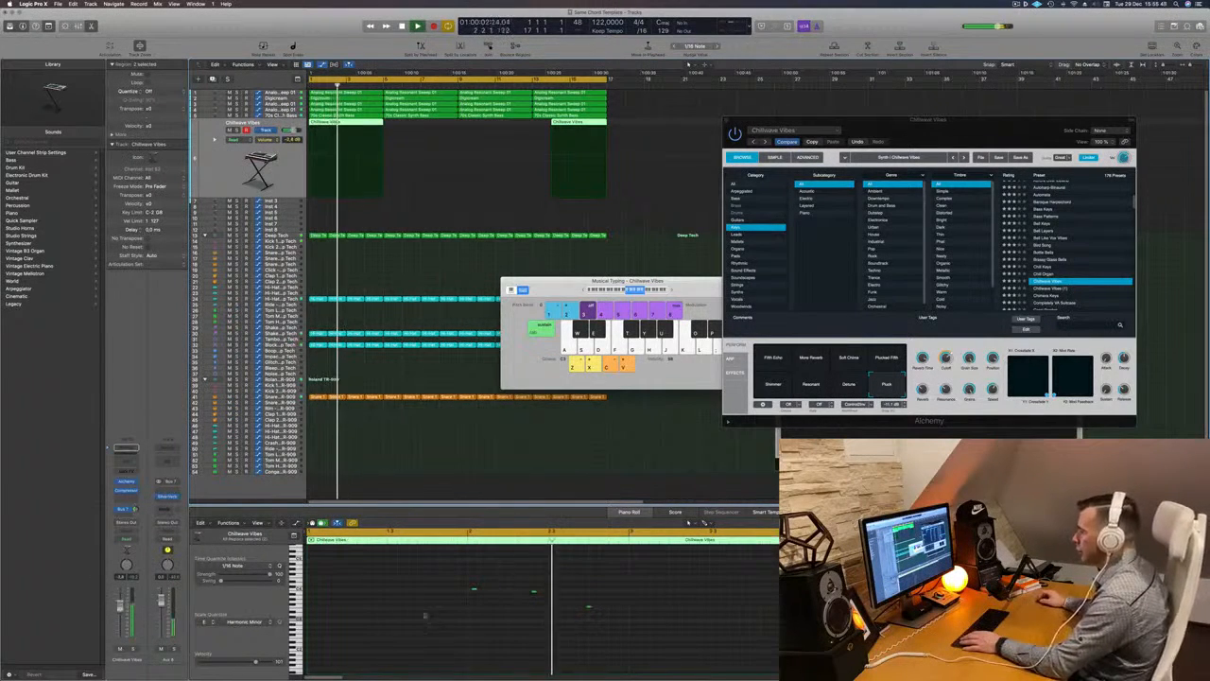
click(431, 619)
key(super+a)
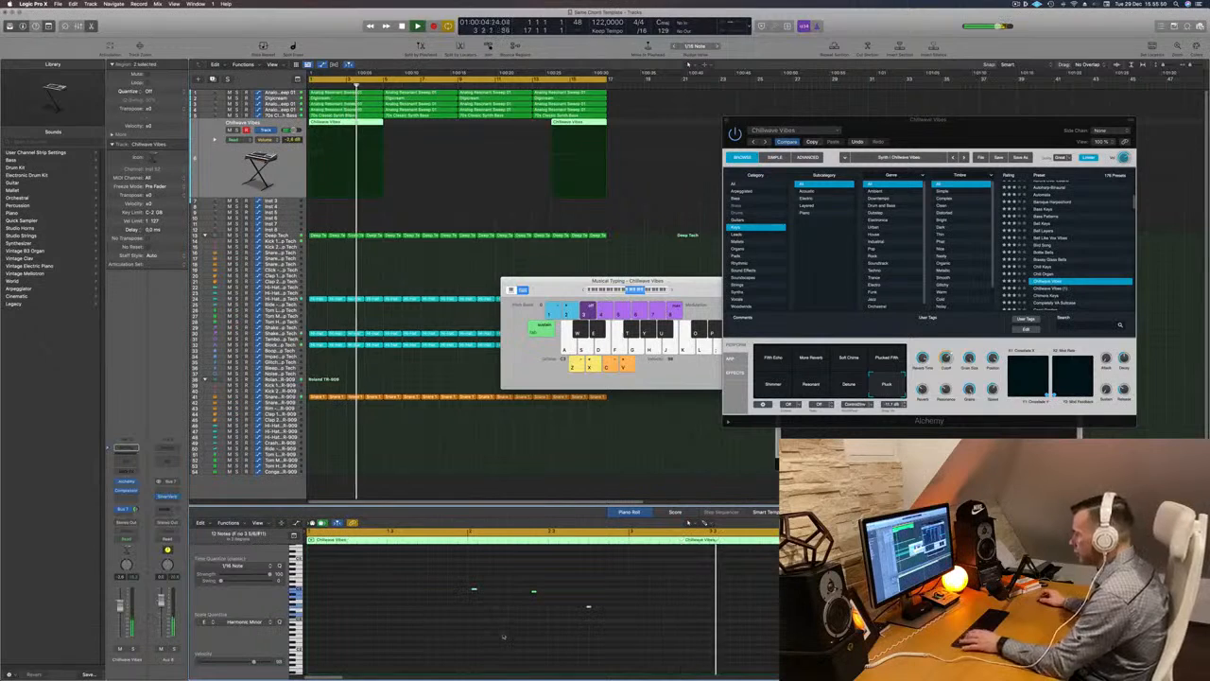
key(q)
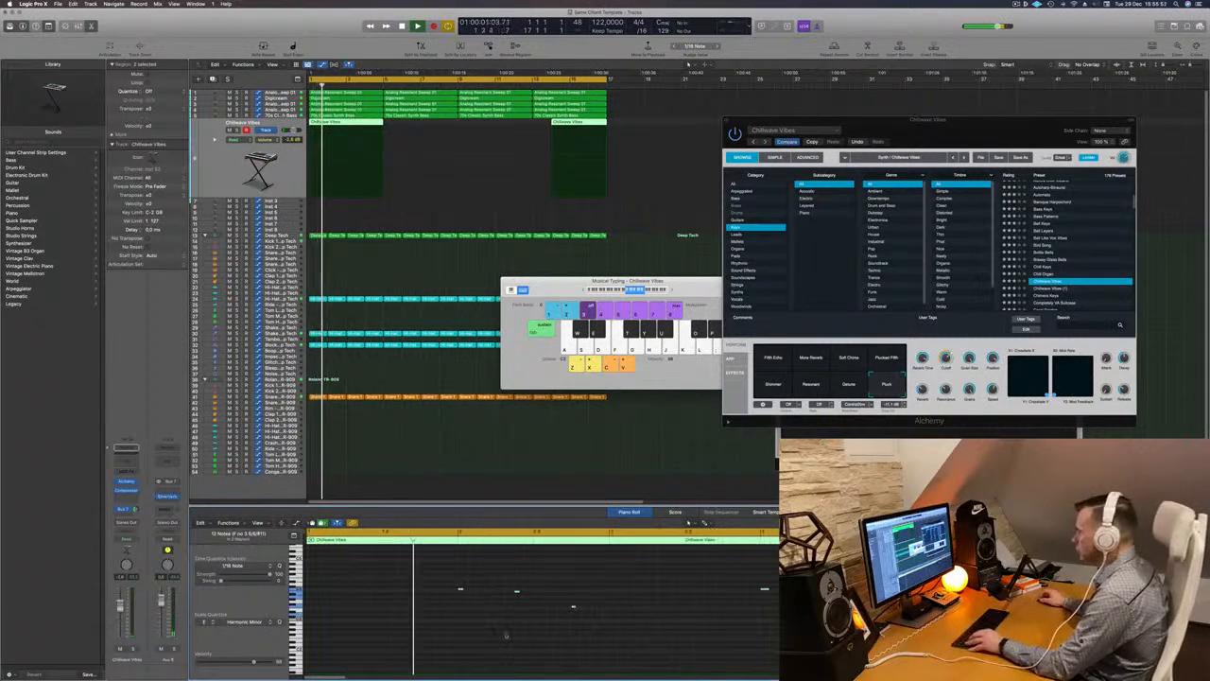
scroll(488, 631, left, 4)
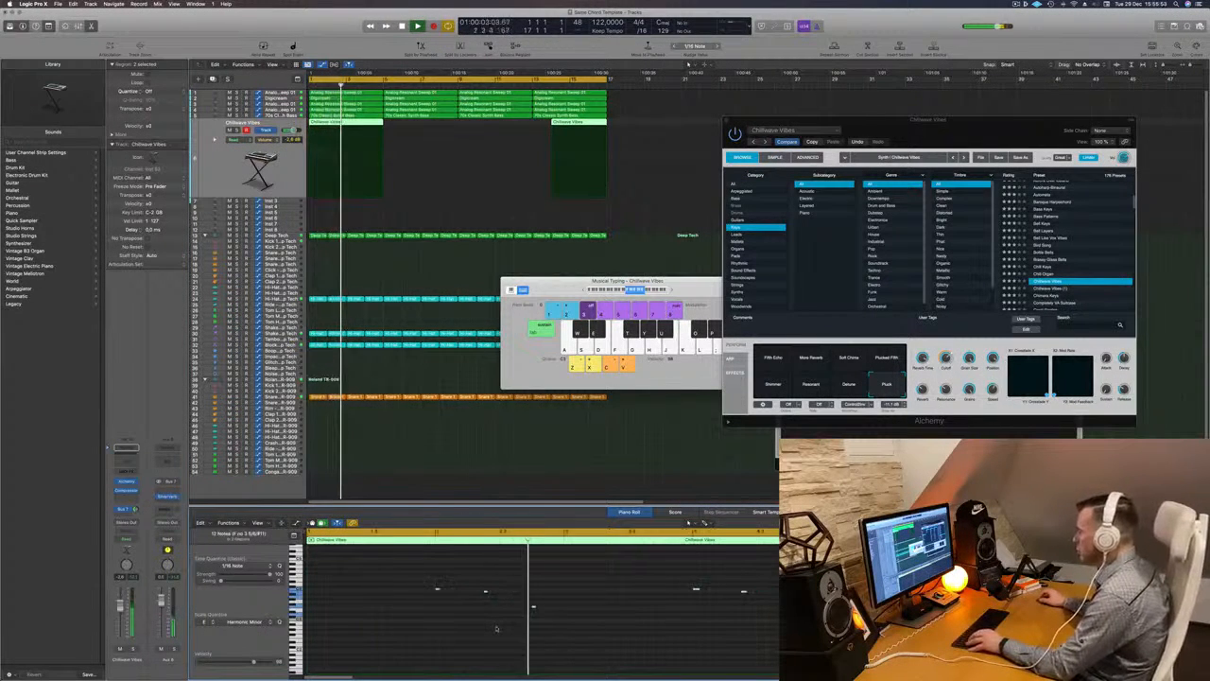
scroll(502, 622, left, 2)
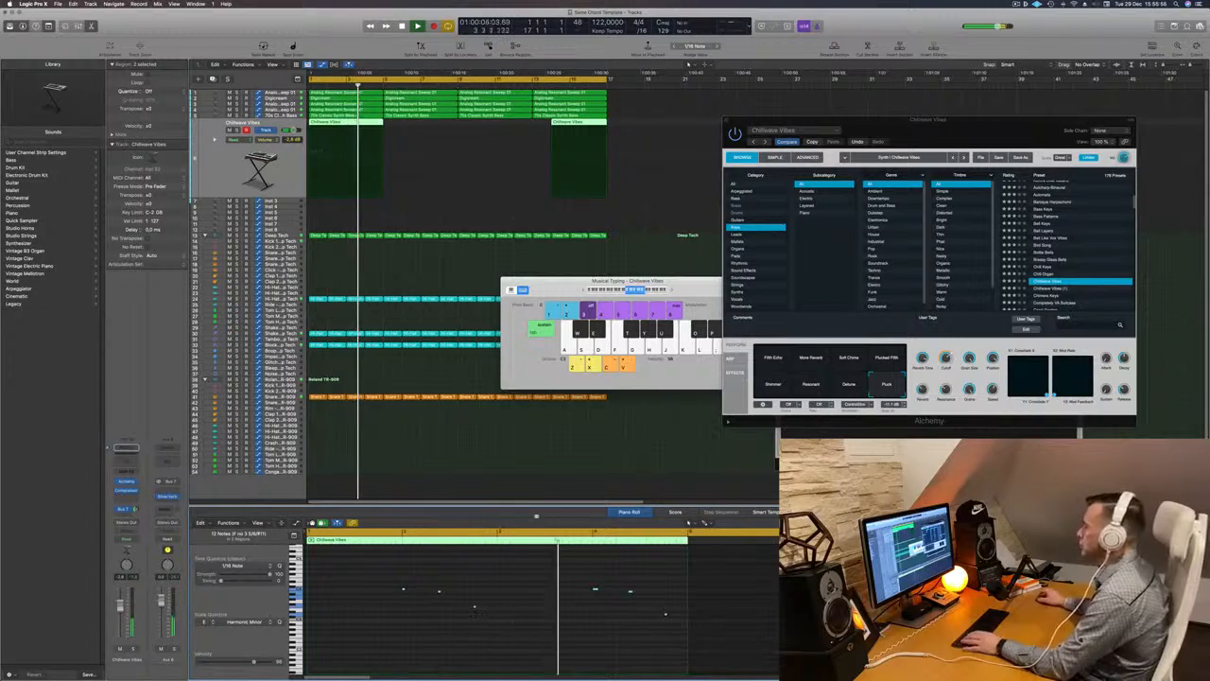
Step: Transpose the Chillwave Vibes notes up one octave and restart playback from the beginning
drag(832, 120, 621, 111)
click(535, 569)
key(Return)
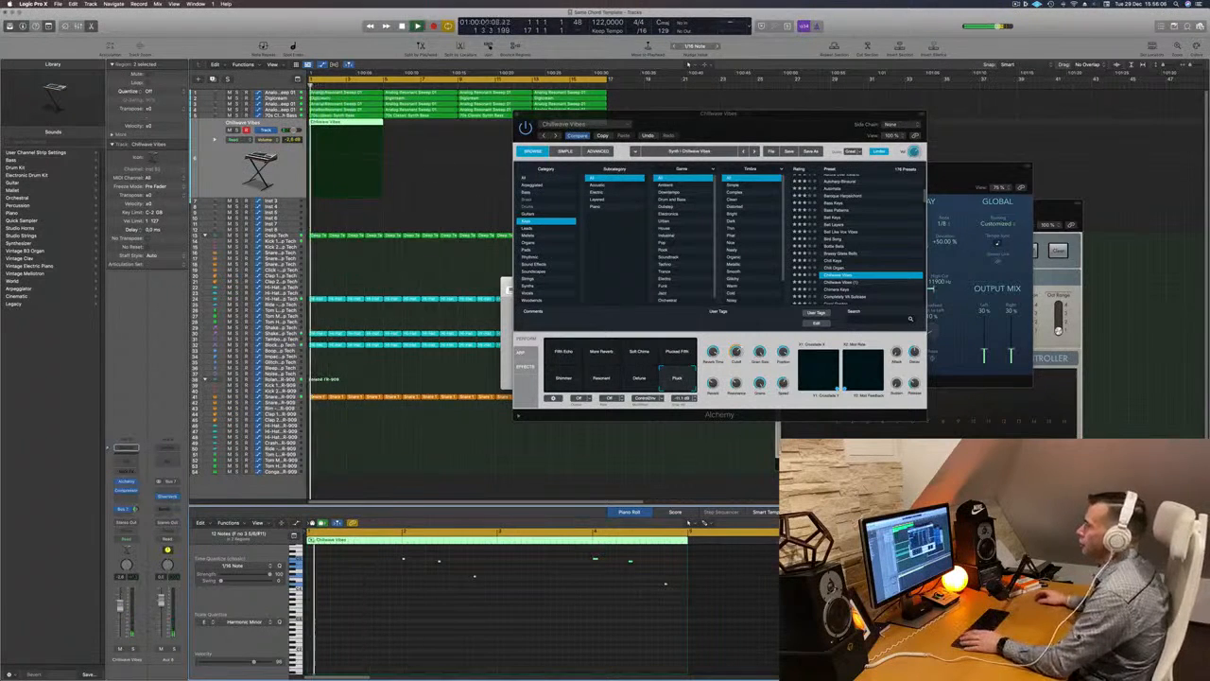
Step: Move the Alchemy window away and delete the leftover Chillwave Vibes region before bar 17
drag(718, 114, 487, 216)
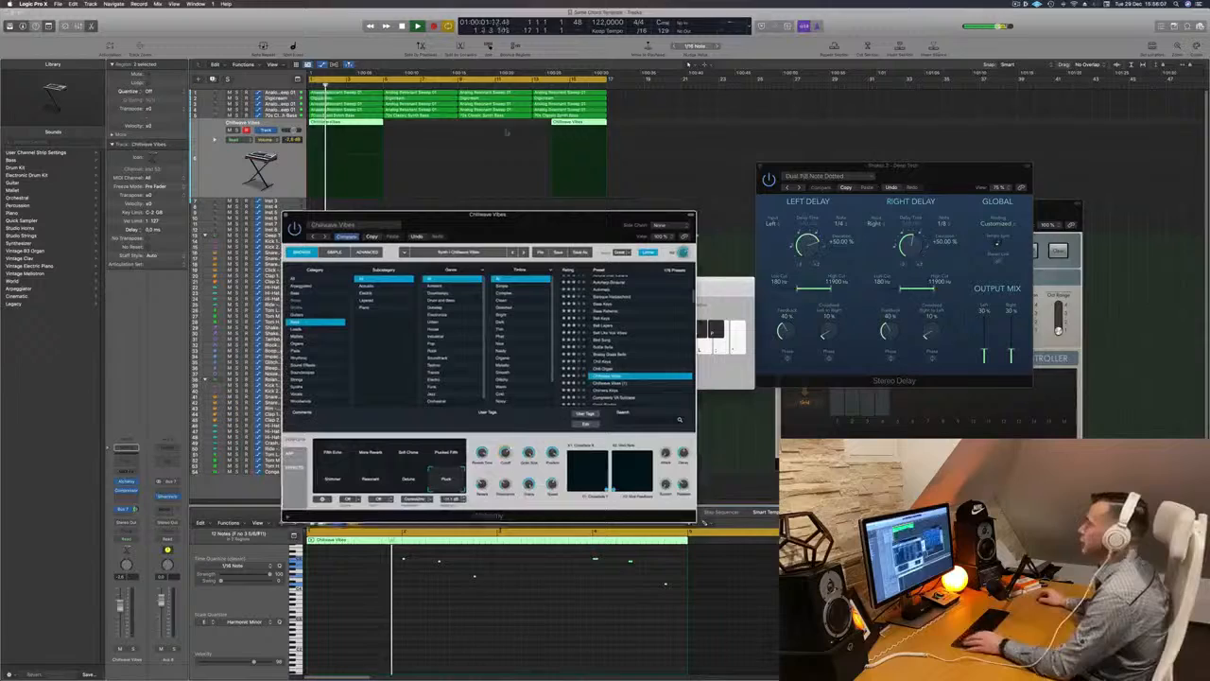
click(627, 125)
click(580, 123)
key(Delete)
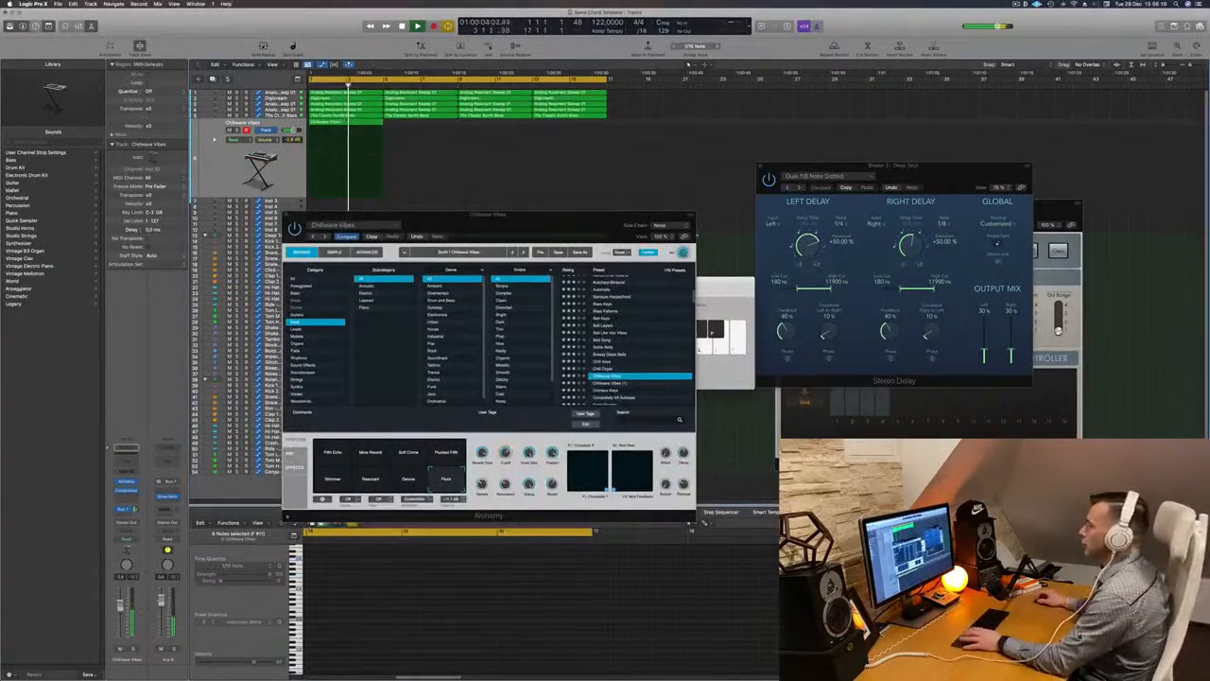
Step: Duplicate the Chillwave Vibes track with its sound and copy the four-bar region onto the new track at bar 1
key(space)
key(space)
click(327, 154)
scroll(376, 165, down, 2)
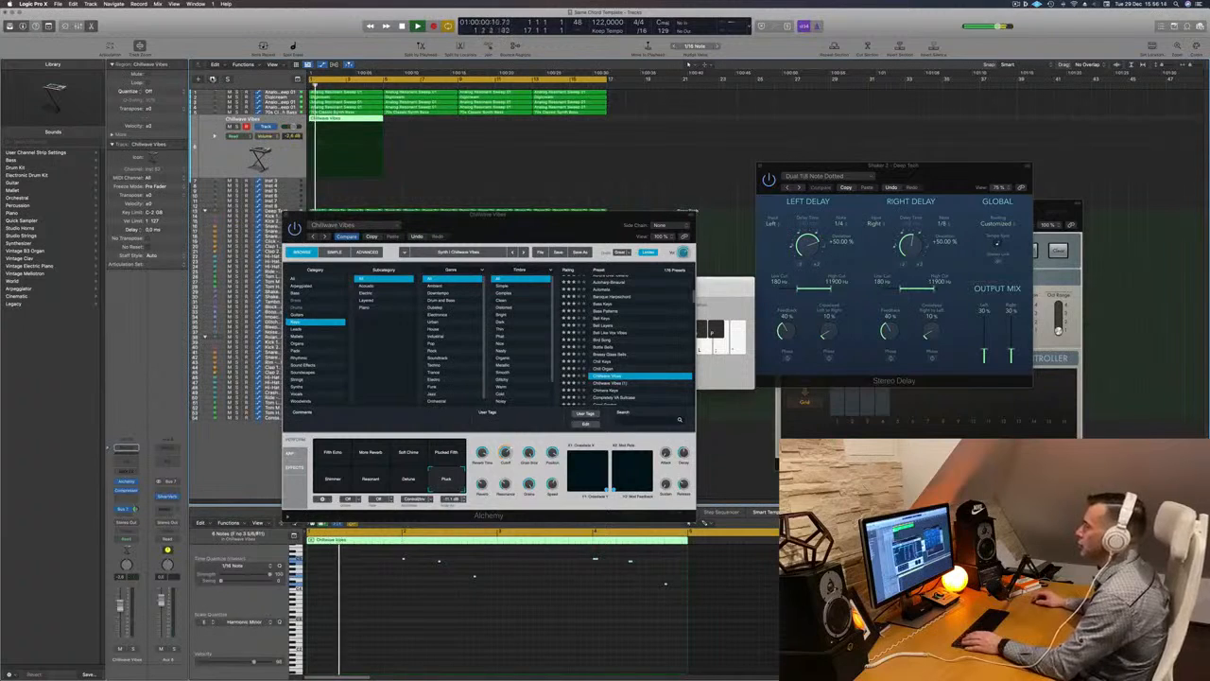
click(359, 121)
click(359, 120)
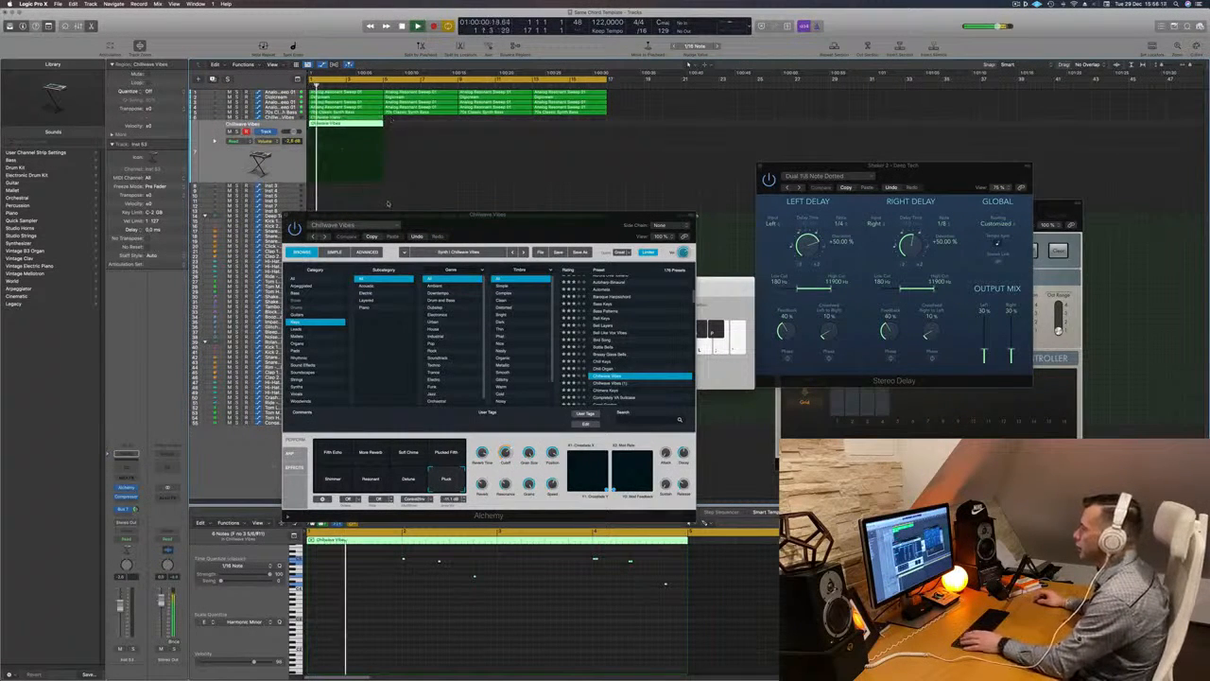
click(401, 124)
click(367, 124)
key(space)
Step: Transpose the copied region's notes down one octave and close the original track's Alchemy window
click(413, 606)
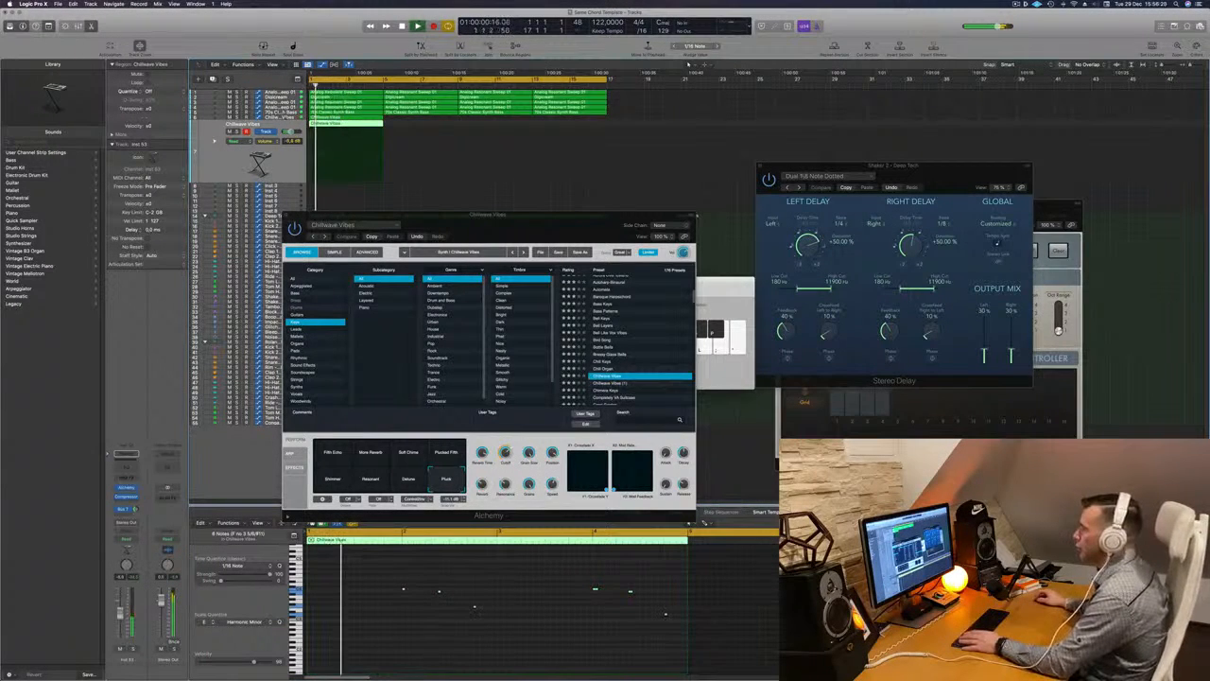
key(Up)
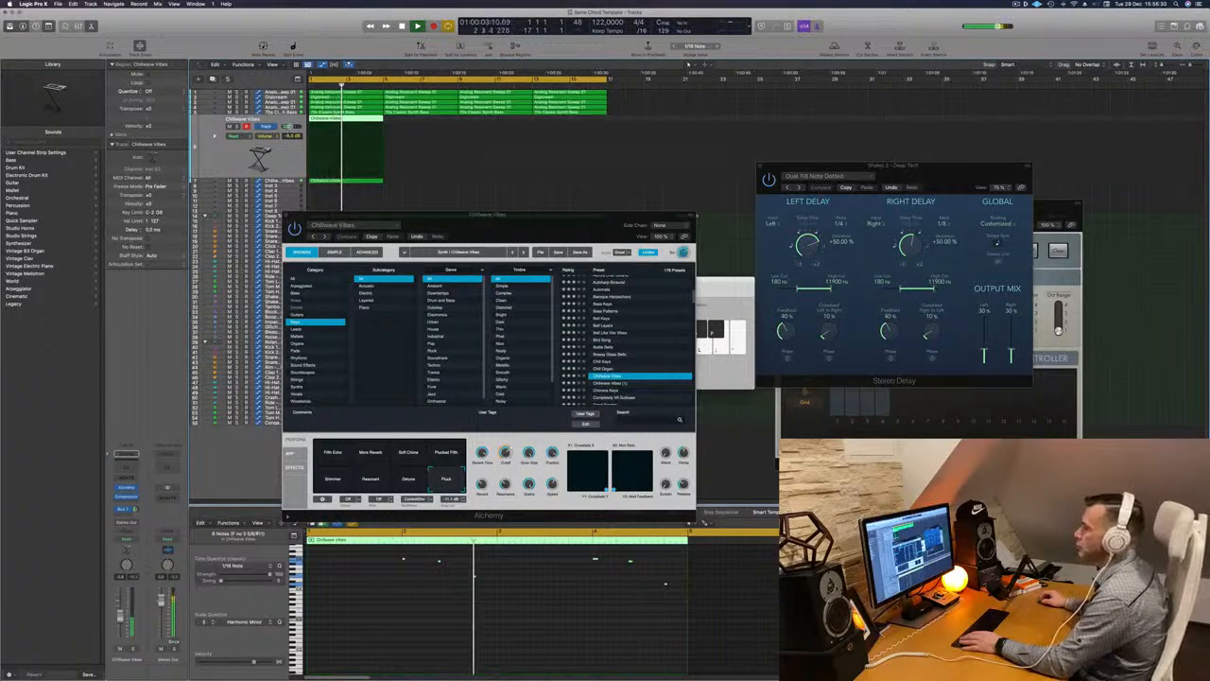
drag(515, 229, 308, 228)
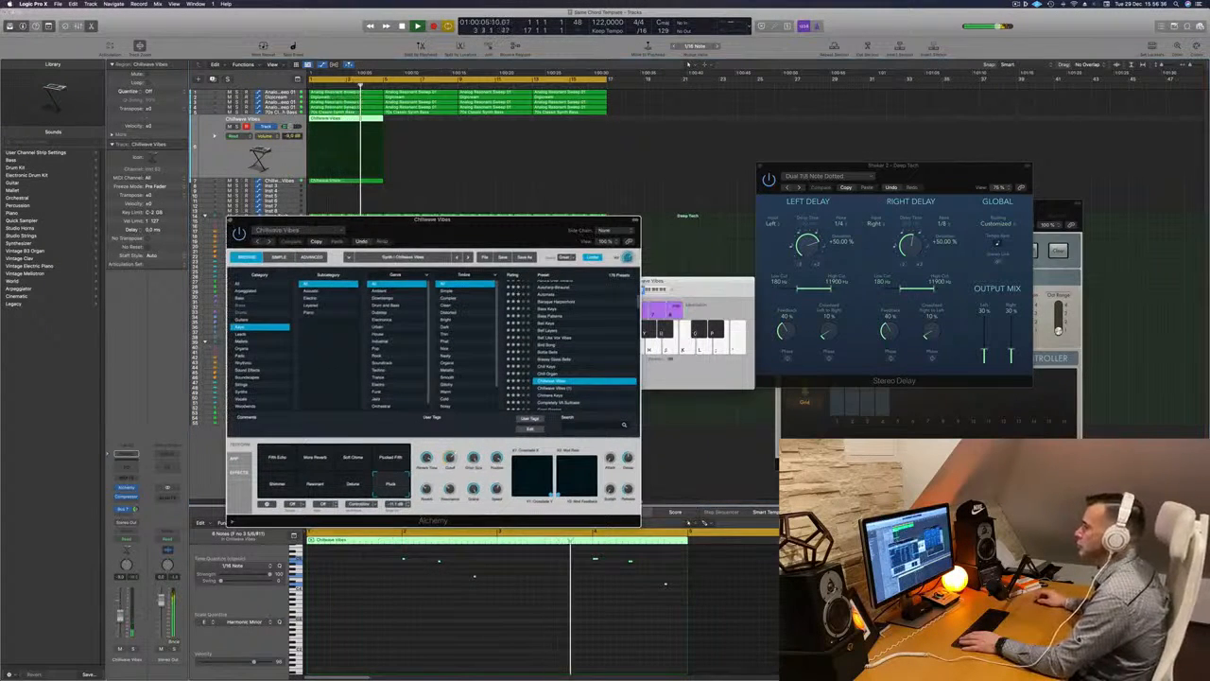
click(229, 221)
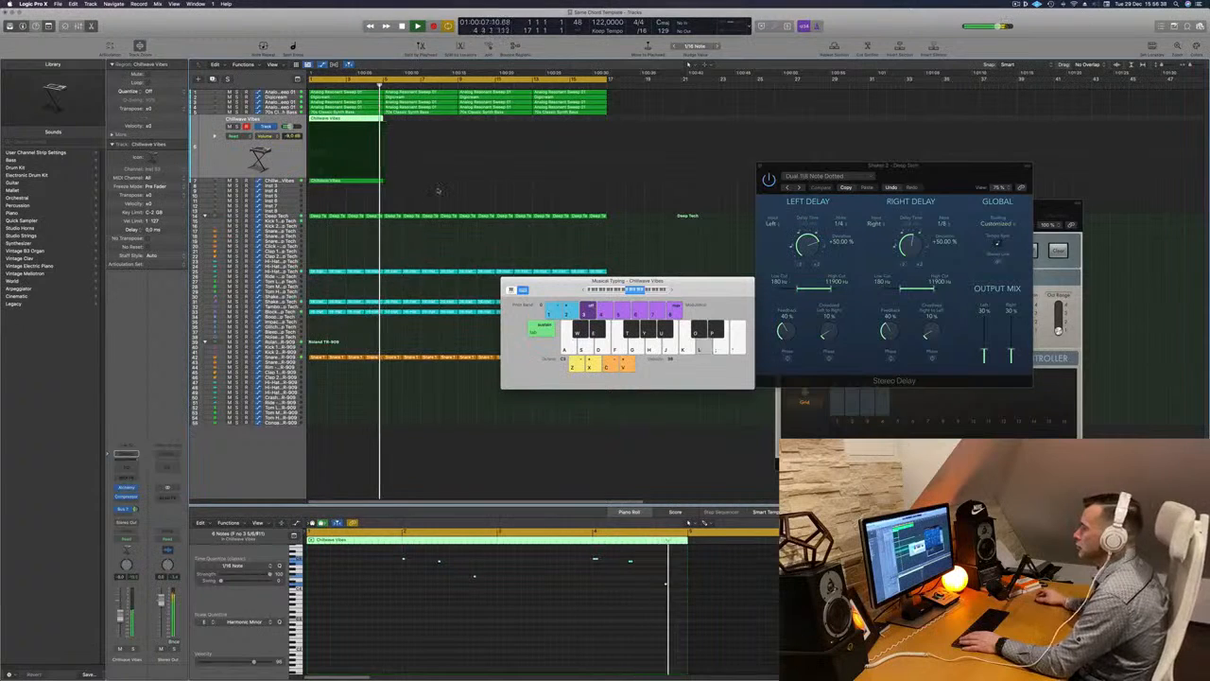
Step: Copy the regions of both Chillwave Vibes tracks until they fill the loop from bar 1 to bar 17
drag(386, 122, 359, 176)
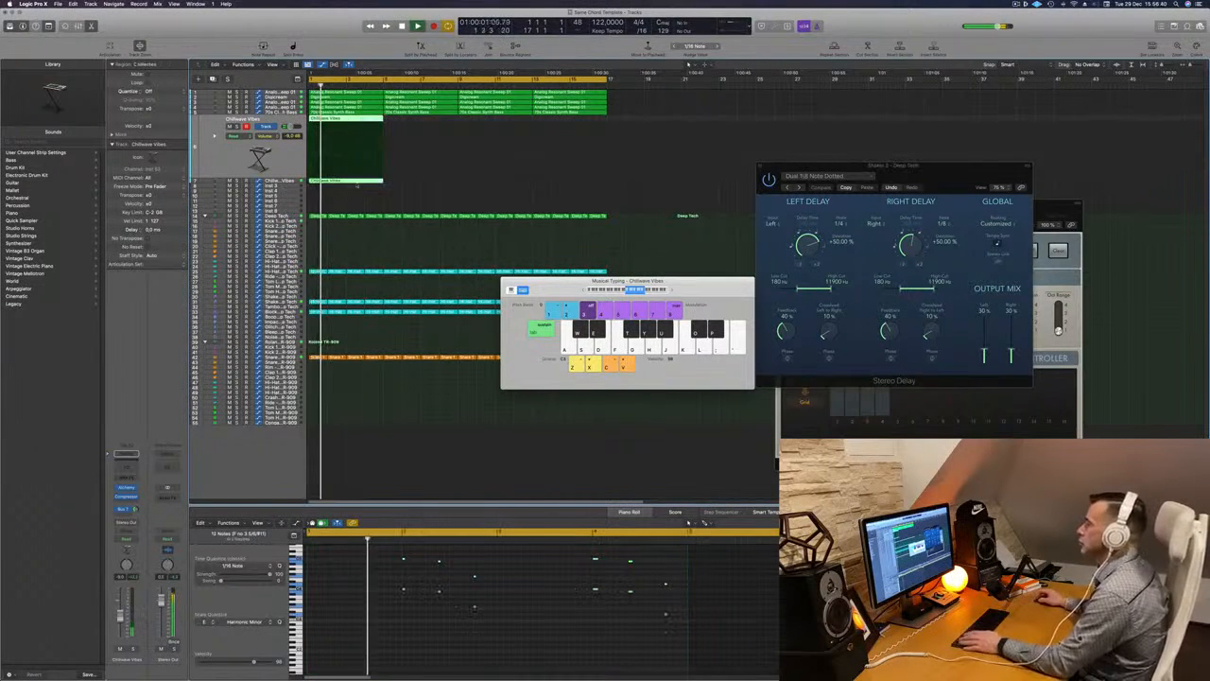
key(super+r)
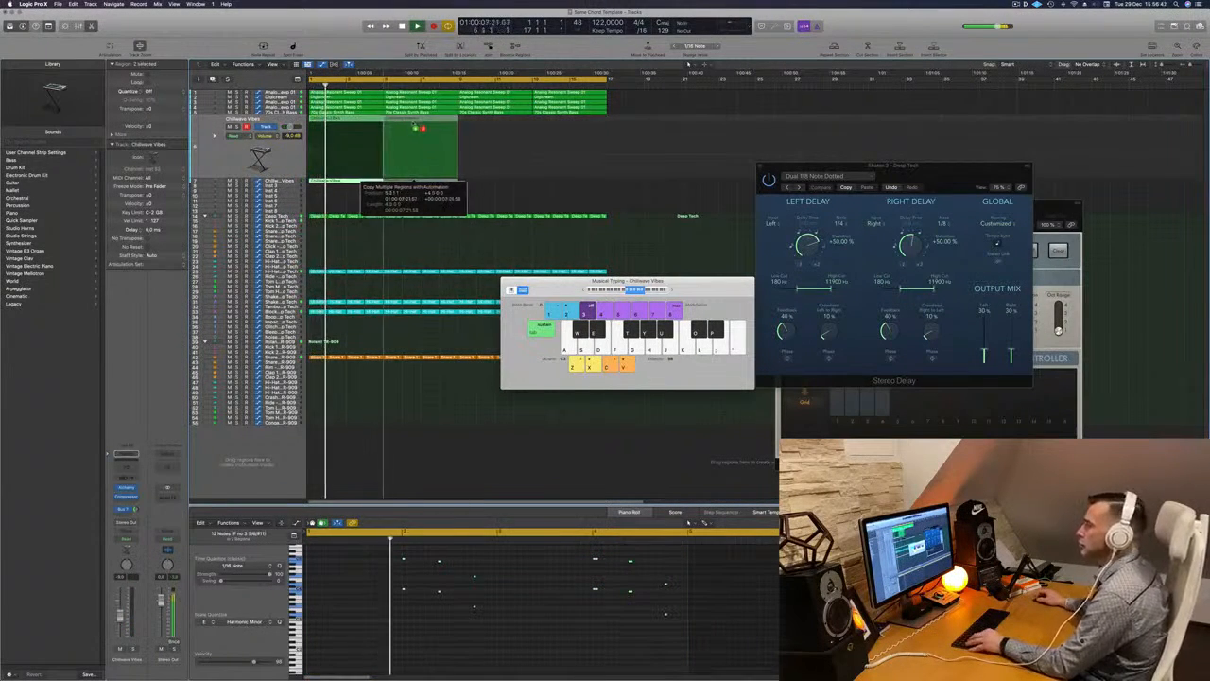
drag(465, 120, 363, 183)
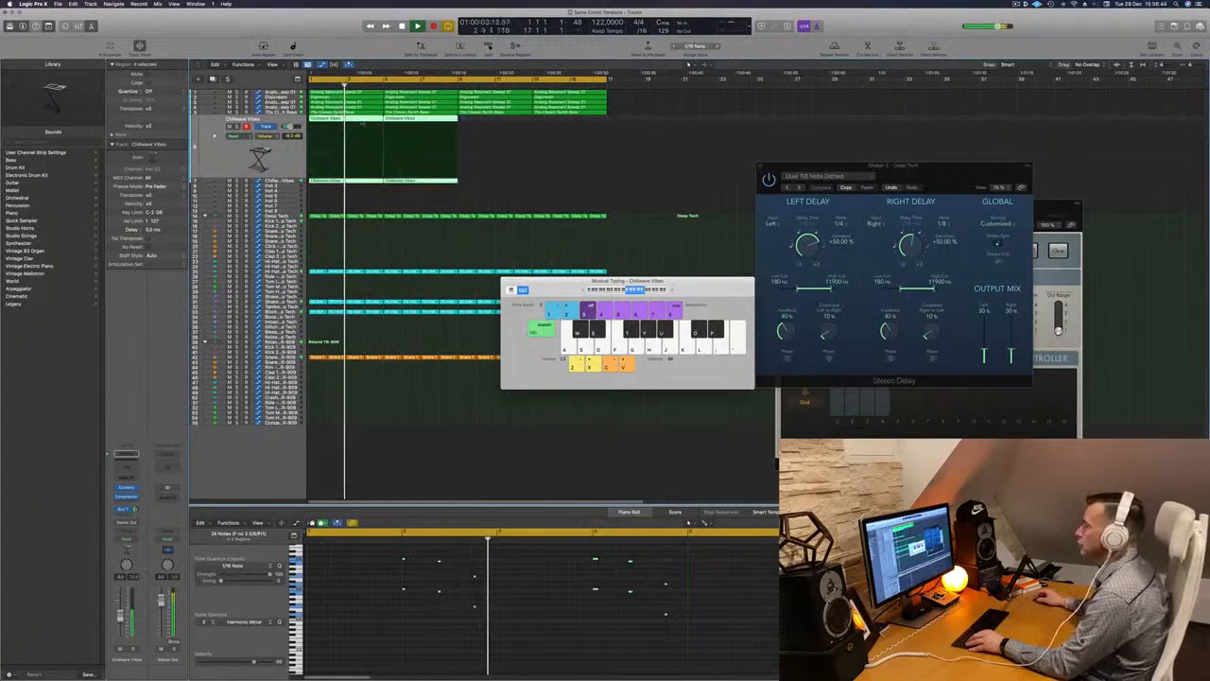
drag(354, 120, 501, 125)
Step: Mute the first Analog Resonant Sweep 01 track and toggle the mute on the Digicream track
click(289, 92)
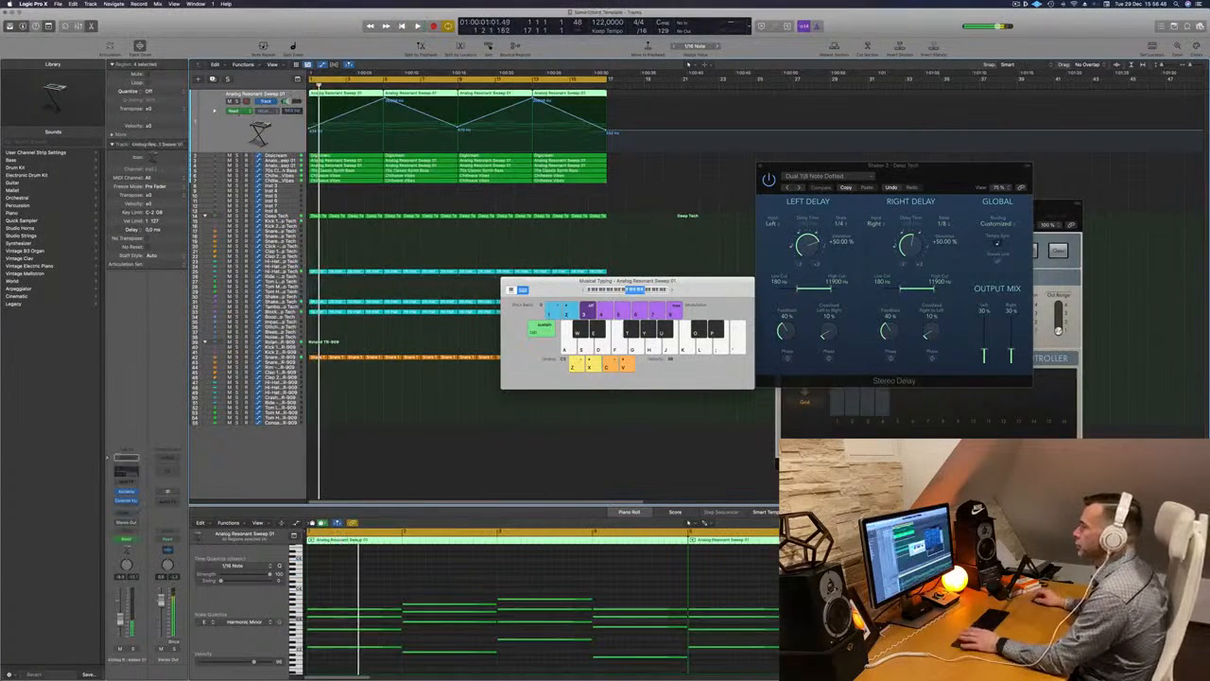
click(229, 101)
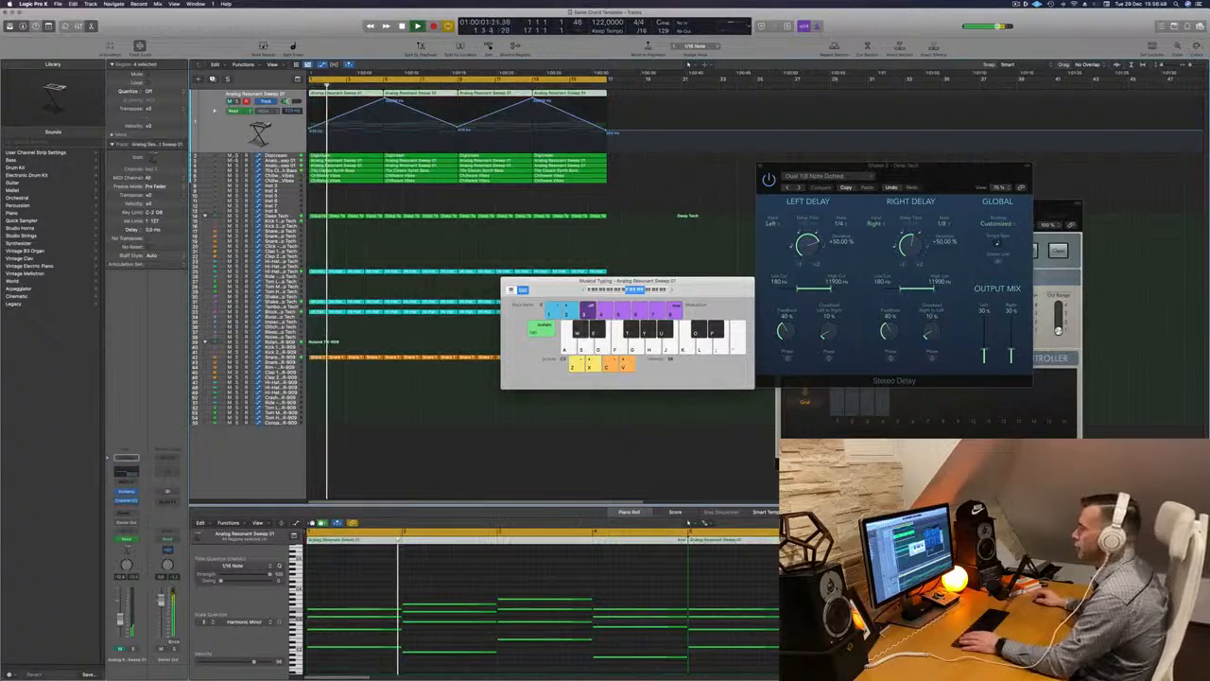
click(287, 155)
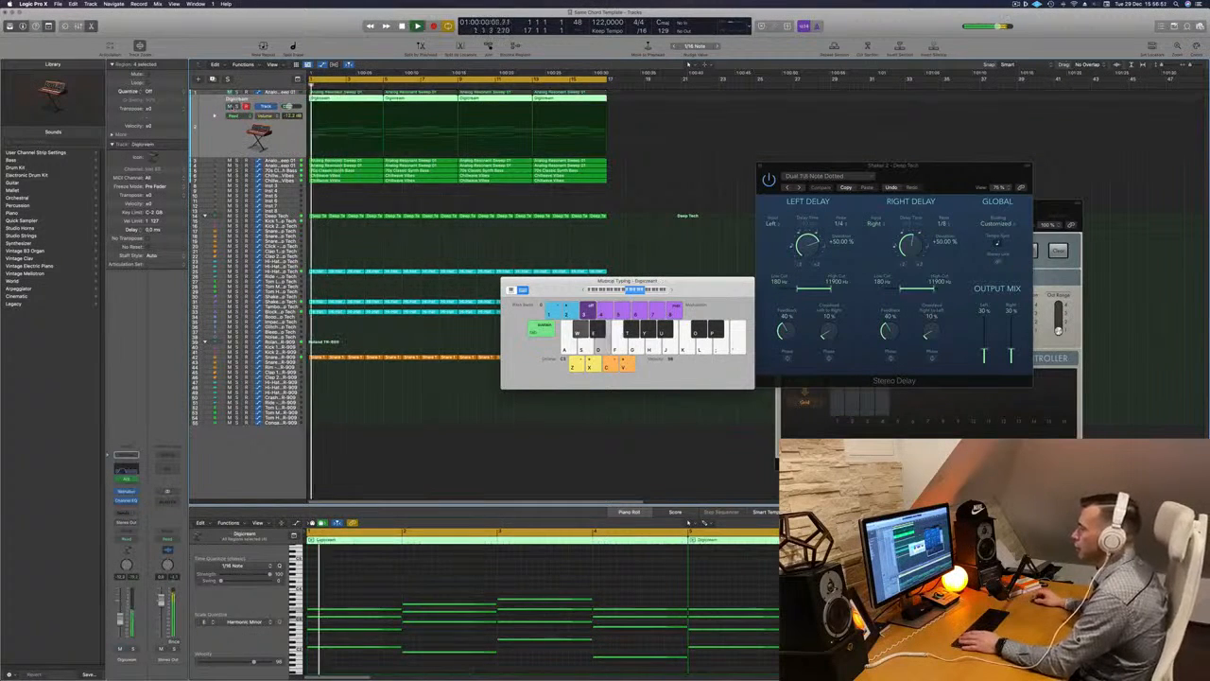
click(228, 106)
click(229, 107)
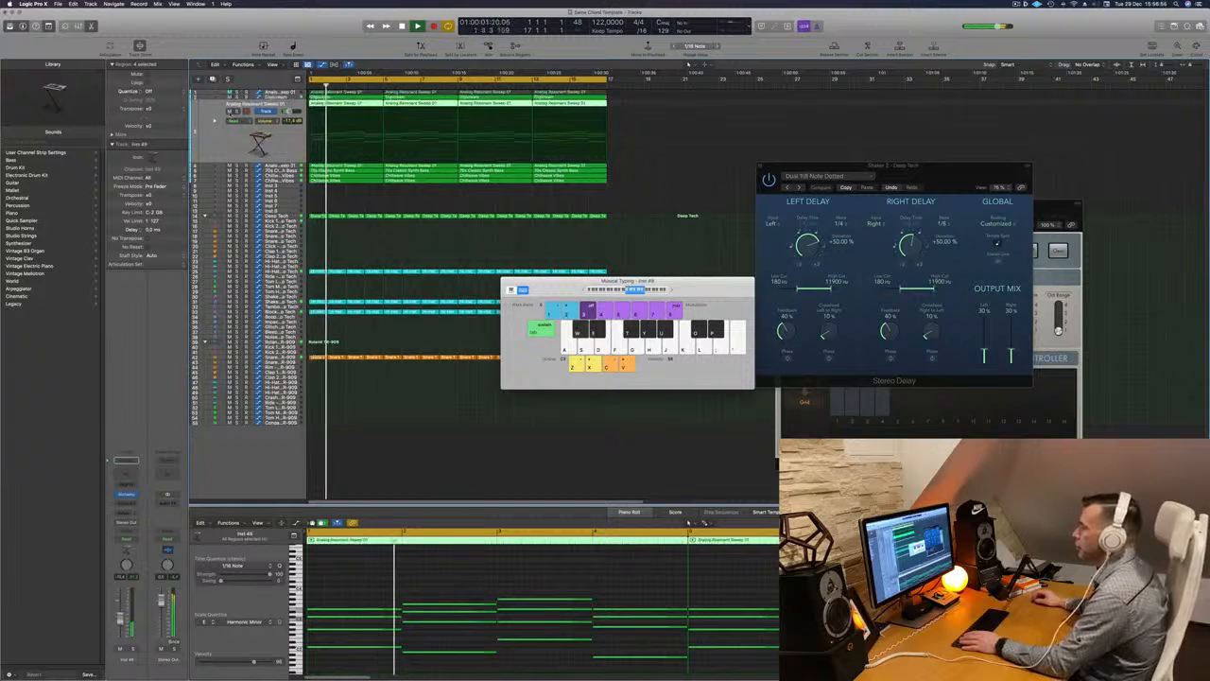
Step: Mute the second Analog Resonant Sweep 01 track and move it above Digicream
click(230, 113)
drag(232, 138, 235, 96)
key(Return)
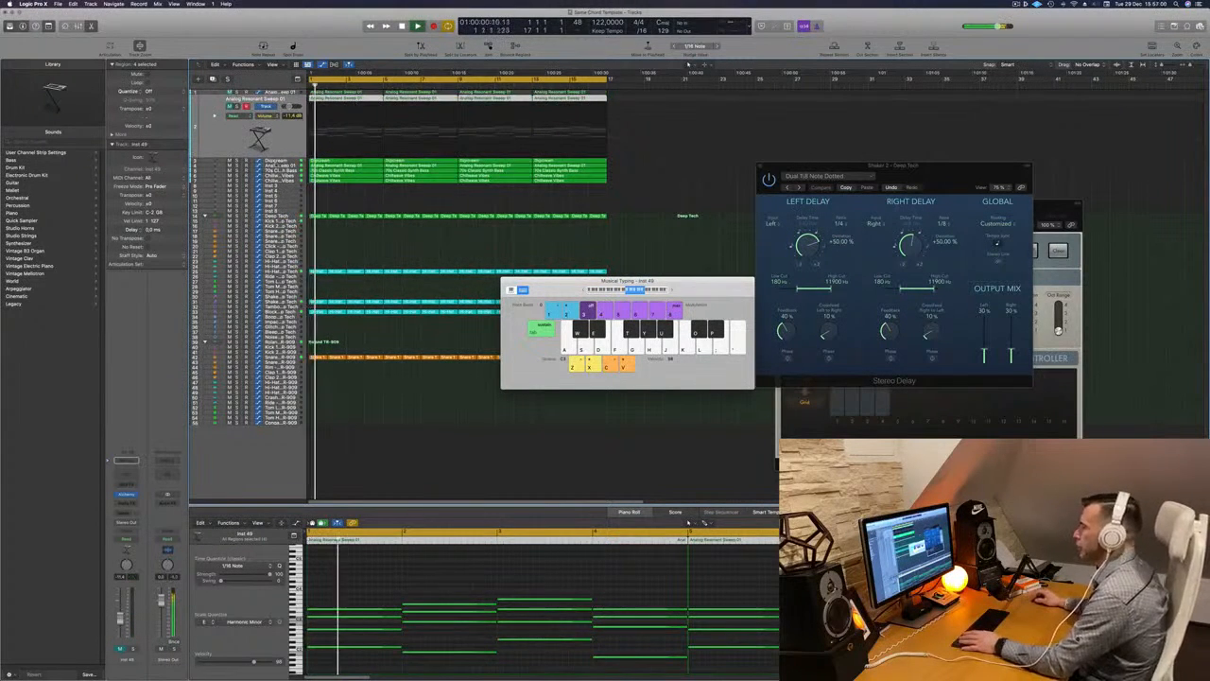
Step: Mute the Digicream track and keep the loop playing from the beginning
key(Down)
key(Return)
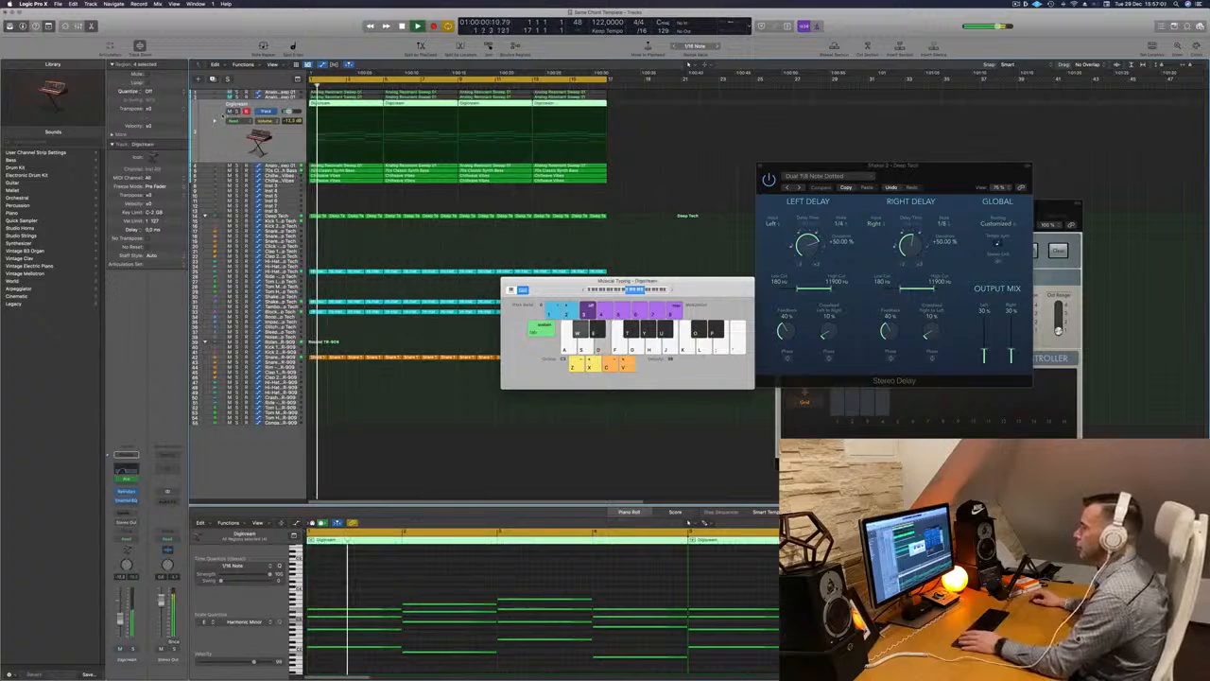
click(229, 111)
scroll(381, 199, up, 6)
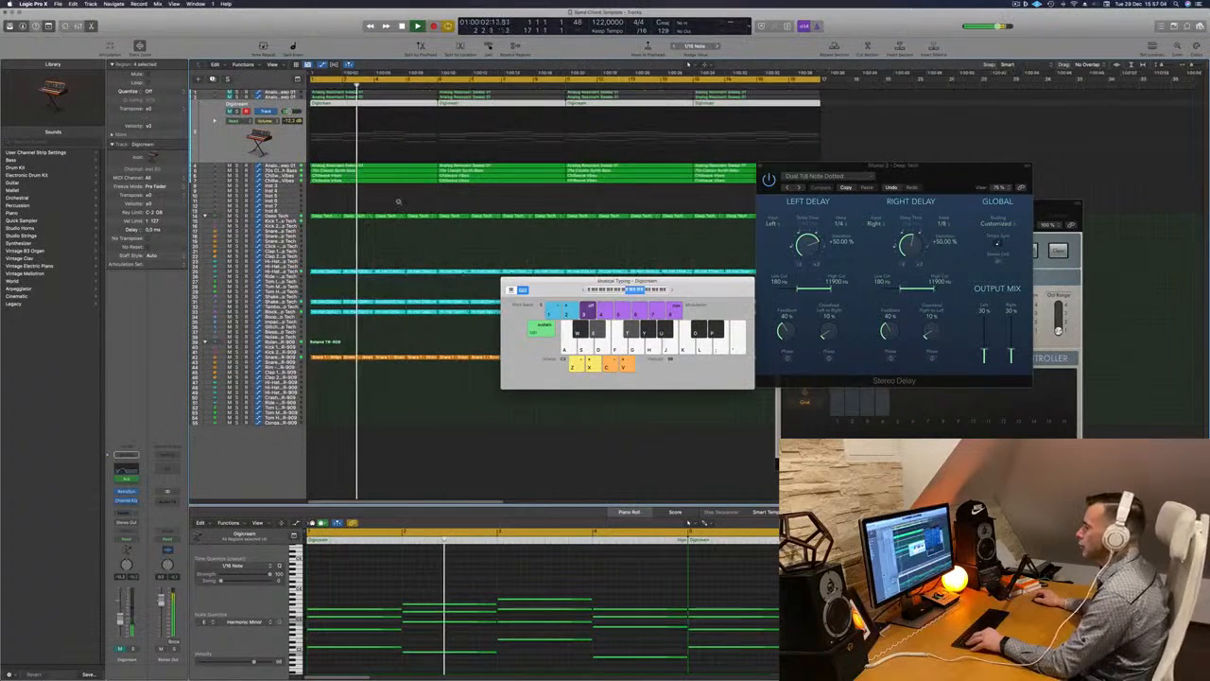
scroll(398, 203, down, 3)
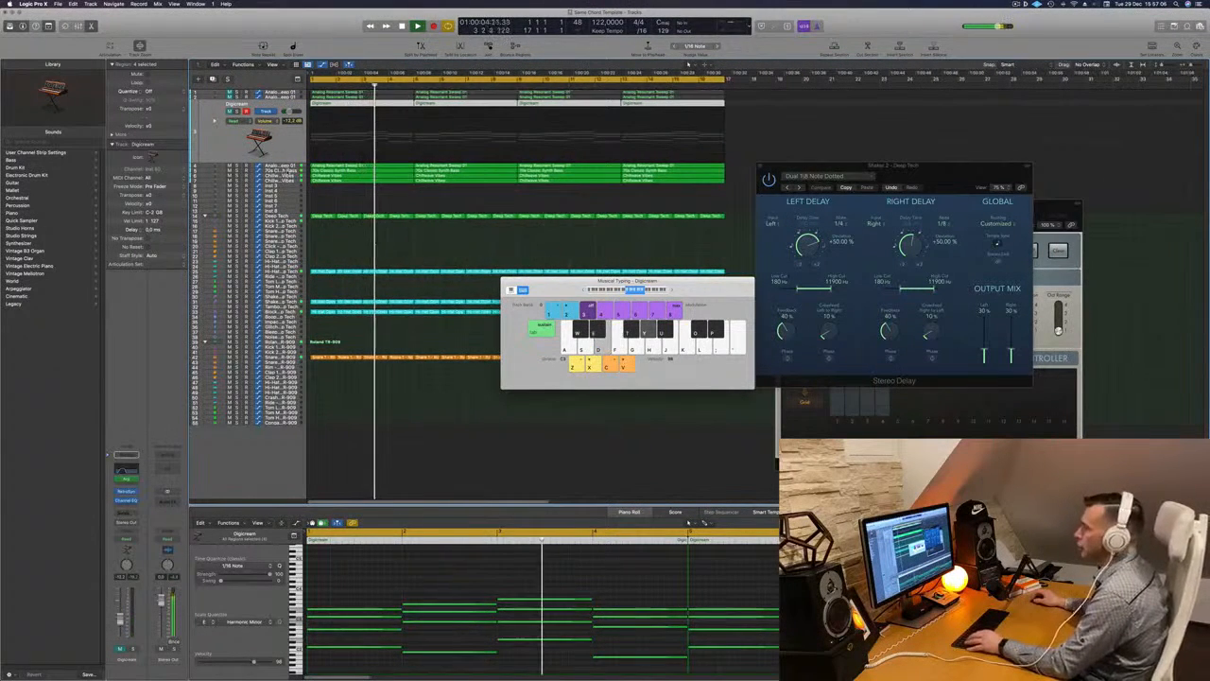
Step: Mute the 70s Classic Synth Bass track and restart playback from bar 1
key(Down)
click(229, 122)
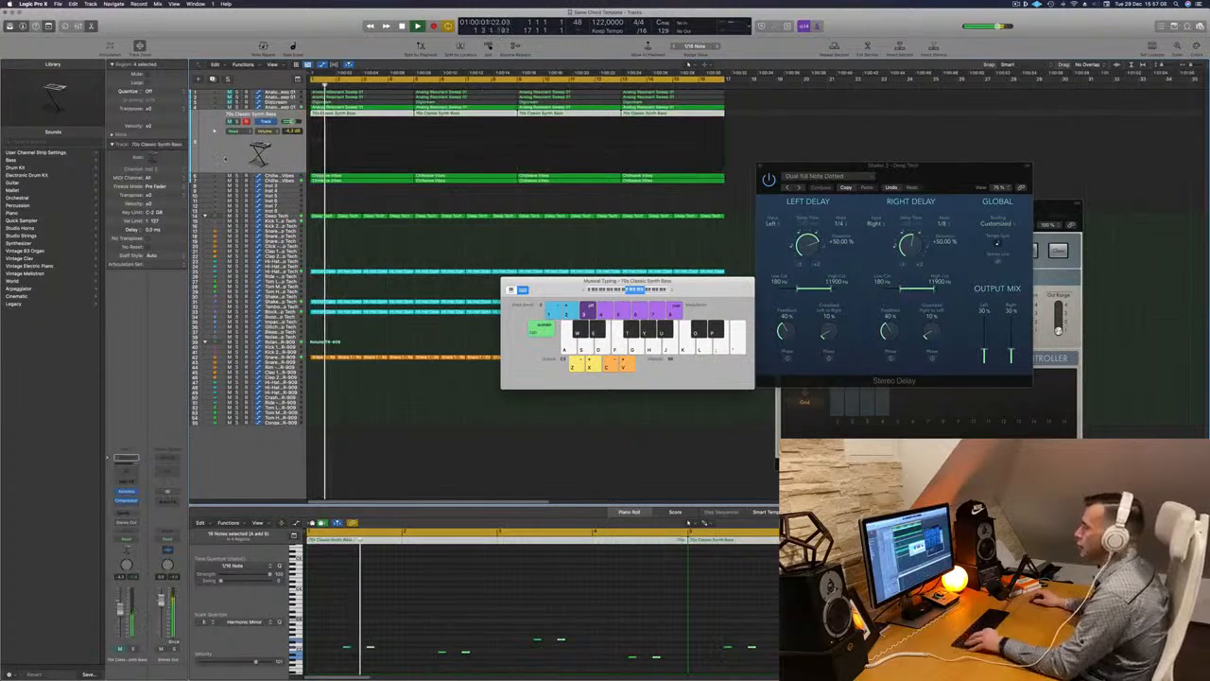
scroll(227, 156, down, 4)
scroll(227, 156, up, 4)
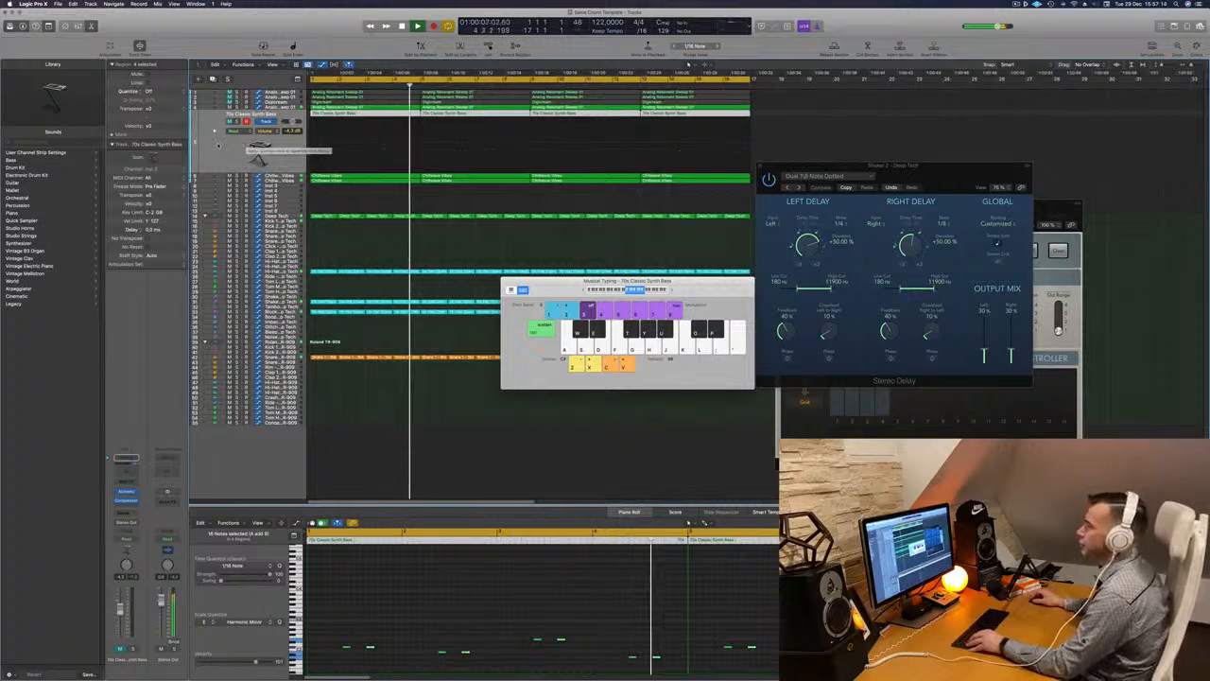
scroll(227, 151, down, 1)
key(Return)
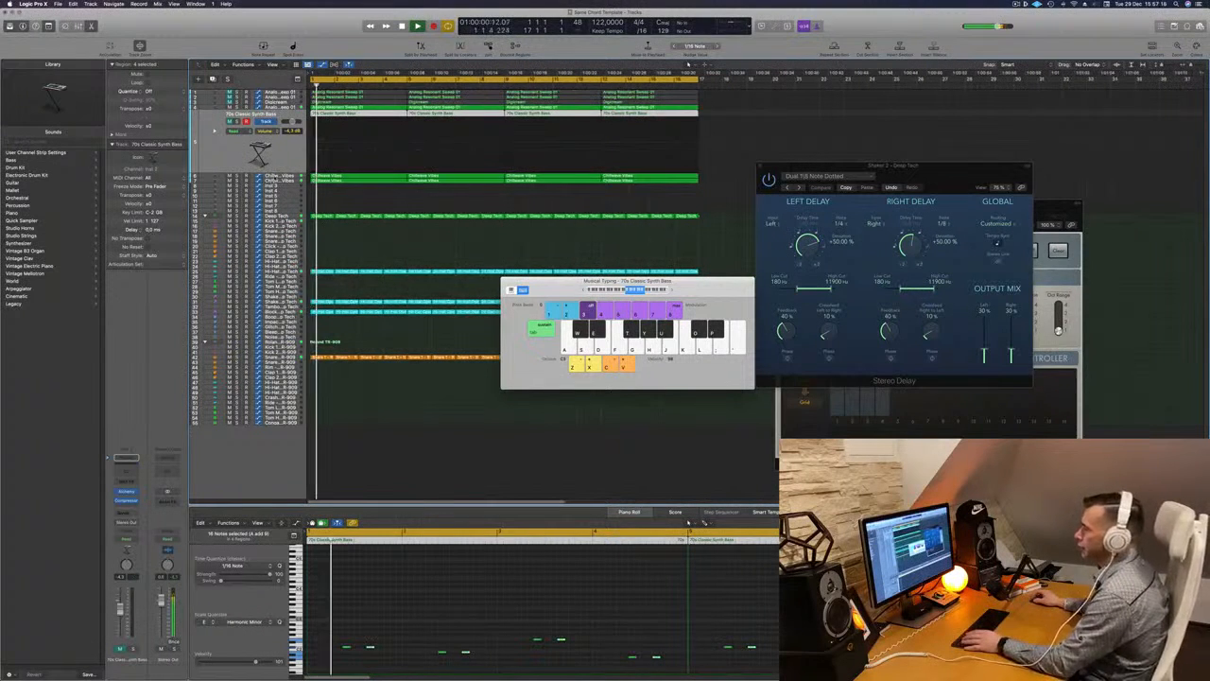
Step: Play back the loop with each Chillwave Vibes track selected in turn and move the Musical Typing window aside
key(Down)
key(Return)
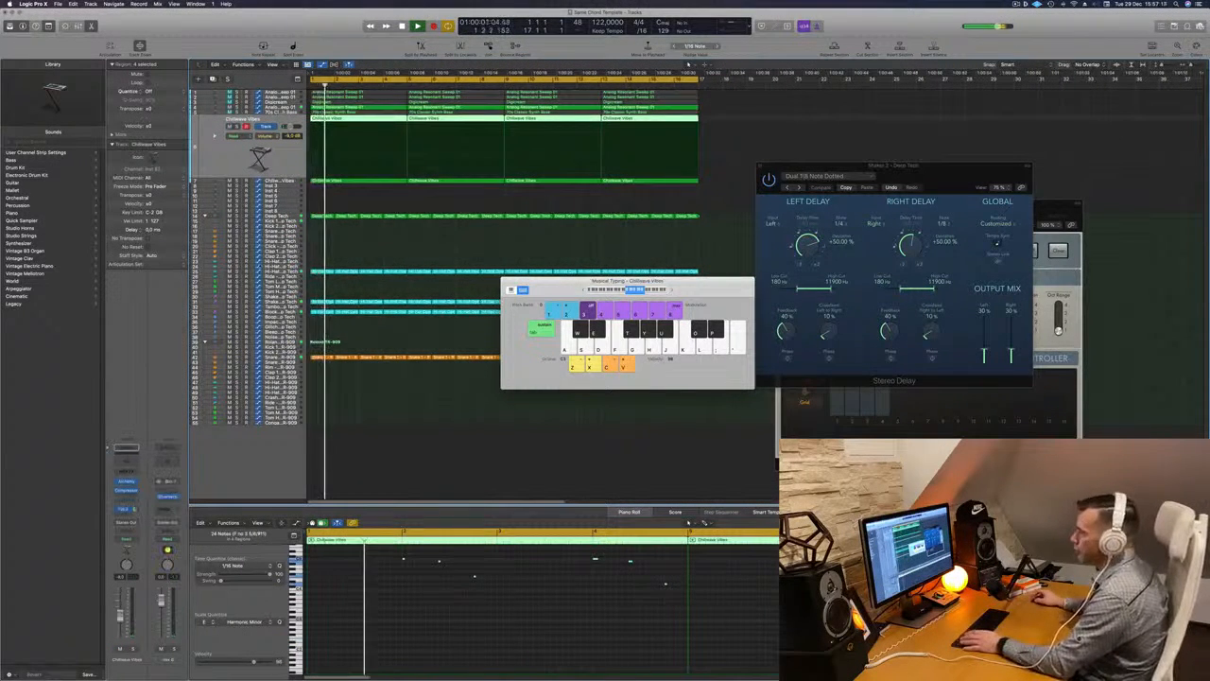
key(Return)
click(292, 182)
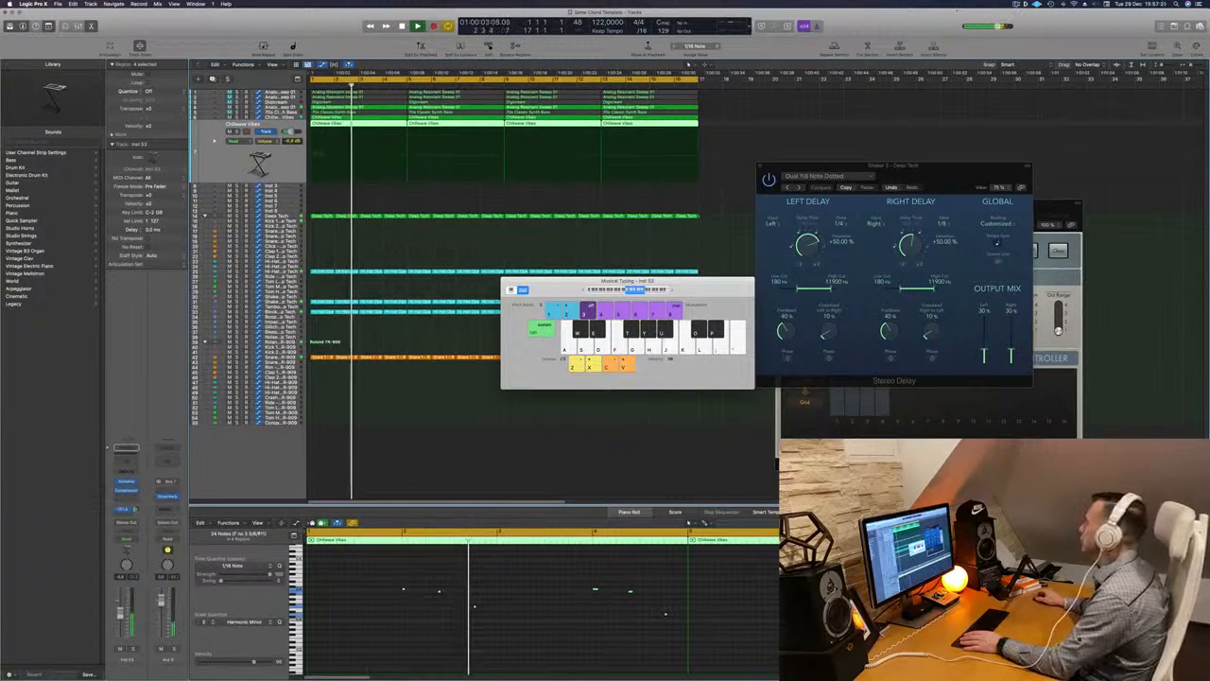
scroll(596, 147, down, 3)
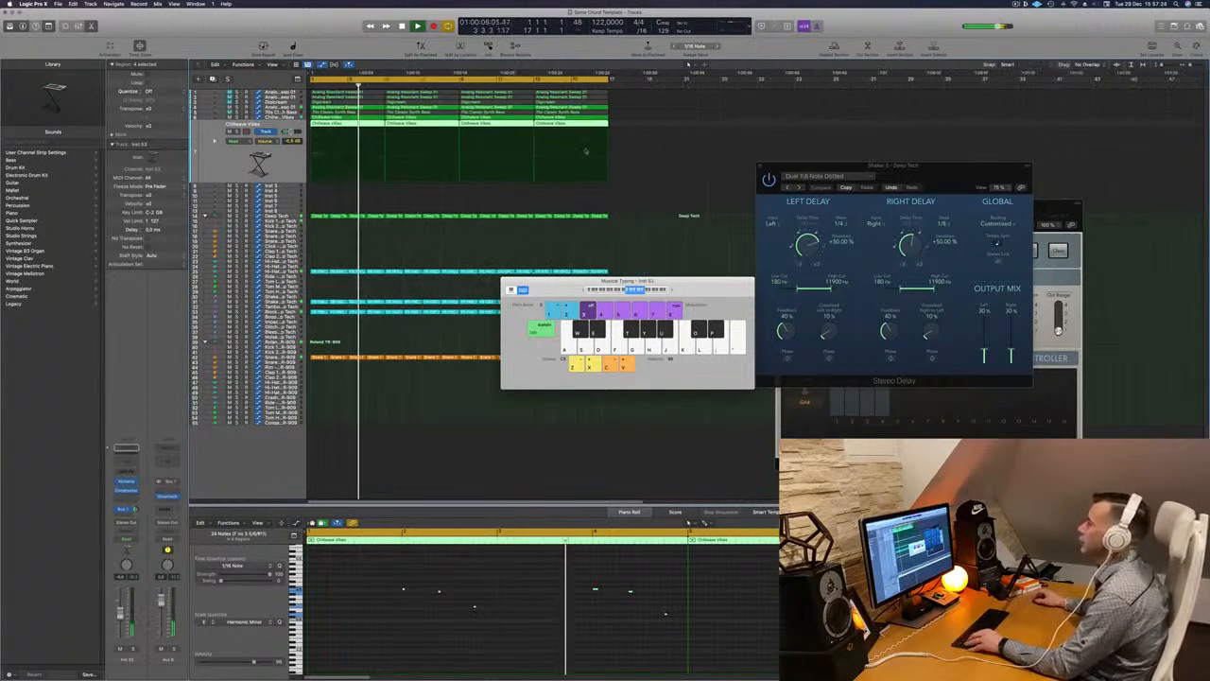
drag(534, 282, 762, 208)
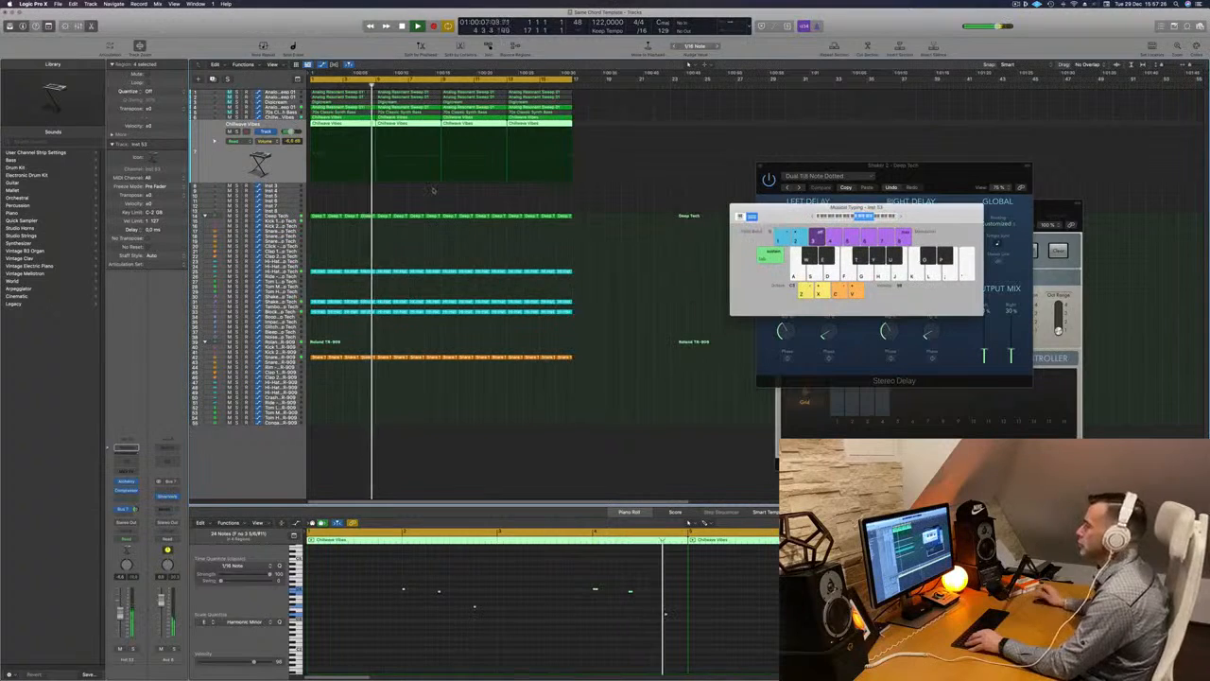
scroll(408, 203, up, 2)
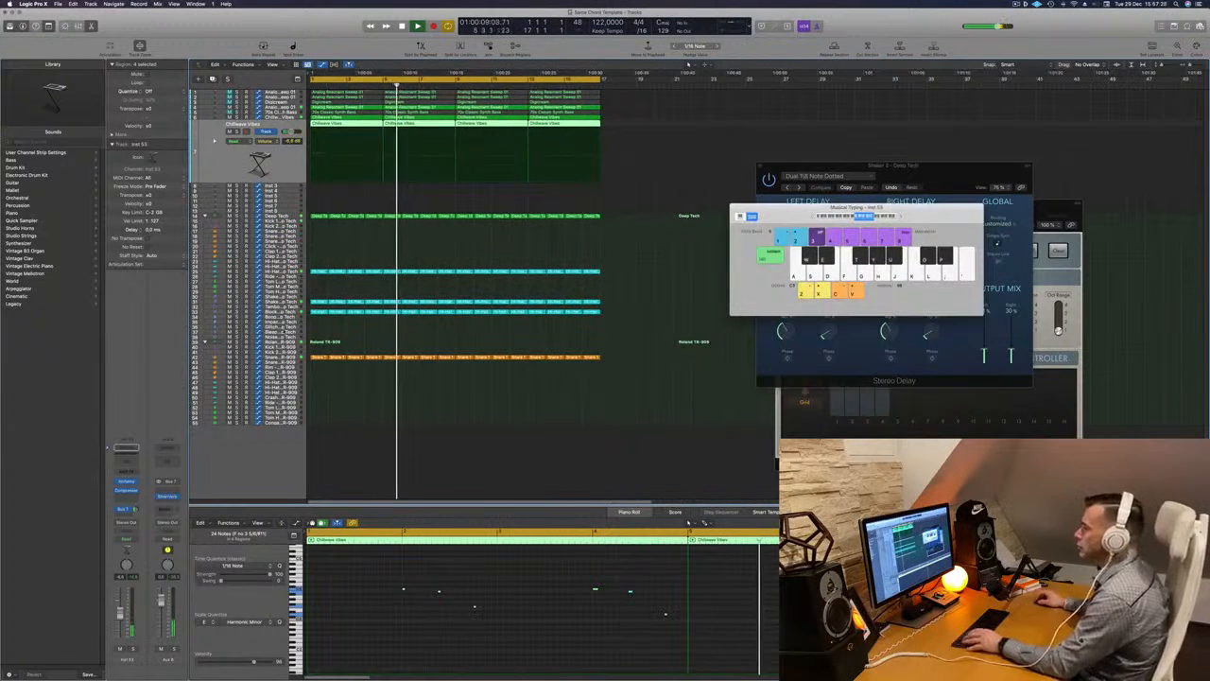
key(Return)
Step: Replay the loop from the start with Block - Deep Tech and 70s Classic Synth Bass selected in turn
click(291, 311)
key(Return)
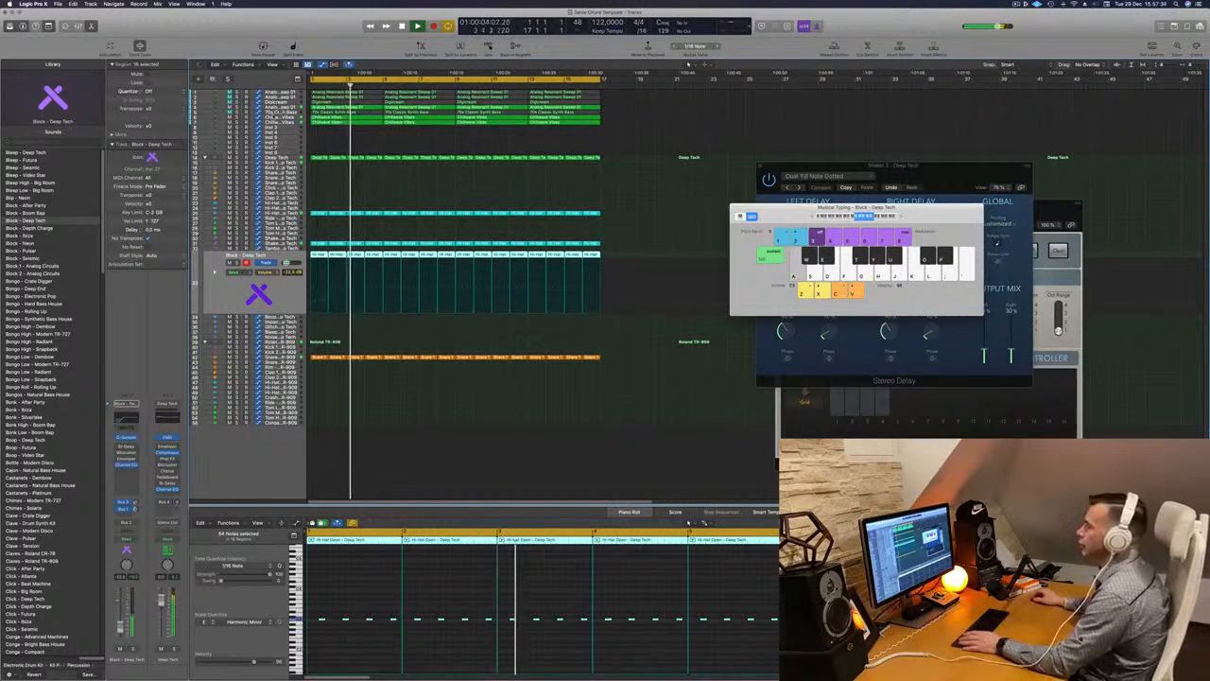
click(275, 112)
key(Return)
key(Return)
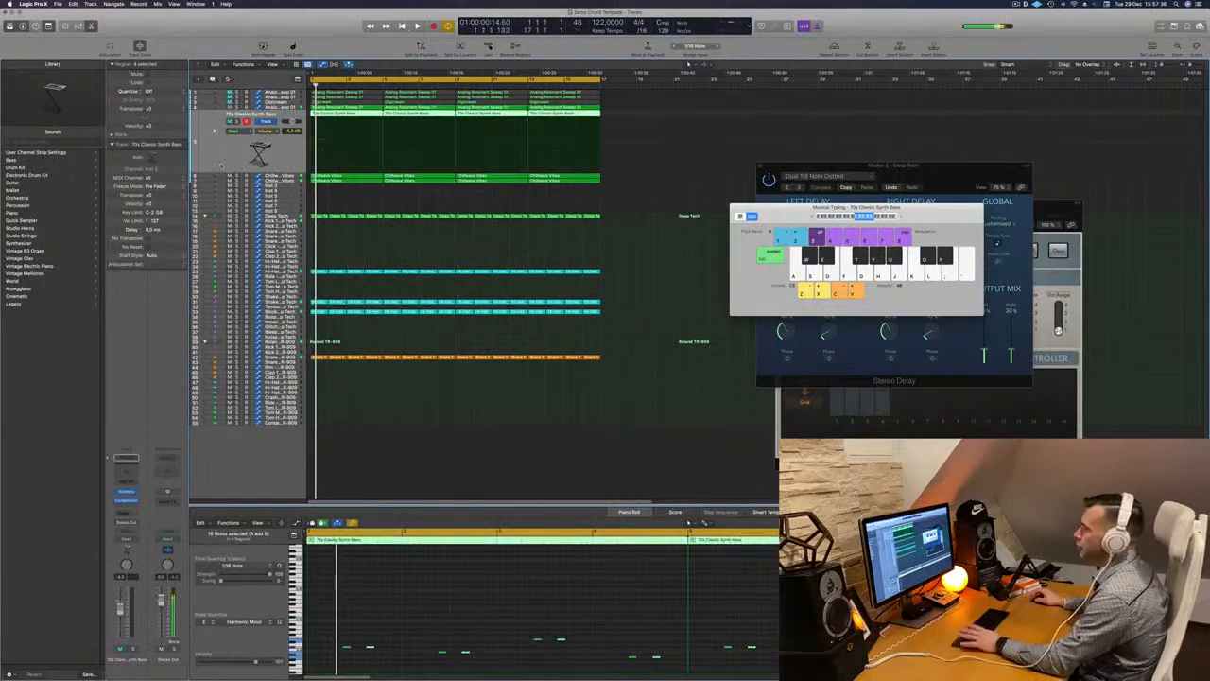
Step: Replay the loop from the start while viewing the 70s Classic Synth Bass track's Alchemy instrument, closing it again
key(Return)
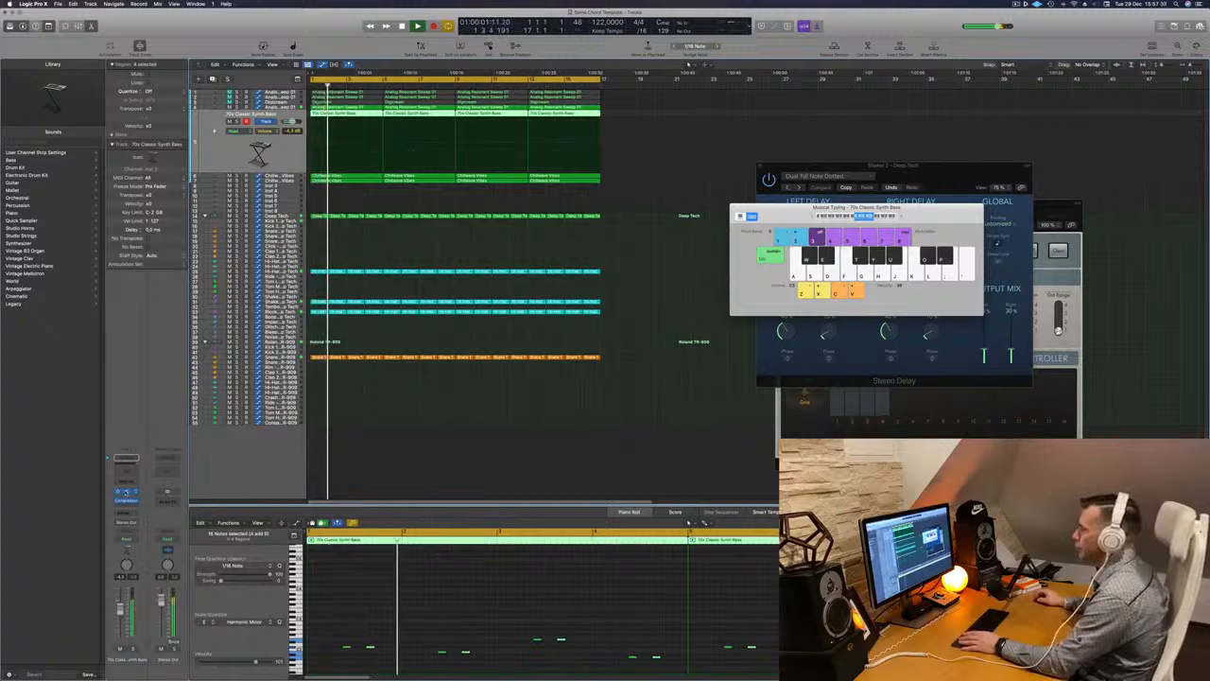
click(126, 492)
key(Return)
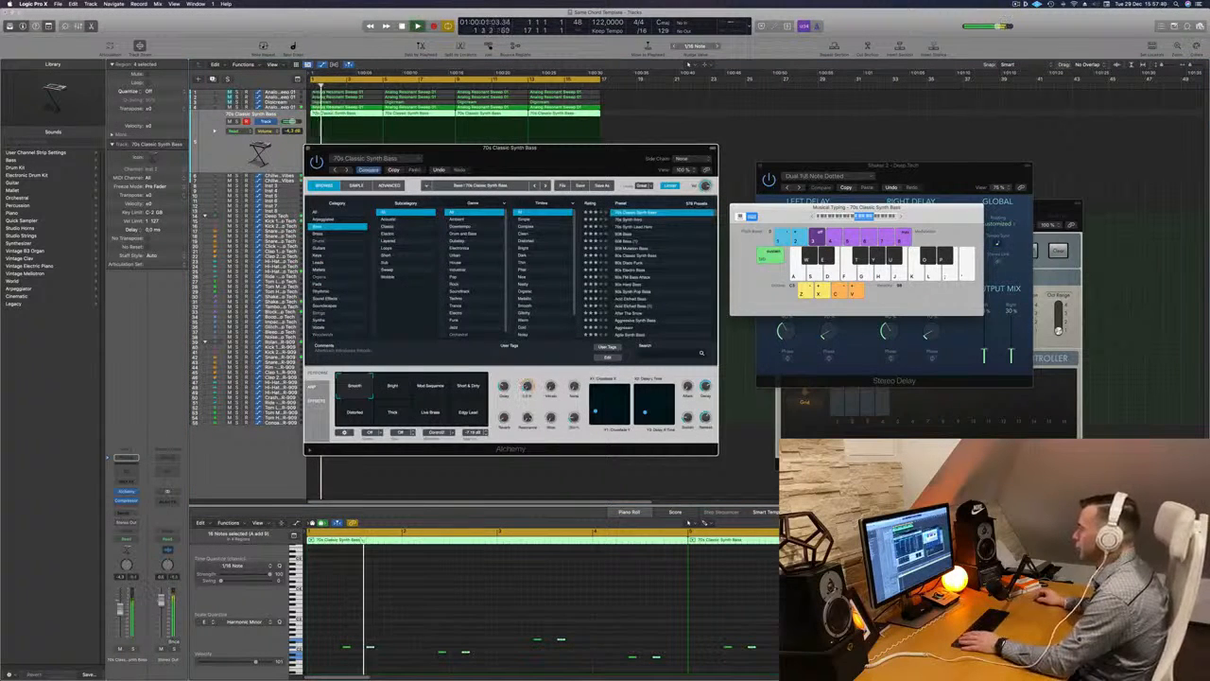
click(308, 148)
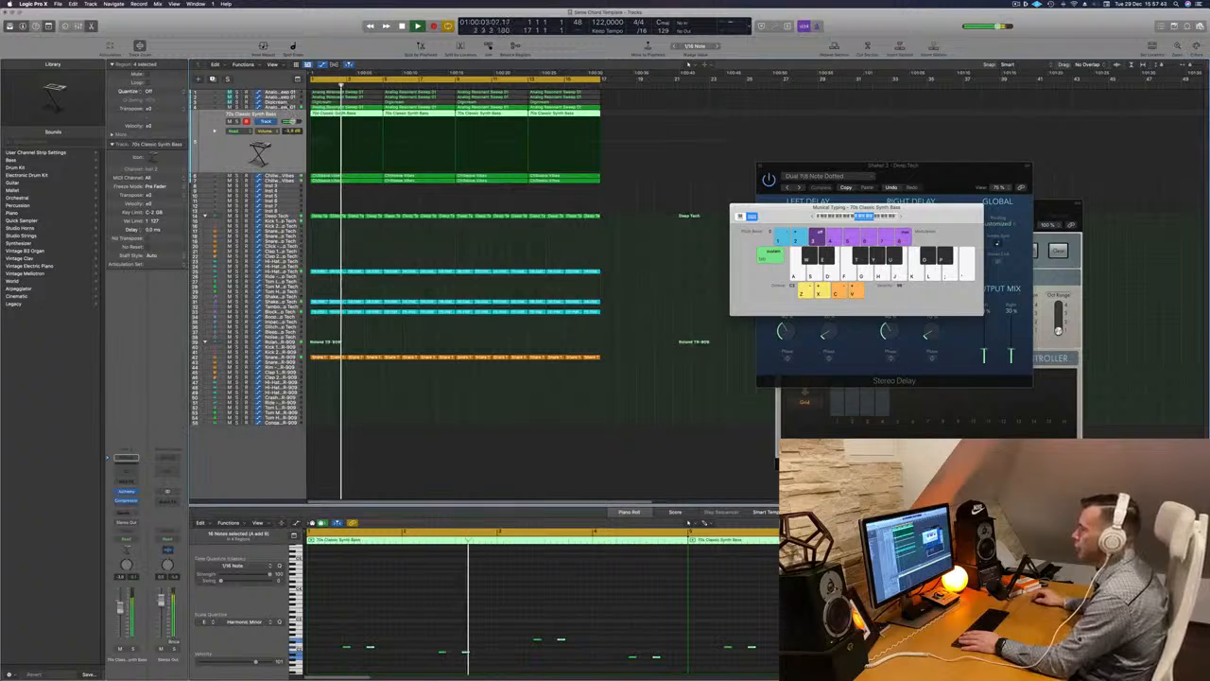
Step: Set the high cut to 264 Hz in the Channel EQ of the Analog Resonant Sweep 01 track directly above the bass
click(278, 107)
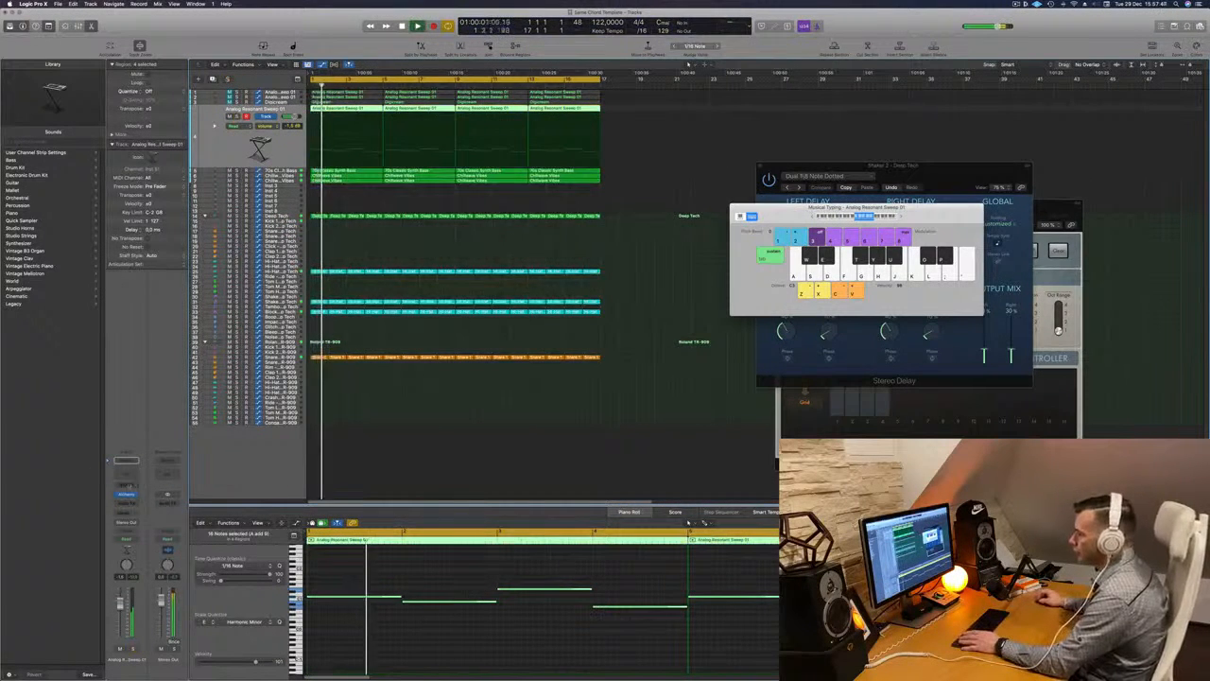
click(126, 475)
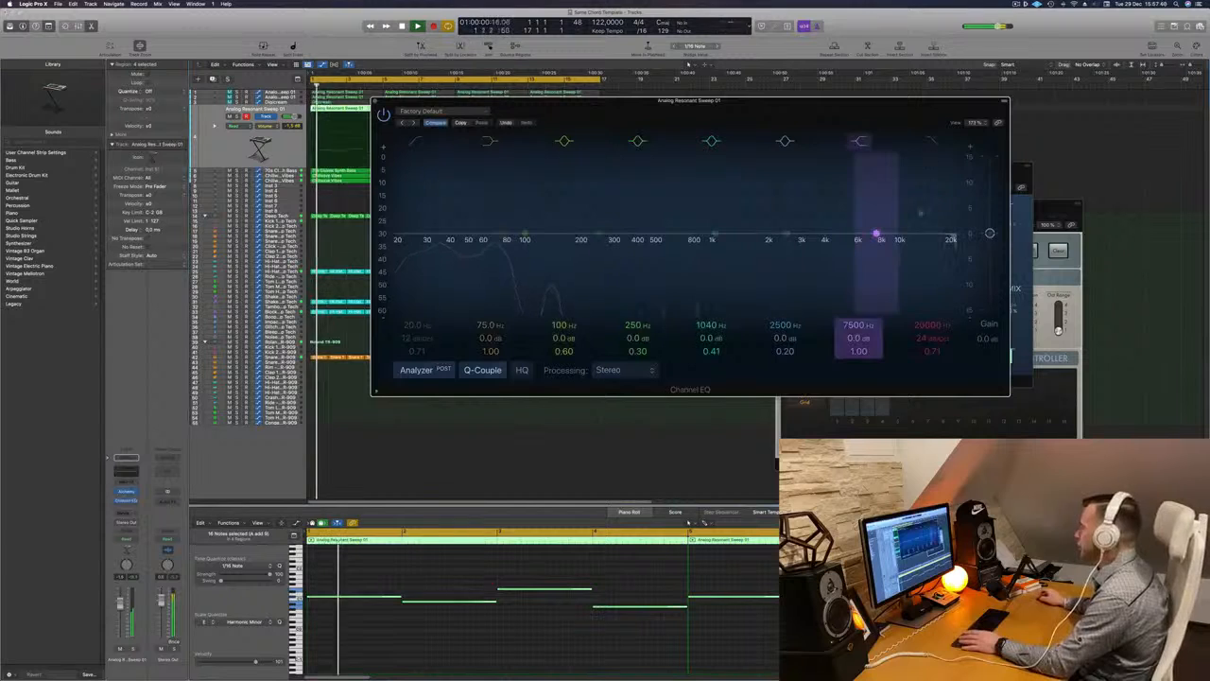
drag(955, 248, 607, 248)
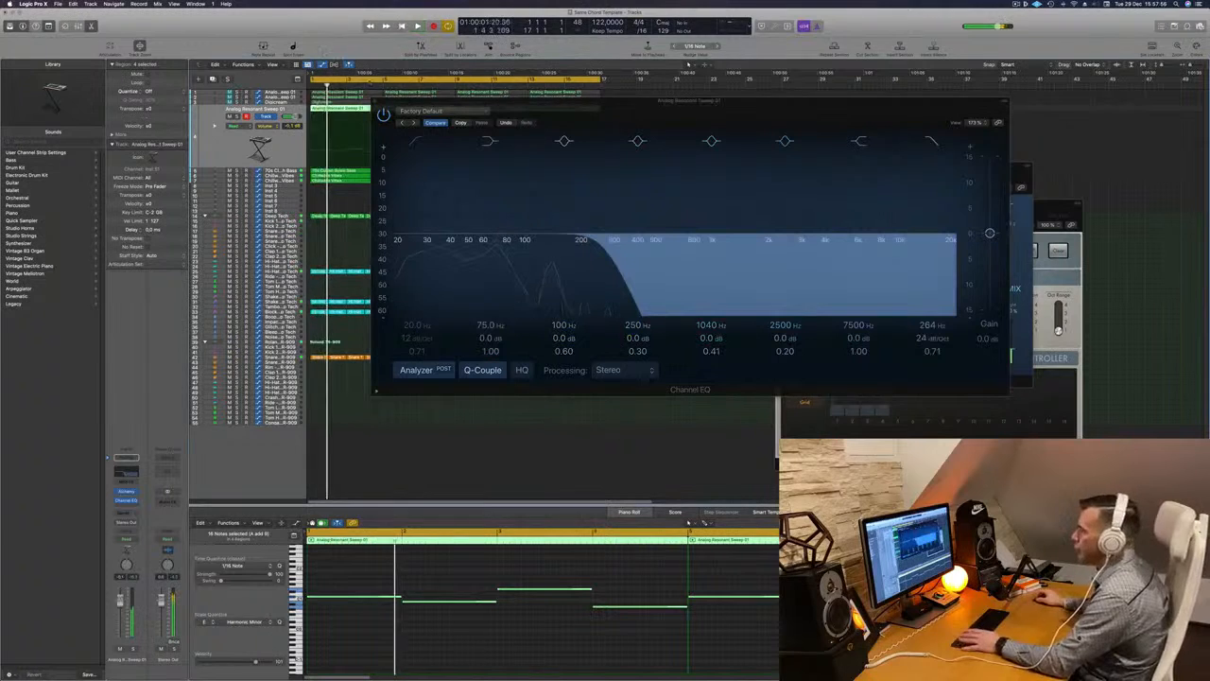
click(375, 101)
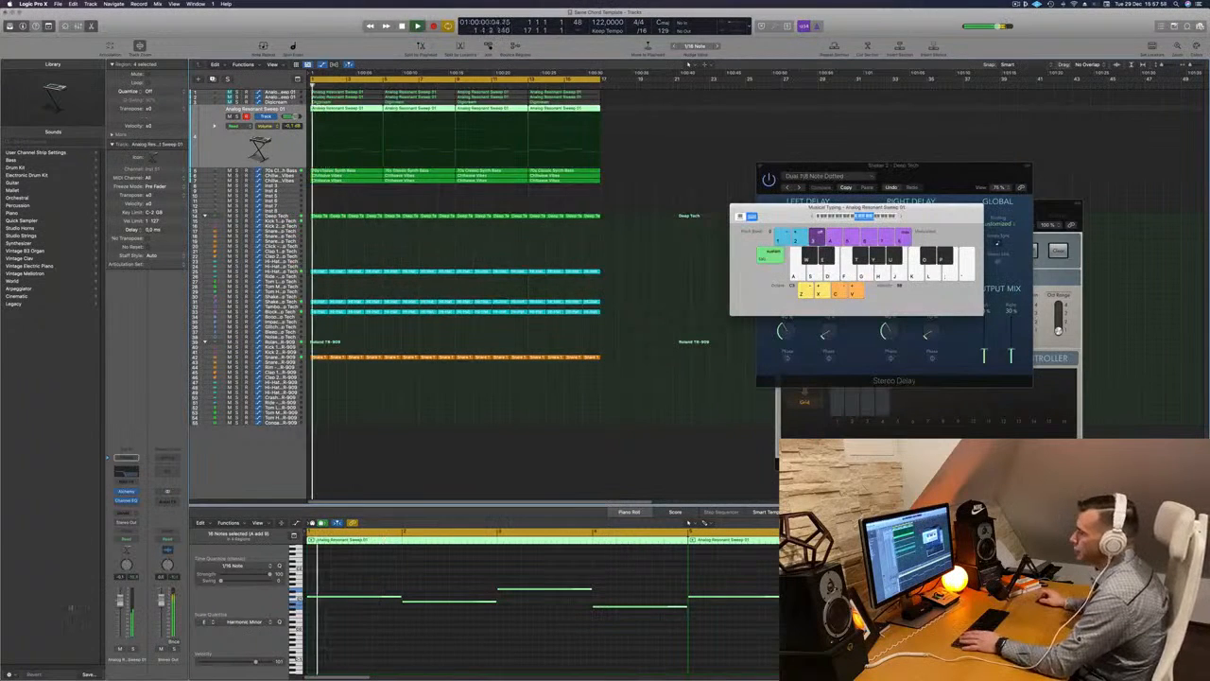
Step: Add a Compressor to this Analog Resonant Sweep 01 track, side-chained from Kick 1 - Deep Tech, and replay the loop
click(127, 505)
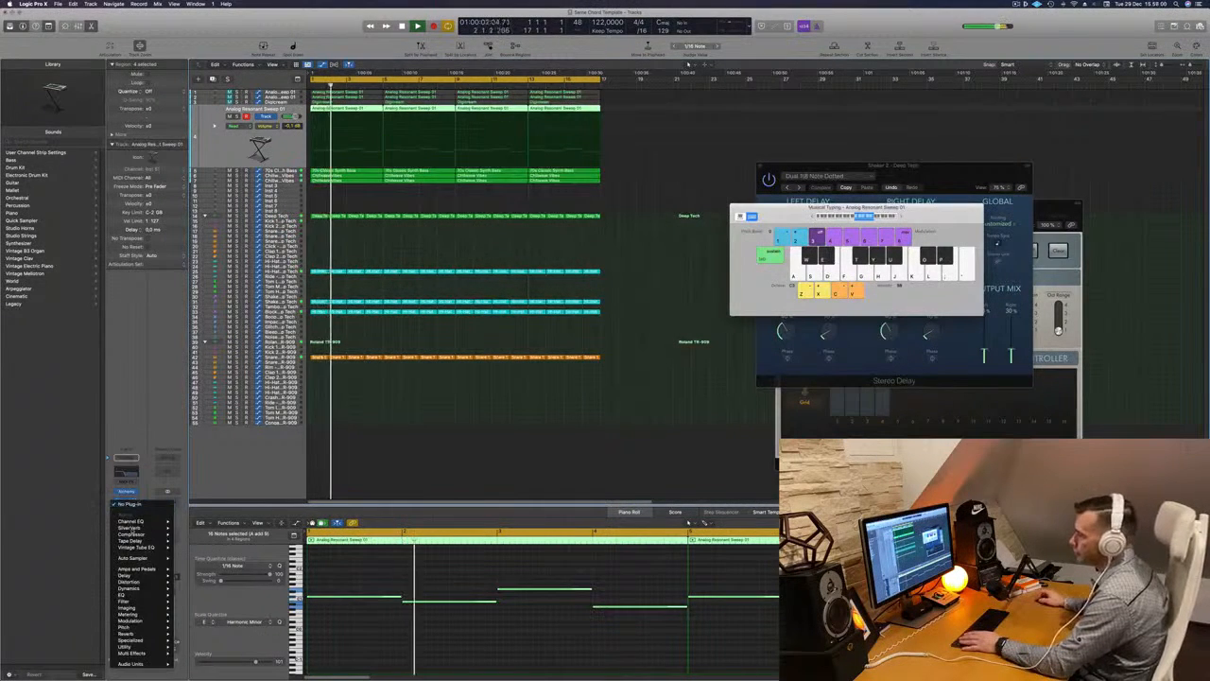
mouse_move(132, 535)
click(189, 534)
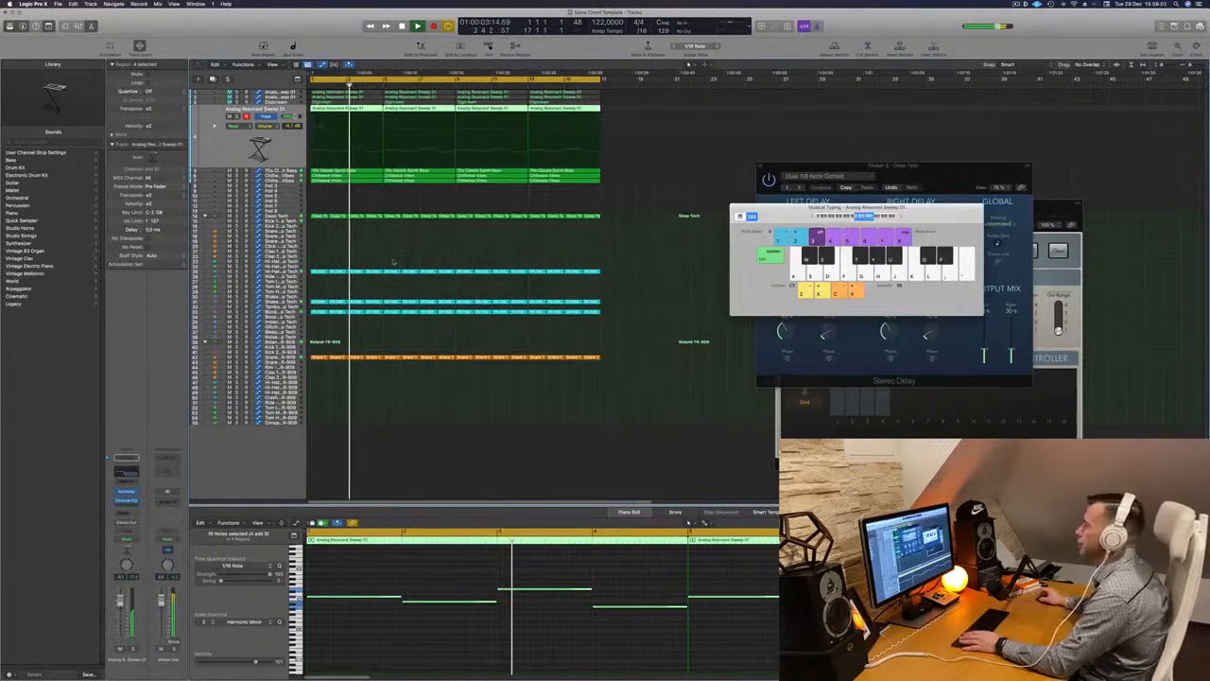
mouse_move(704, 130)
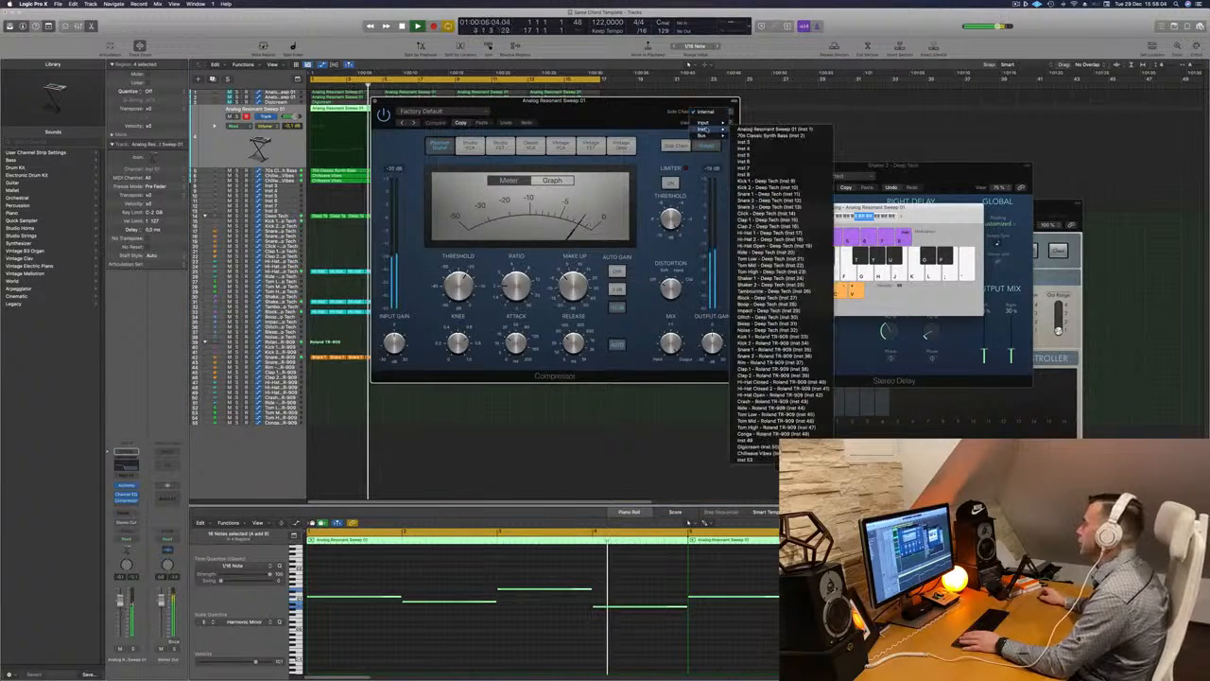
click(756, 177)
drag(609, 114, 628, 108)
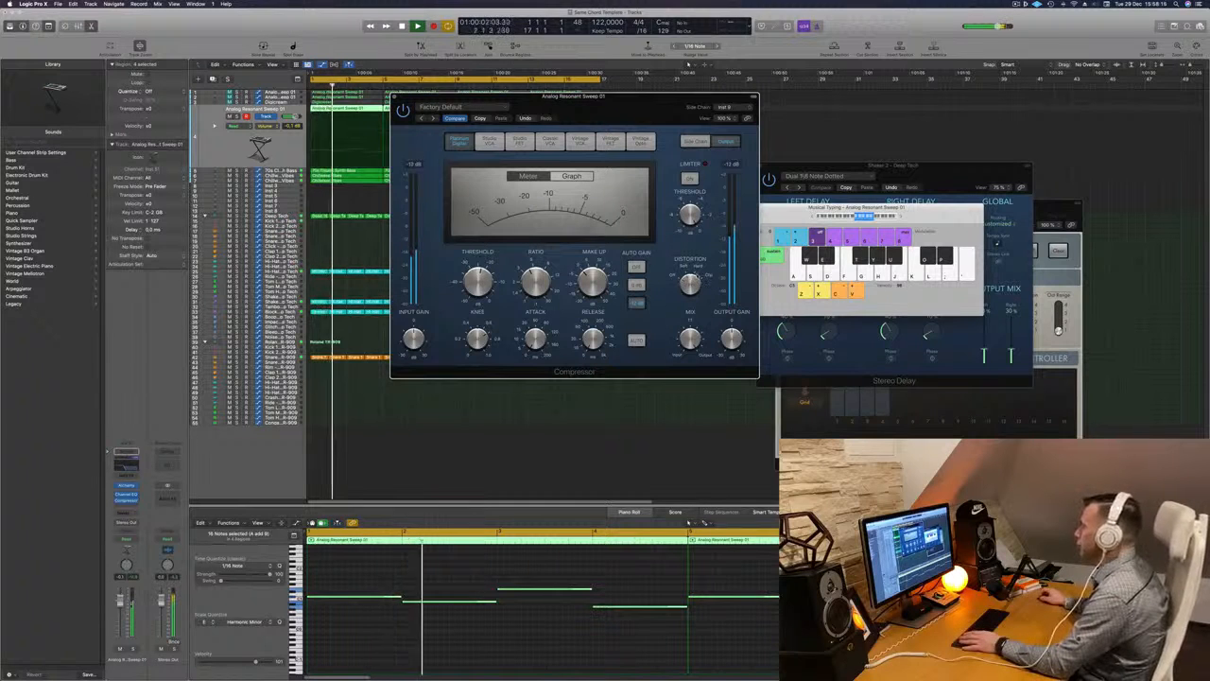
drag(568, 106, 594, 160)
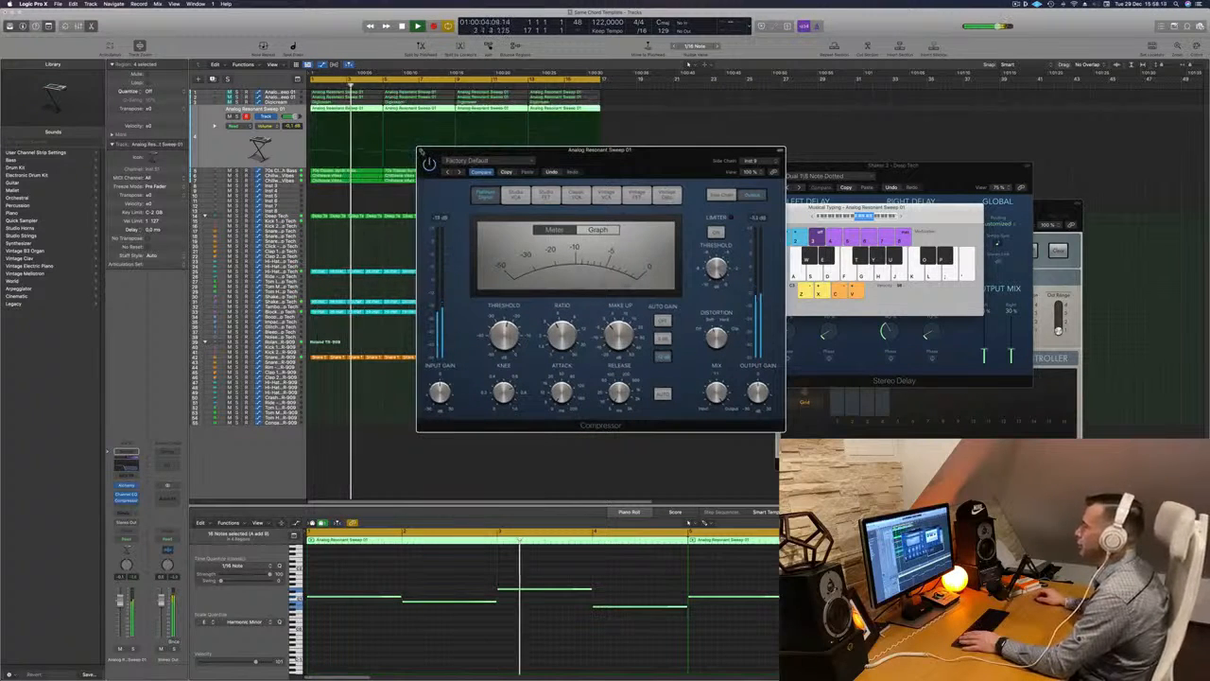
click(420, 150)
key(Return)
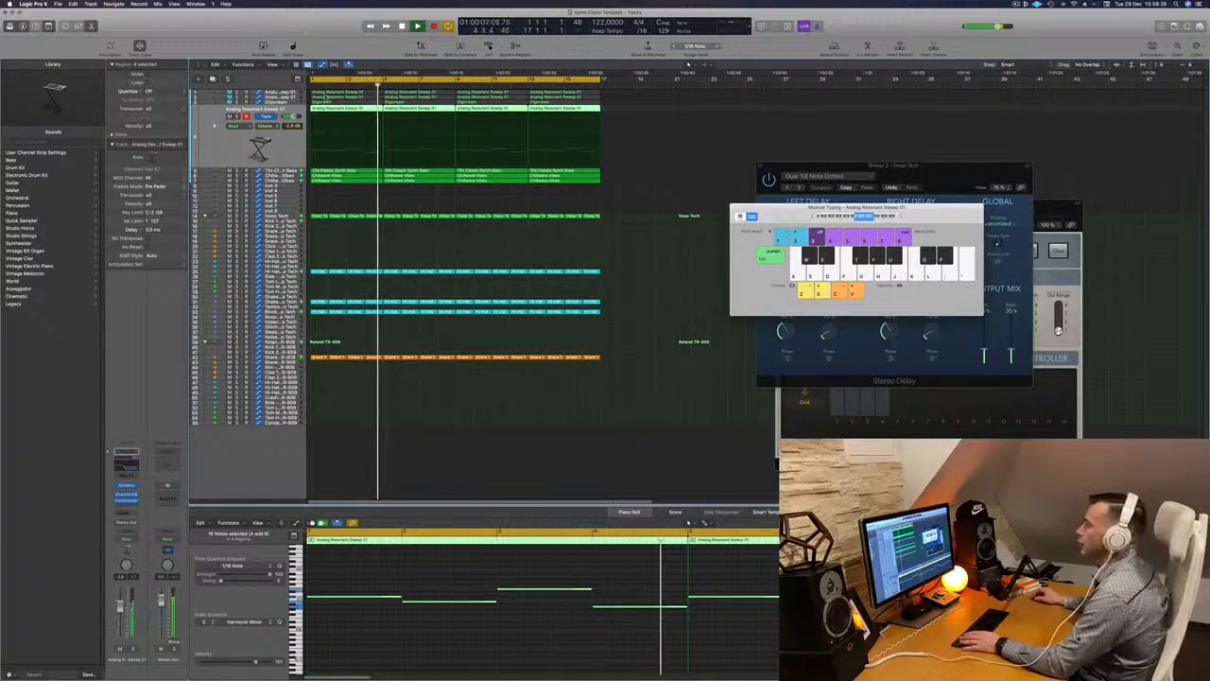
Step: Unmute the topmost Analog Resonant Sweep 01 track while replaying the loop from the beginning
key(Up)
key(Return)
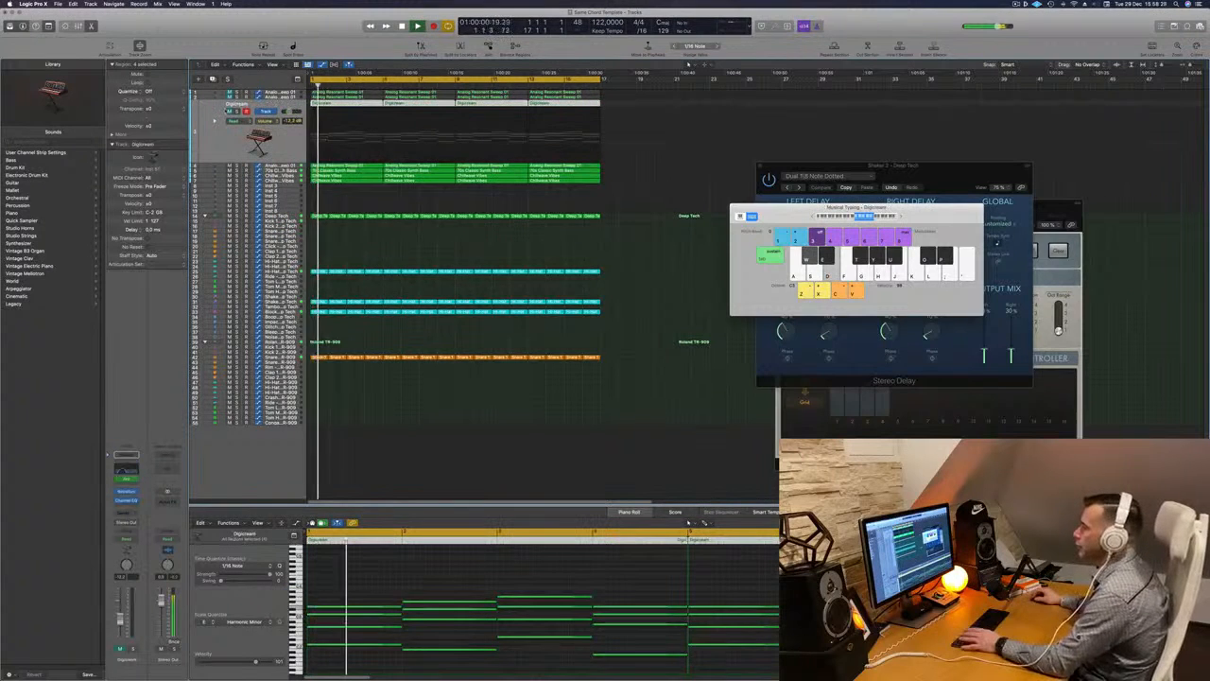
key(Return)
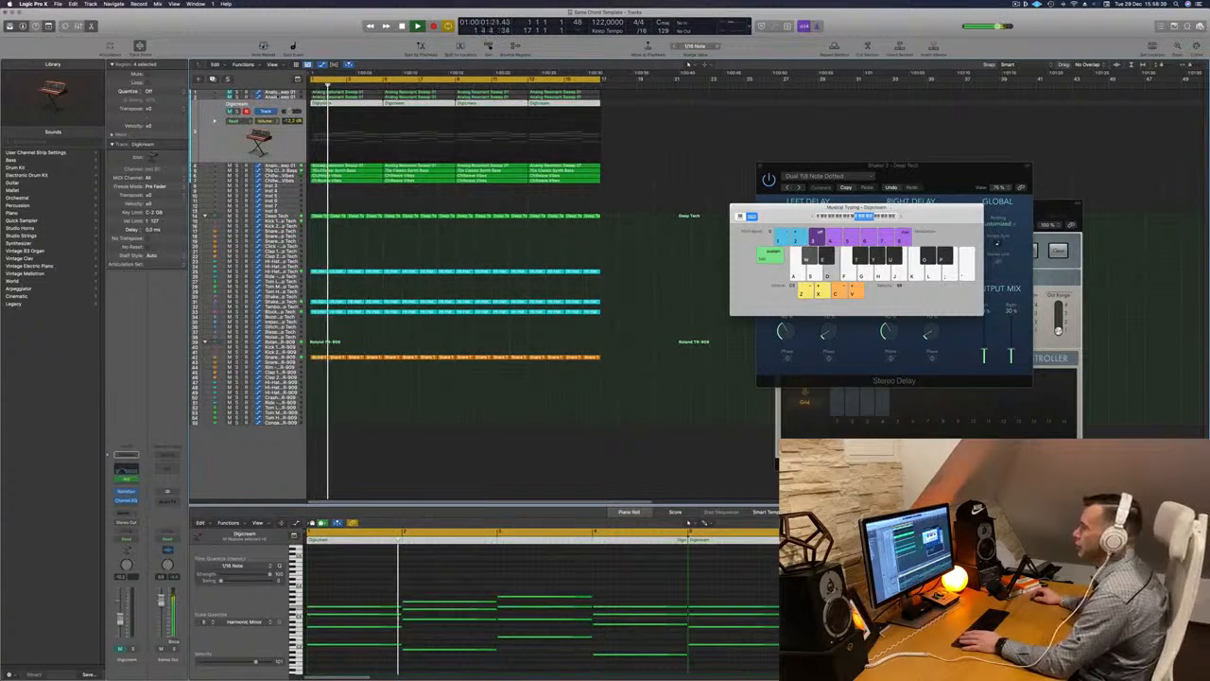
key(Up)
key(Return)
key(Up)
key(Return)
key(m)
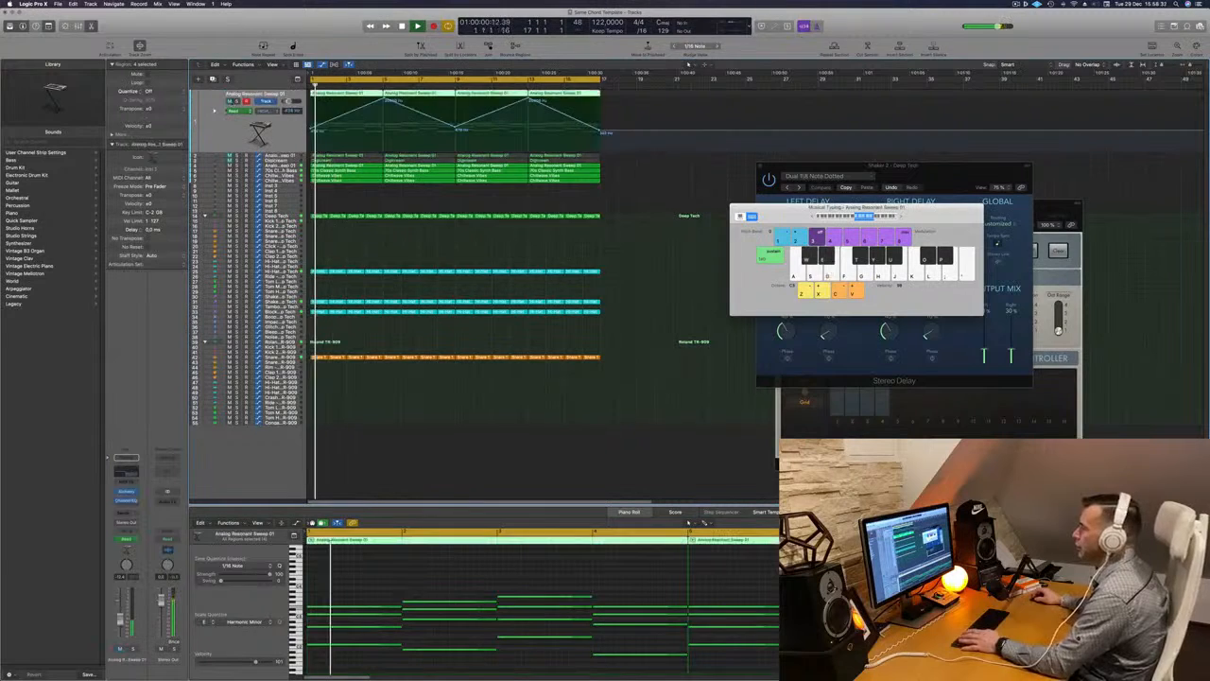
Step: Lower the high cut frequency automation peak at bar 5 of the topmost Analog Resonant Sweep 01 track, replaying the loop to check it
key(Return)
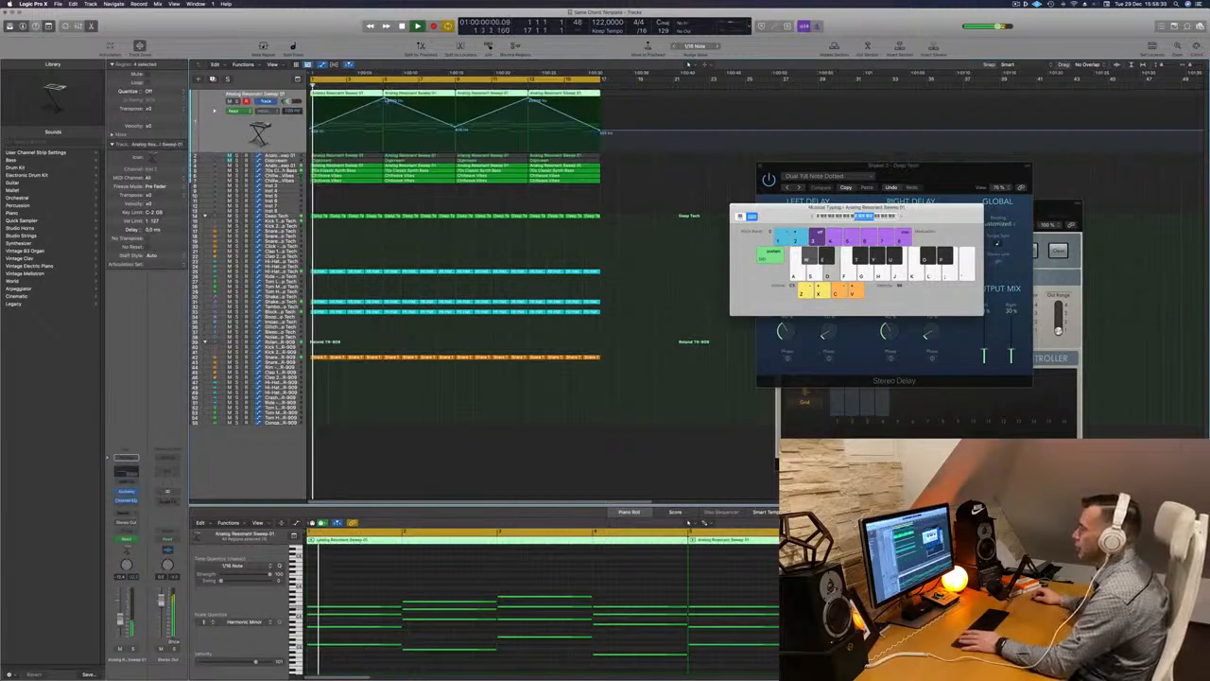
drag(384, 99, 384, 135)
key(Return)
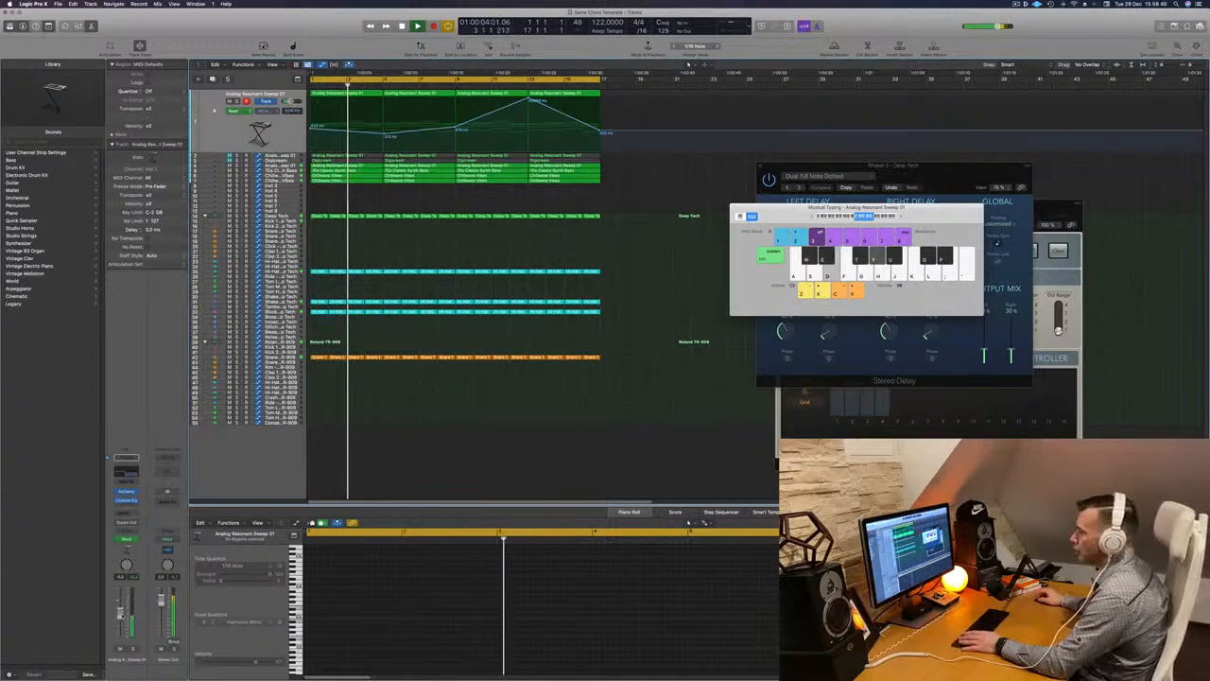
key(Return)
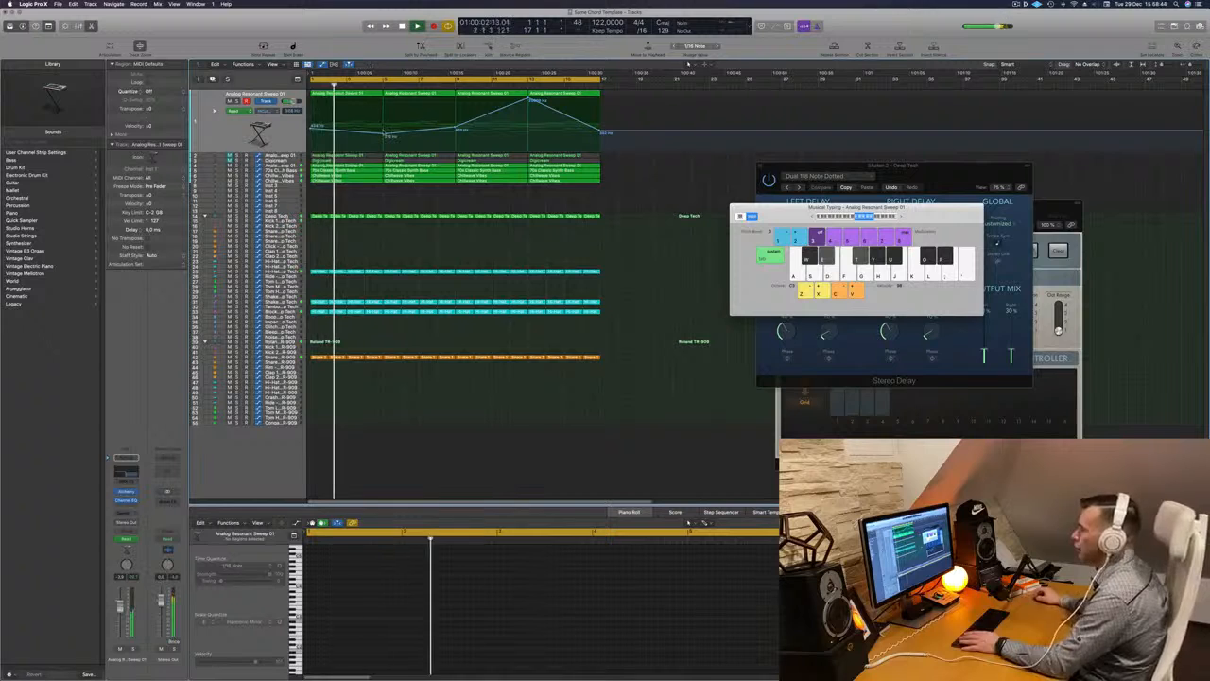
click(384, 137)
drag(384, 133, 387, 121)
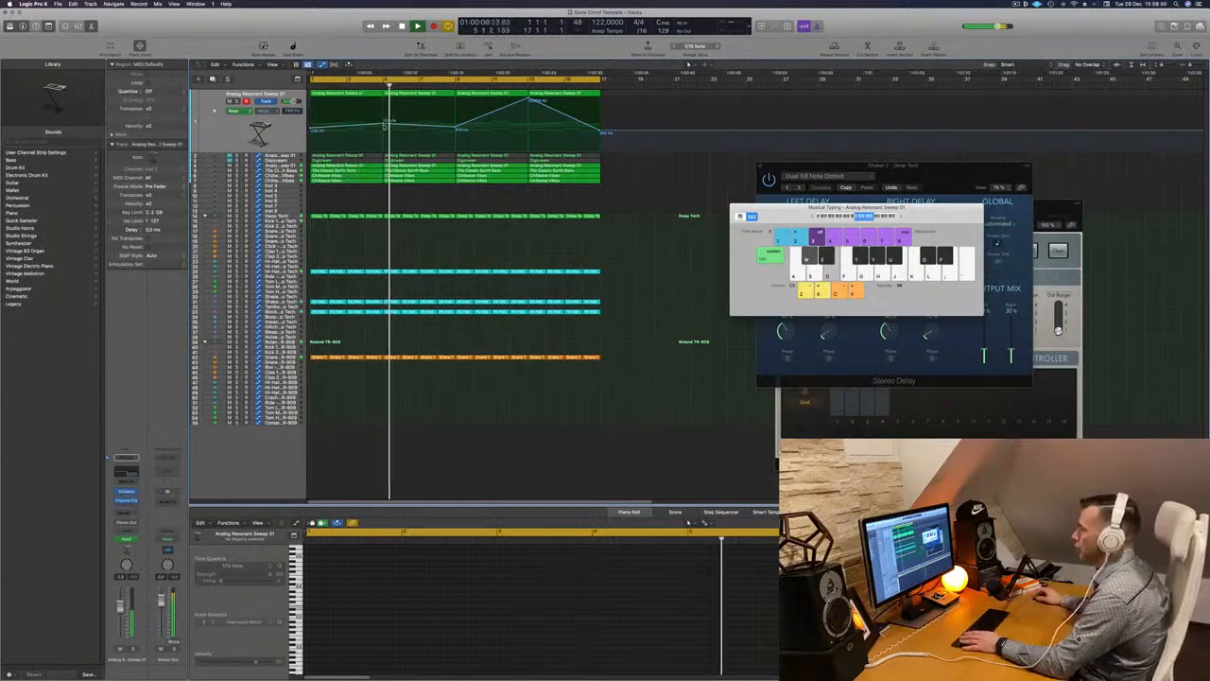
key(Return)
key(Return)
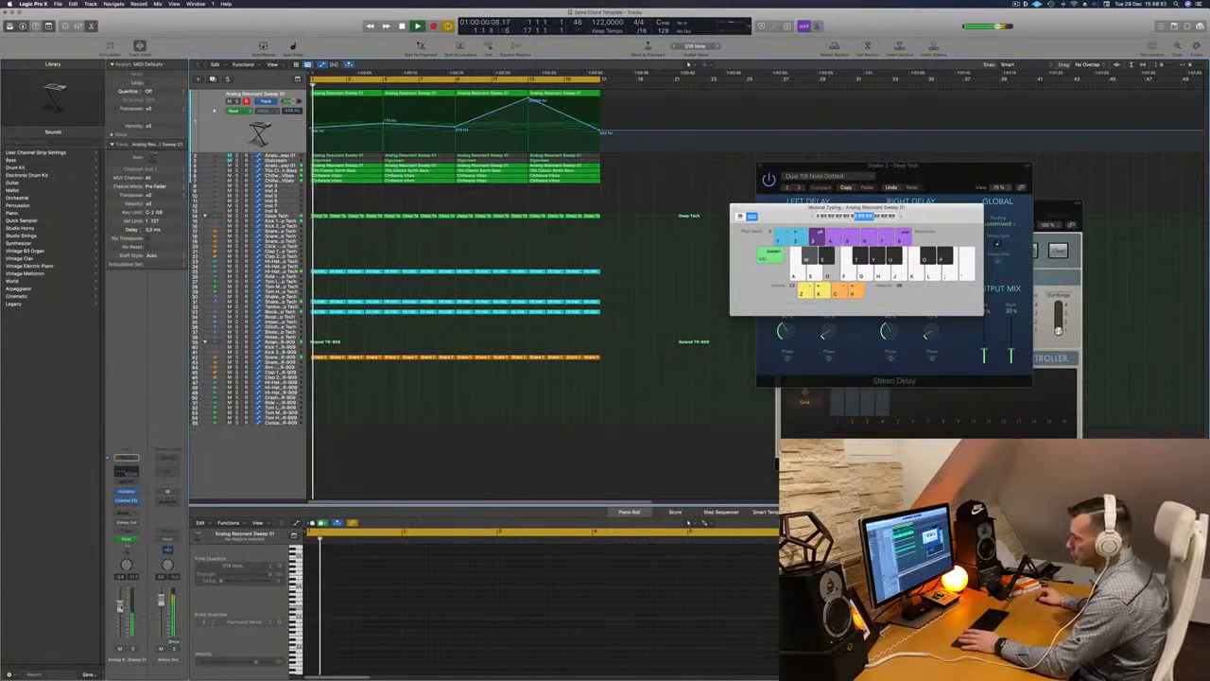
Step: Lower the high cut frequency automation peak at bar 13 to roughly the level of the bar 5 point and replay the loop
key(Return)
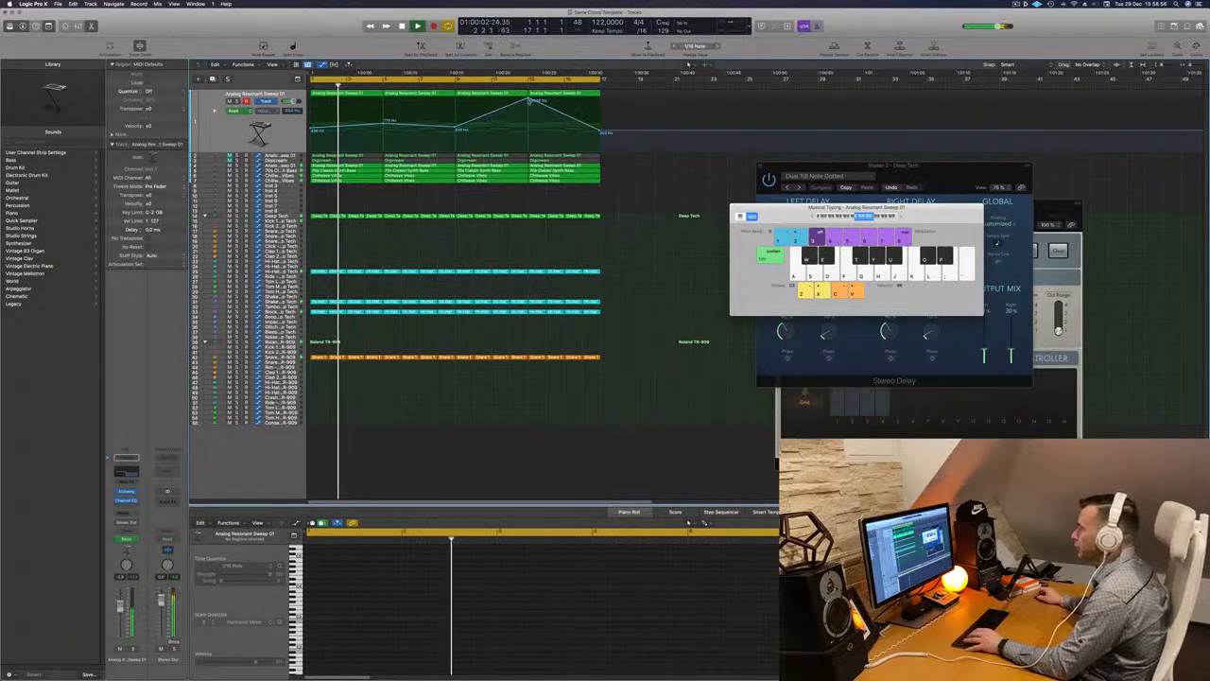
drag(531, 100, 528, 111)
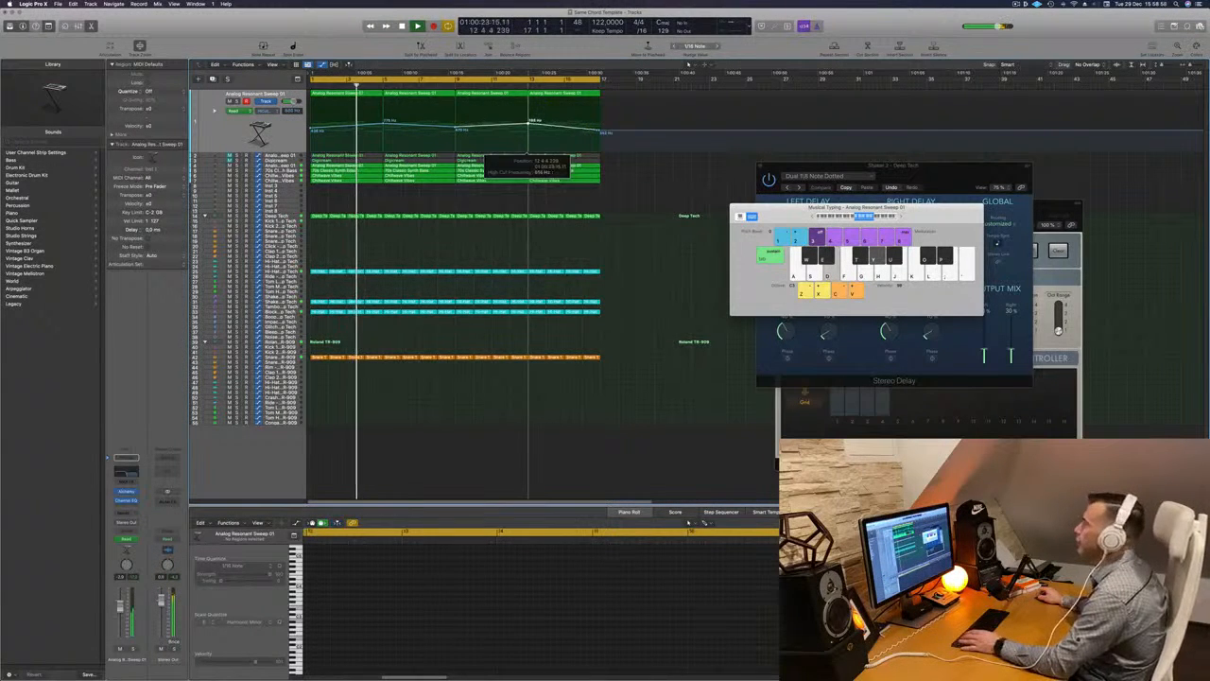
key(Return)
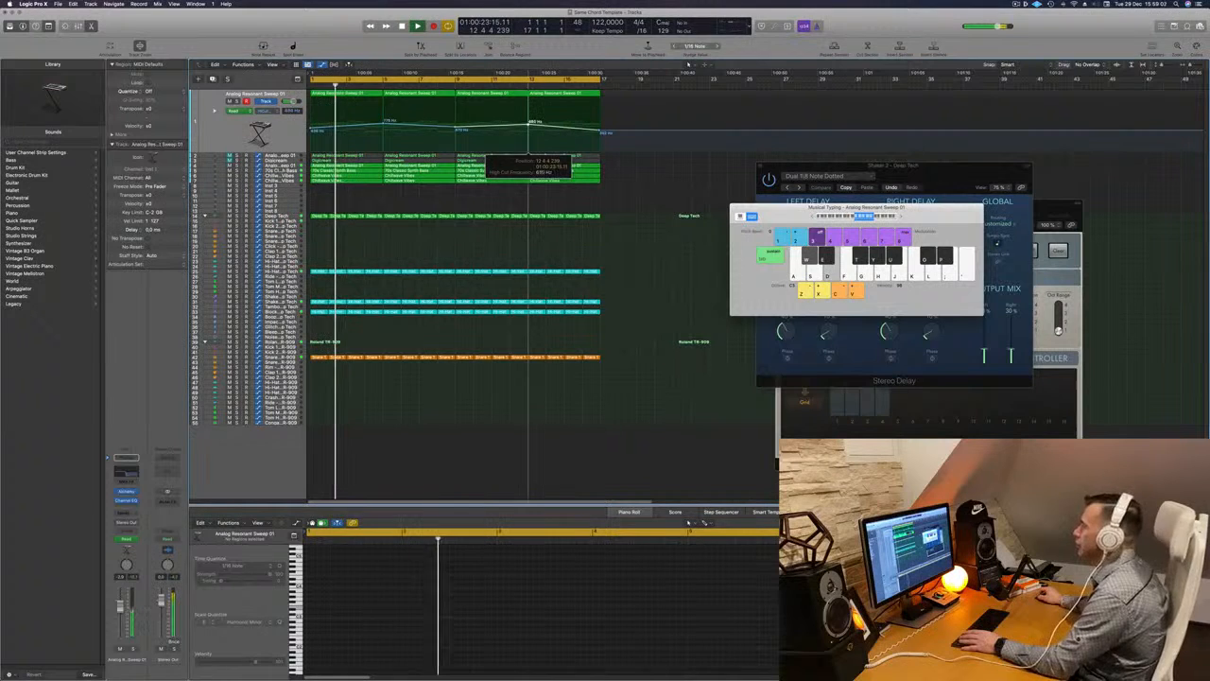
drag(529, 124, 529, 125)
Step: Unmute the second Analog Resonant Sweep 01 track and play the loop from the start
key(Down)
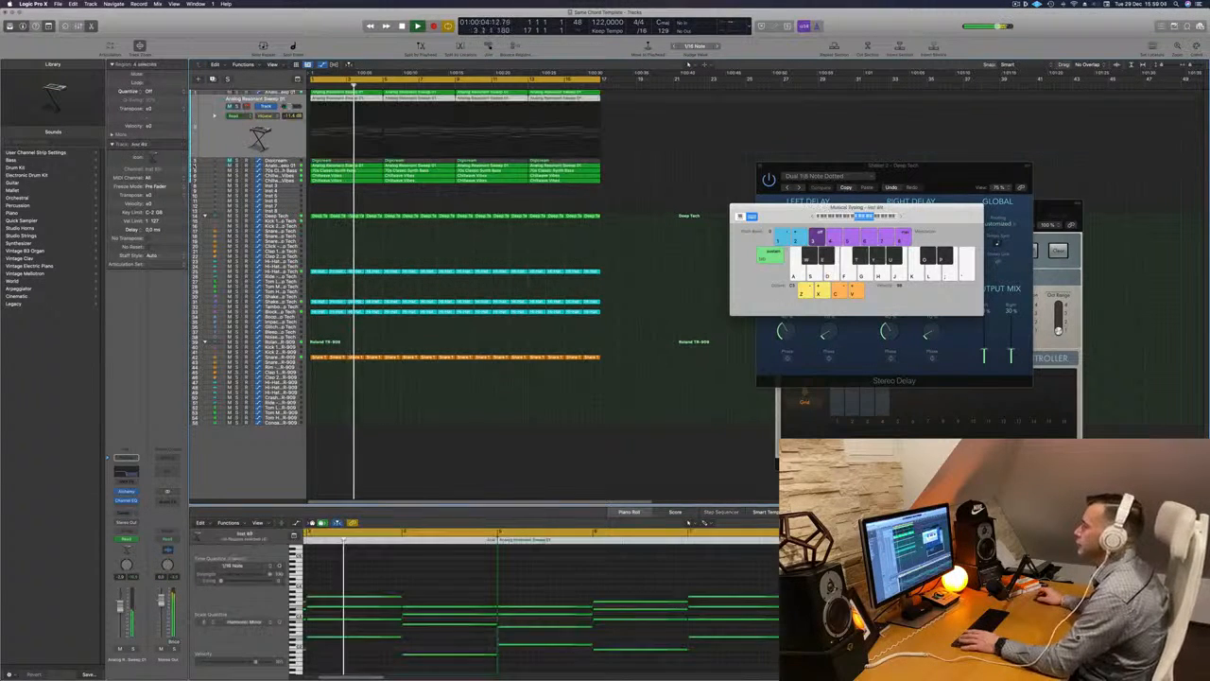
key(Return)
click(230, 106)
key(Return)
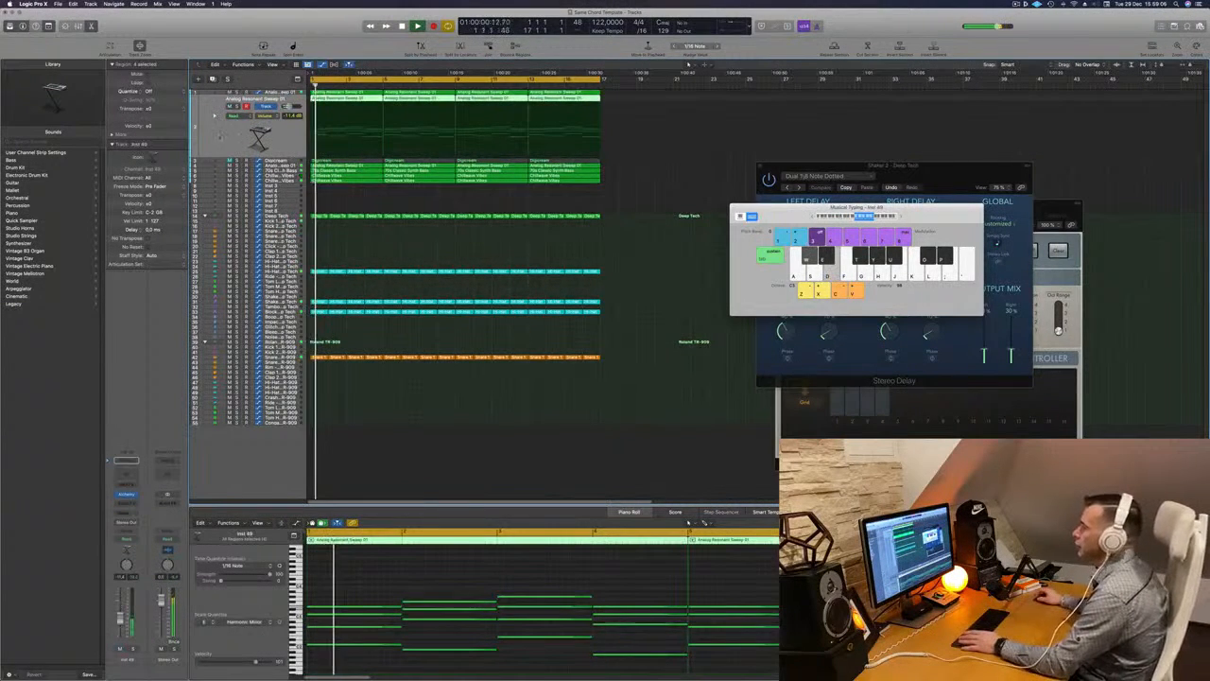
key(Return)
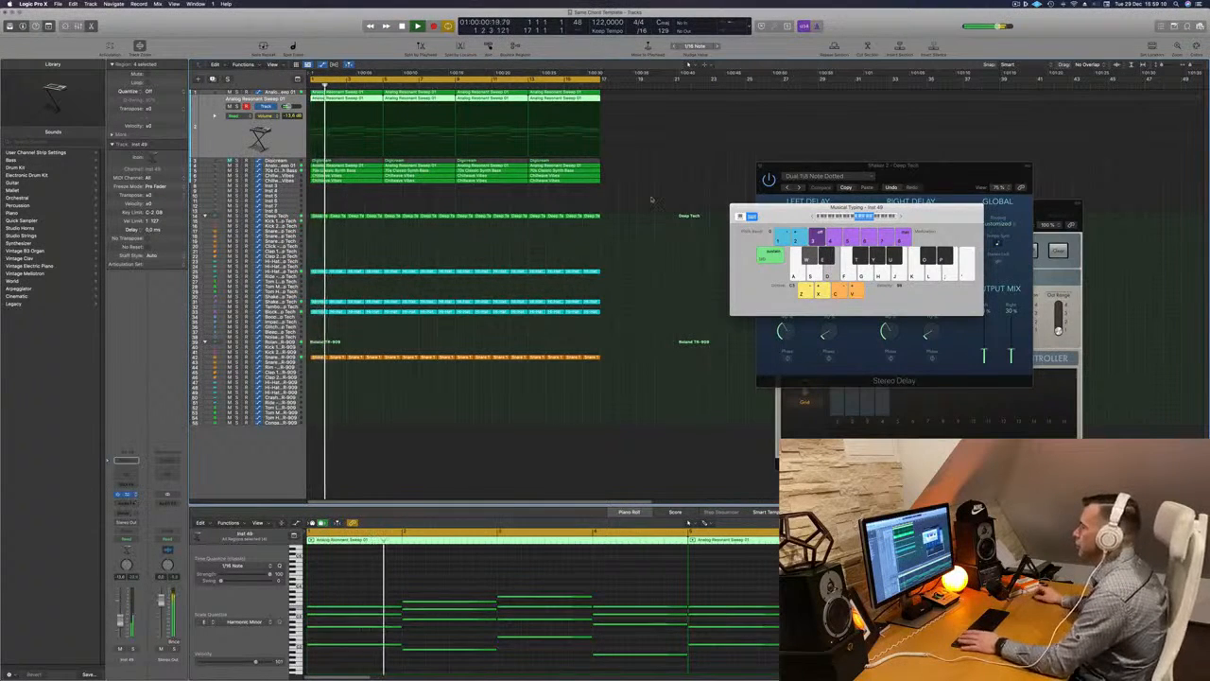
Step: Replay the loop with the second Analog Resonant Sweep 01 track's Alchemy instrument open, and mute that track again
key(Return)
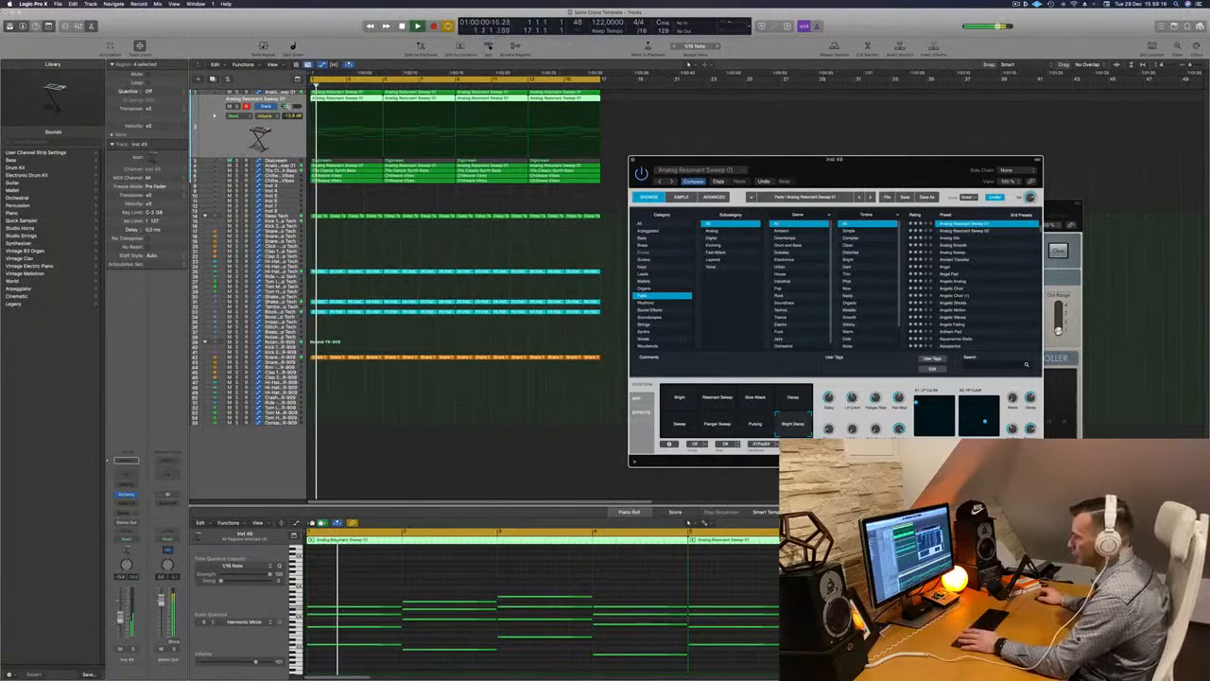
key(space)
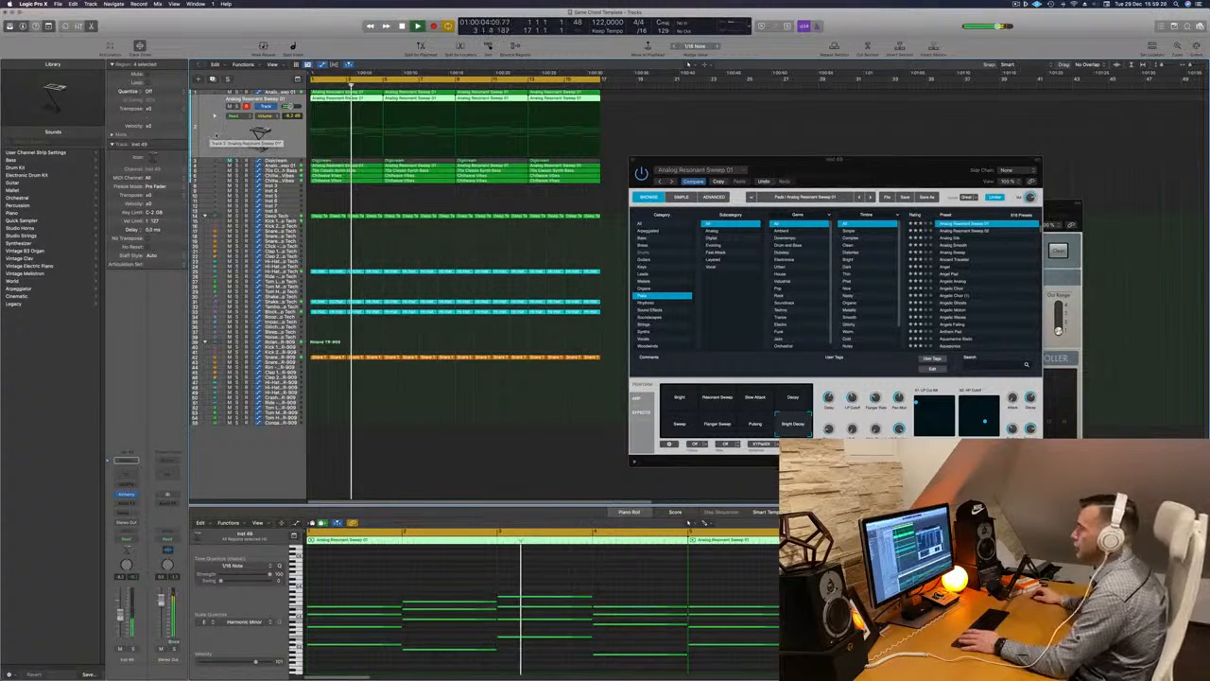
key(Return)
key(m)
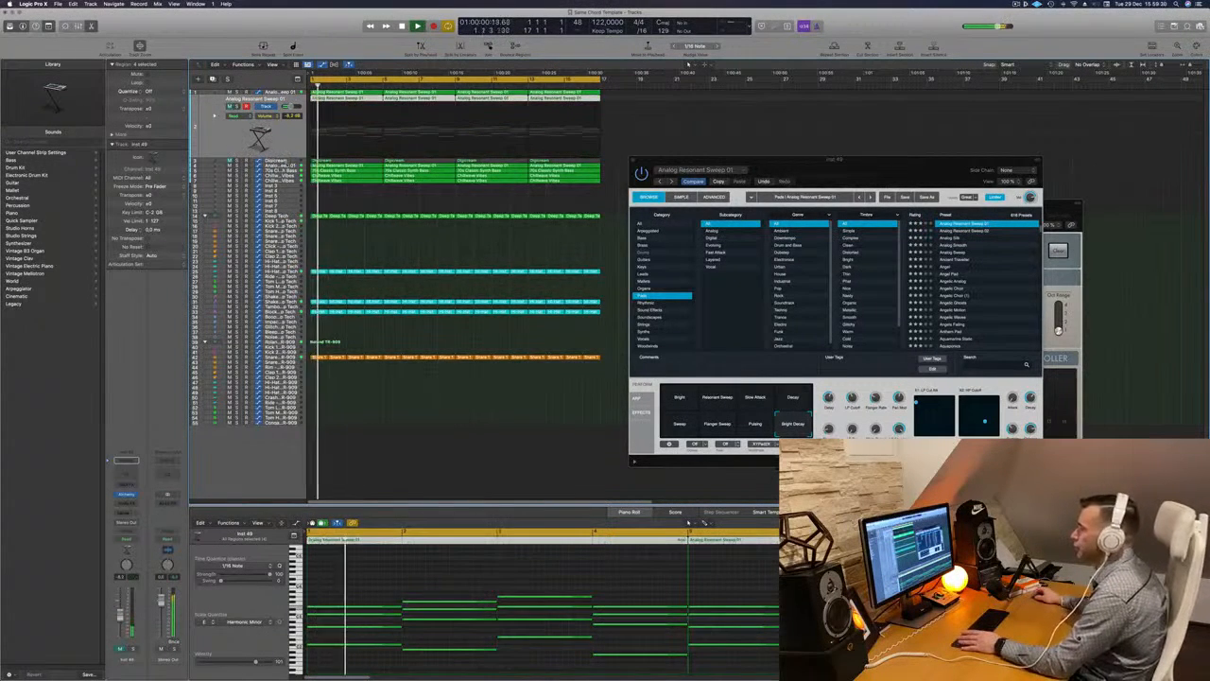
Step: Unmute the Digicream track and replay the loop from the start
click(292, 162)
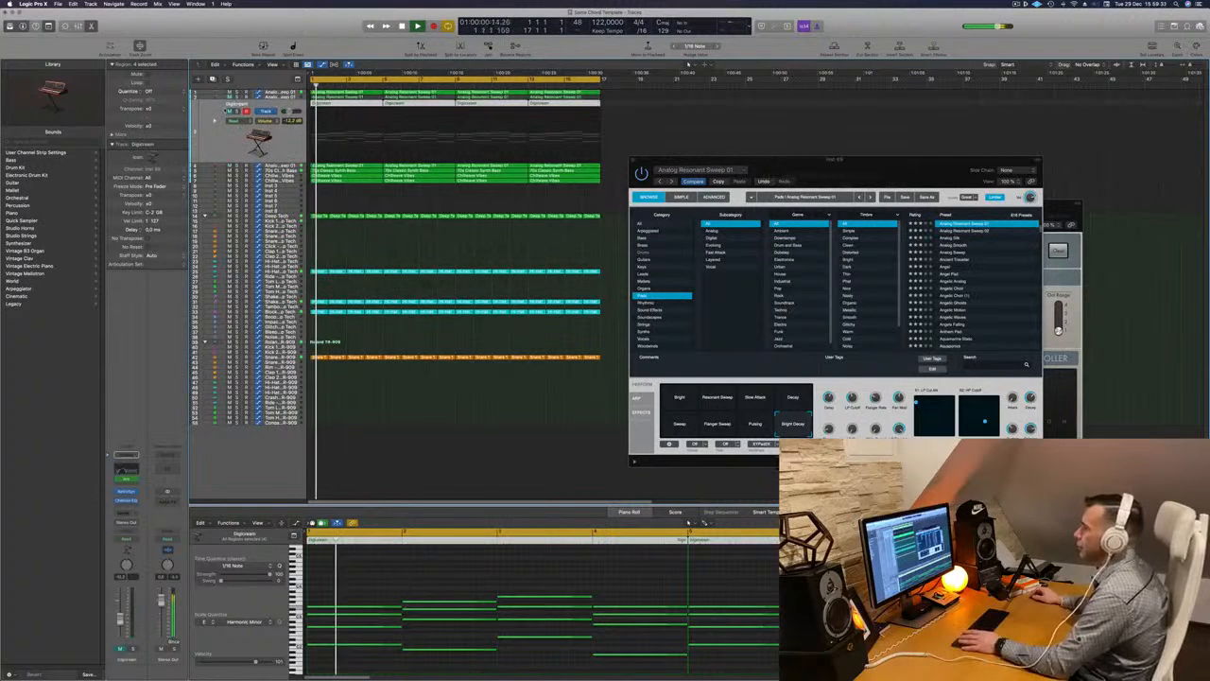
key(m)
key(Return)
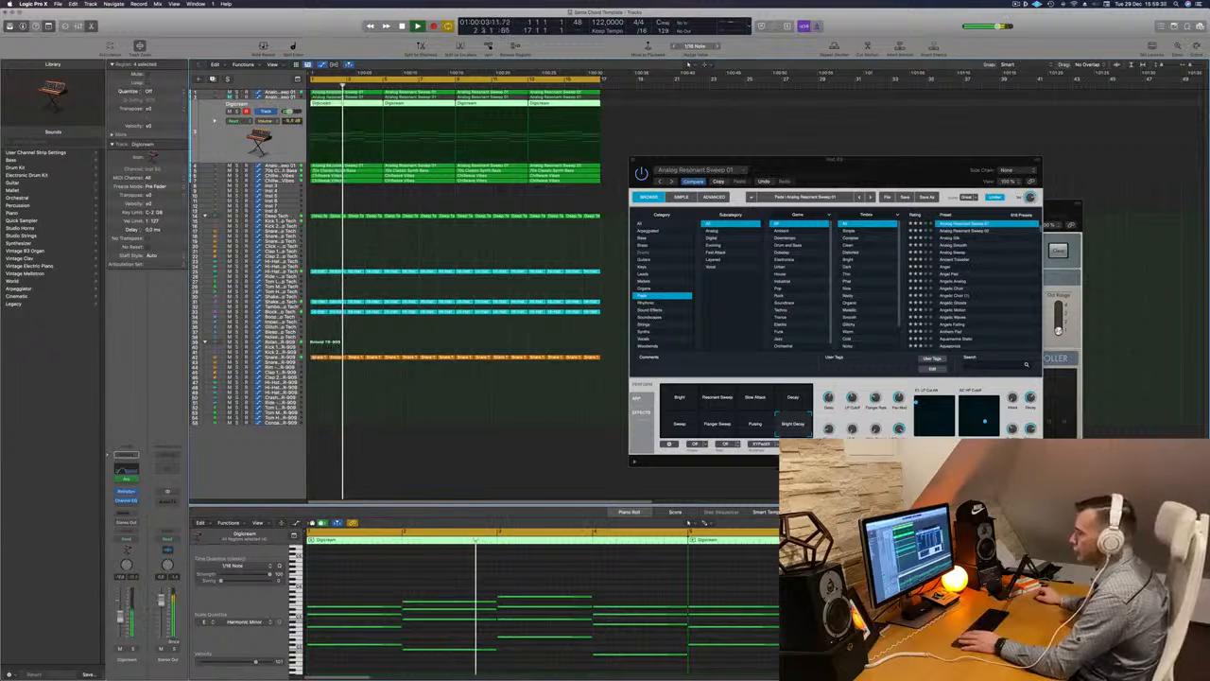
key(Return)
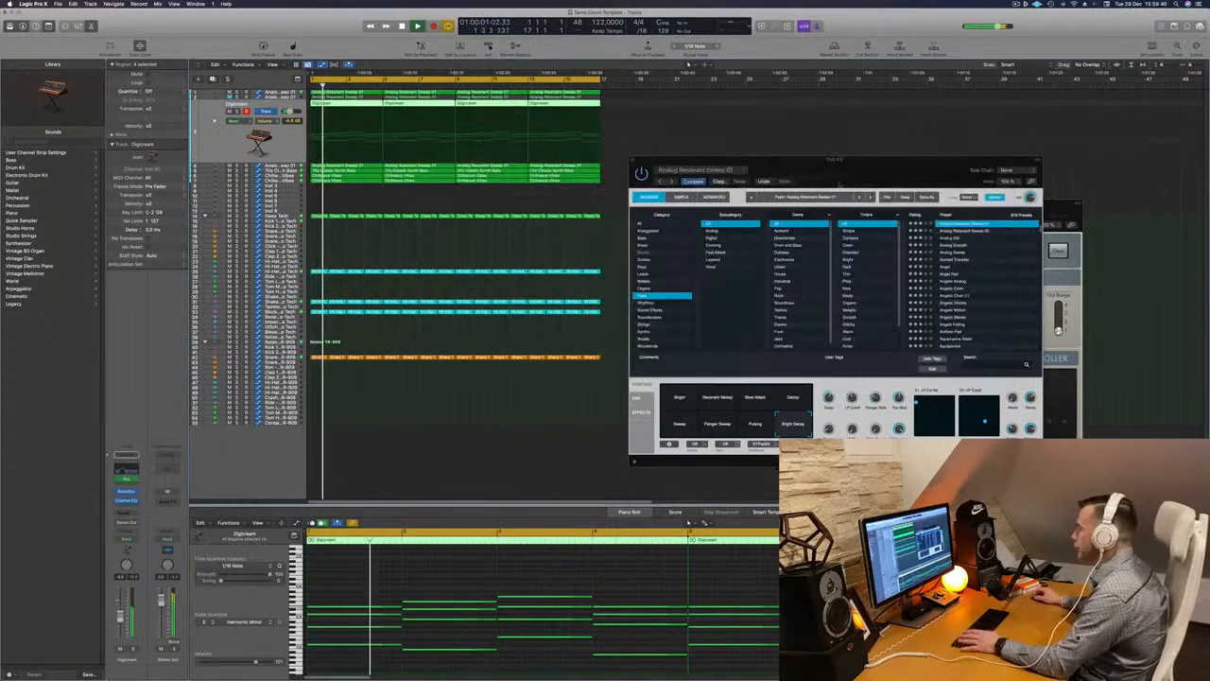
Step: Lower the high cut frequency in the Digicream track's Channel EQ
click(126, 470)
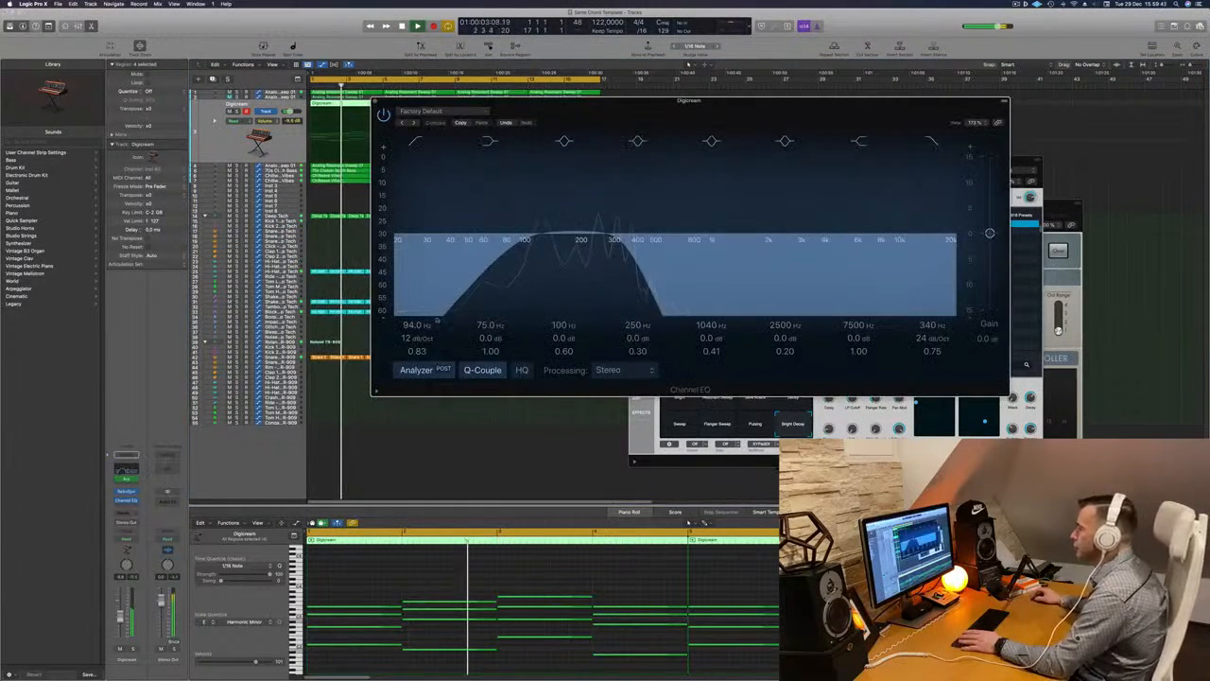
mouse_move(624, 244)
mouse_down()
mouse_move(702, 242)
mouse_move(617, 241)
mouse_up()
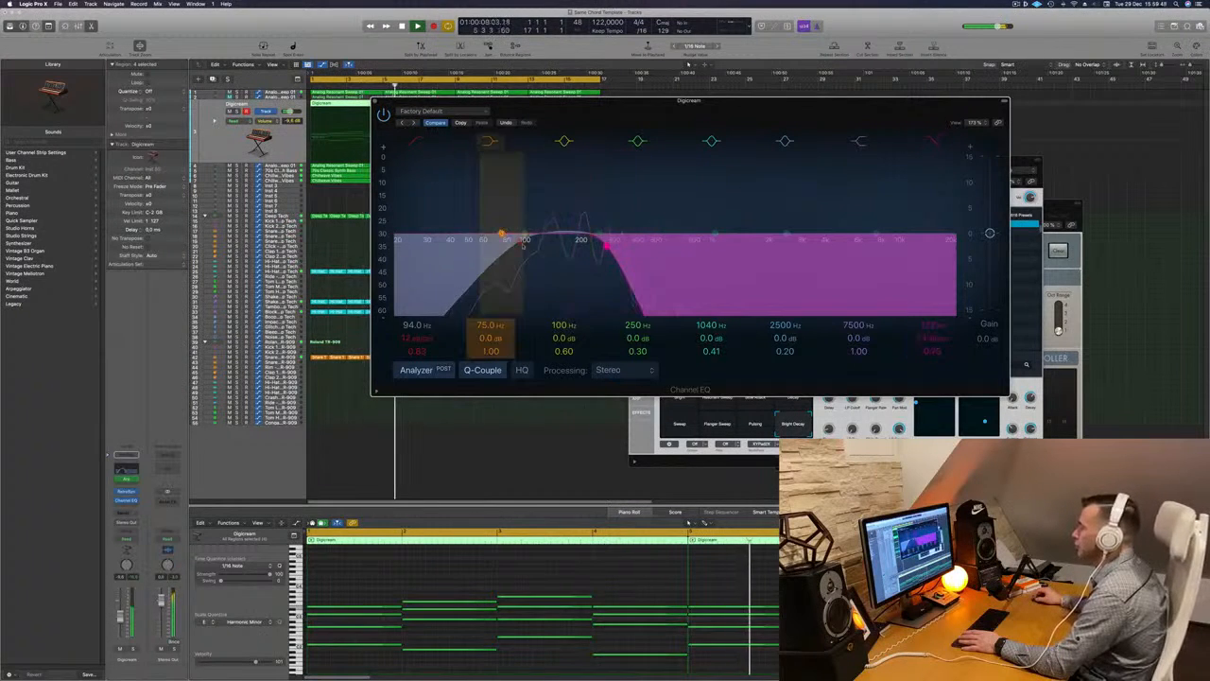
Step: Lower the low cut frequency in the Digicream track's Channel EQ to 77.5 Hz, and close the EQ
drag(520, 240, 507, 241)
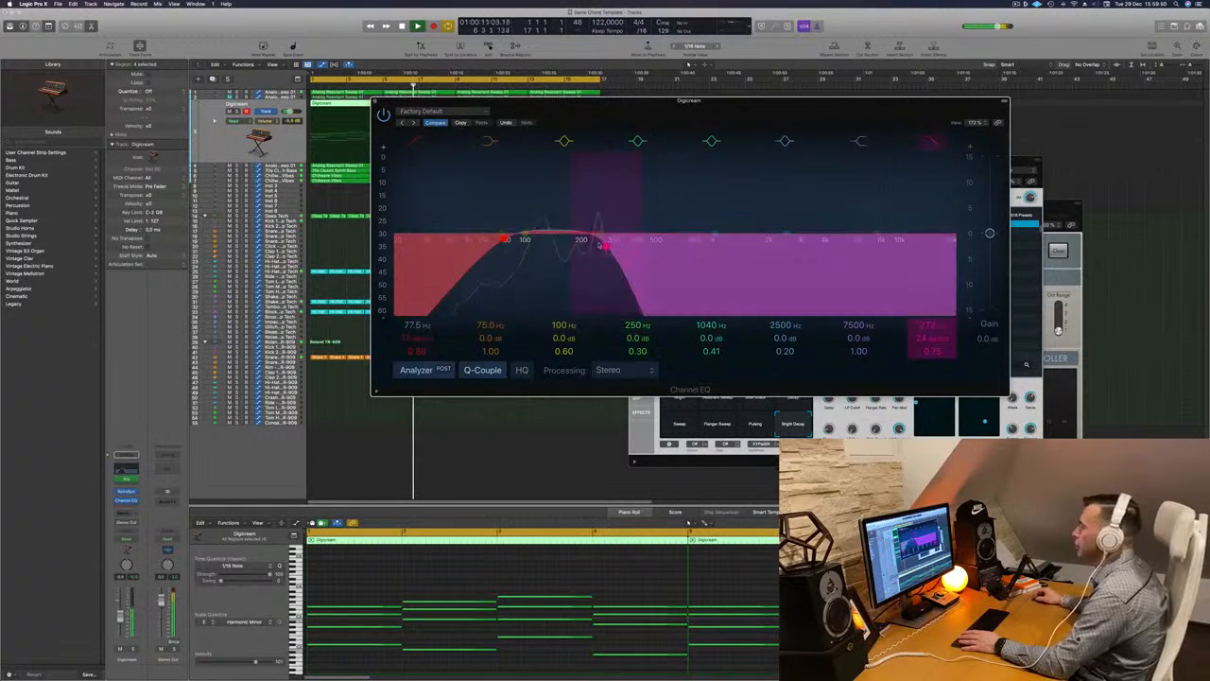
key(super+w)
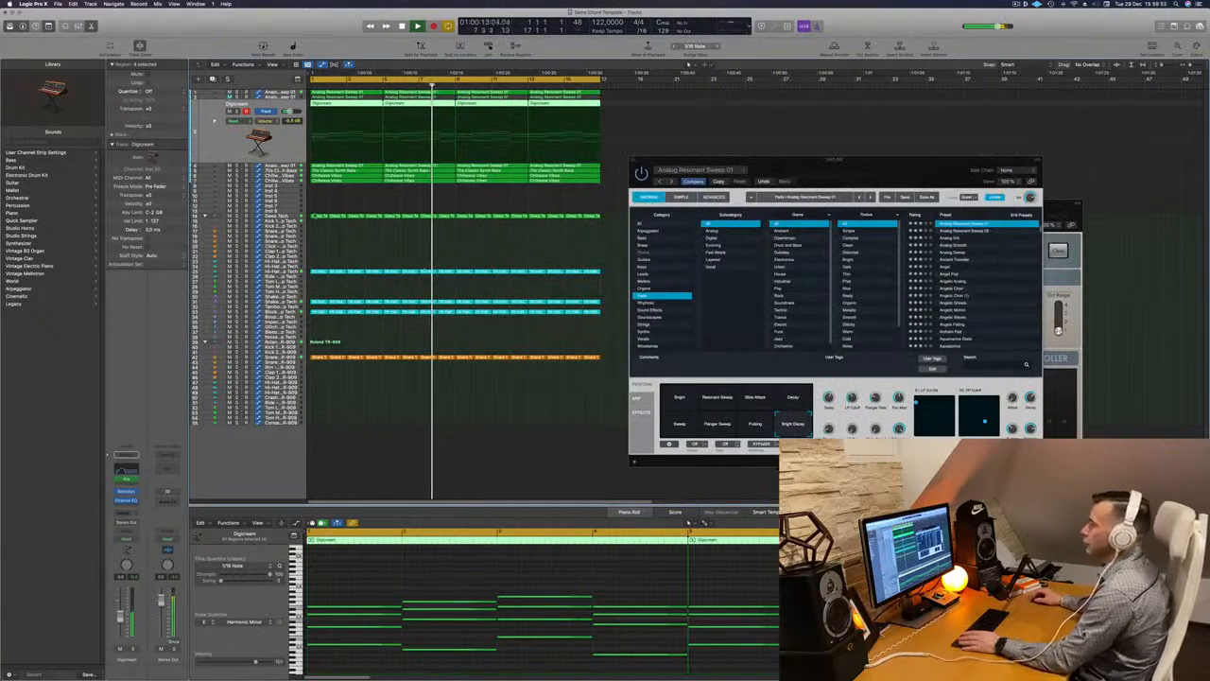
scroll(354, 250, down, 4)
scroll(354, 250, down, 2)
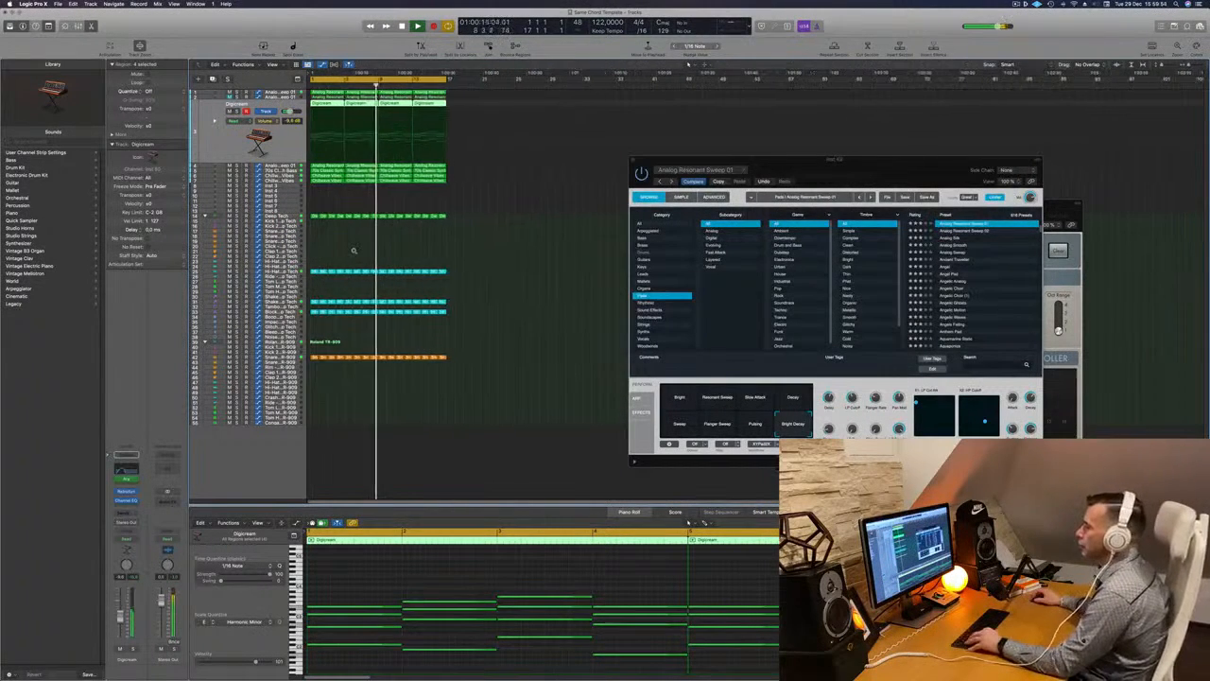
scroll(355, 250, up, 5)
drag(857, 160, 945, 147)
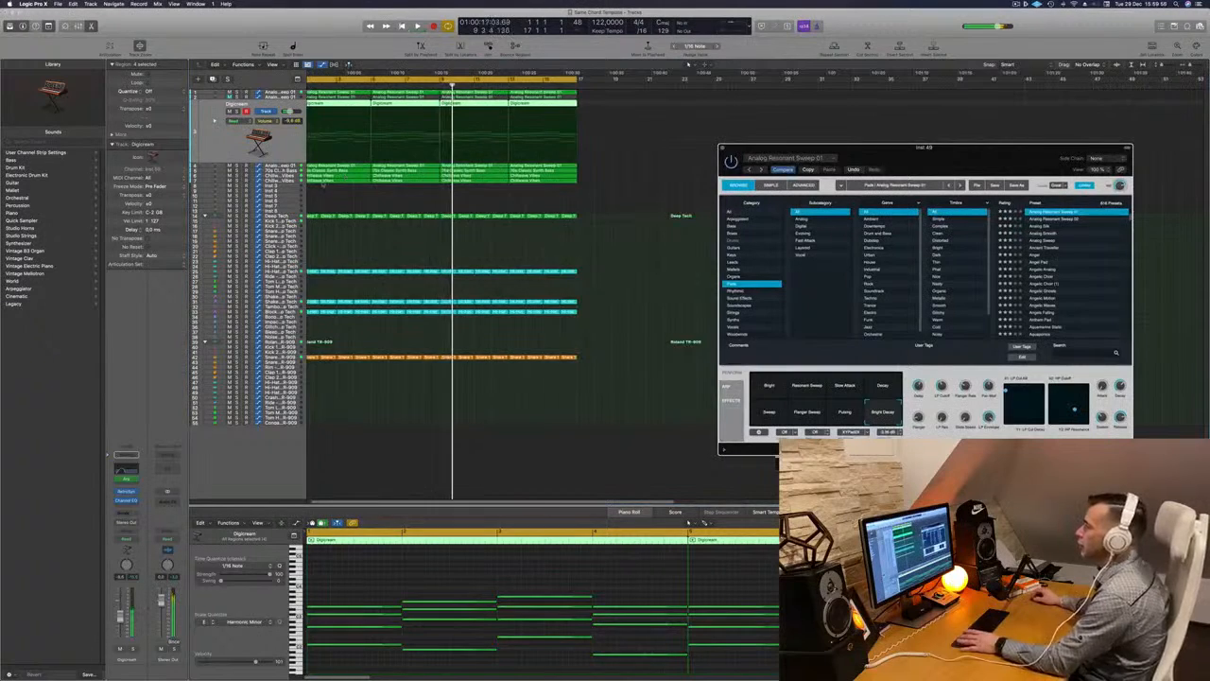
Step: Select the empty Inst 3 track, play the loop from the start and open the track's Alchemy instrument
key(Return)
click(291, 185)
key(space)
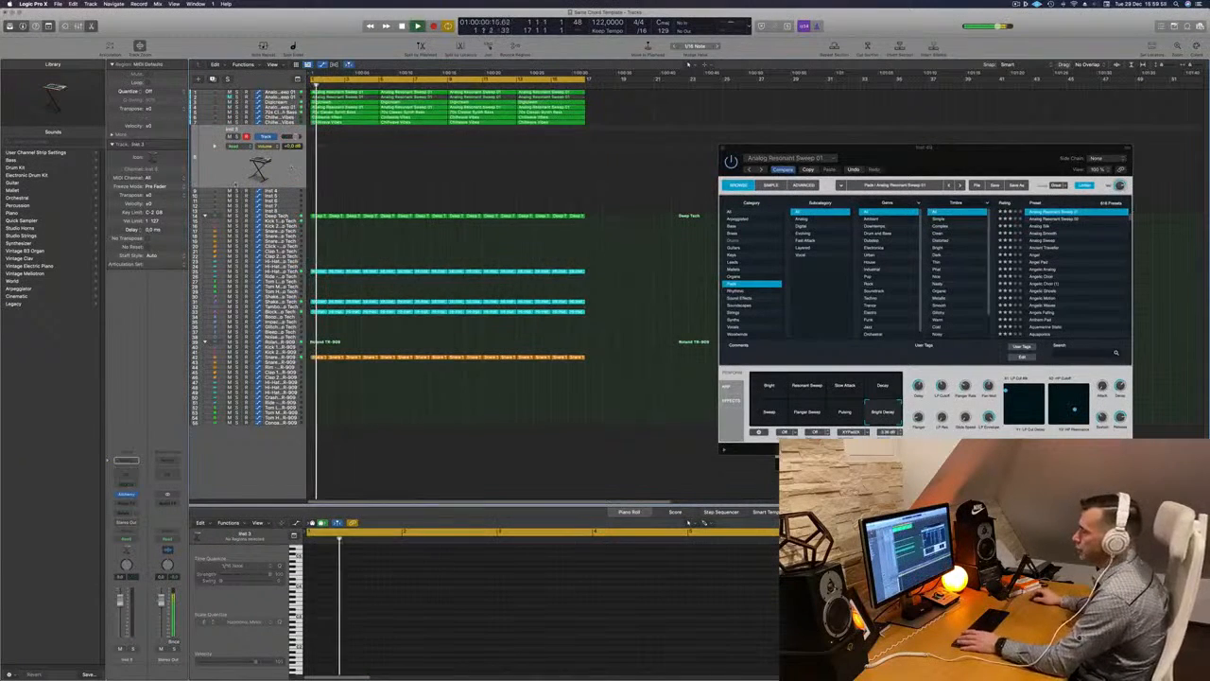
key(space)
click(126, 495)
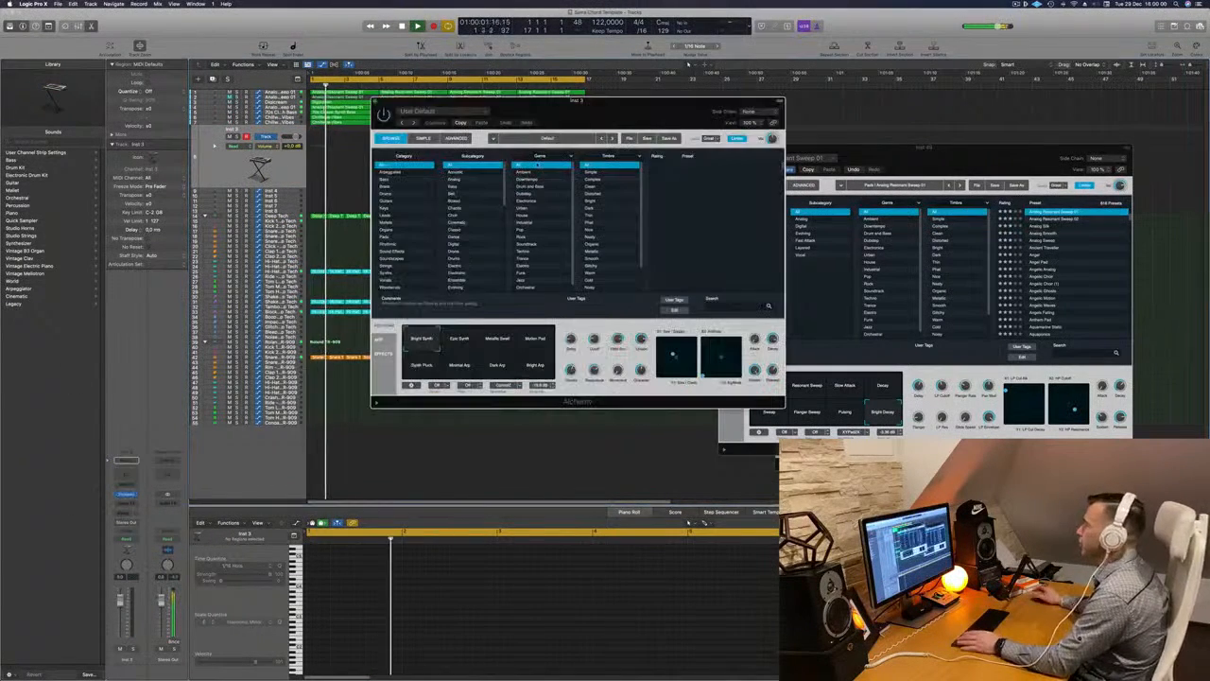
Step: Audition Gloomy Shots Kit from Alchemy's Sound Effects category and load the Gong Atmosphere preset
click(404, 252)
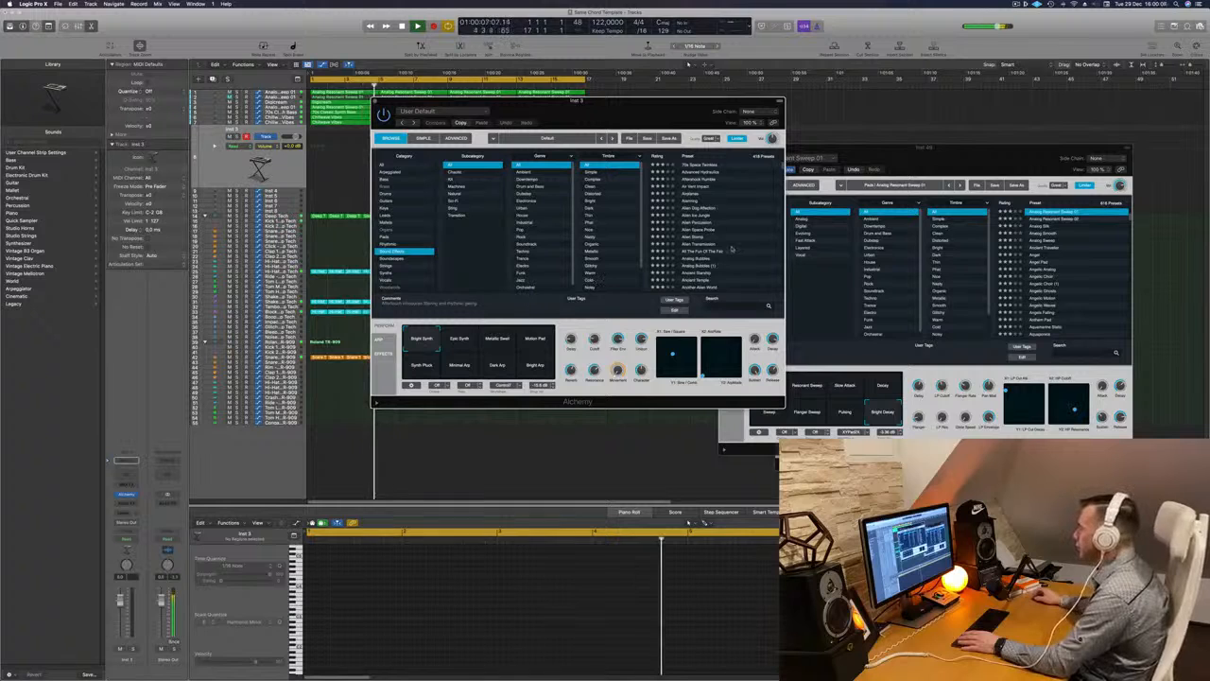
scroll(731, 249, down, 10)
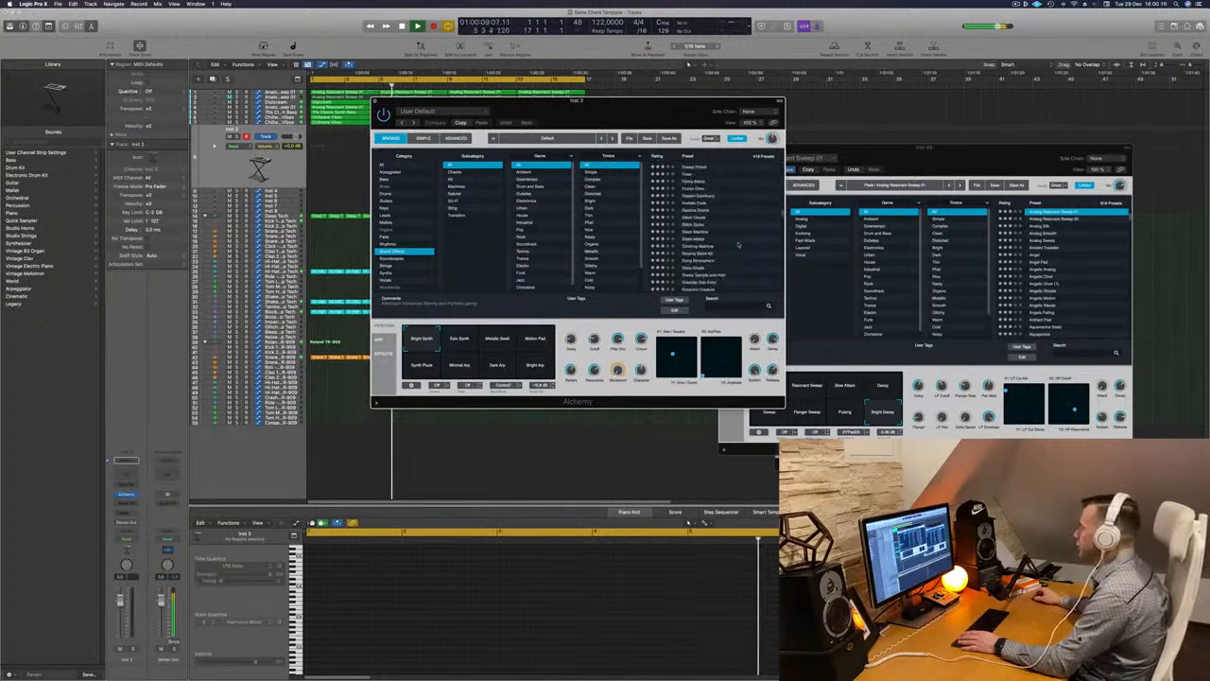
scroll(732, 242, down, 2)
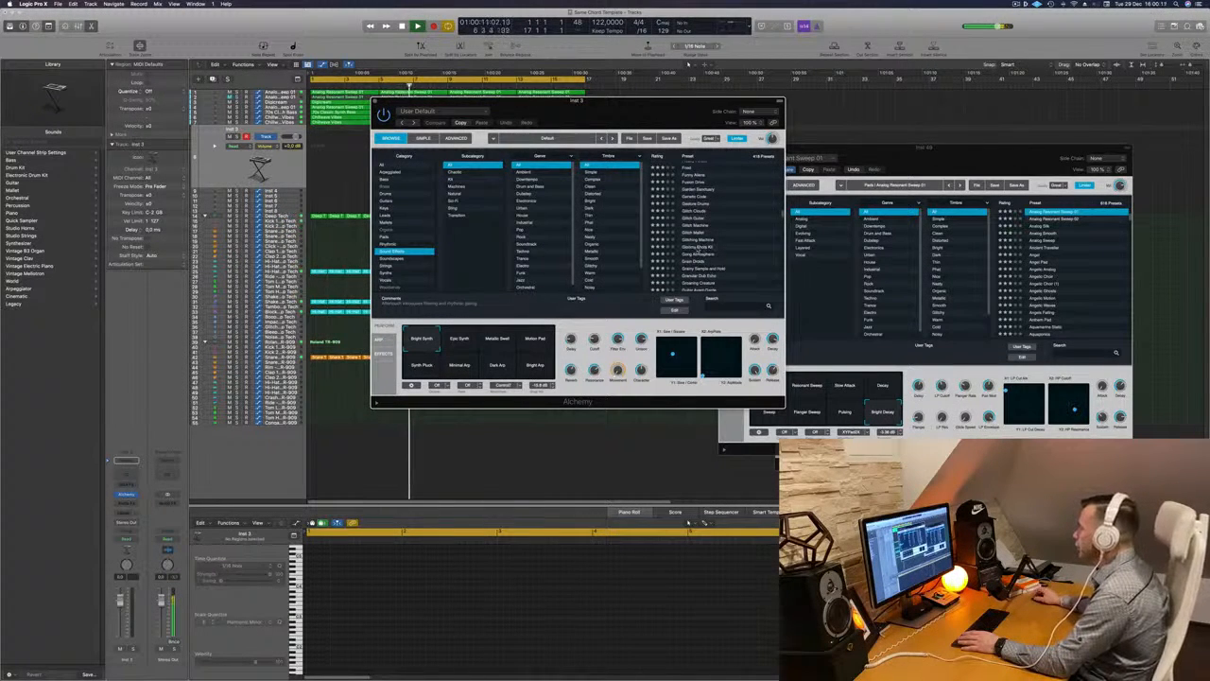
click(699, 246)
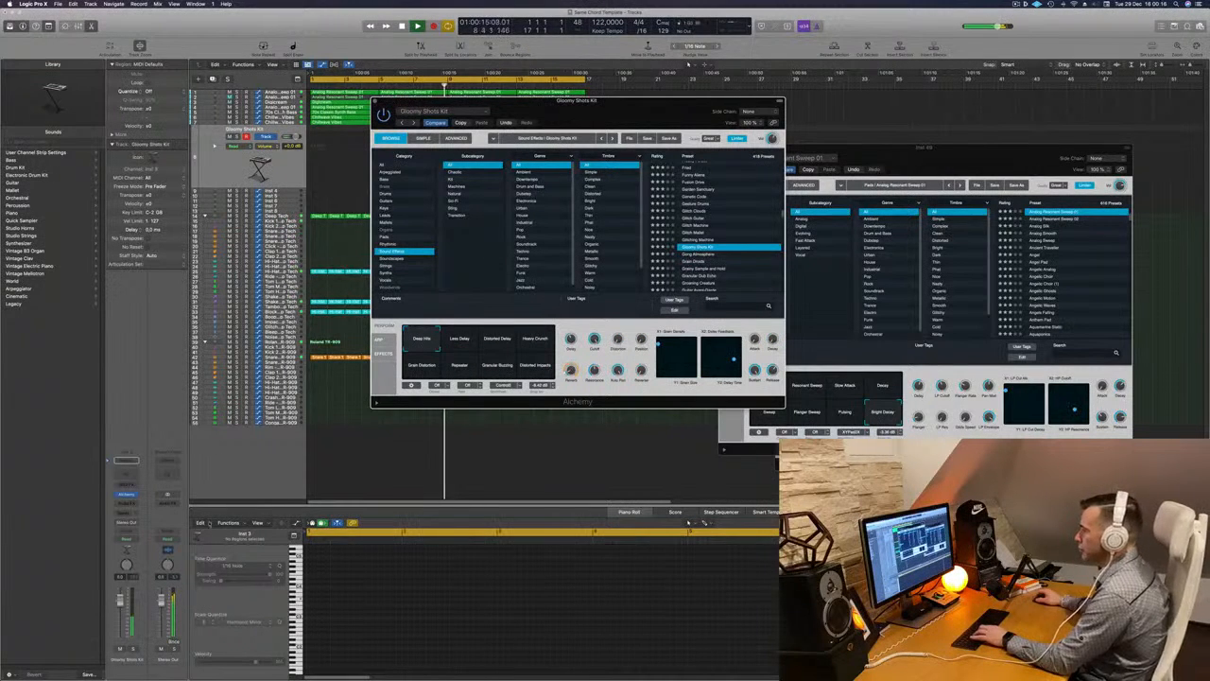
scroll(724, 237, down, 2)
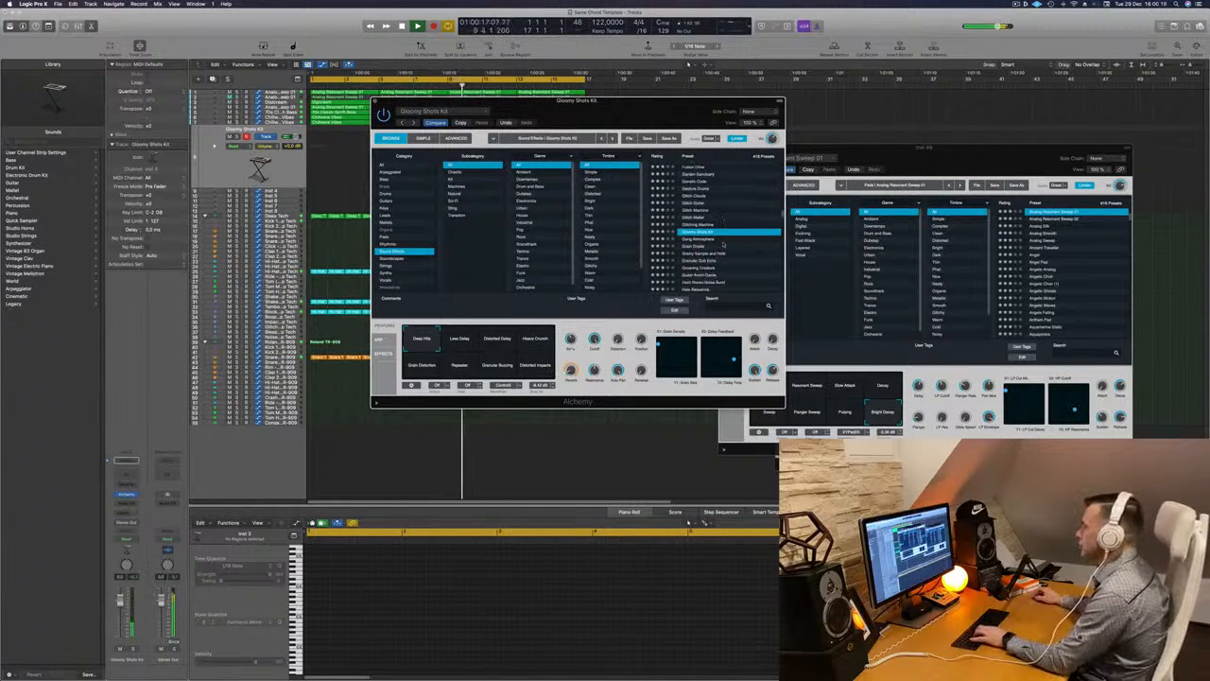
click(700, 239)
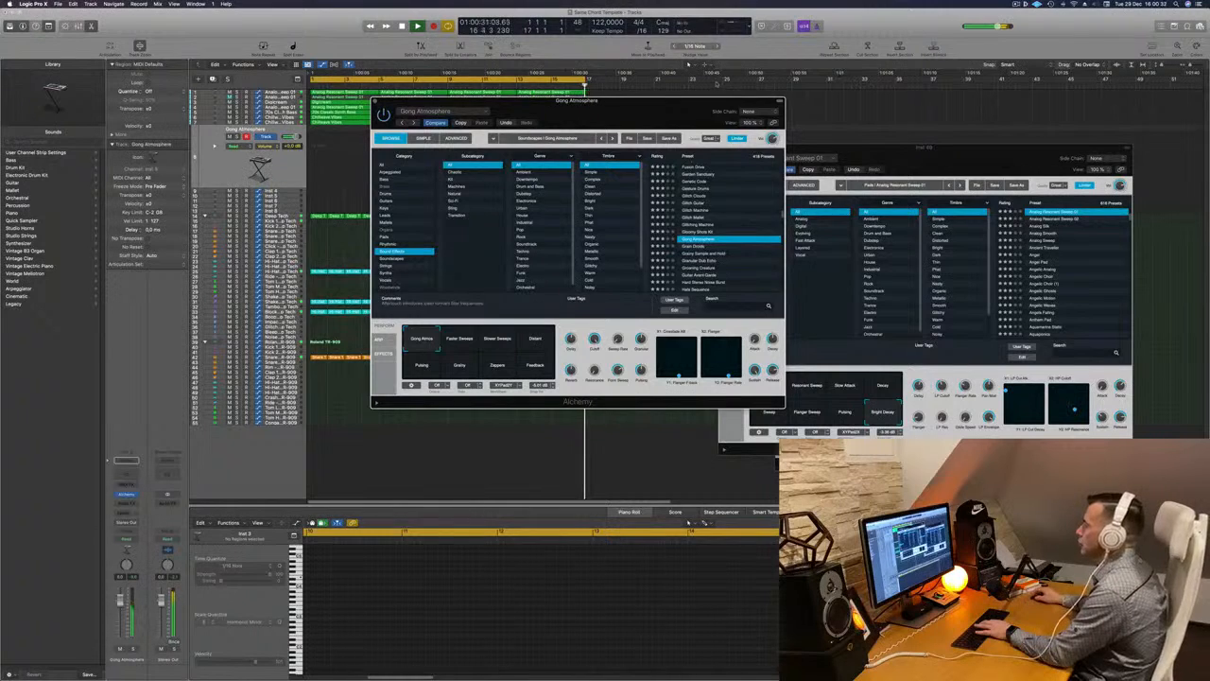
Step: Record a Gong Atmosphere part over the loop and remove the surplus notes from the recorded region
drag(644, 109, 852, 160)
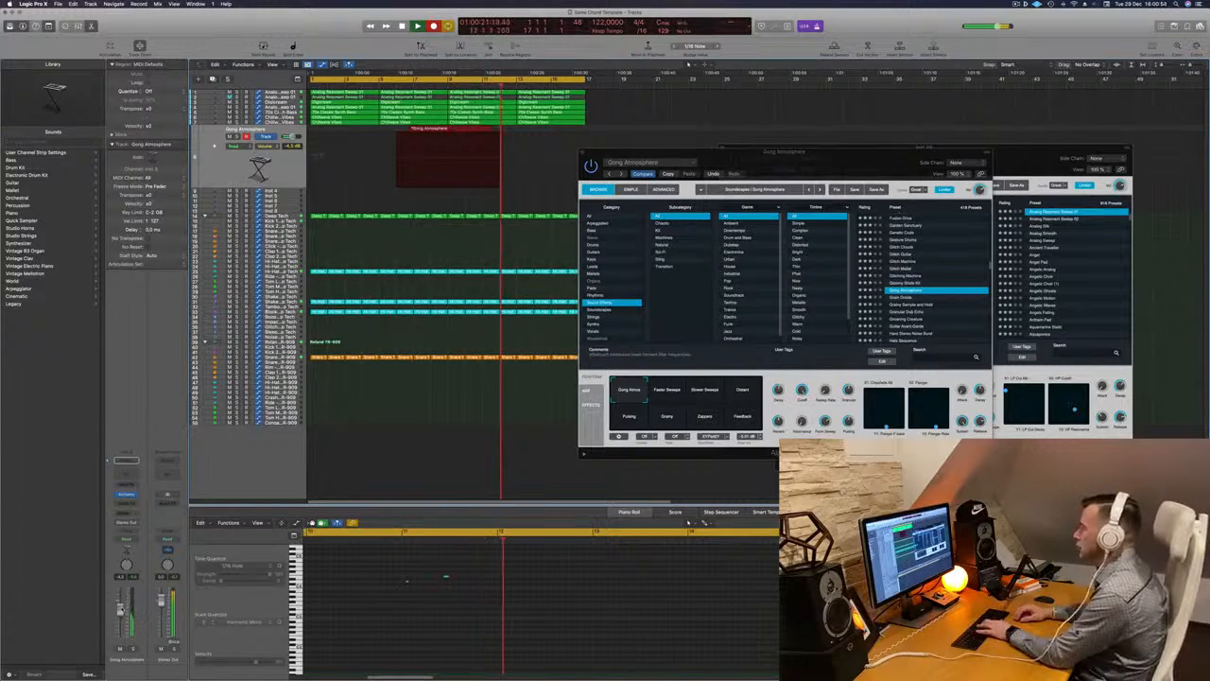
key(space)
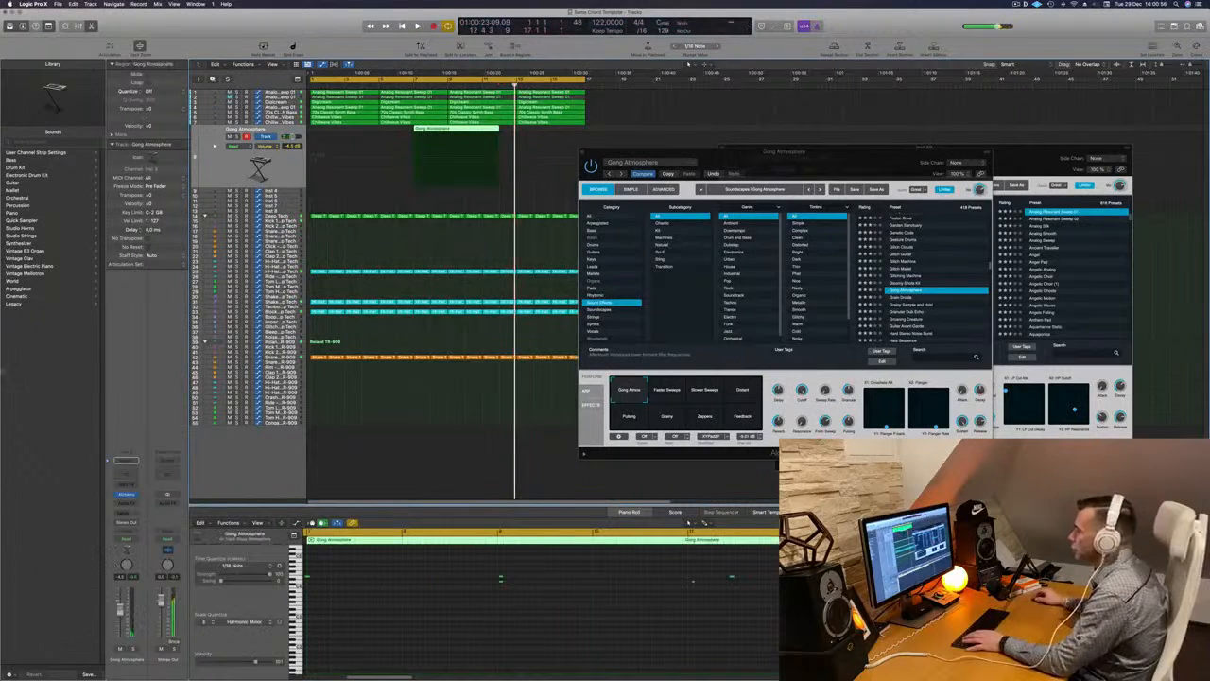
scroll(569, 591, up, 1)
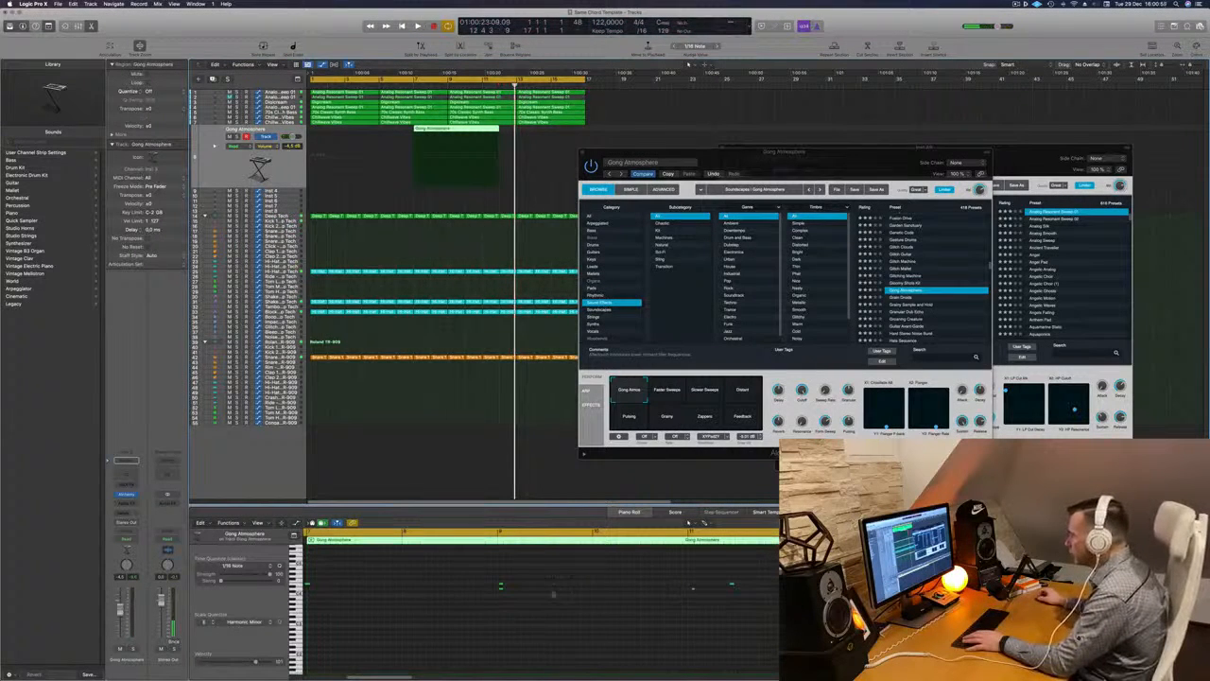
drag(529, 601, 487, 605)
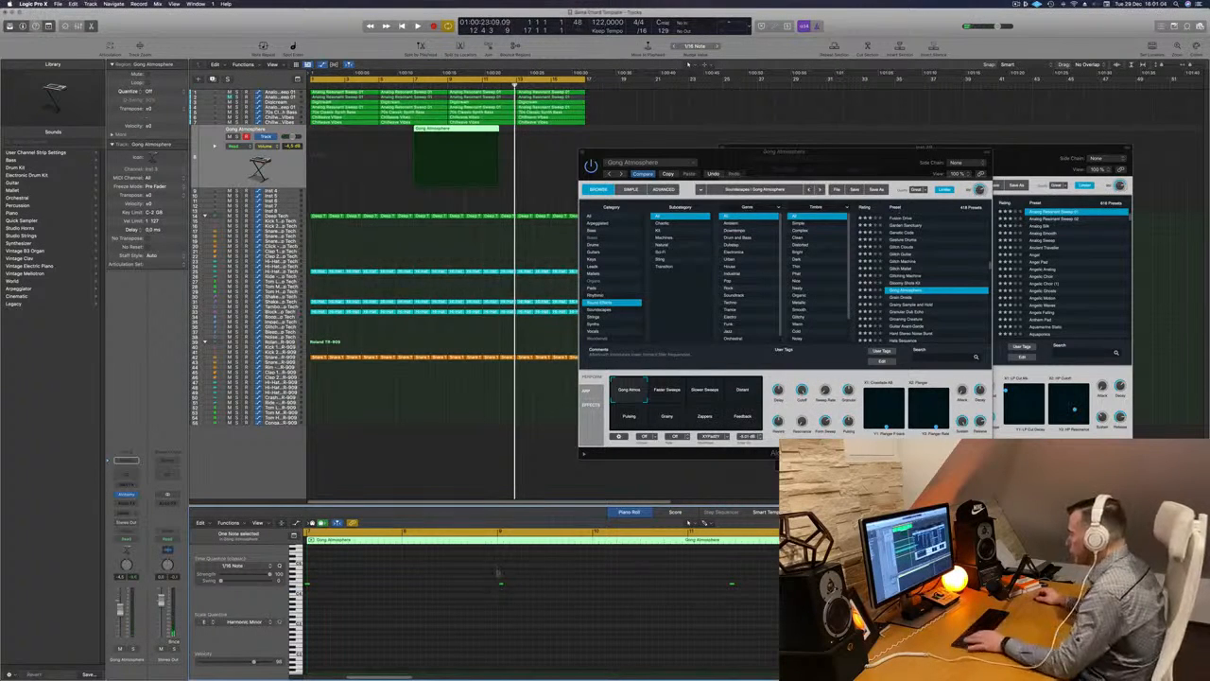
drag(498, 571, 753, 609)
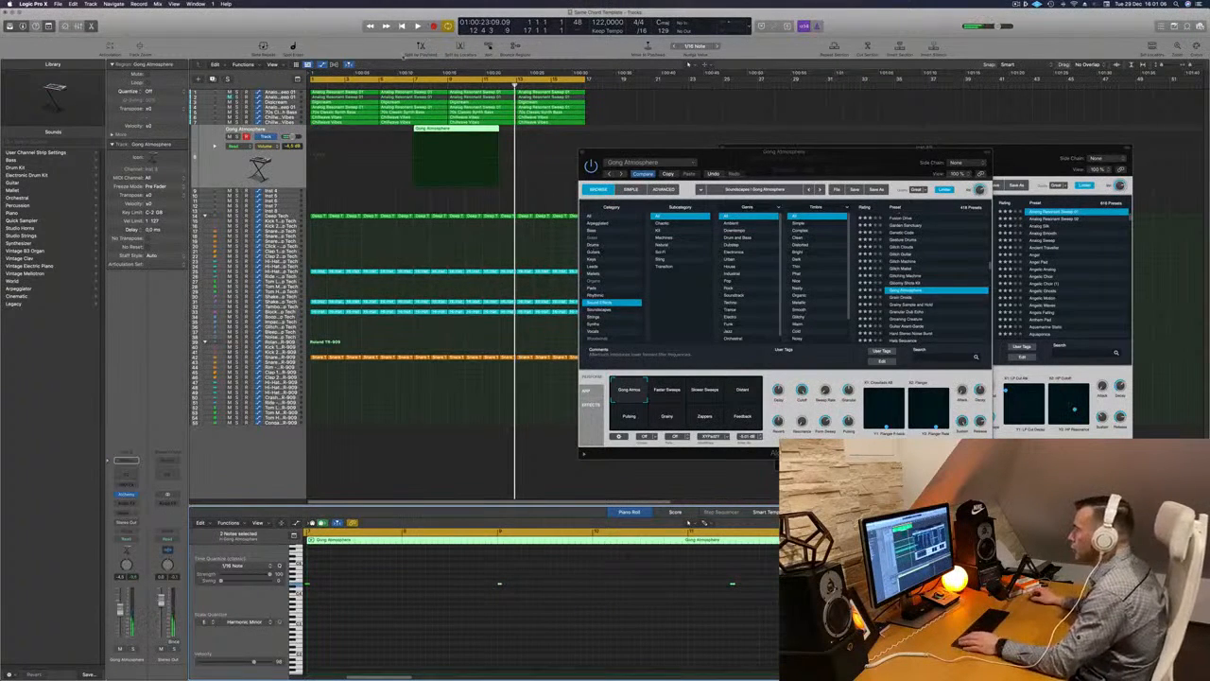
Step: Split the Gong Atmosphere region at bar 9, keep the second part, move it to bar 1 and play the loop
click(440, 130)
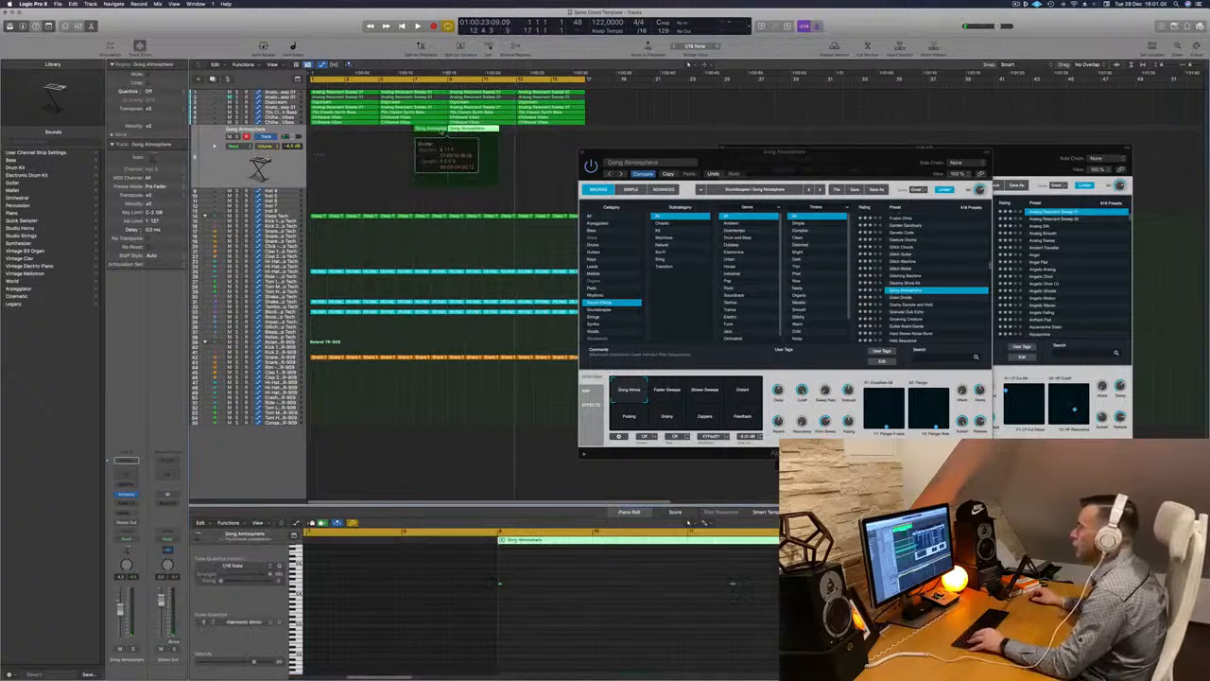
drag(441, 130, 334, 135)
key(space)
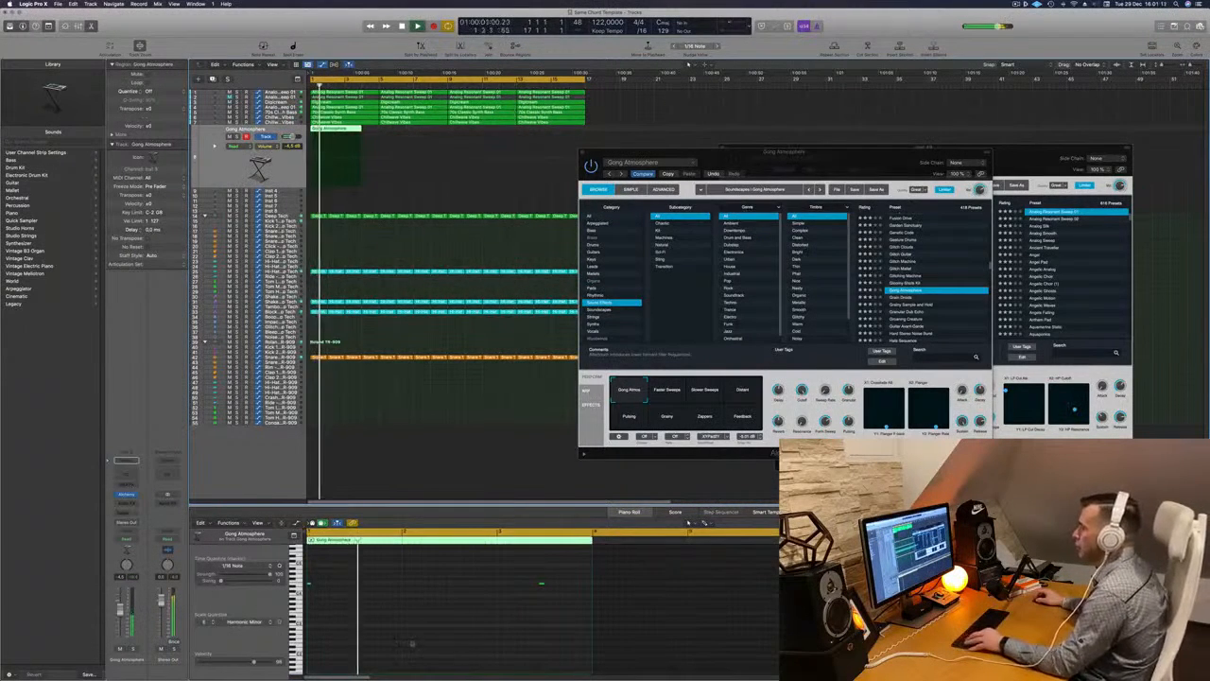
Step: Nudge the second Gong Atmosphere note slightly later and replay the loop from the start
click(413, 642)
key(super+Left)
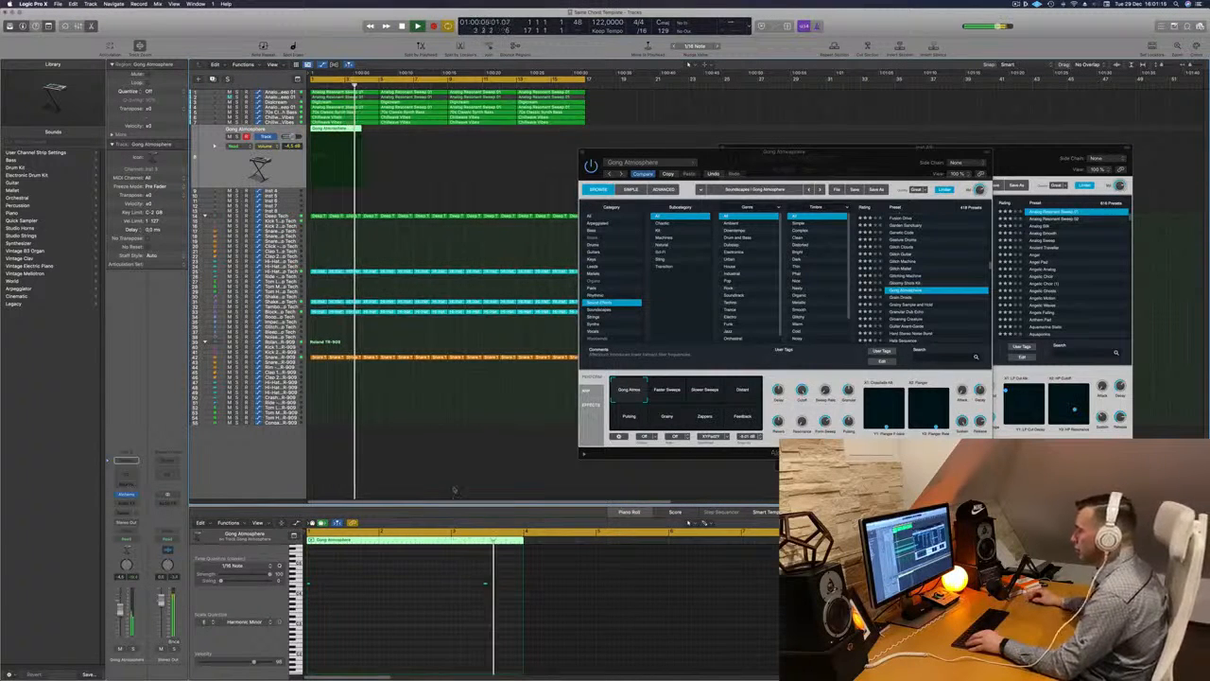
drag(454, 574, 523, 602)
key(Return)
key(alt+Right)
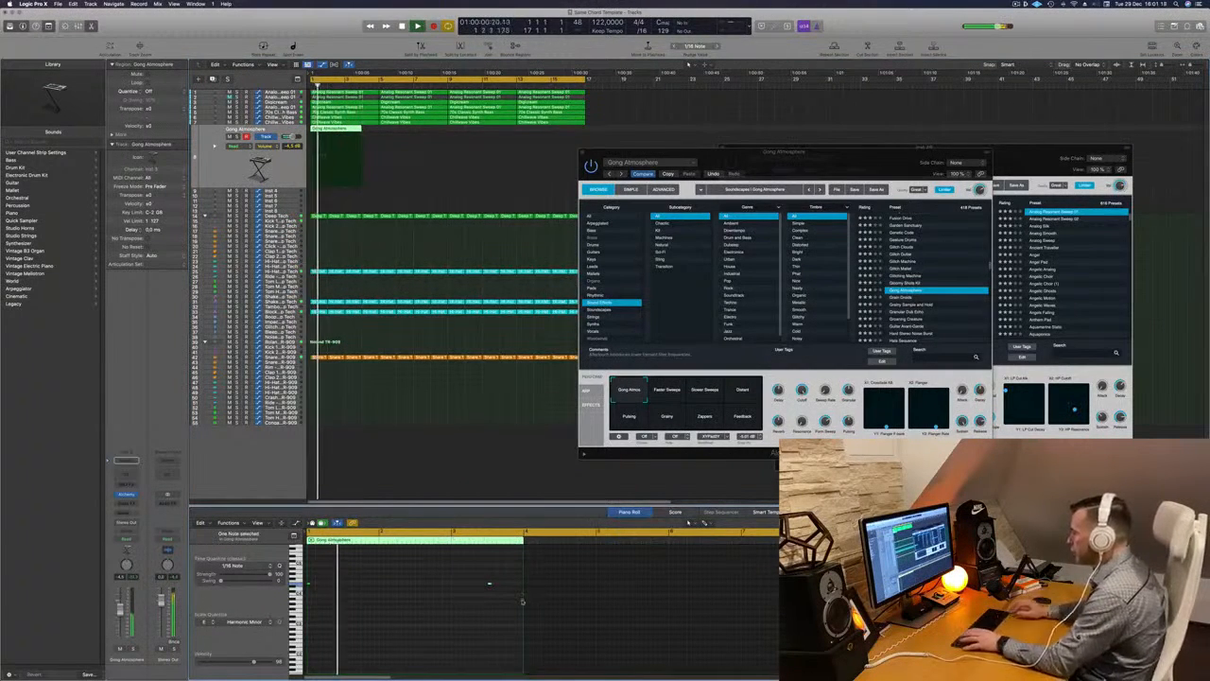
key(Return)
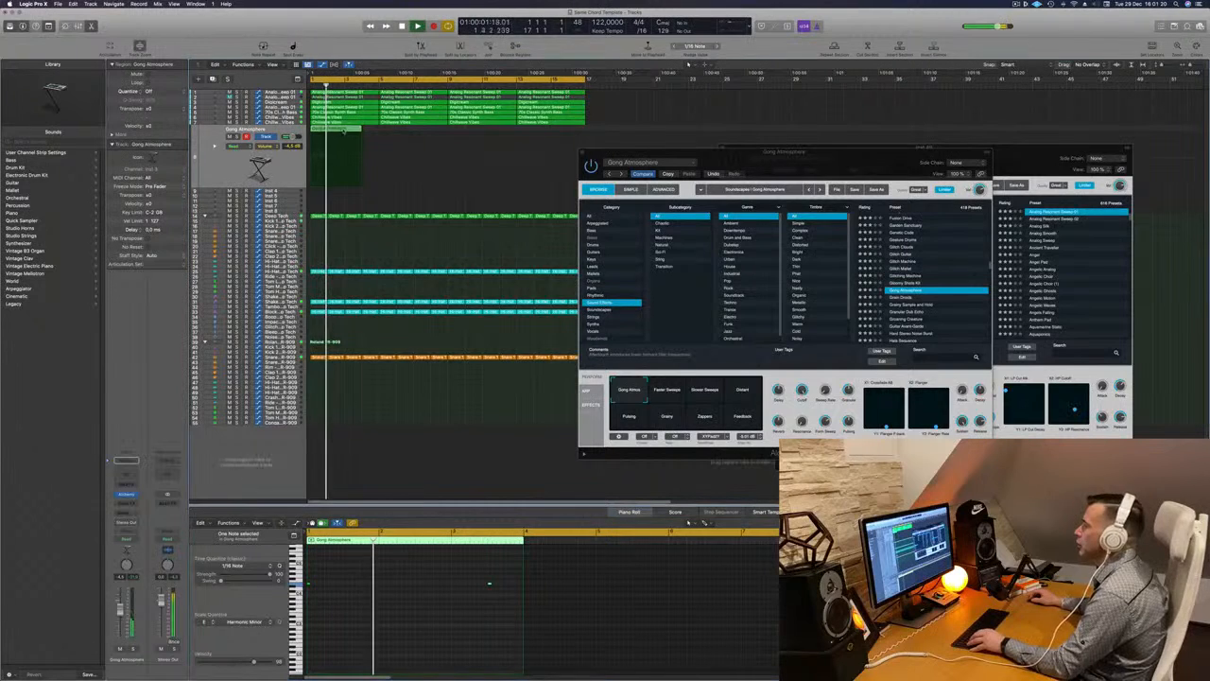
Step: Lengthen the Gong Atmosphere region to four bars with its second note at bar 3, and copy it across the 16-bar loop
drag(357, 130, 427, 140)
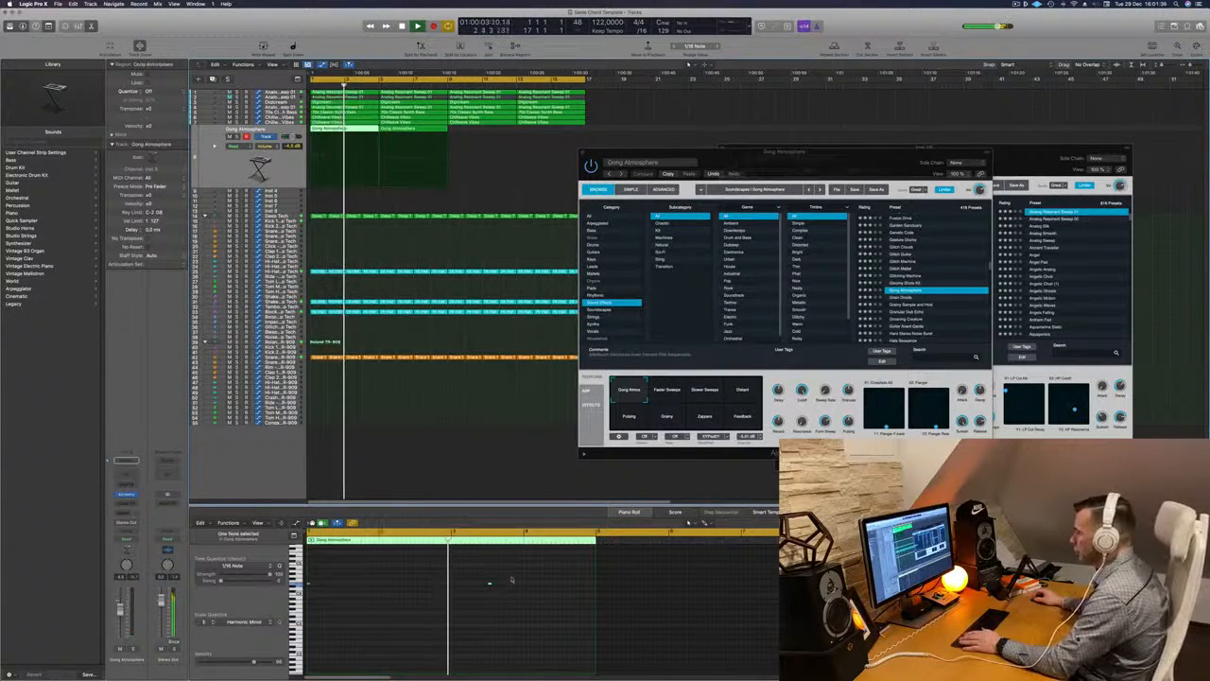
key(Return)
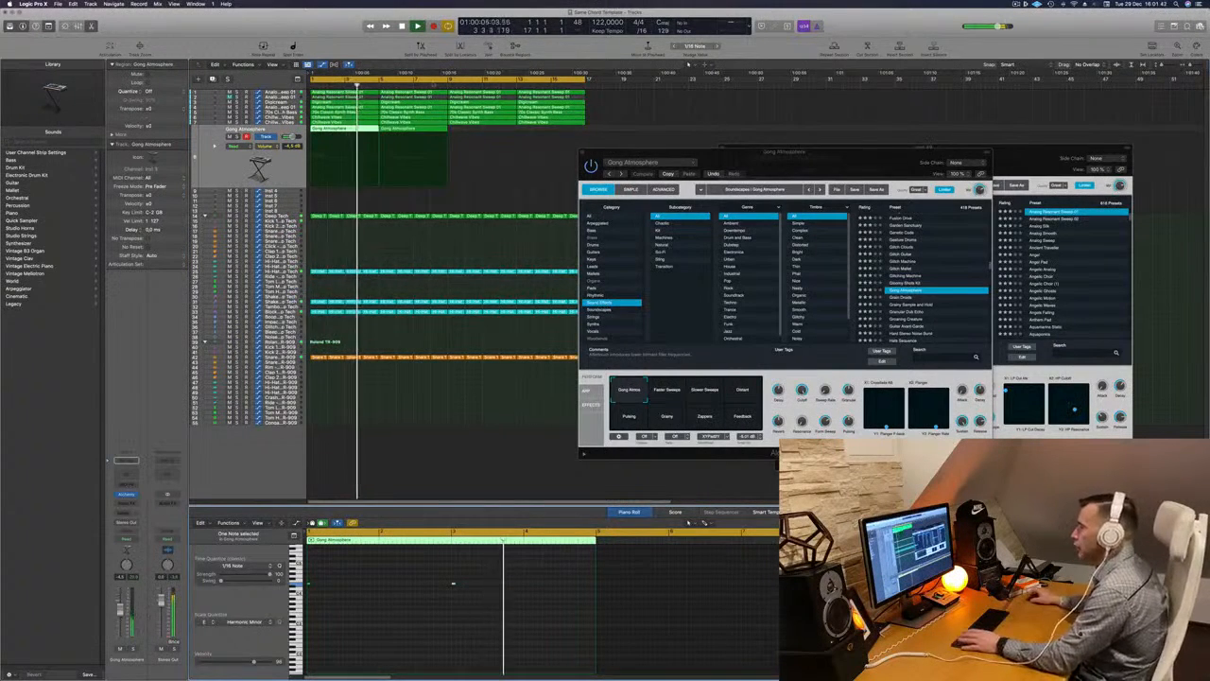
click(417, 129)
key(Delete)
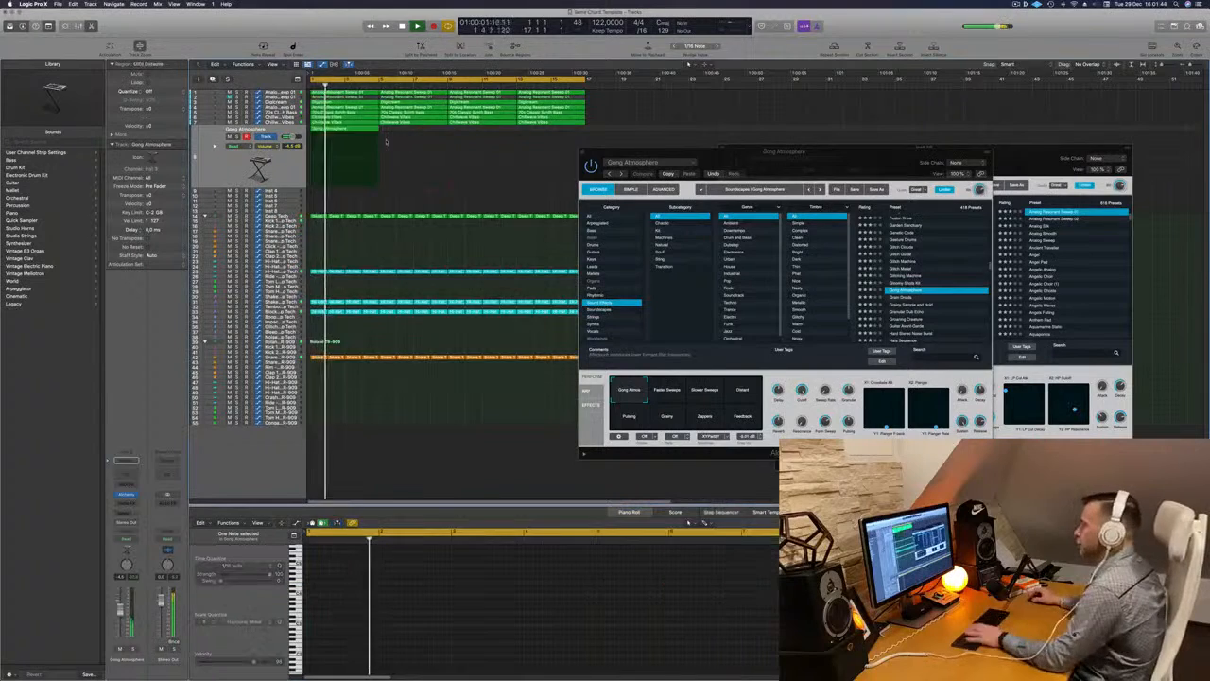
drag(340, 132, 501, 138)
shift+click(335, 132)
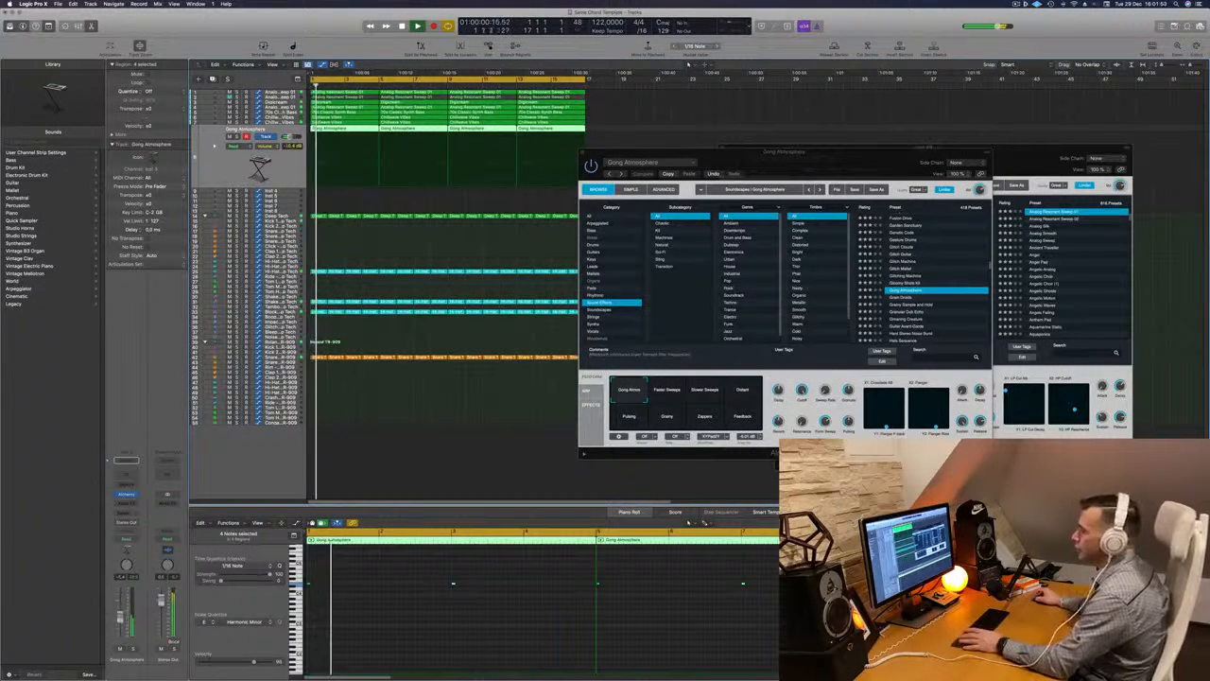
Step: Add a Bus 7 send to the Gong Atmosphere track and move its Alchemy window aside
click(122, 511)
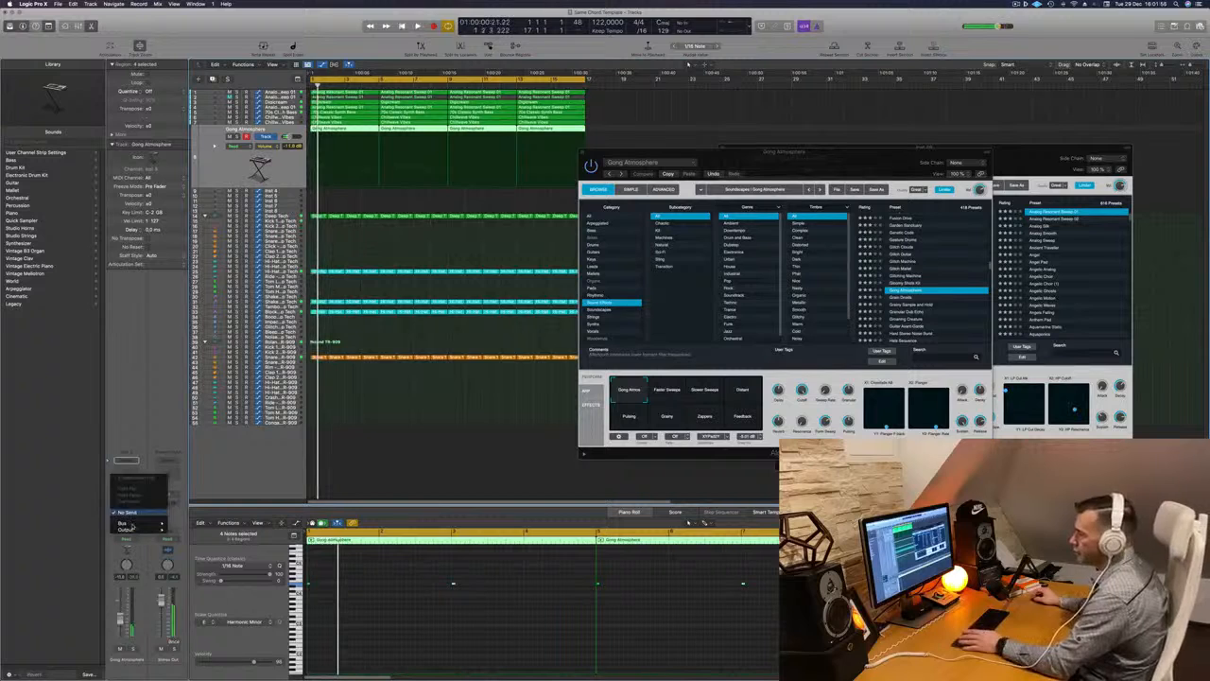
mouse_move(123, 520)
click(213, 470)
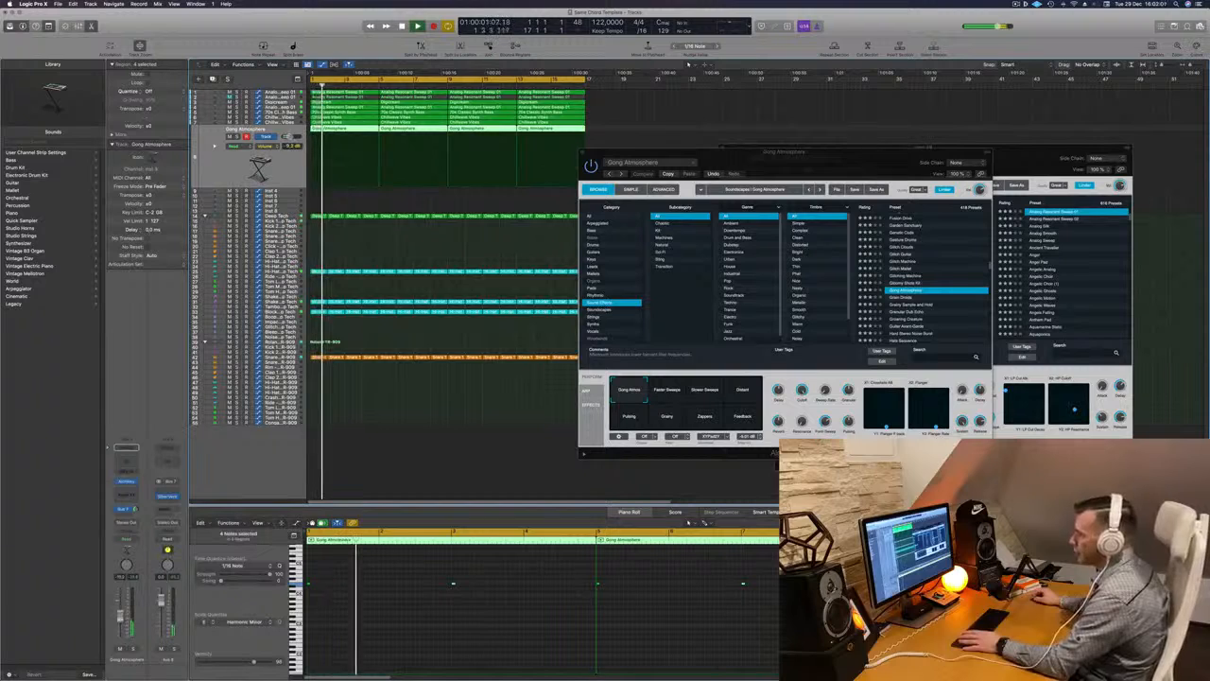
drag(803, 151, 833, 146)
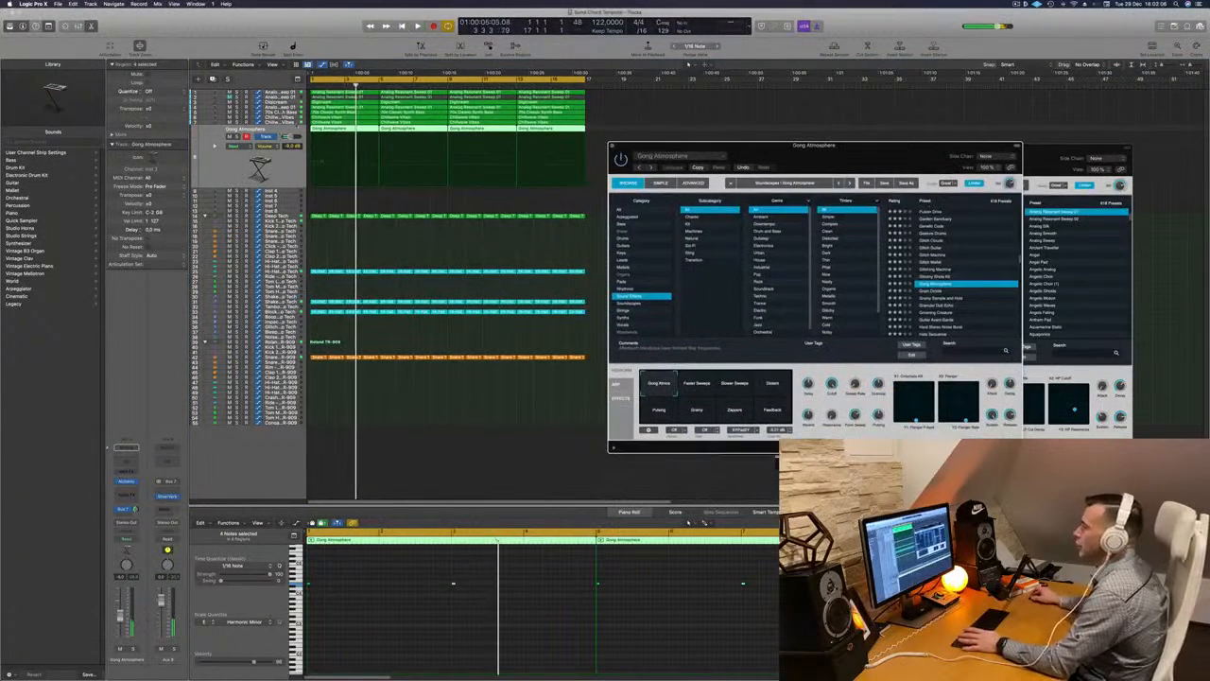
Step: Replay the loop and add a new track with duplicate settings of the Gong Atmosphere track
click(281, 178)
key(space)
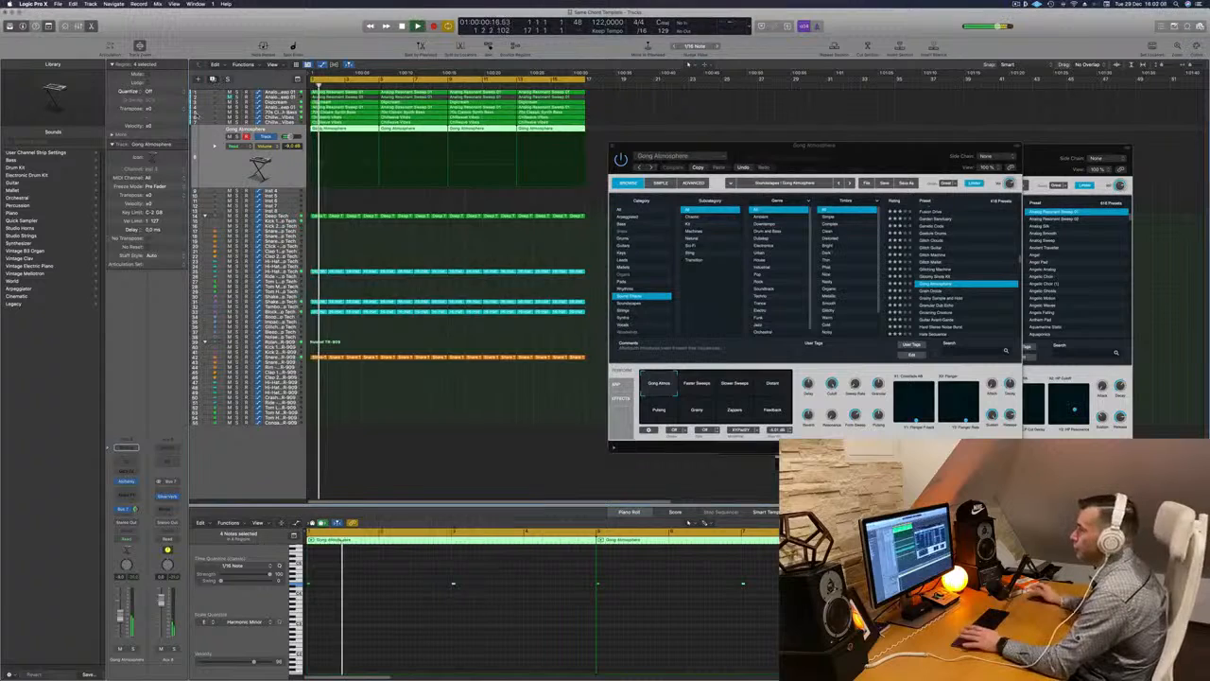
click(213, 80)
key(space)
key(space)
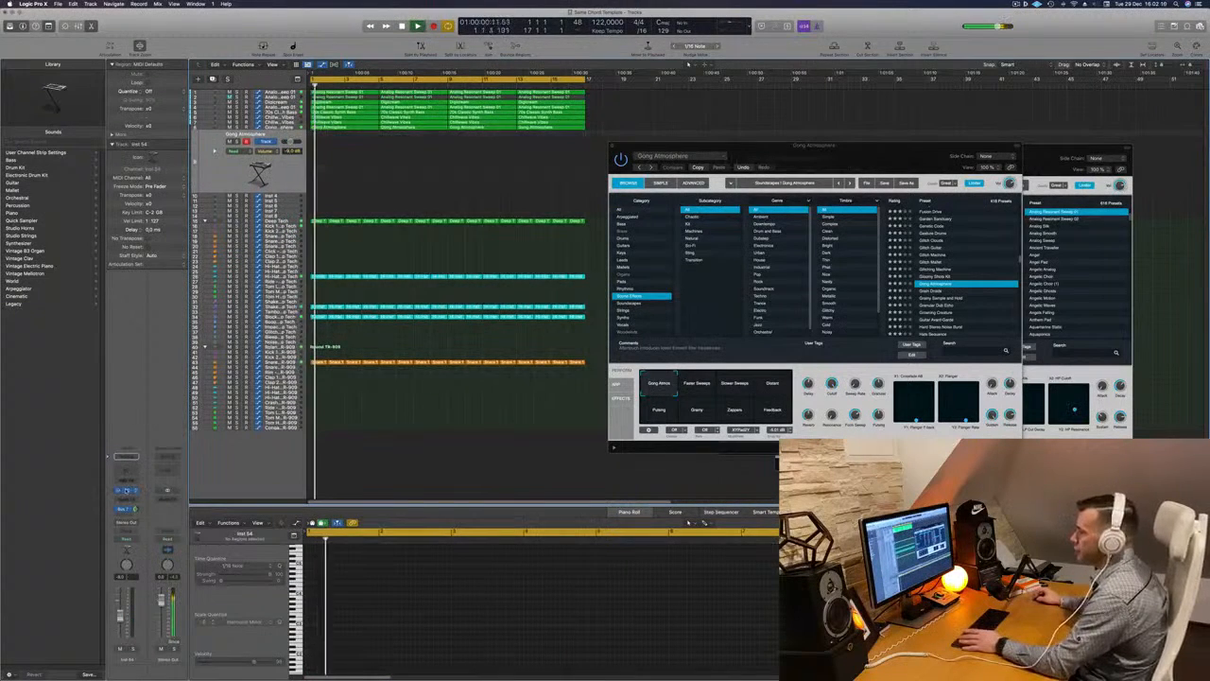
key(space)
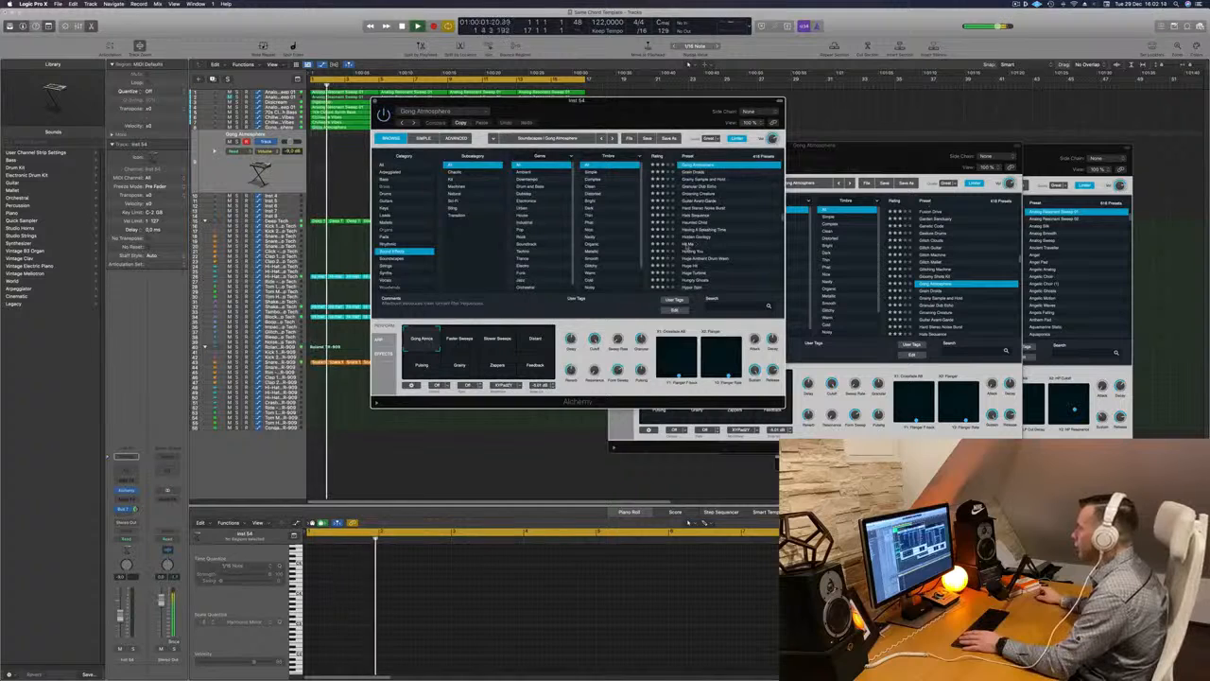
Step: Load the Hit Me preset in the new track's Alchemy and select its Low Drone snapshot while the loop plays
click(688, 244)
drag(642, 120, 700, 129)
key(space)
key(space)
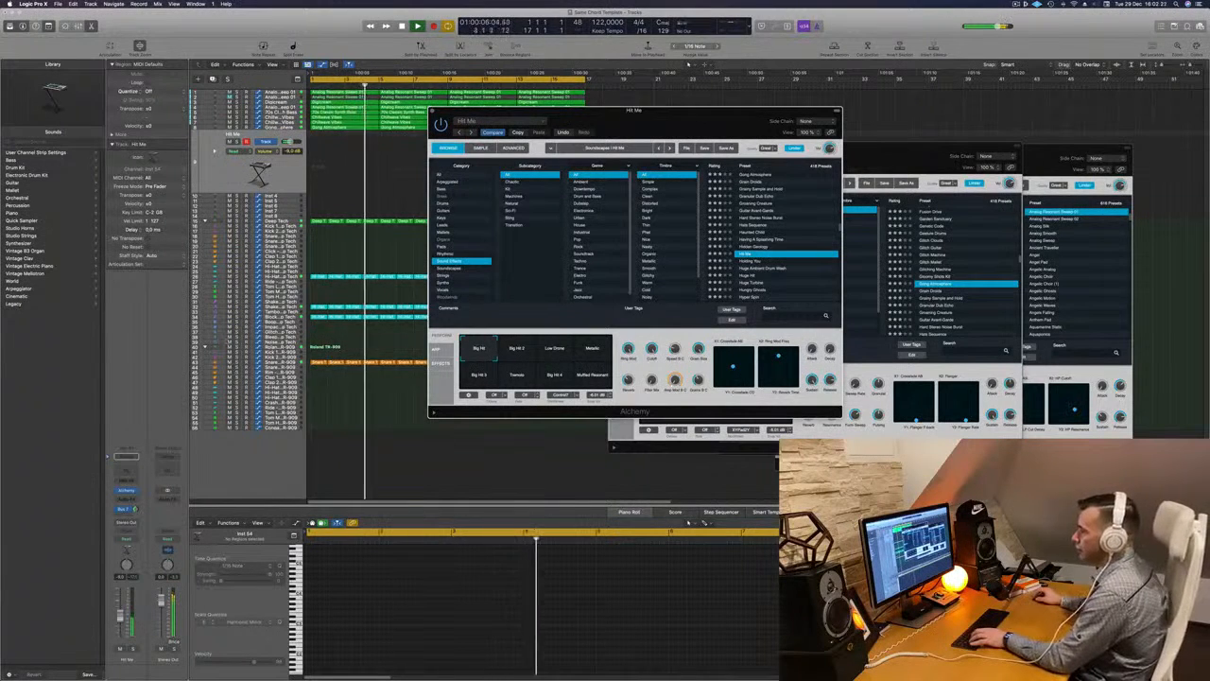
click(123, 509)
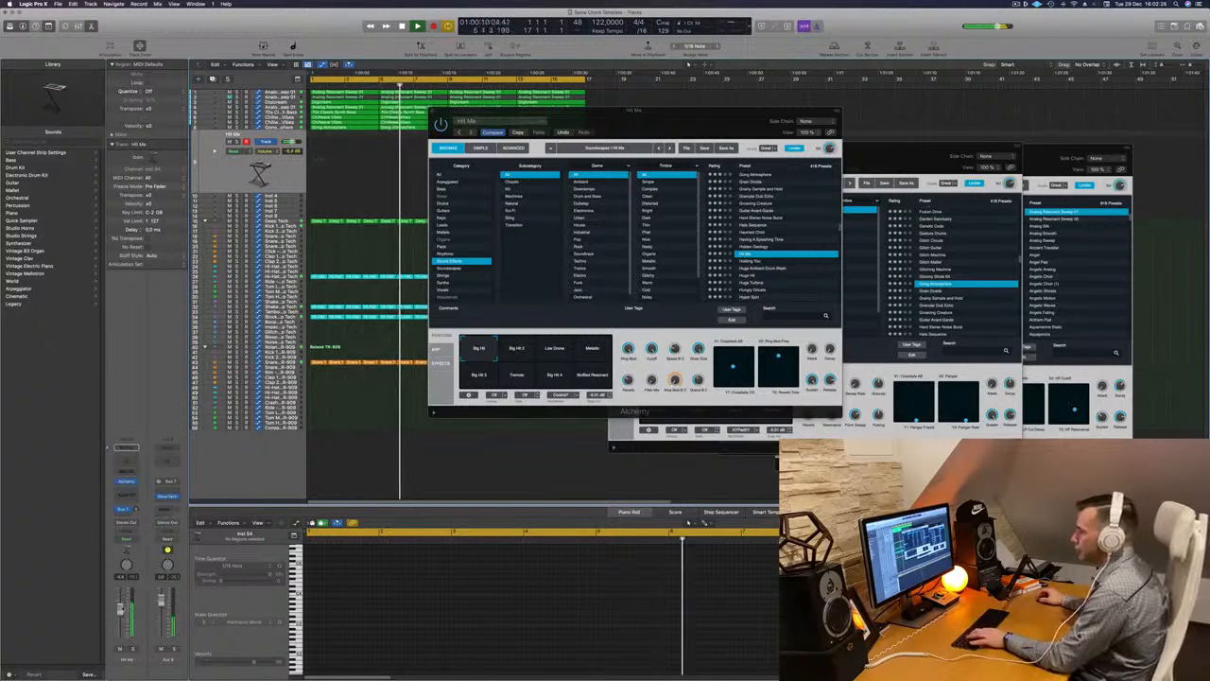
click(556, 352)
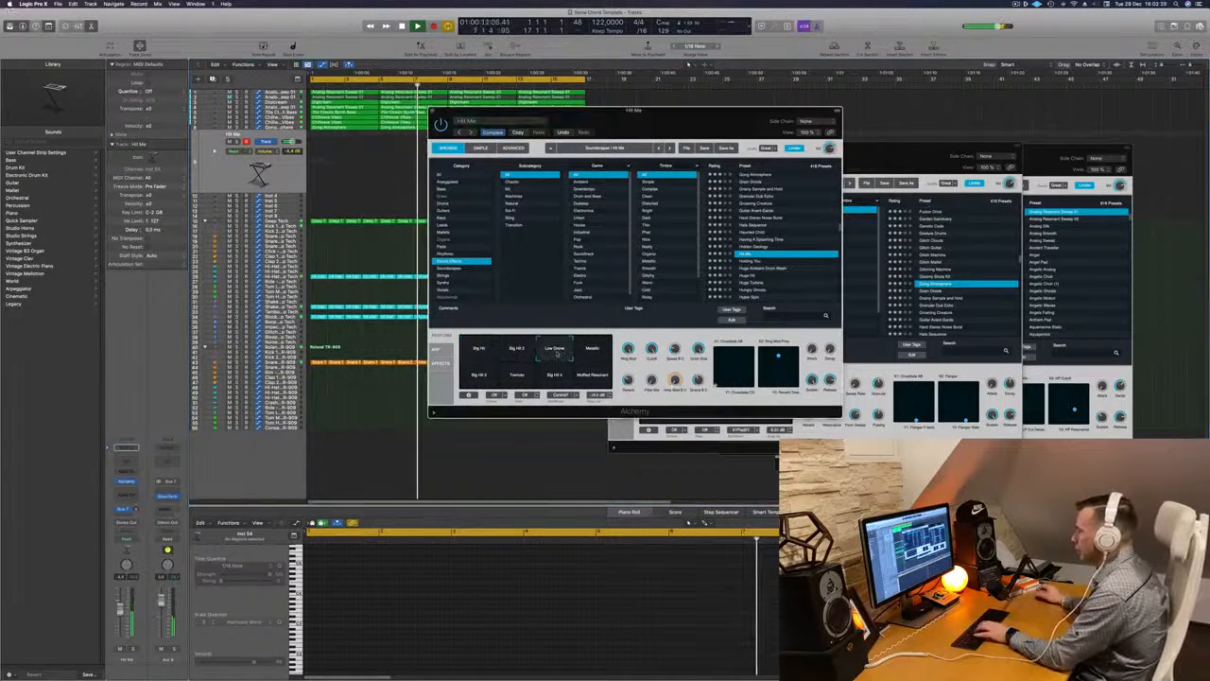
Step: Try the Hit Me preset's Metallic, Tremolo, Big Hit 4 and Muffled Resonant snapshots while the loop plays
click(593, 350)
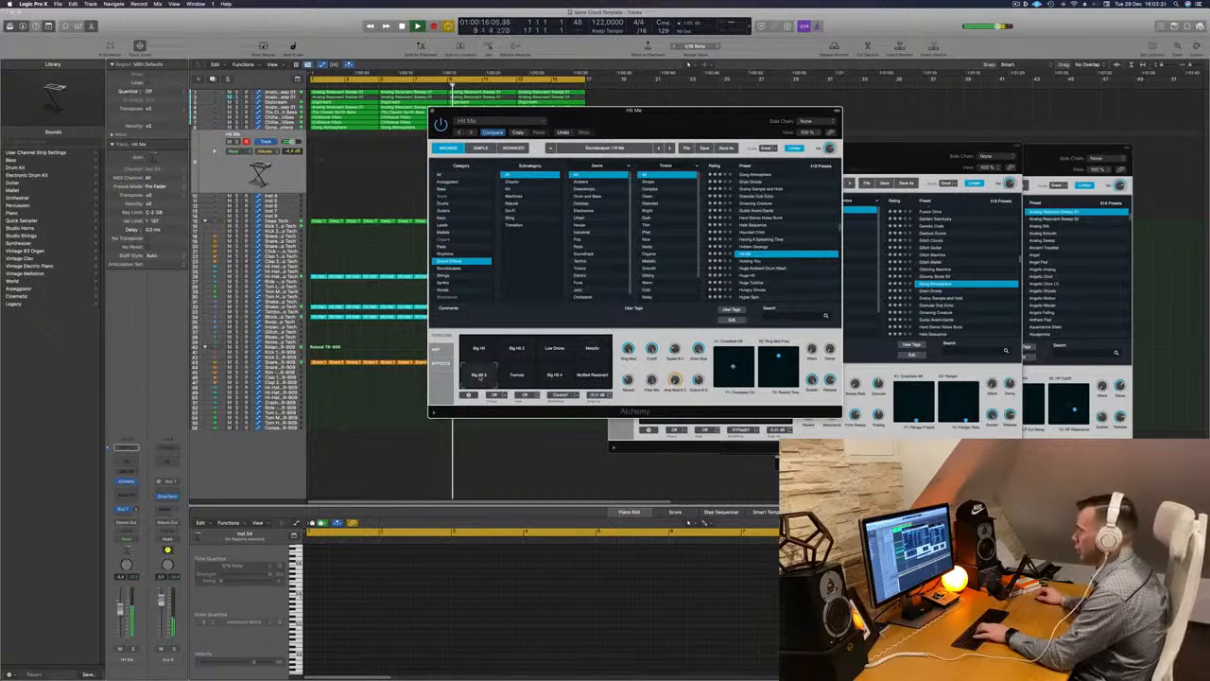
click(515, 376)
click(550, 380)
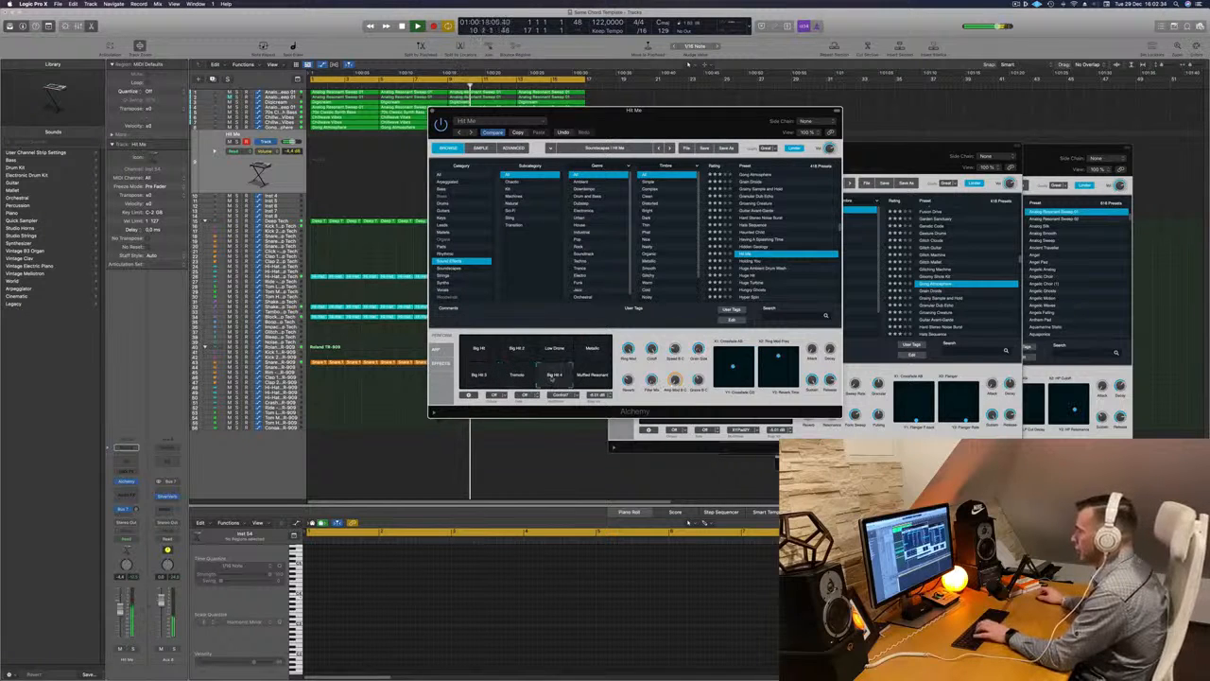
click(603, 378)
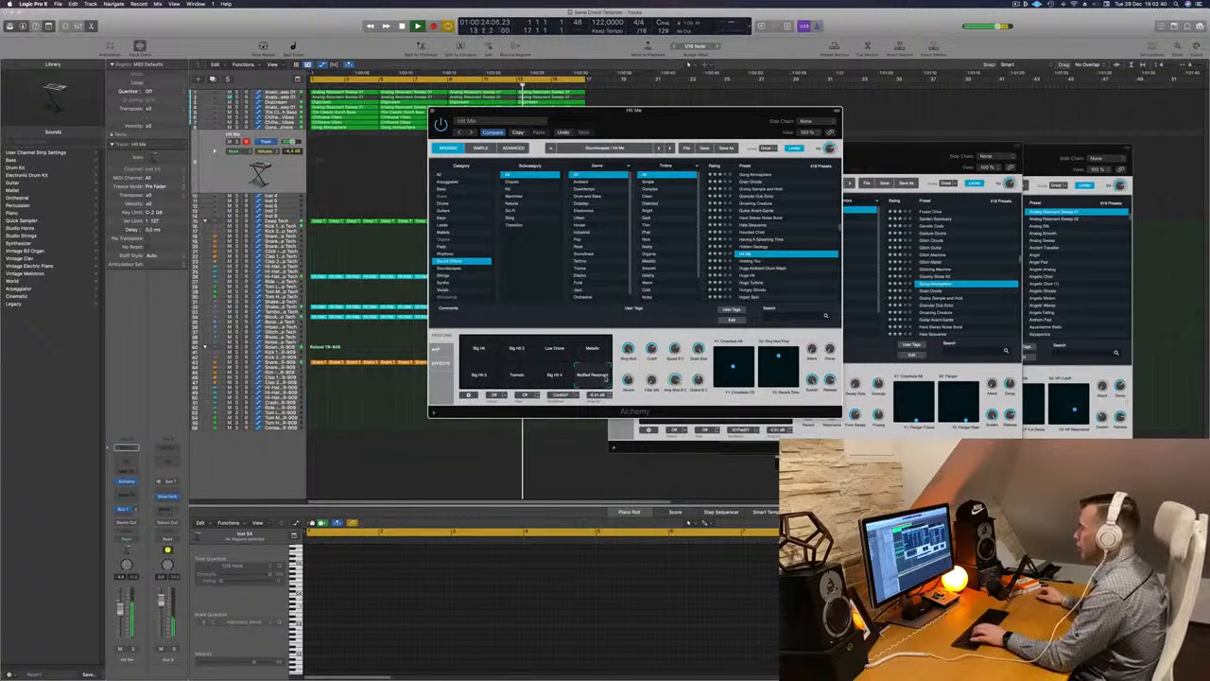
Step: Load the Holding You preset and try its Pan Mod, Filter Drive, Resonant and Distorted snapshots
click(756, 262)
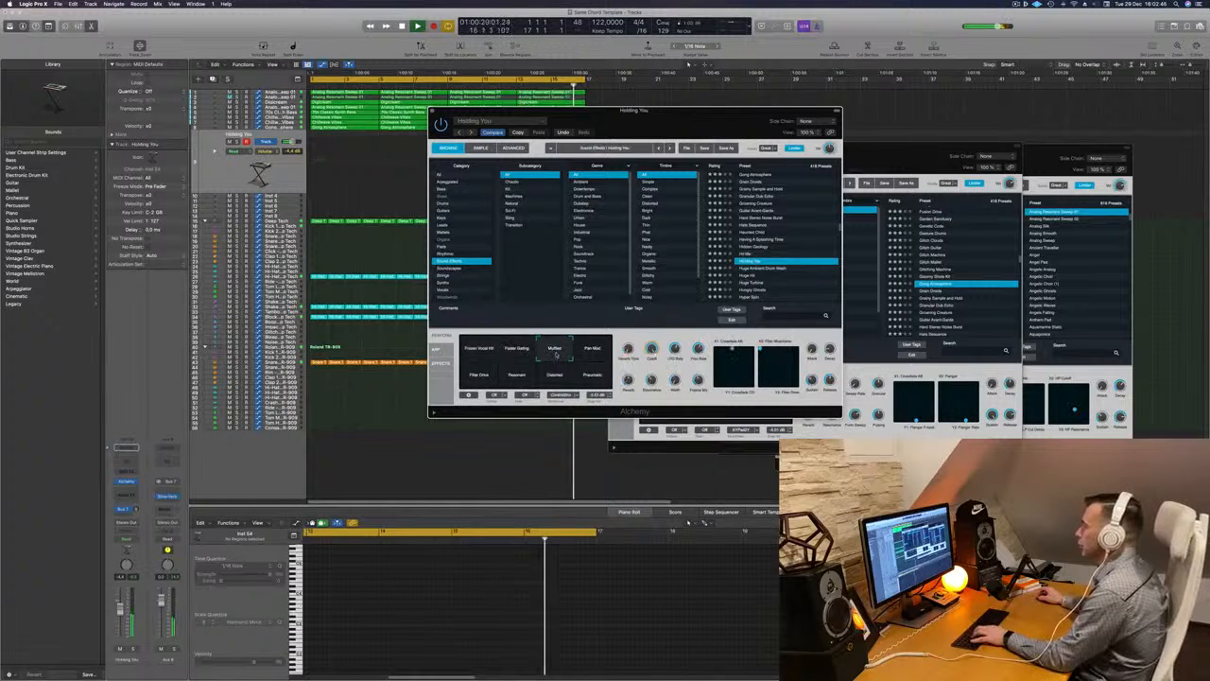
click(592, 351)
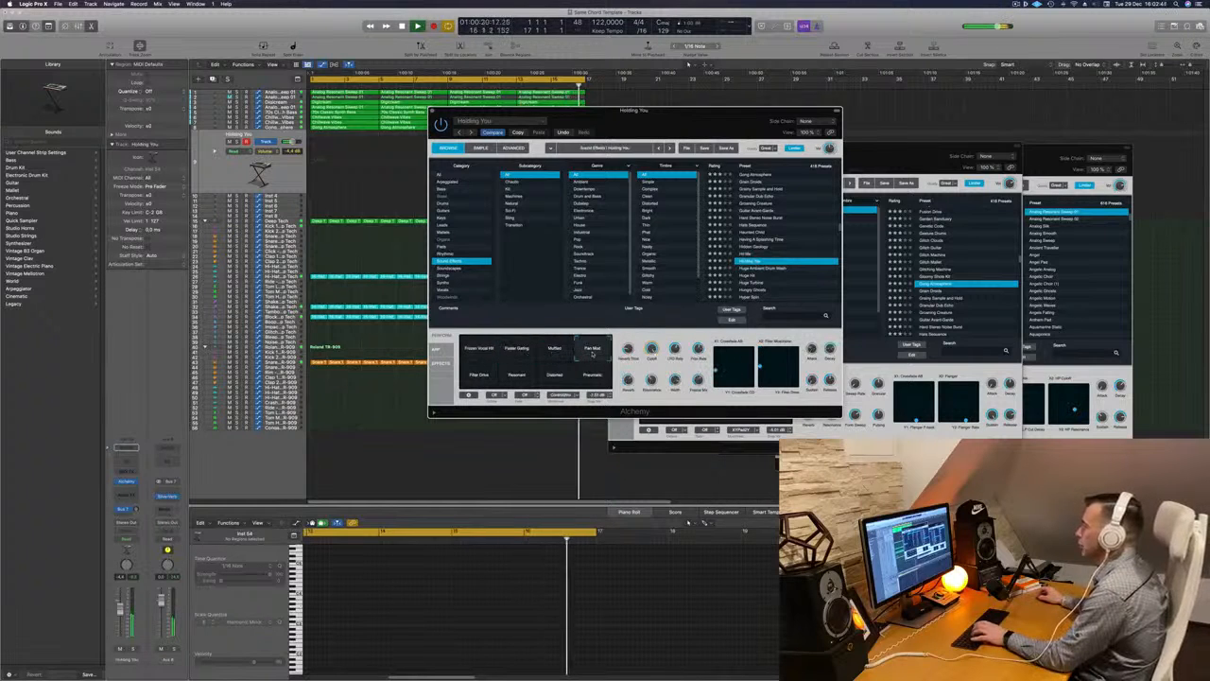
click(479, 376)
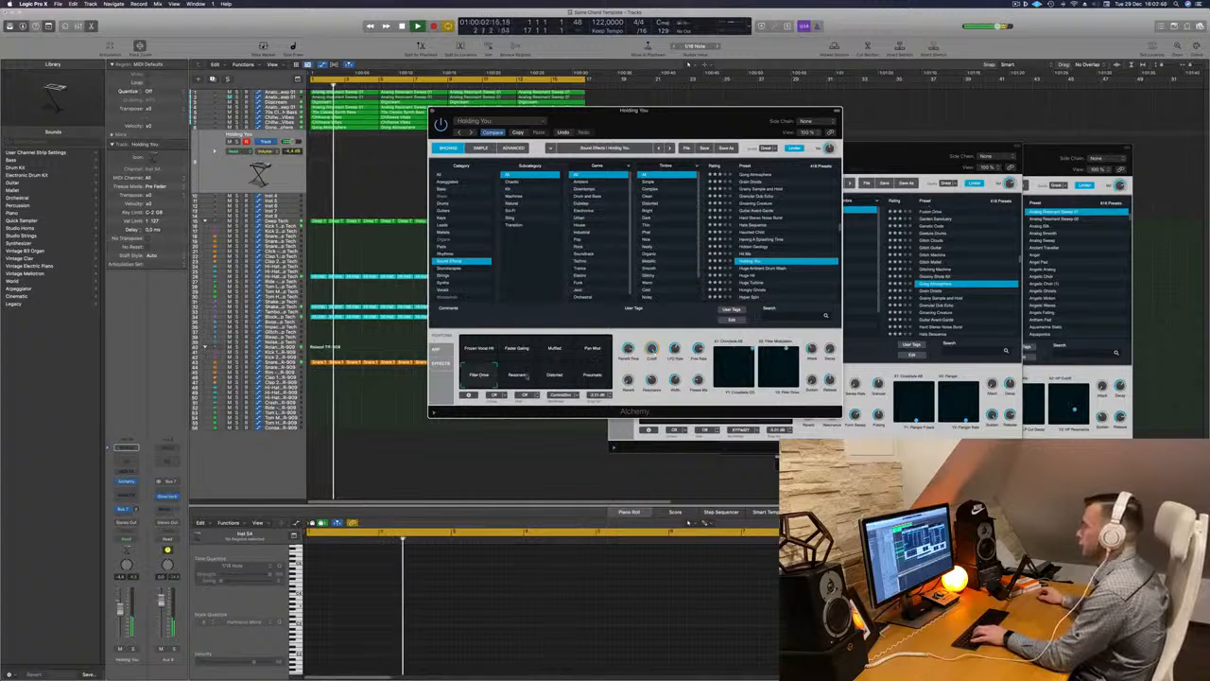
click(517, 376)
click(554, 377)
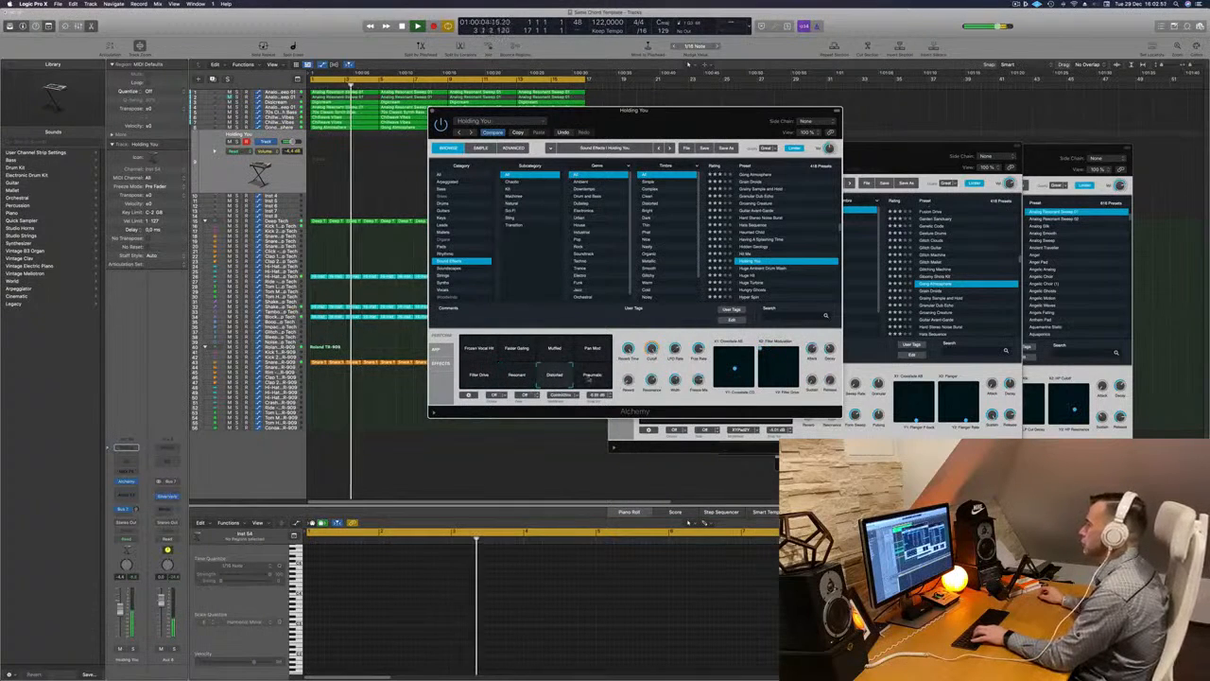
click(593, 350)
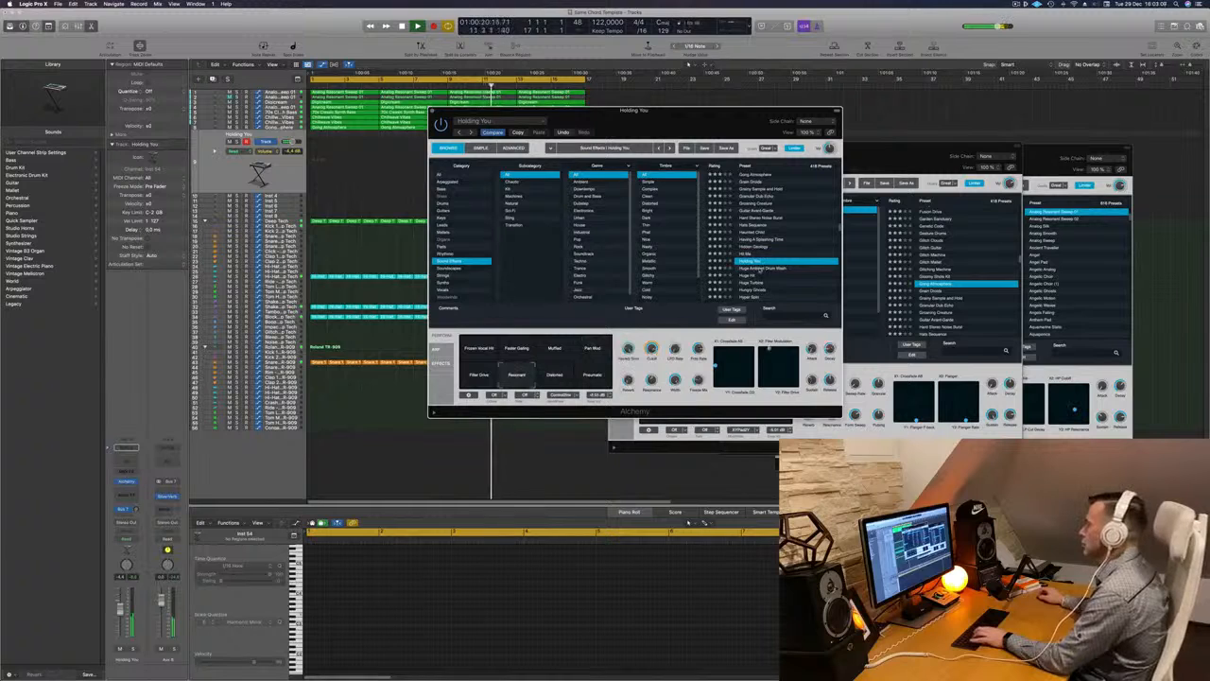
Step: Audition the Huge Ambient Drum Wash, Huge Hit and Huge Turbine presets, trying Huge Turbine's Faster snapshot
click(757, 268)
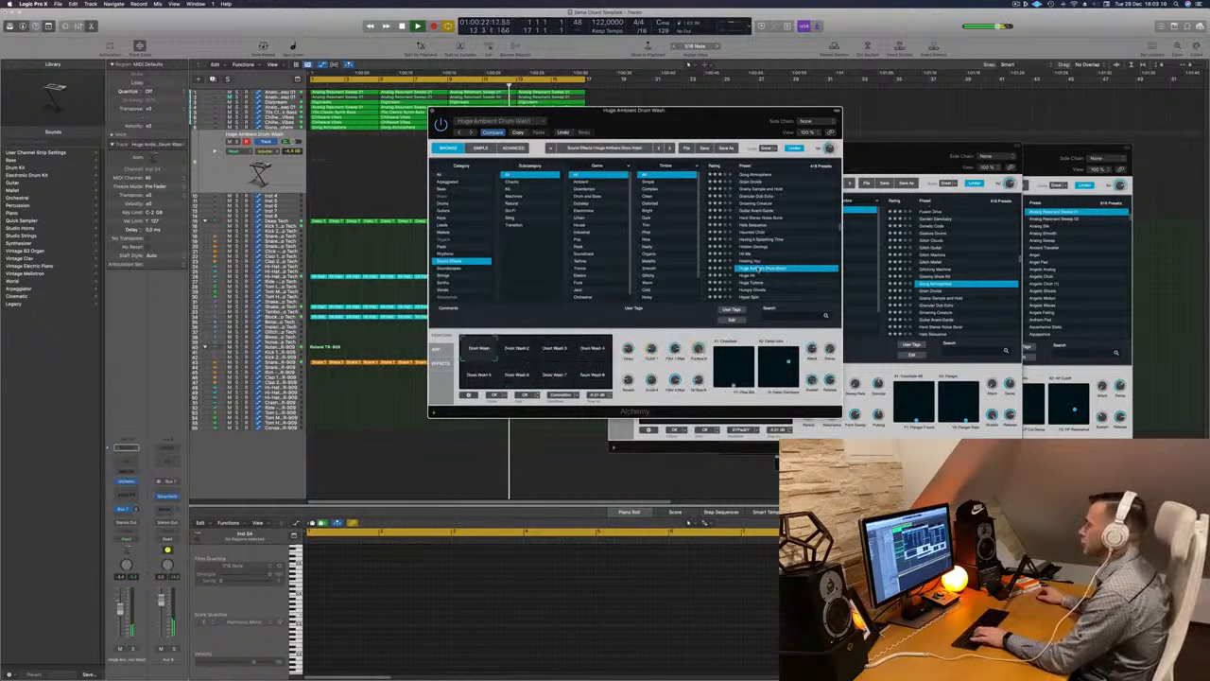
click(749, 276)
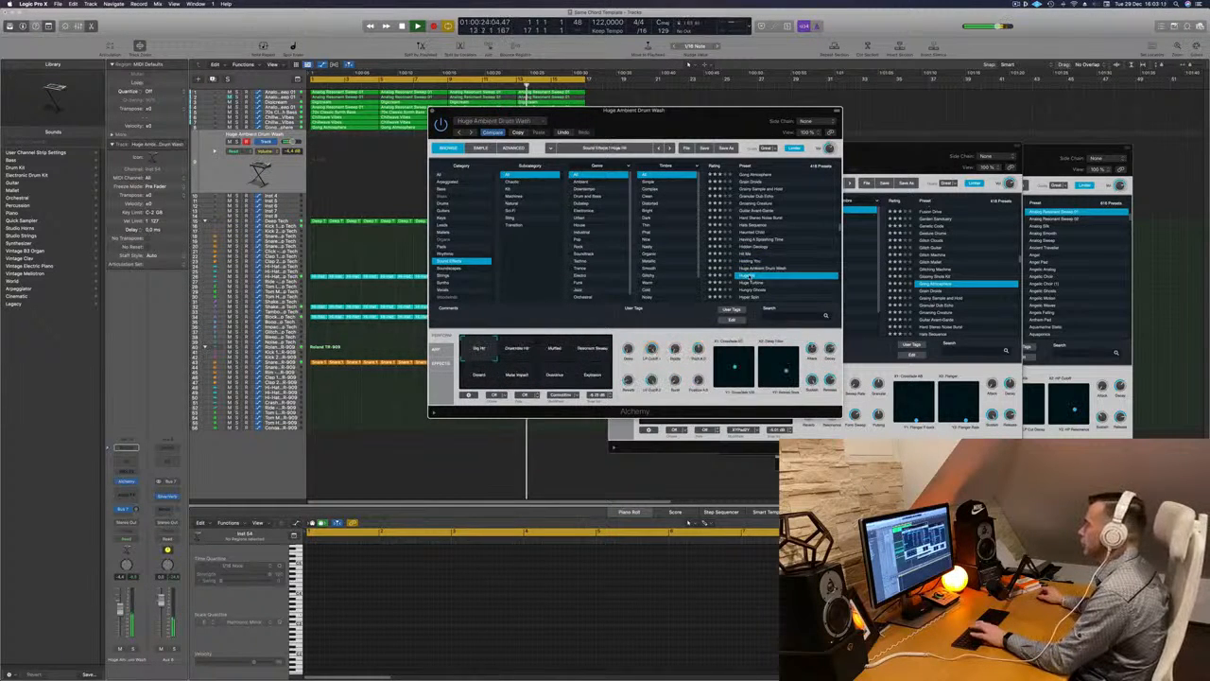
scroll(781, 255, down, 2)
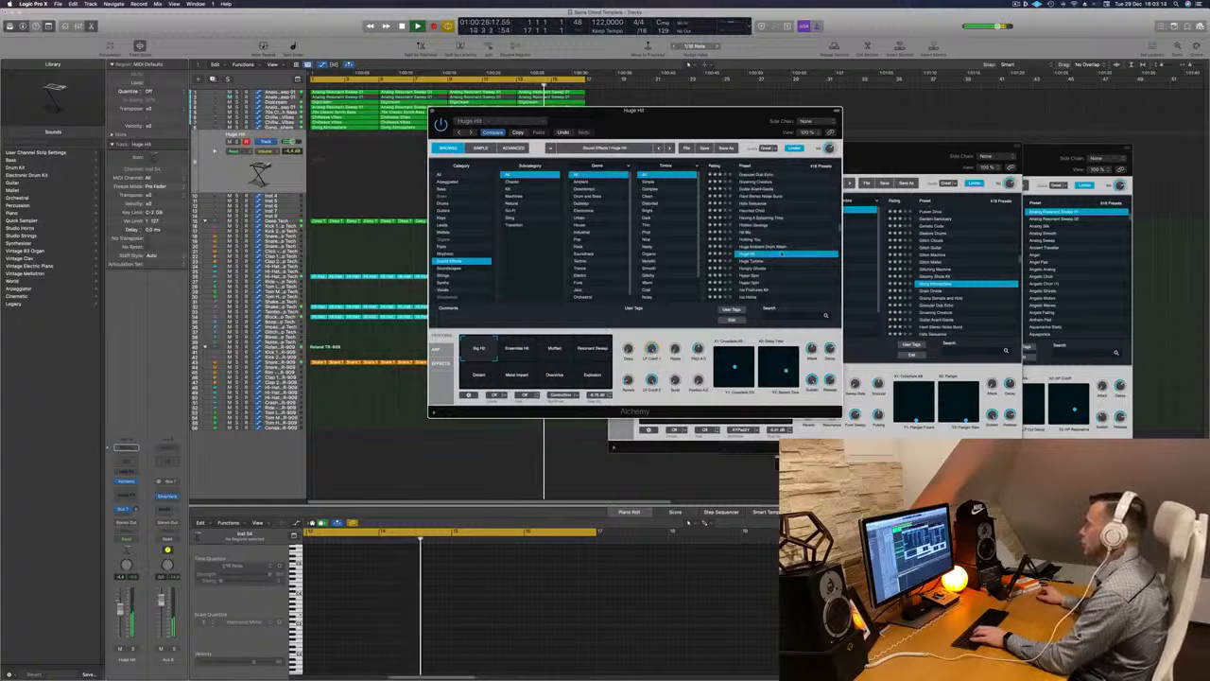
click(751, 262)
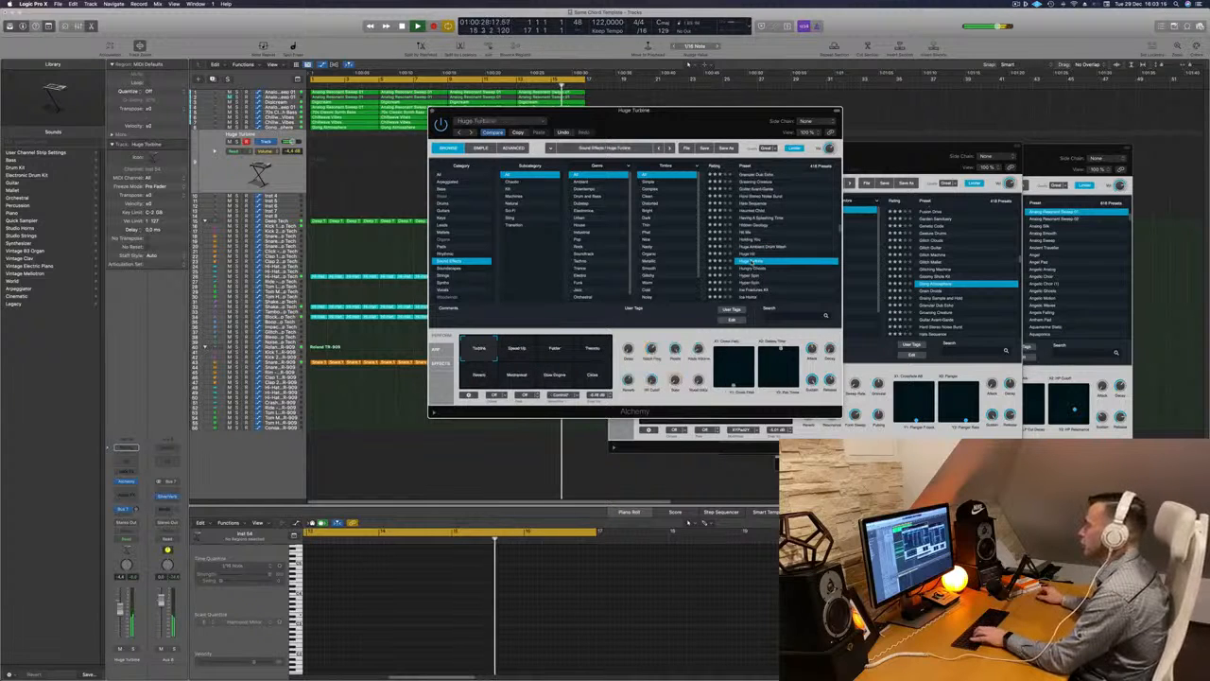
click(554, 352)
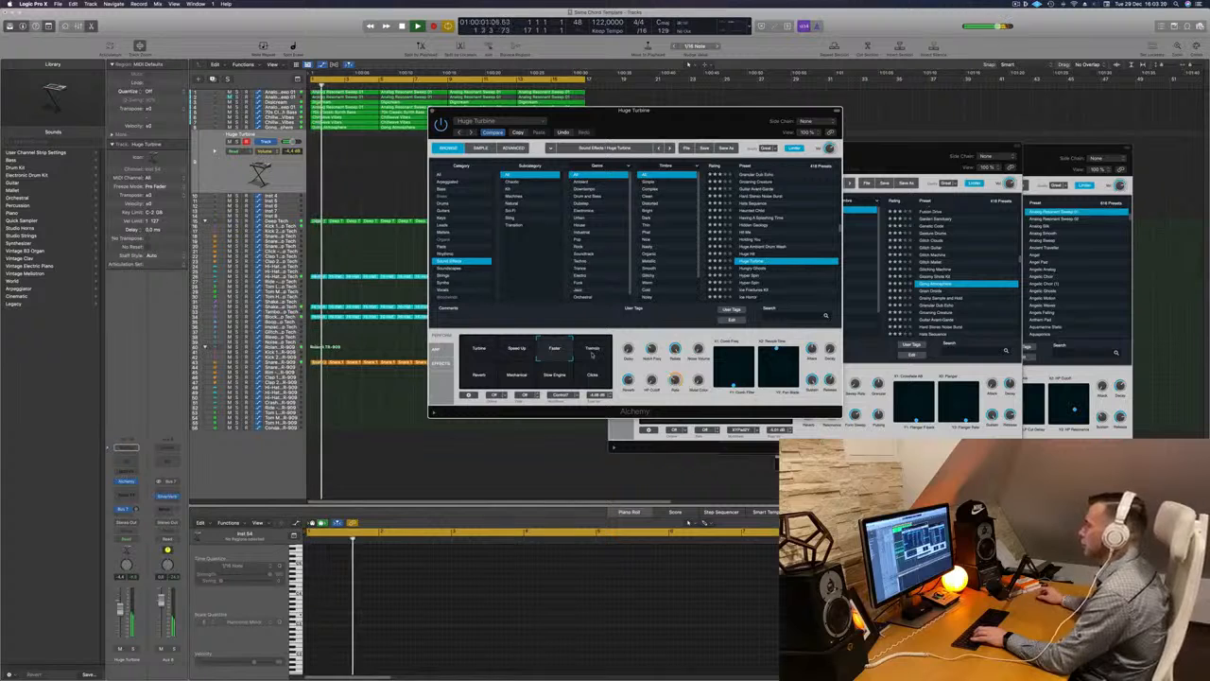
Step: Move the Alchemy window clear of the regions and compare Huge Turbine's Tremolo, Mechanical and Slow Engine snapshots
drag(736, 111, 863, 147)
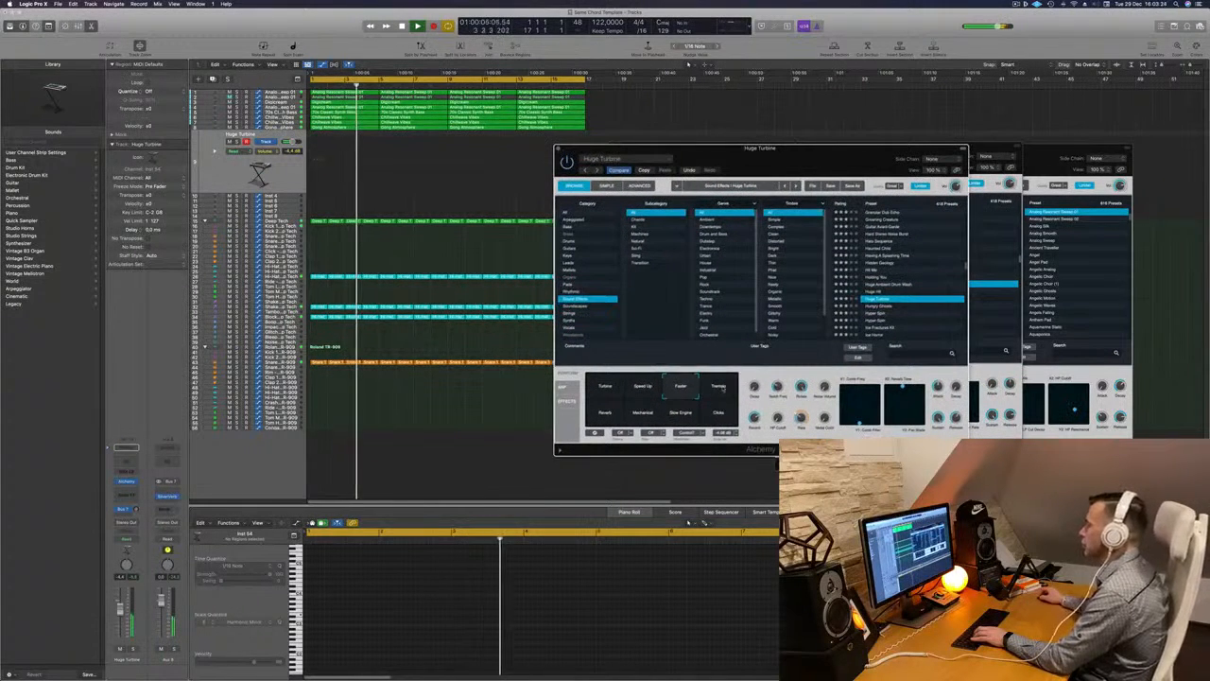
click(718, 386)
click(604, 419)
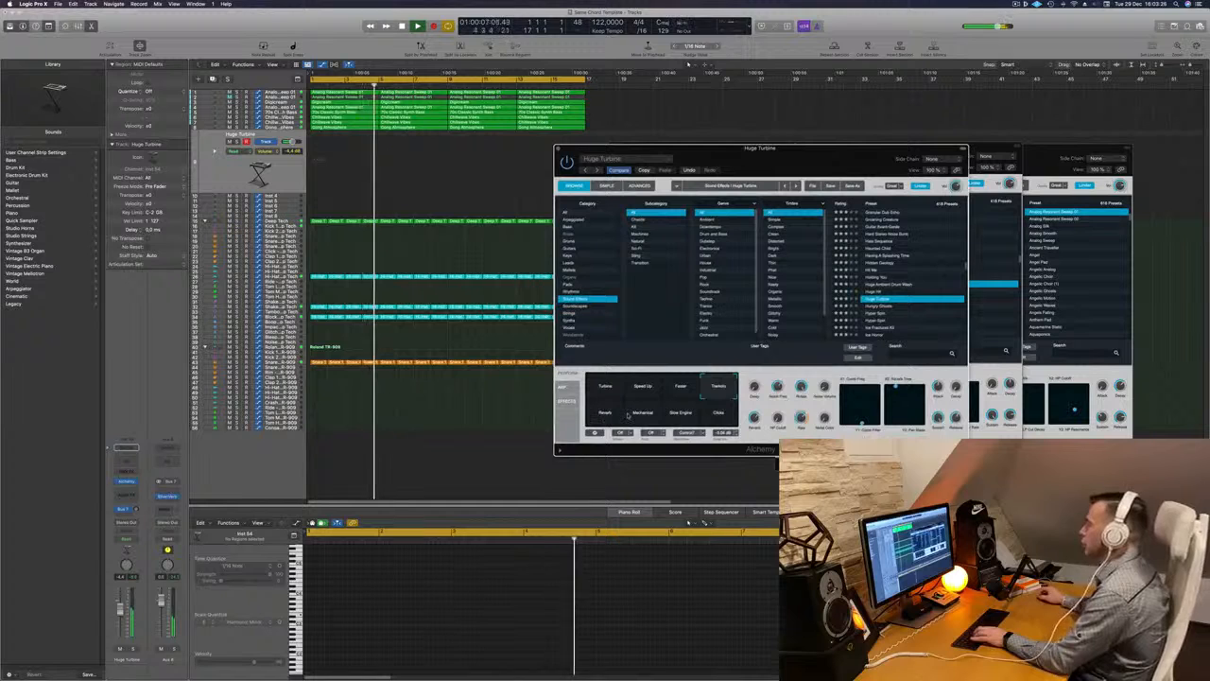
click(643, 415)
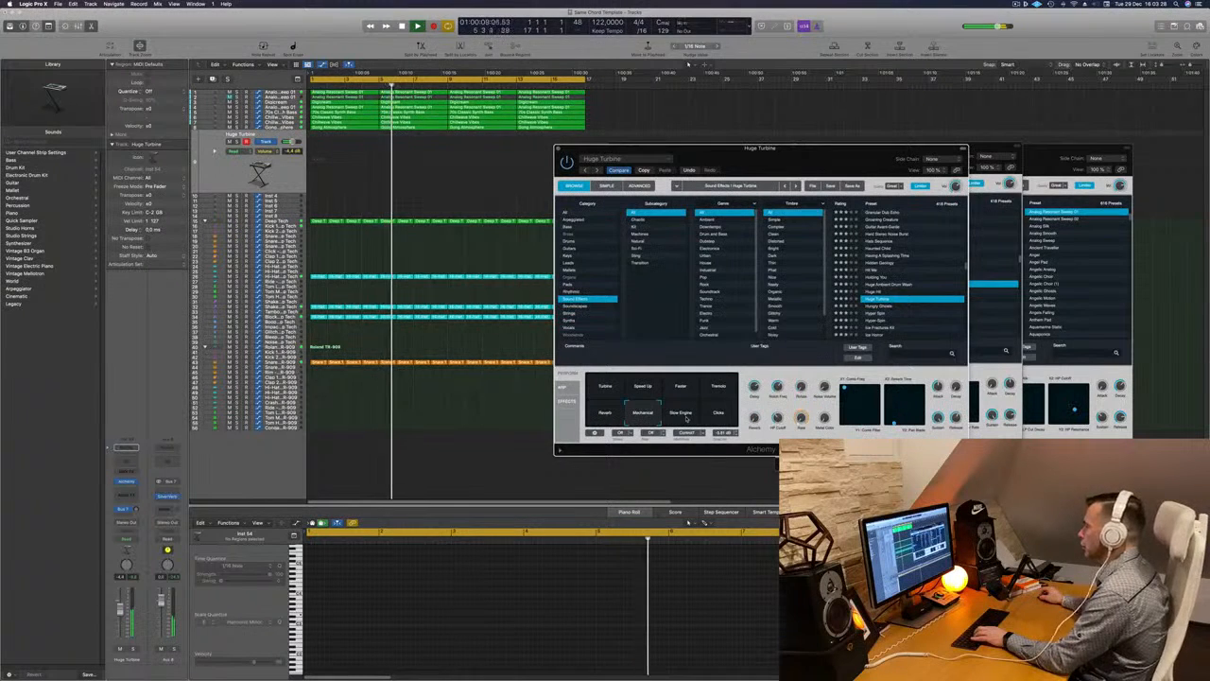
click(683, 414)
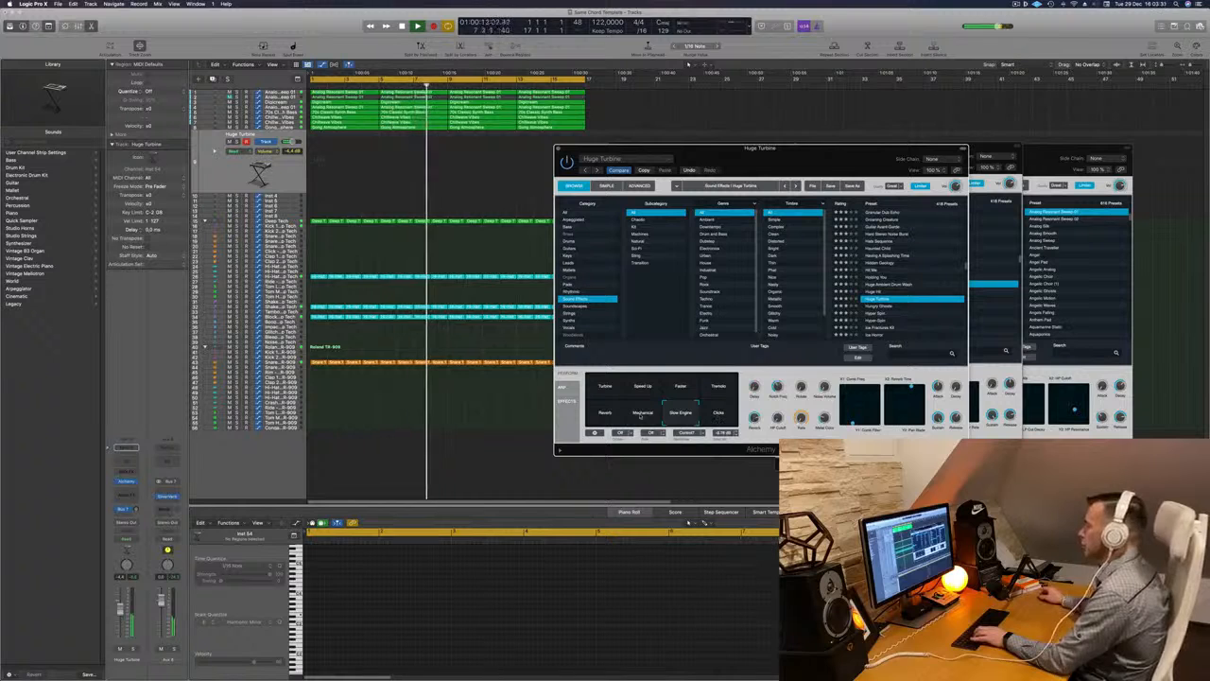
click(641, 414)
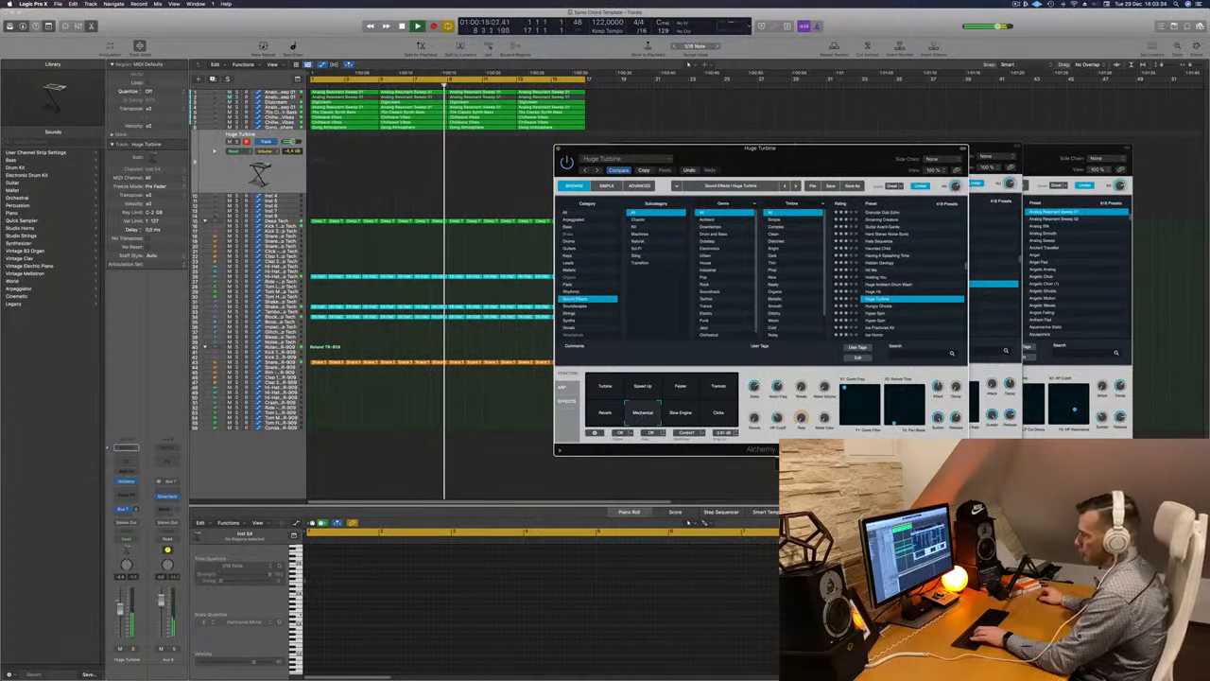
click(517, 435)
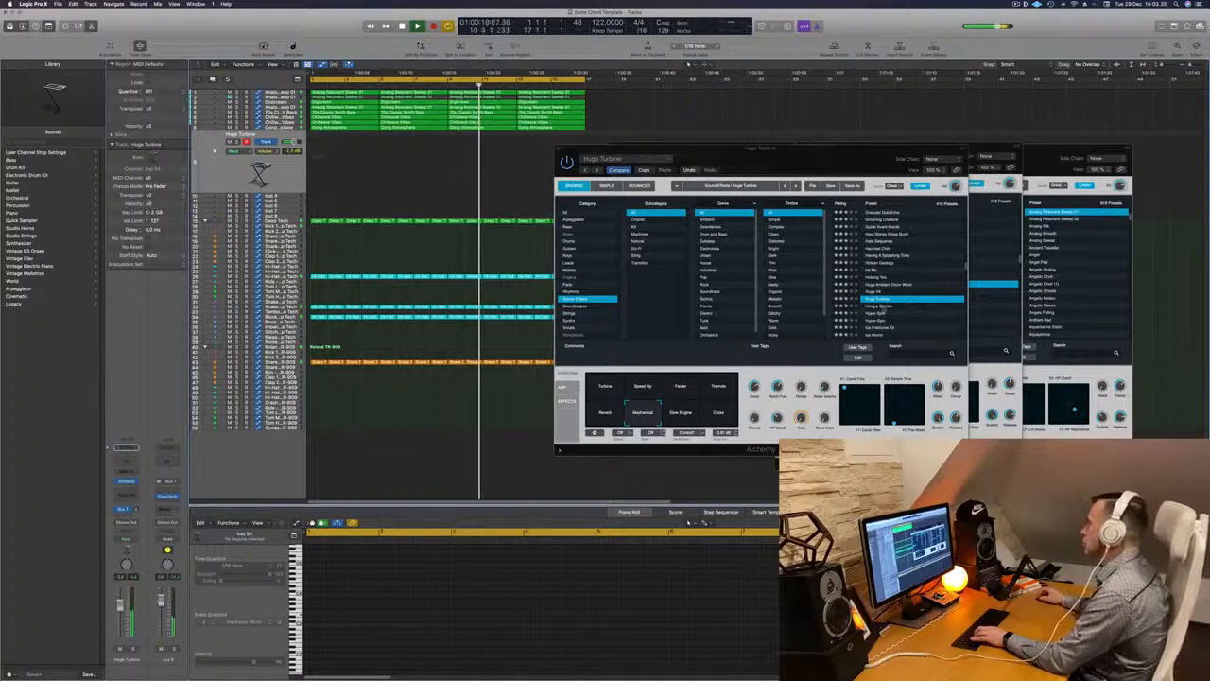
Step: Load the Hyper Spin preset and try its Modulating, Pulsing, Smooth and Liquid snapshots
click(884, 313)
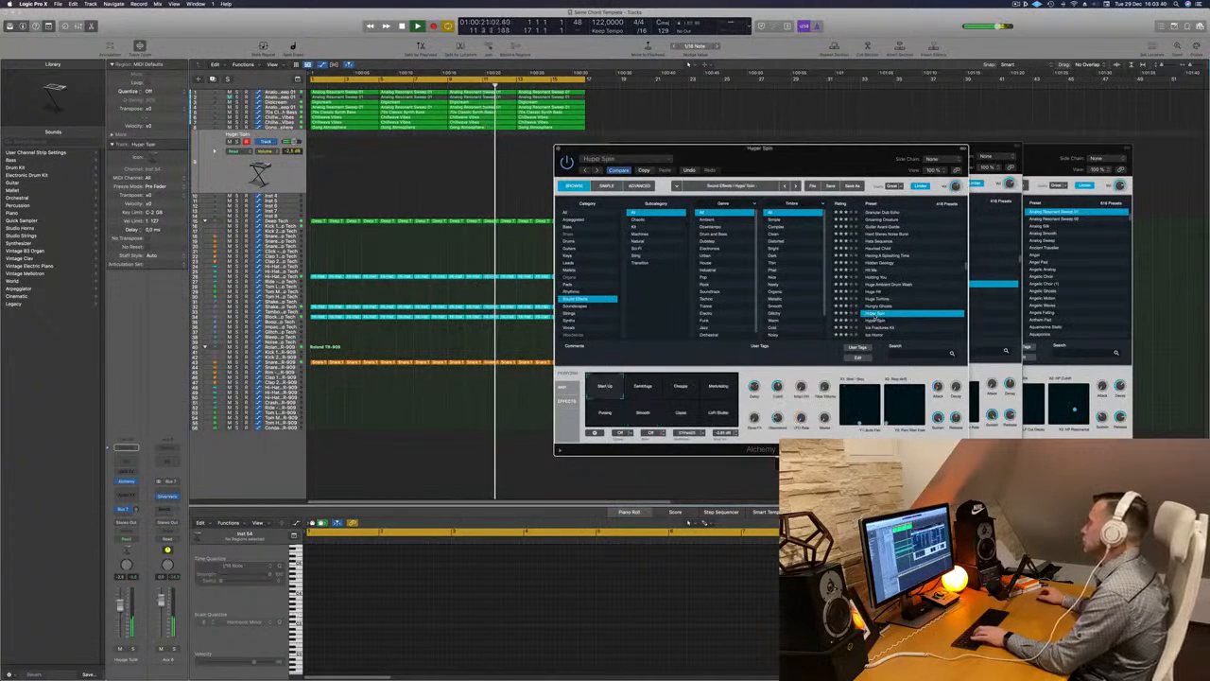
scroll(923, 305, down, 3)
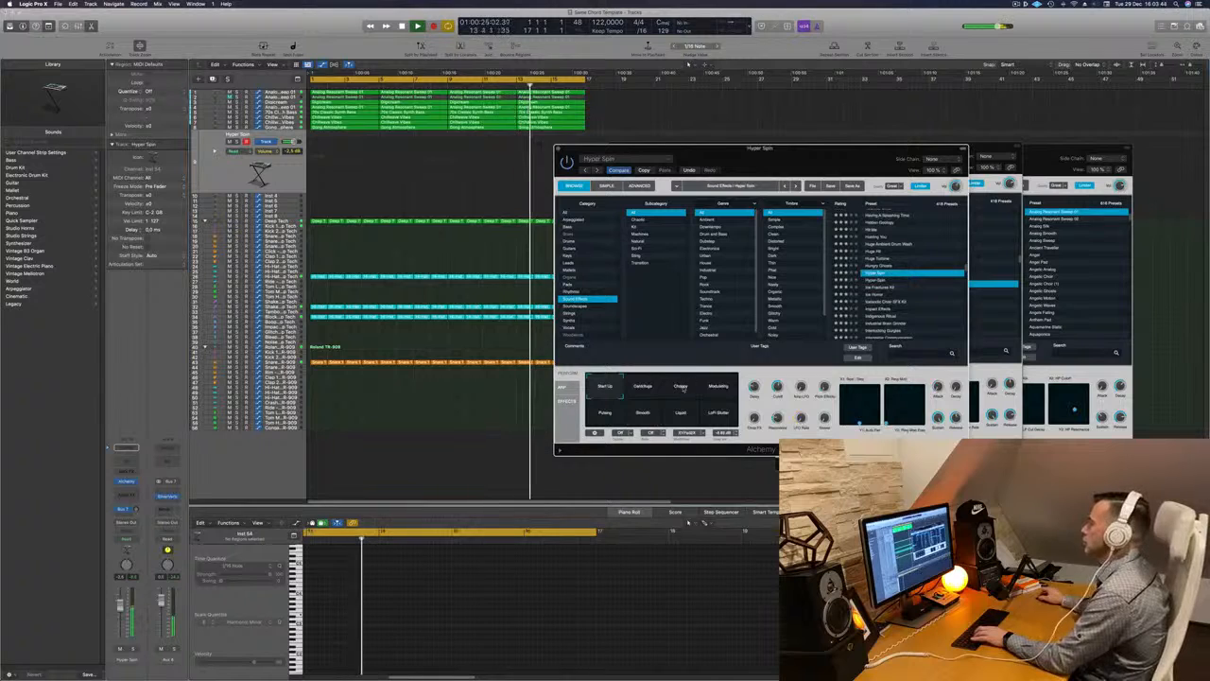
click(726, 386)
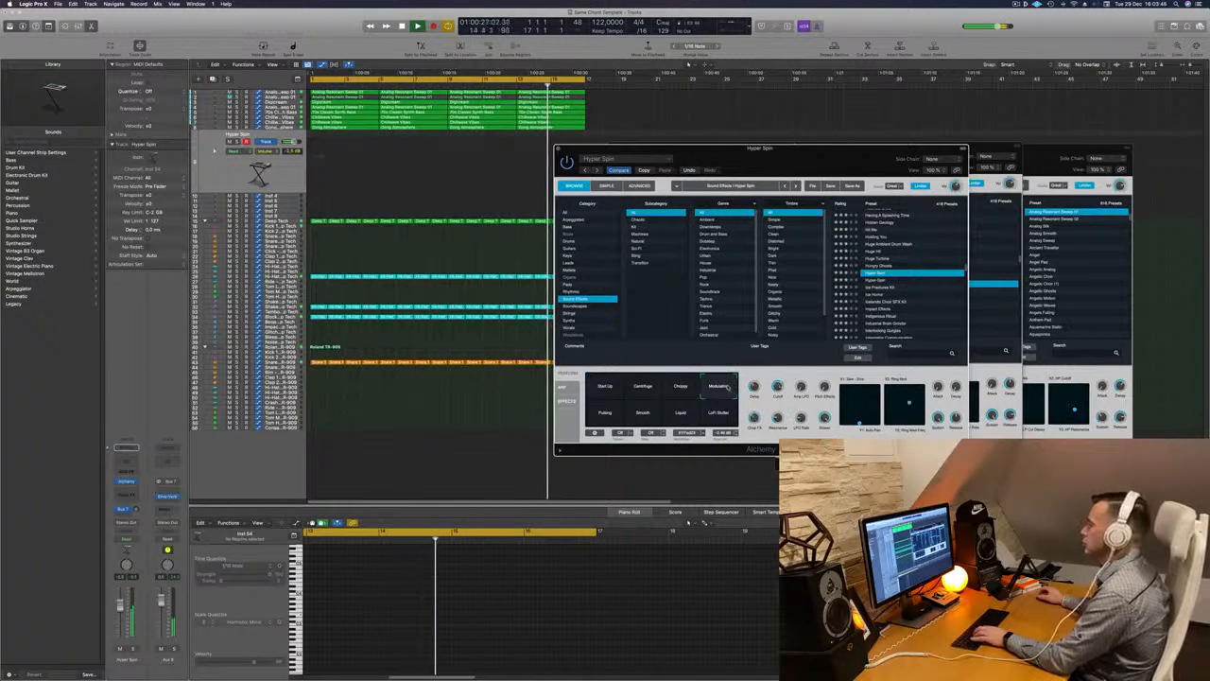
click(603, 413)
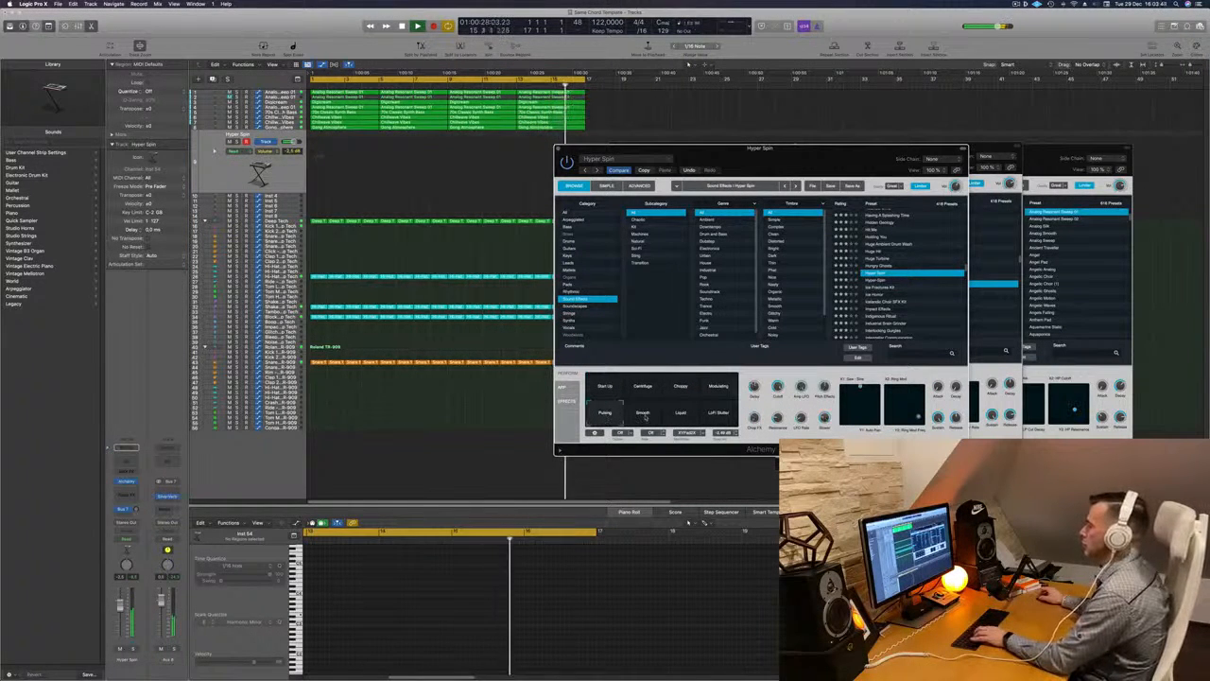
click(645, 417)
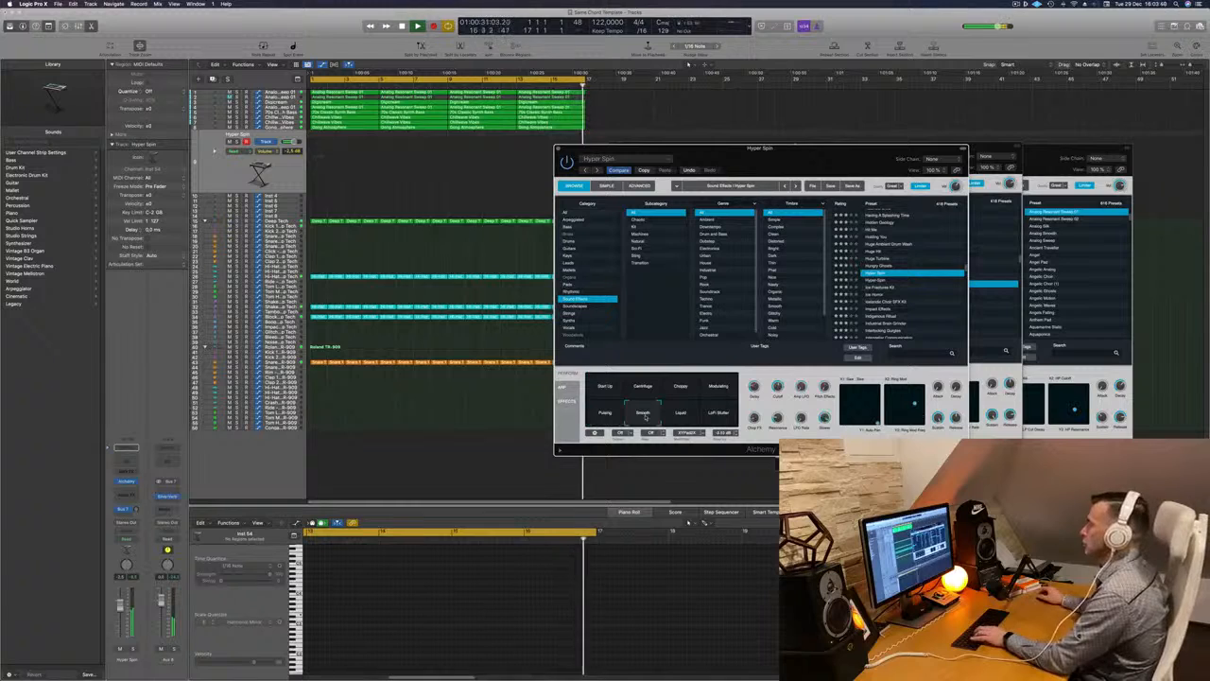
click(681, 415)
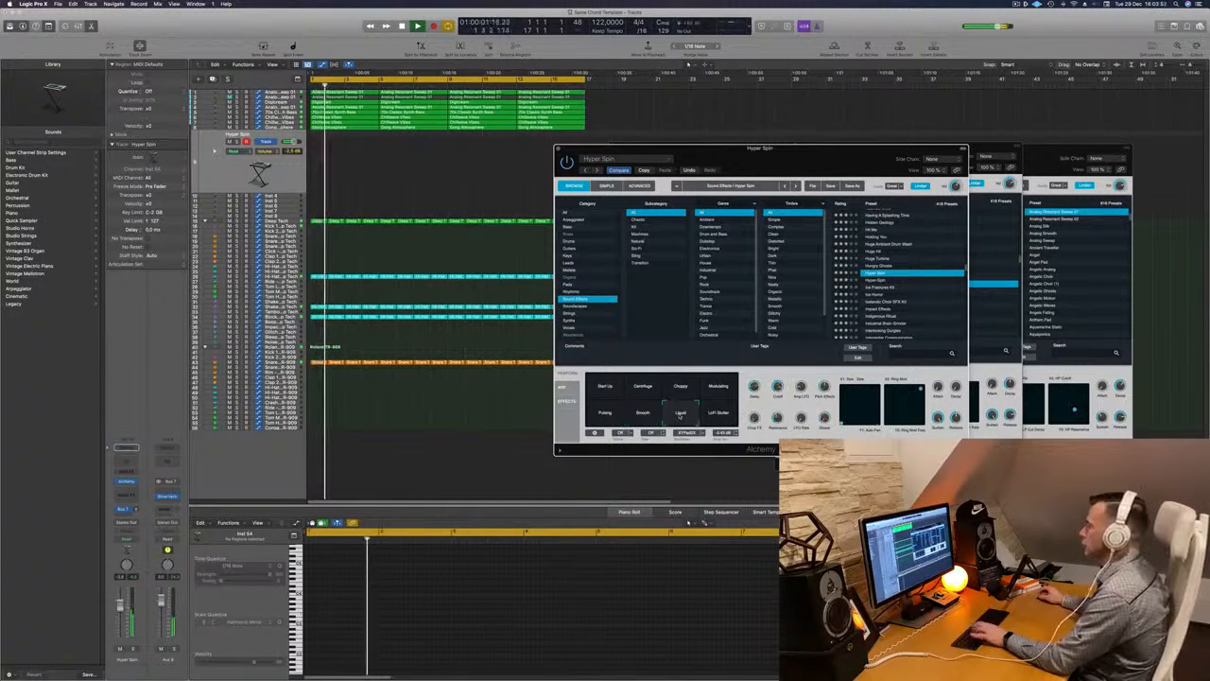
Step: Audition the Hyper-Spin, Ice Fractures Kit, Ice Horror, Indigenous Ritual and Industrial Brain Grinder presets in turn
scroll(888, 280, down, 1)
click(884, 265)
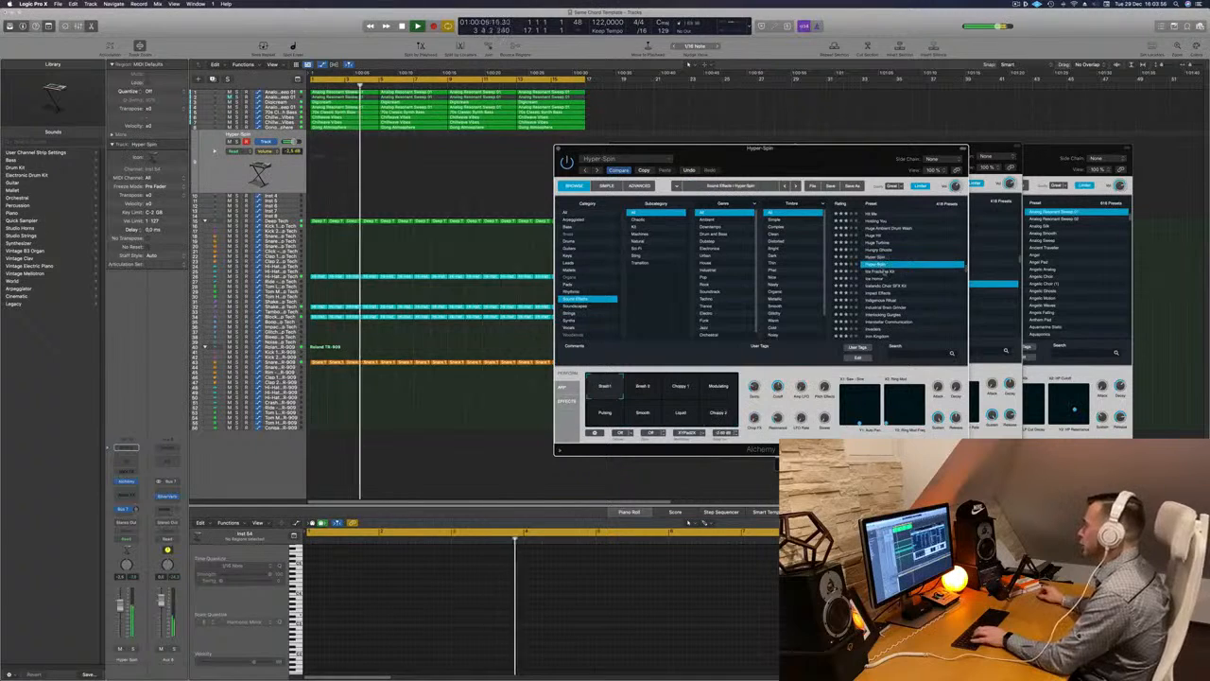
click(884, 272)
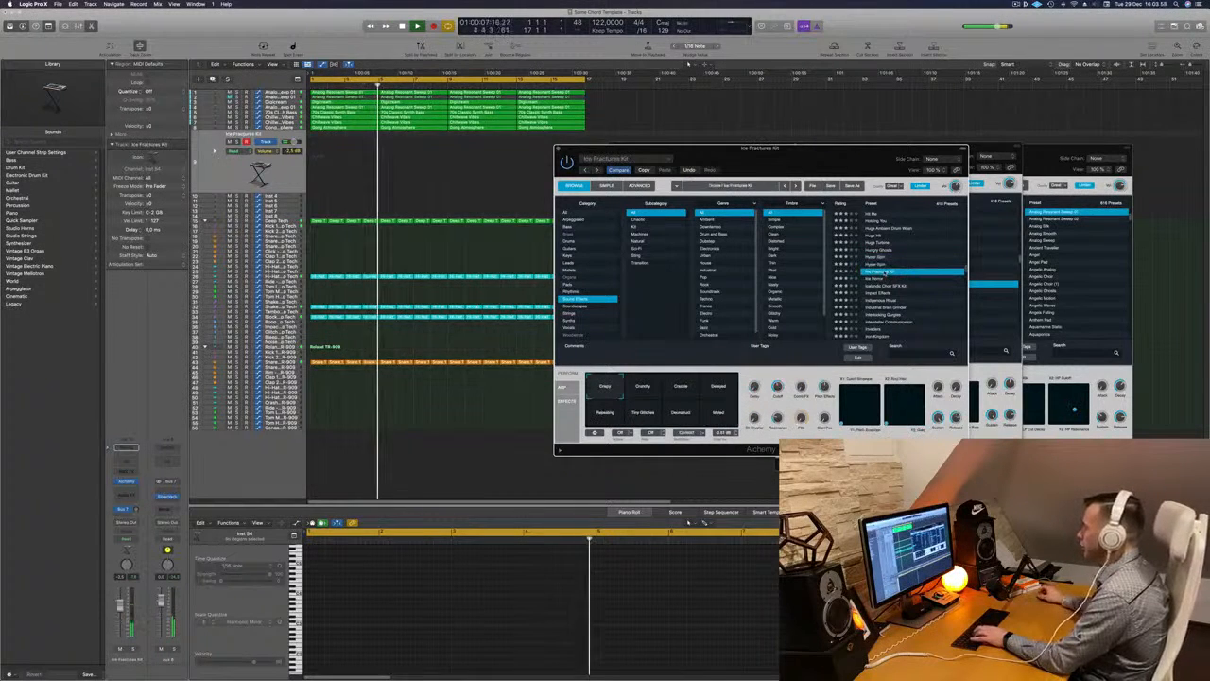
scroll(884, 272, down, 1)
click(883, 272)
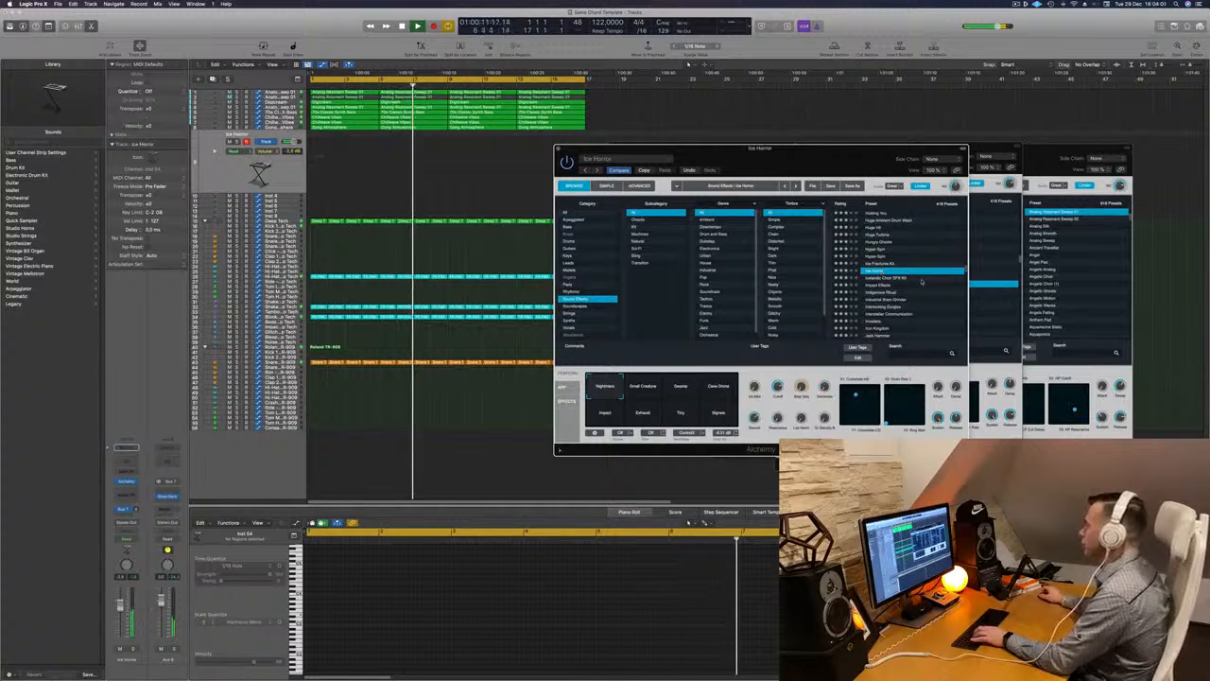
scroll(921, 282, down, 2)
click(879, 278)
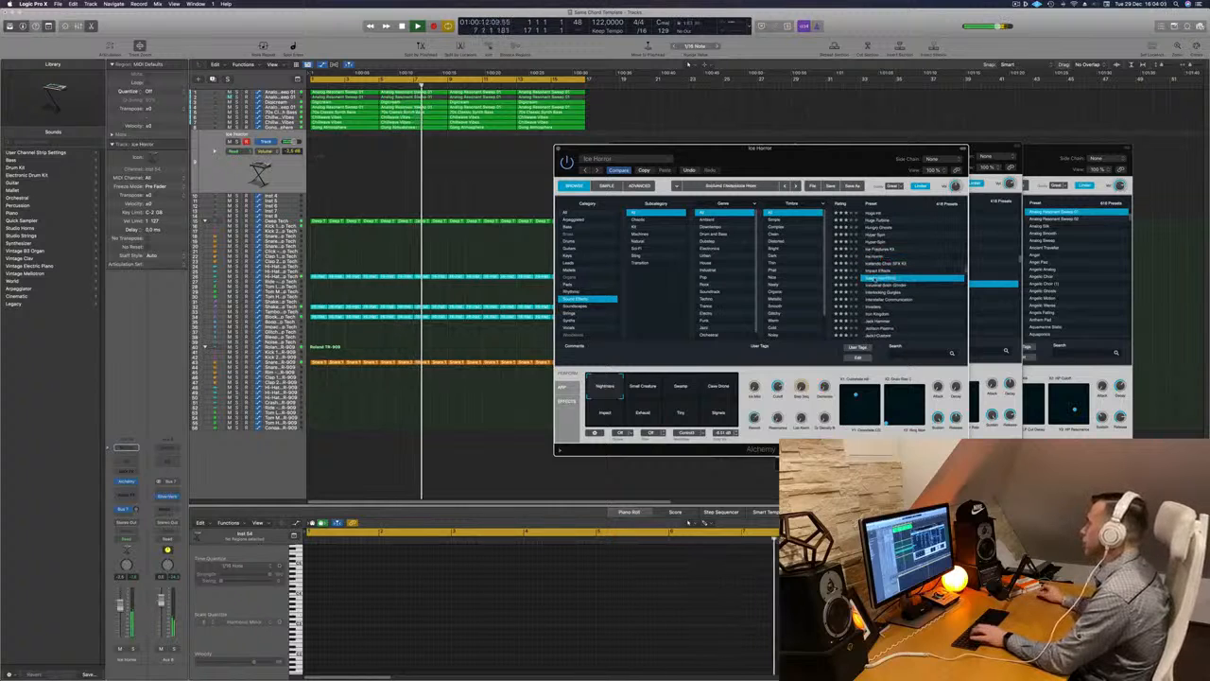
scroll(919, 276, down, 3)
click(891, 264)
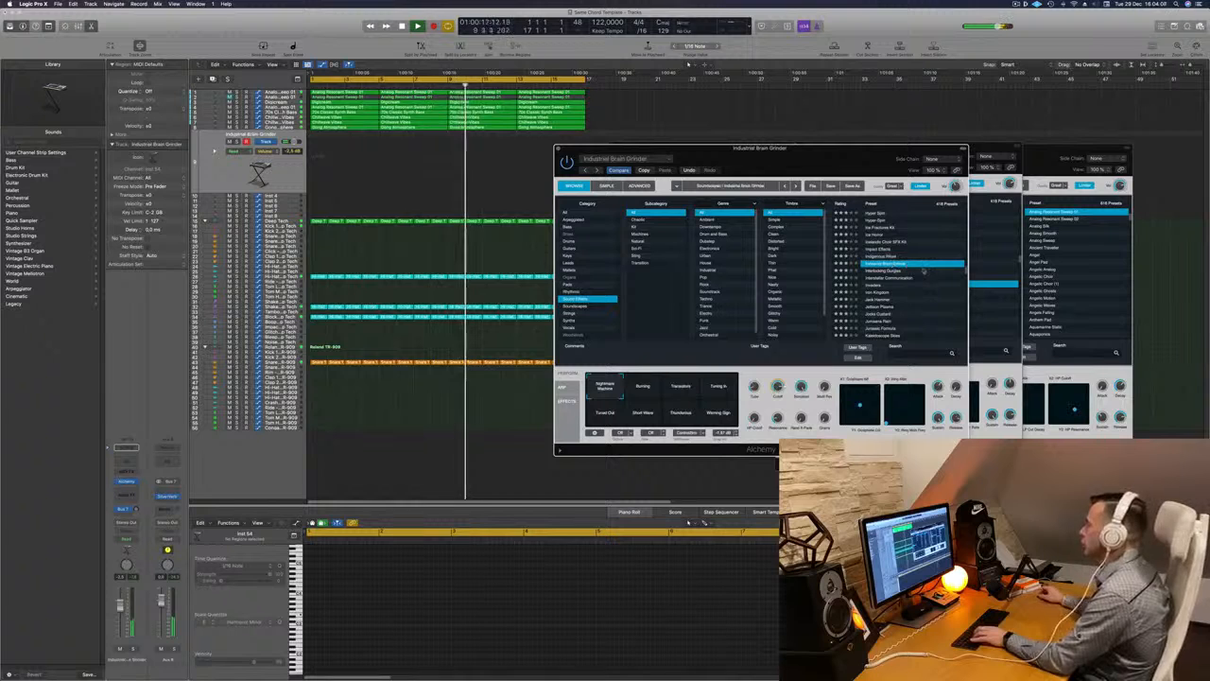
Step: Load the Interstellar Communication preset, compare its Danger, Say What You Will and Engine Room snapshots, and select Coordinates
click(889, 278)
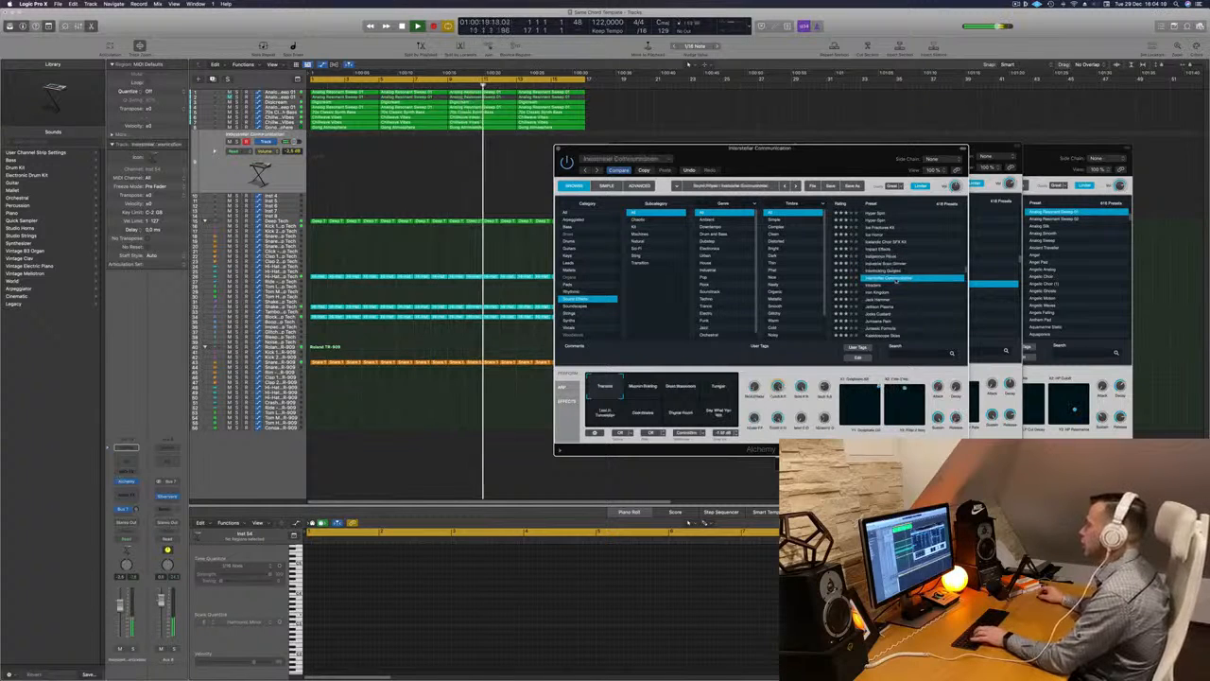
click(720, 388)
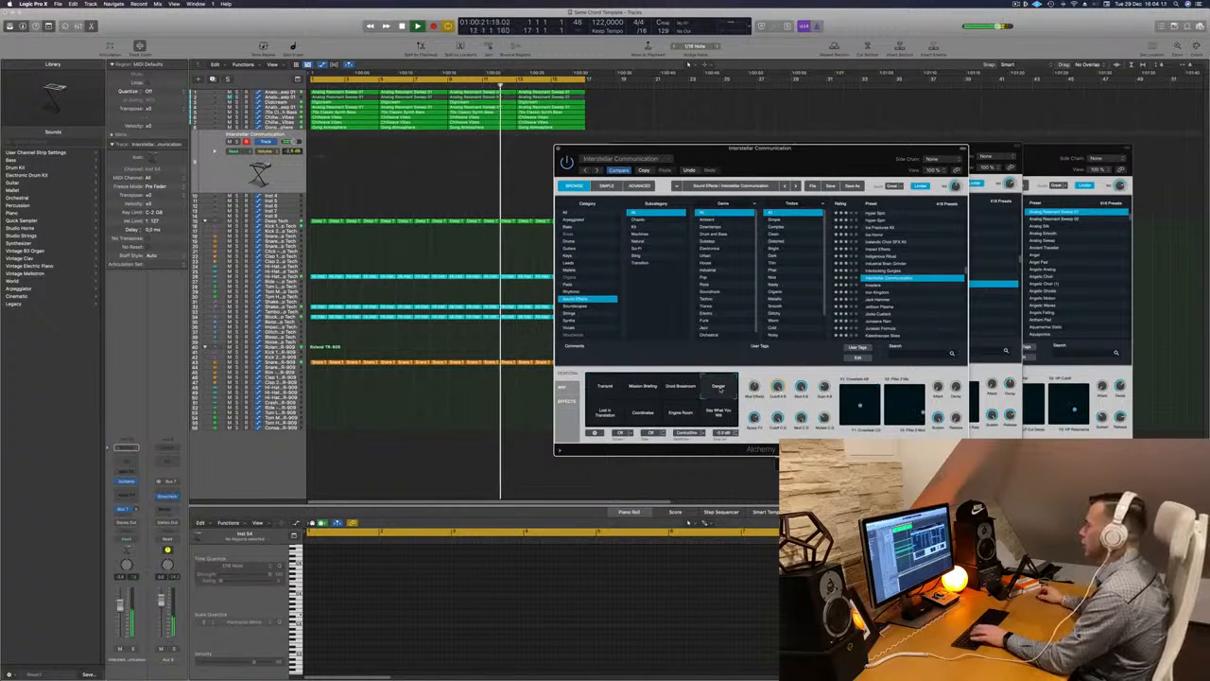
click(717, 416)
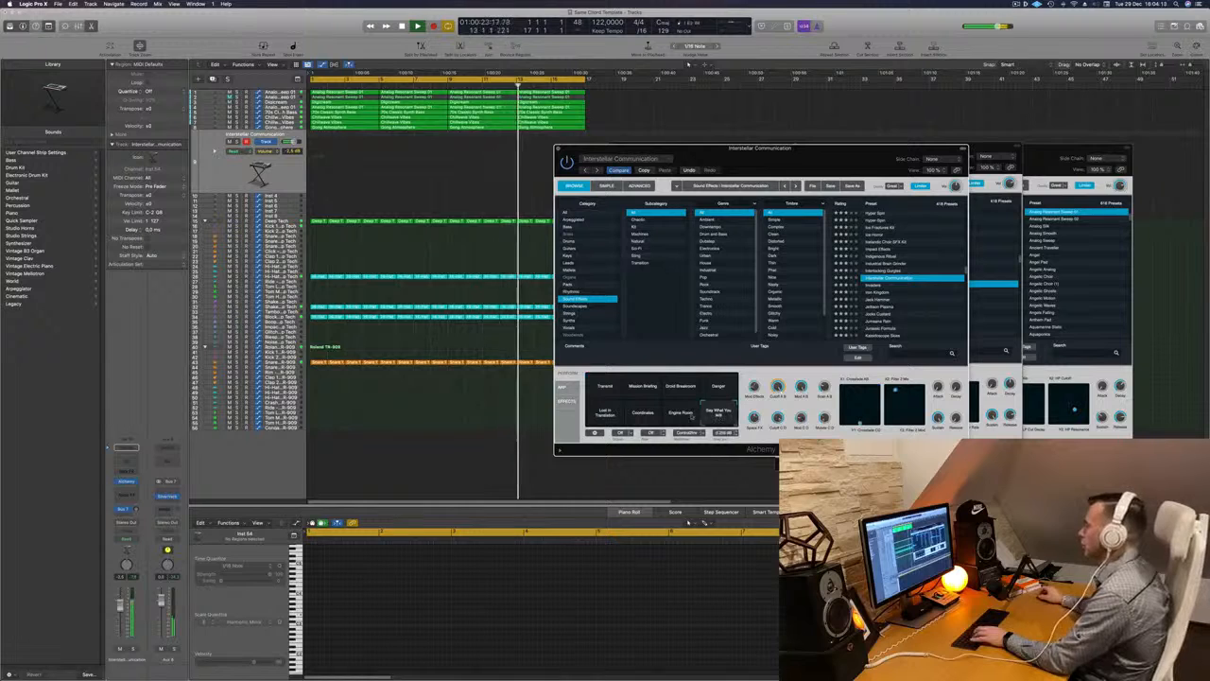
click(685, 416)
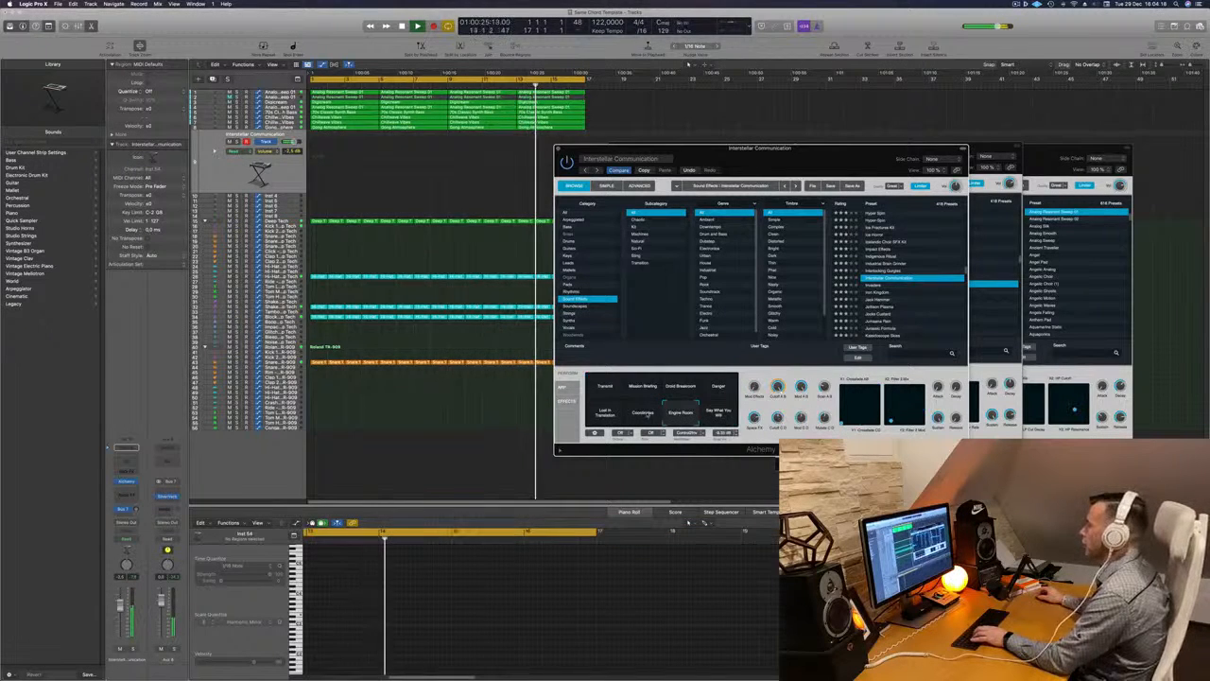
click(643, 416)
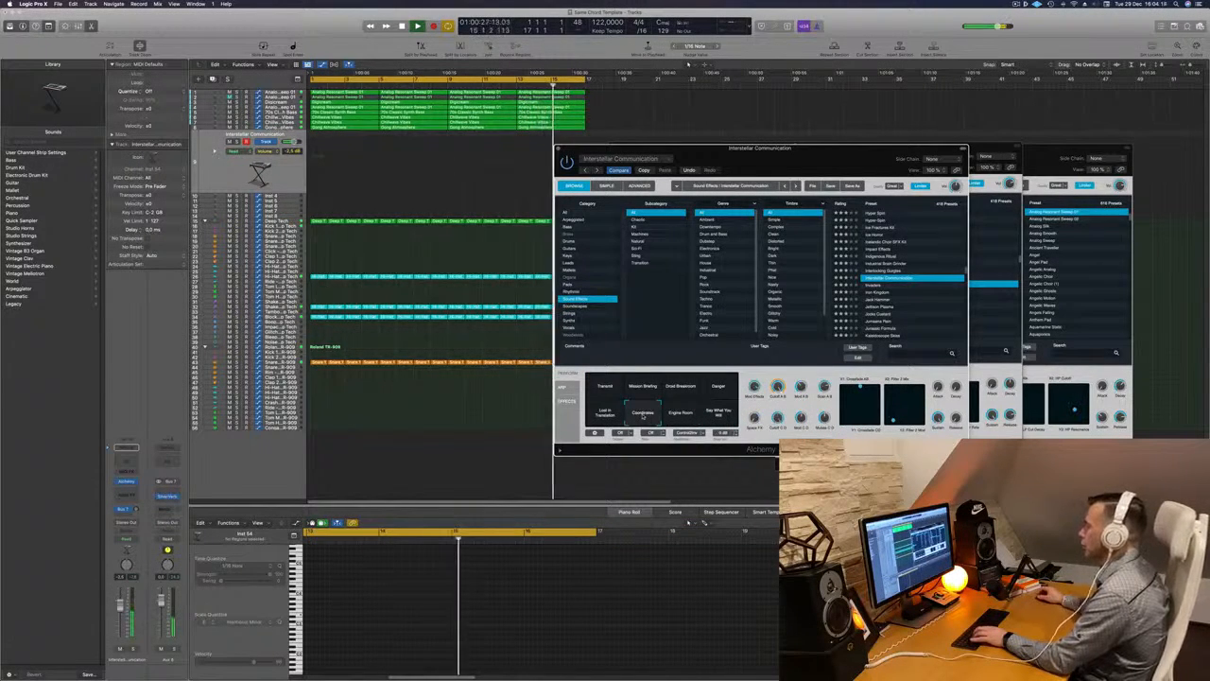
Step: Load the Invaders sound-effect preset and move its Alchemy window clear of the arrangement regions
drag(830, 157, 859, 152)
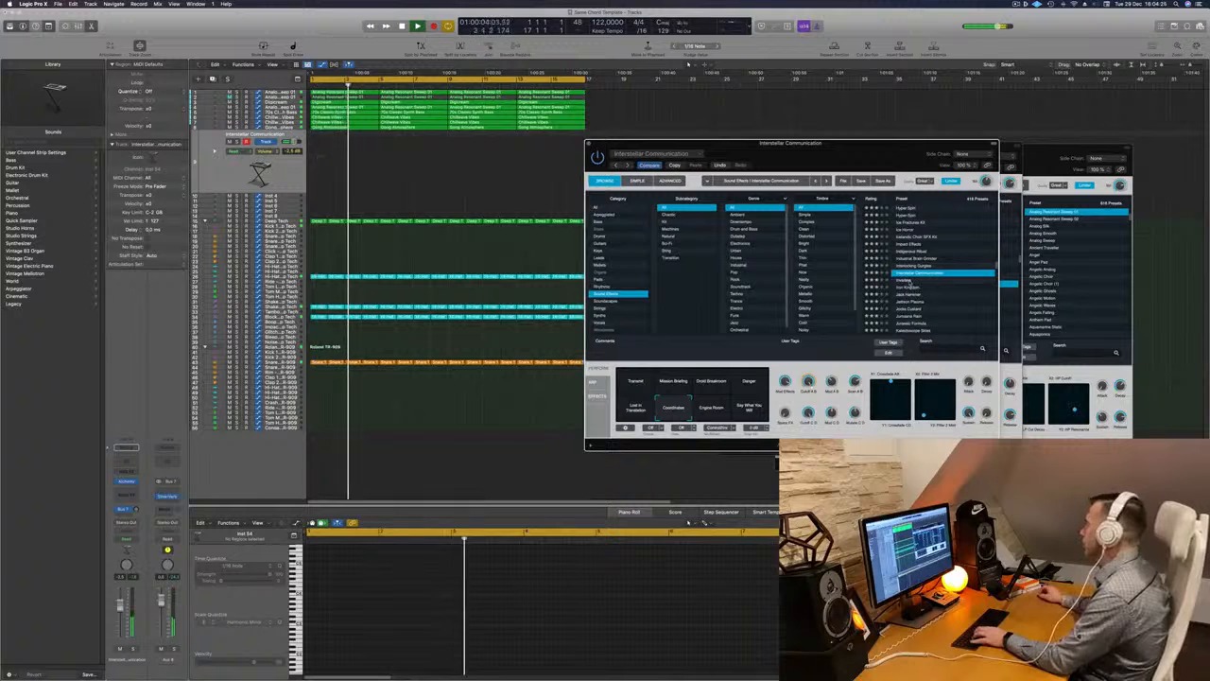
click(906, 281)
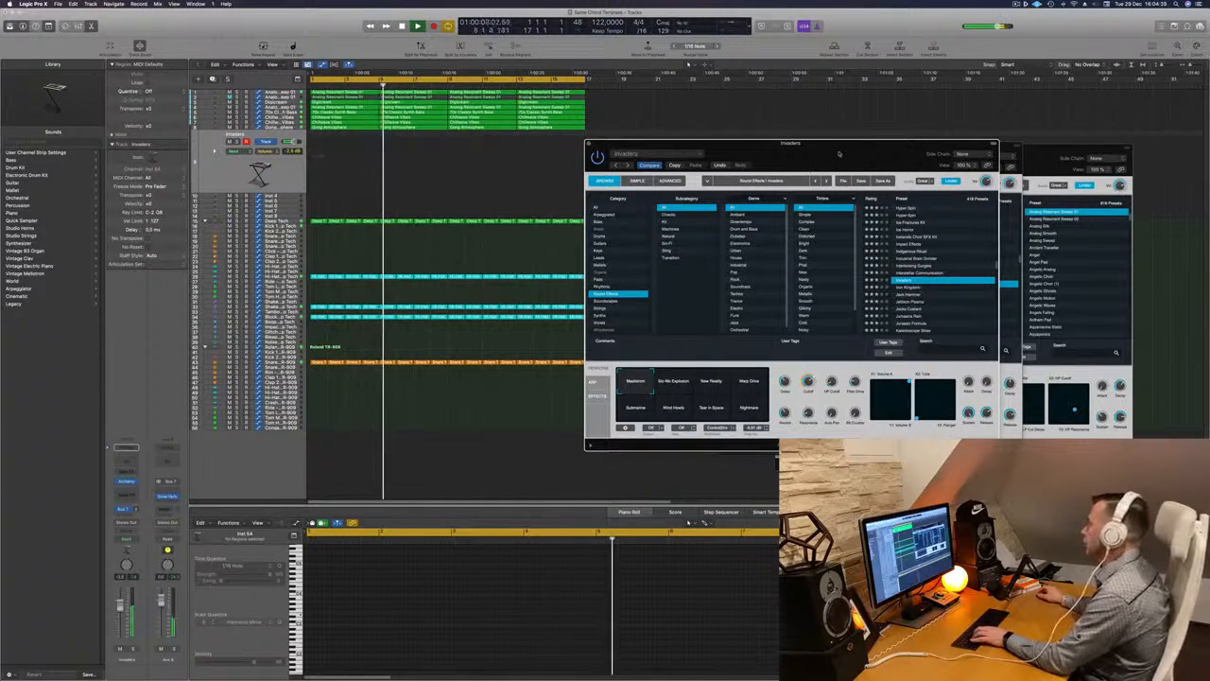
drag(810, 173, 1016, 237)
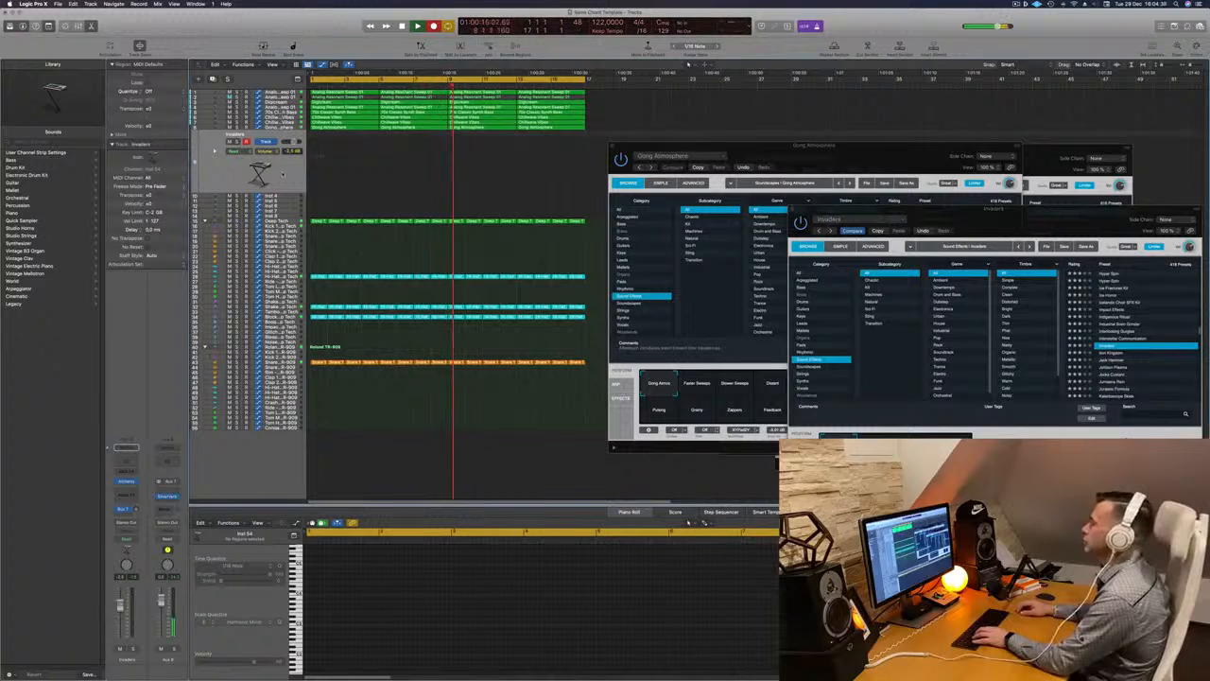
Step: Record a four-bar Invaders part over the running loop and move its region to start at bar 5
key(r)
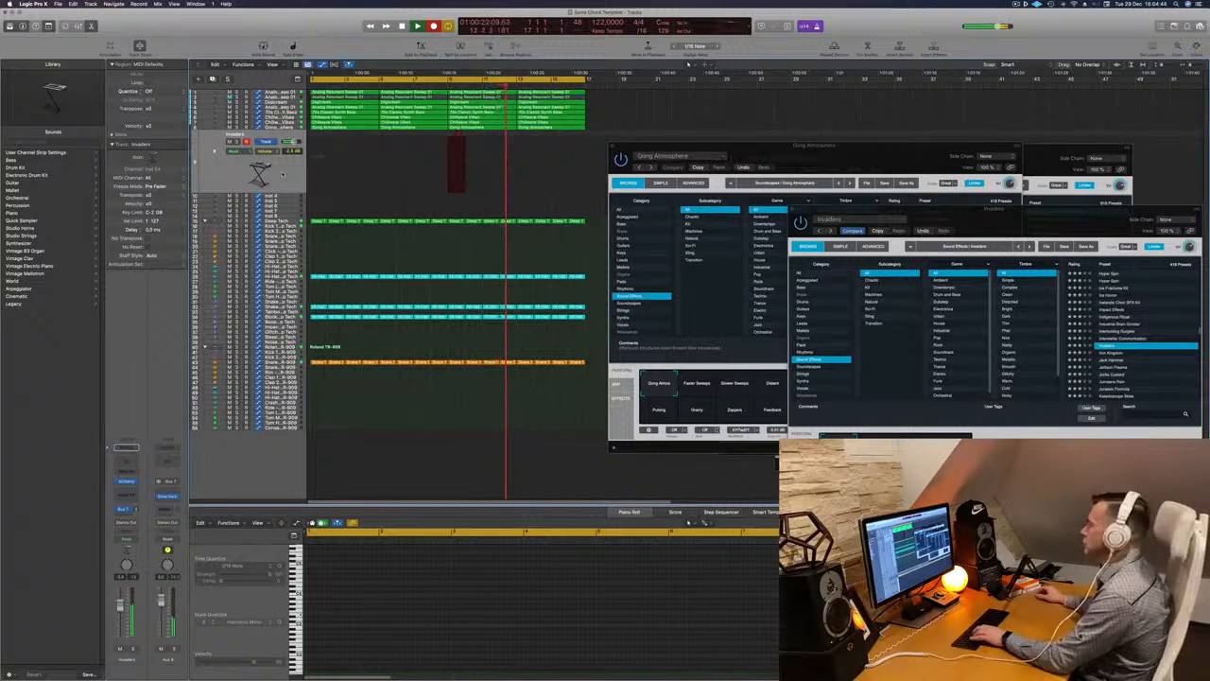
key(space)
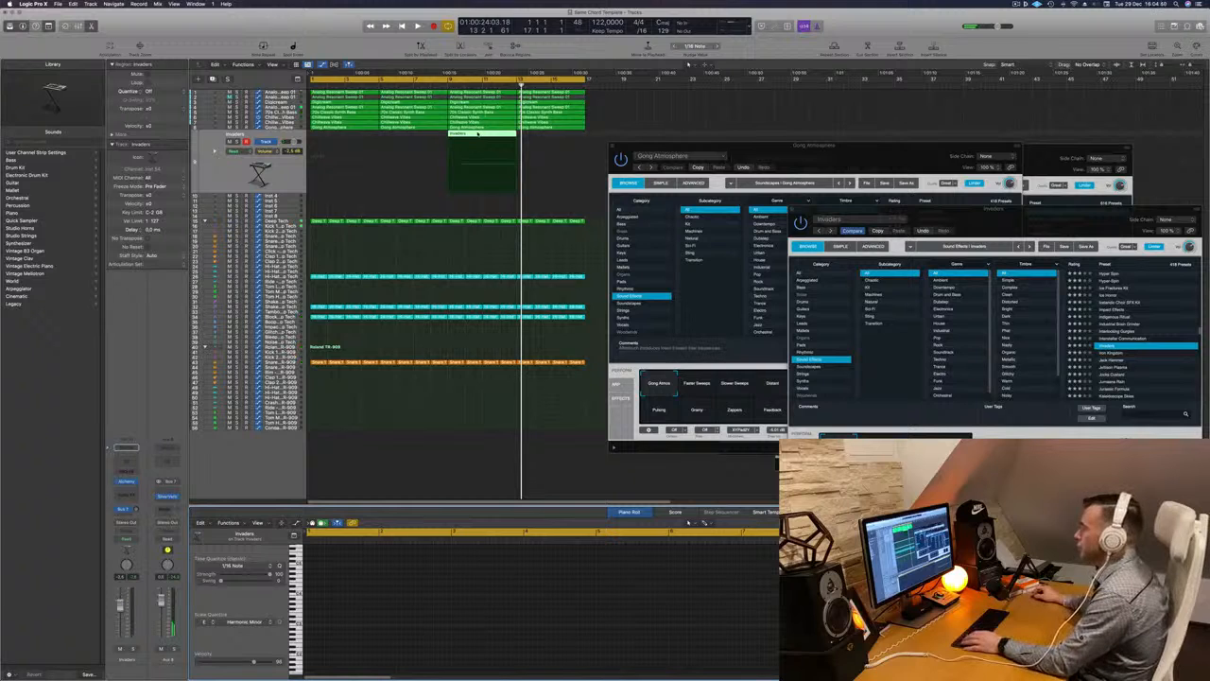
key(space)
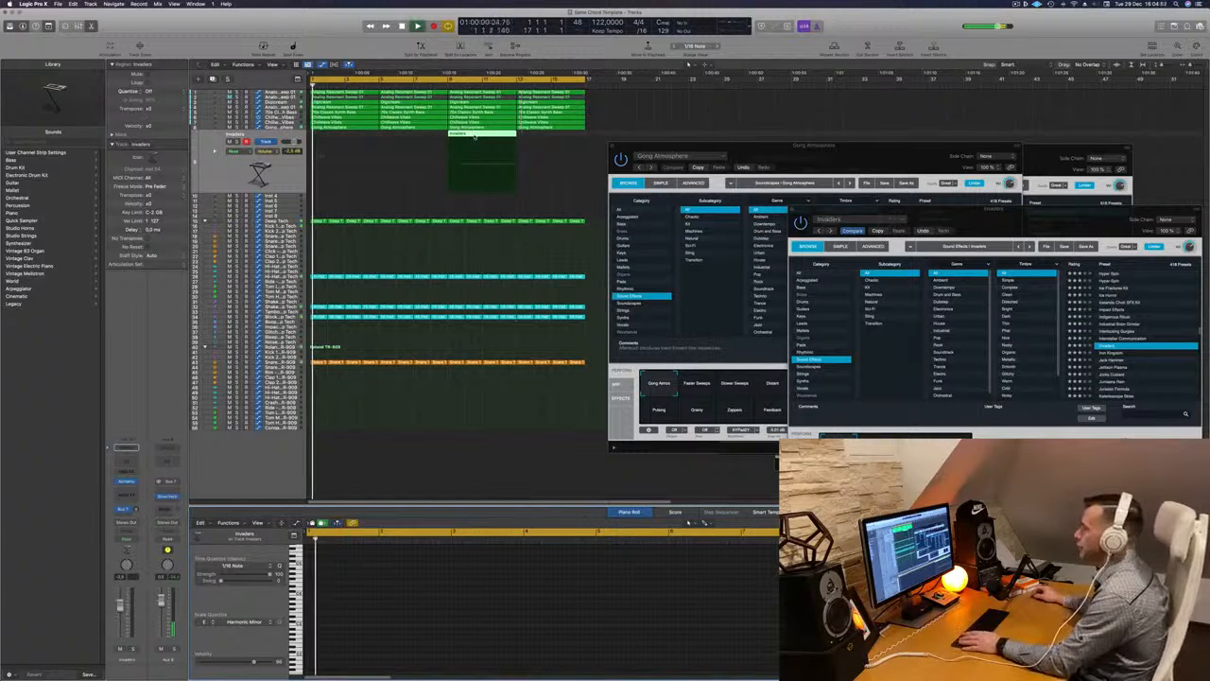
drag(474, 135, 398, 138)
Step: Delete both Chillwave Vibes regions in bars 5 to 8, restoring the Gong Atmosphere region if it gets removed
click(417, 123)
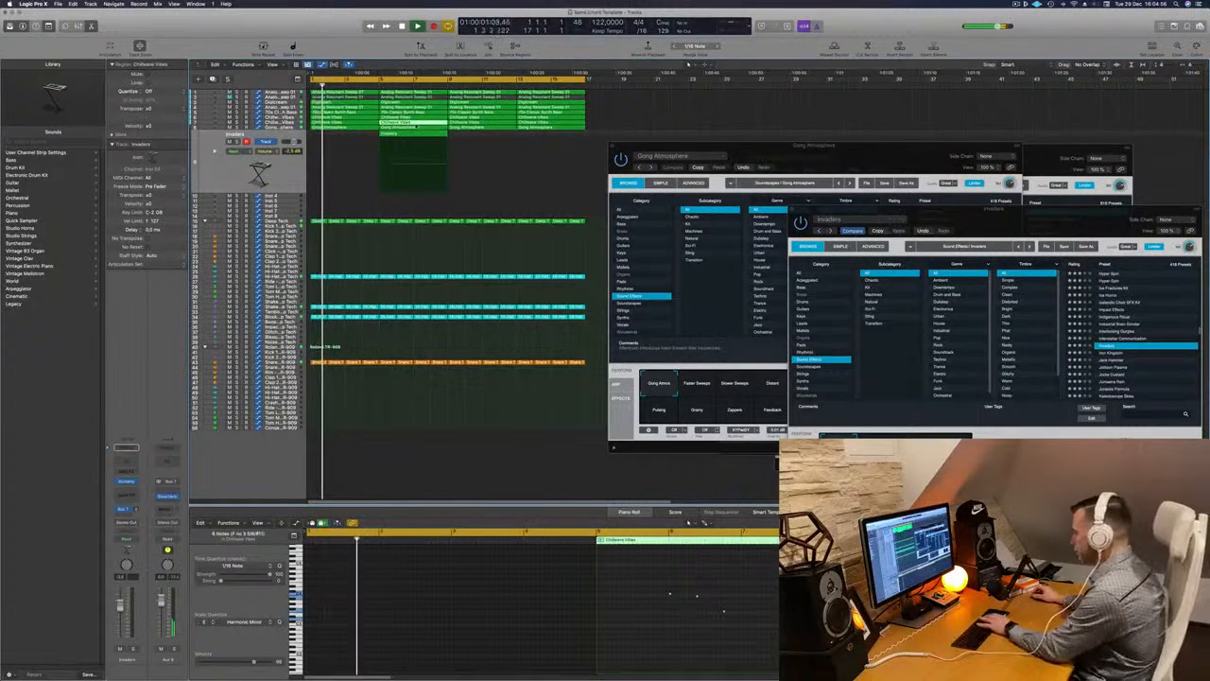
key(Delete)
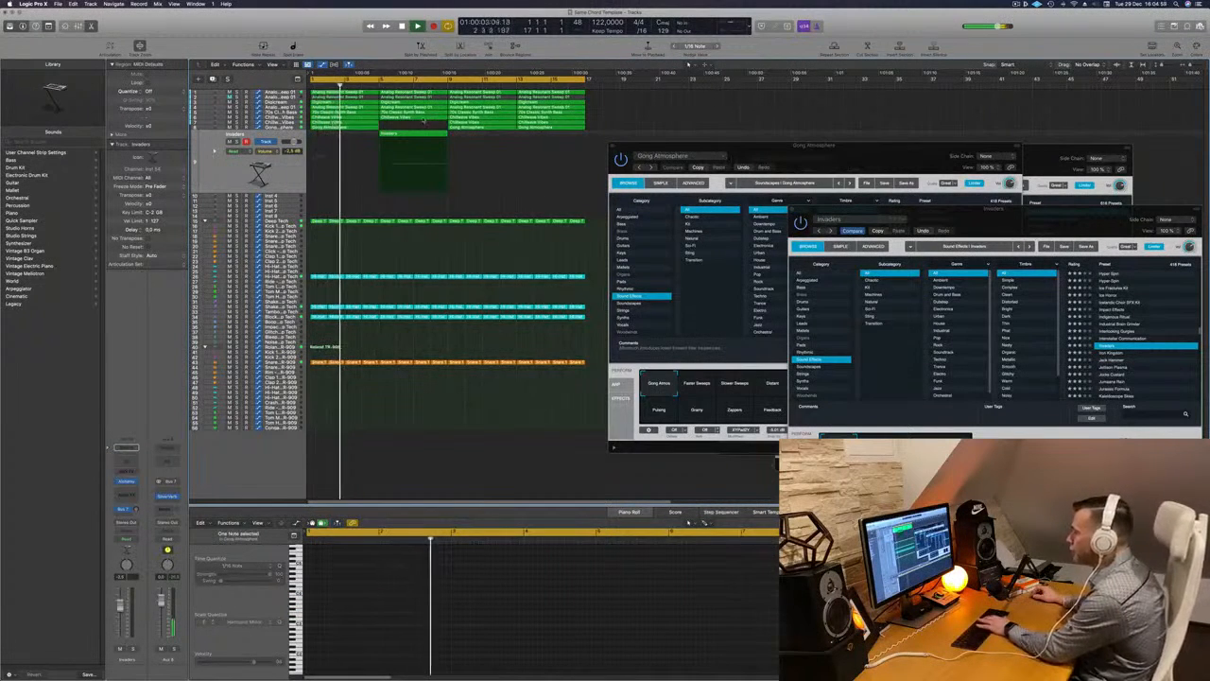
key(super+z)
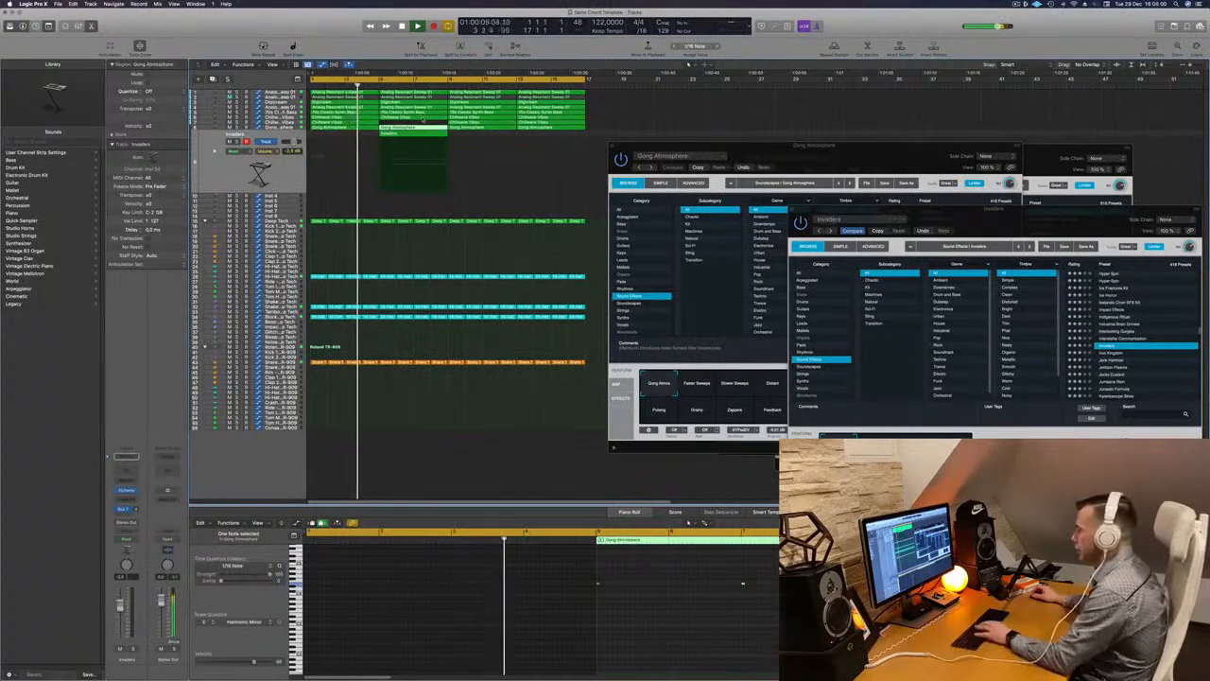
click(416, 119)
key(Delete)
key(super+Left)
key(super+Left)
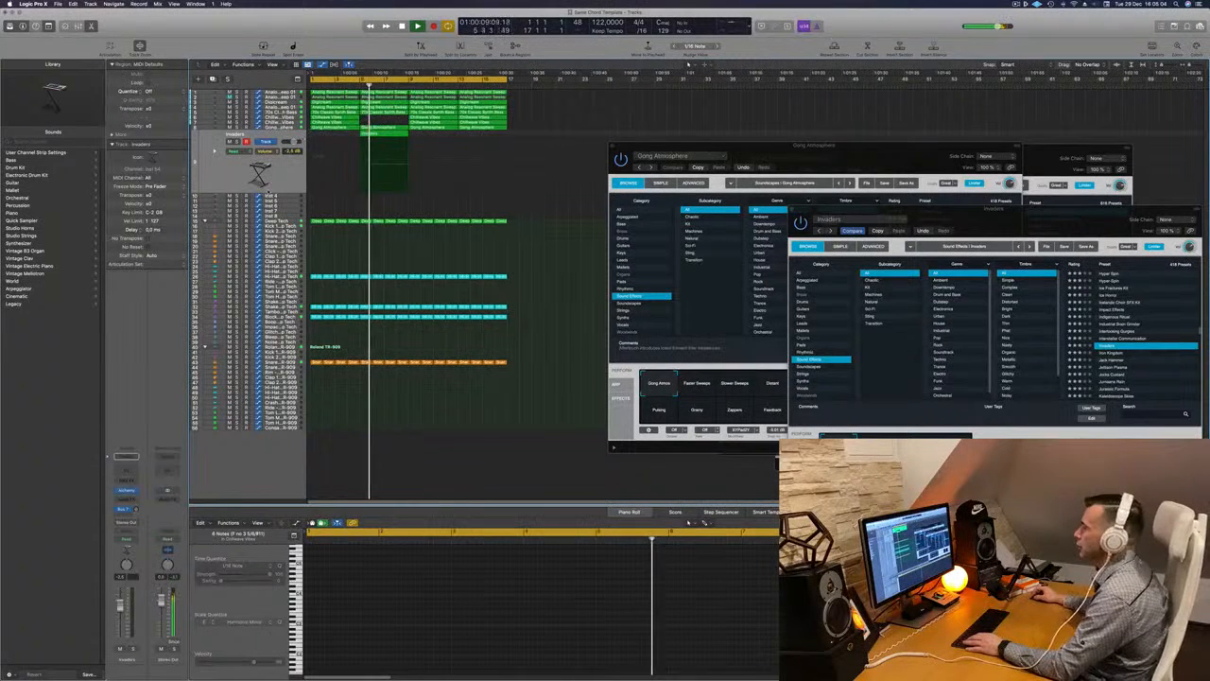
Step: Repeat all regions of the 16-bar loop once, directly after its end at bar 17, and clear the selection
click(376, 133)
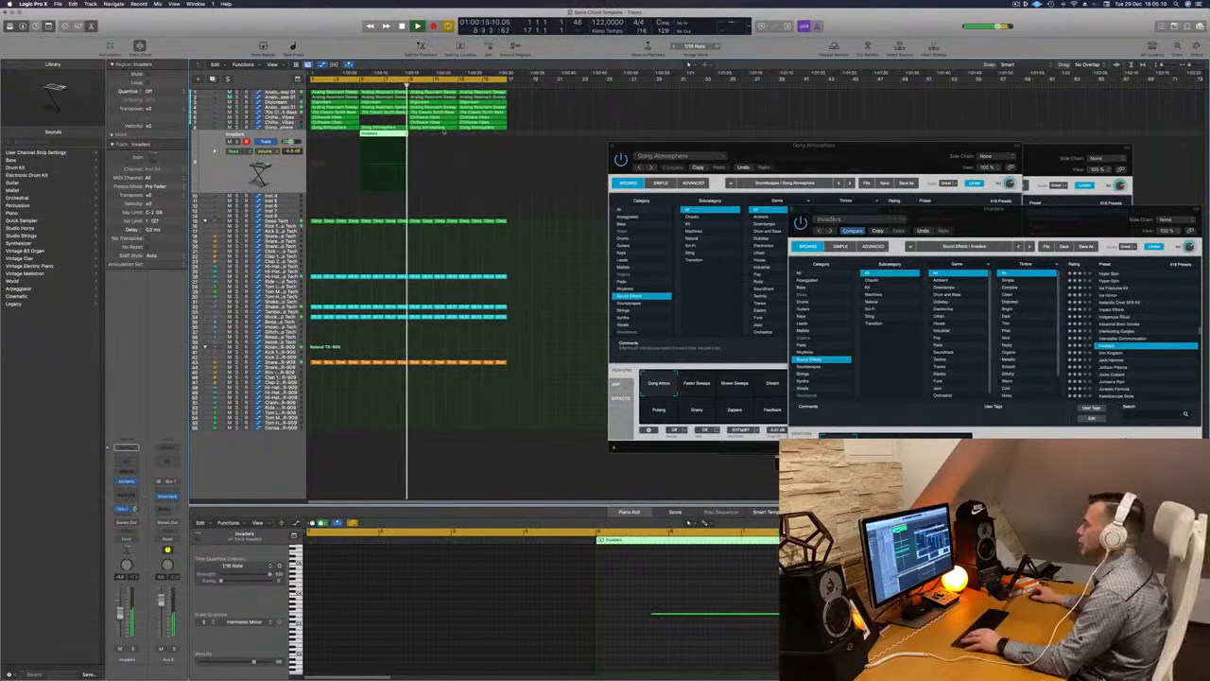
key(super+Left)
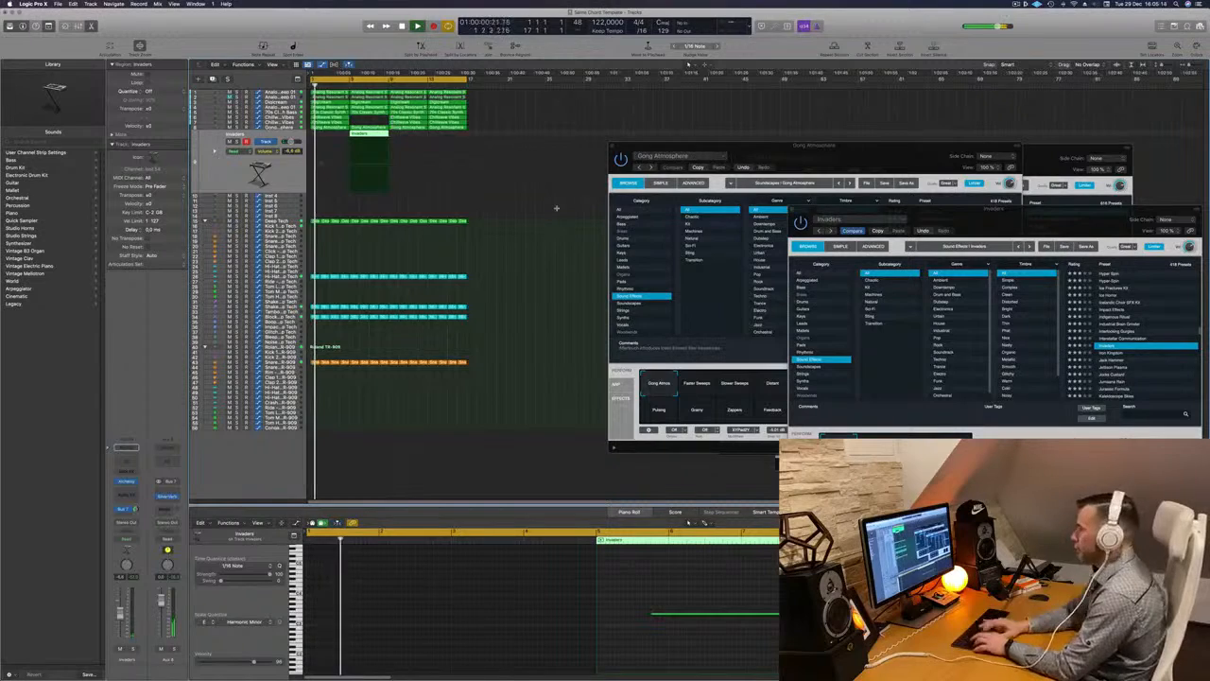
key(super+r)
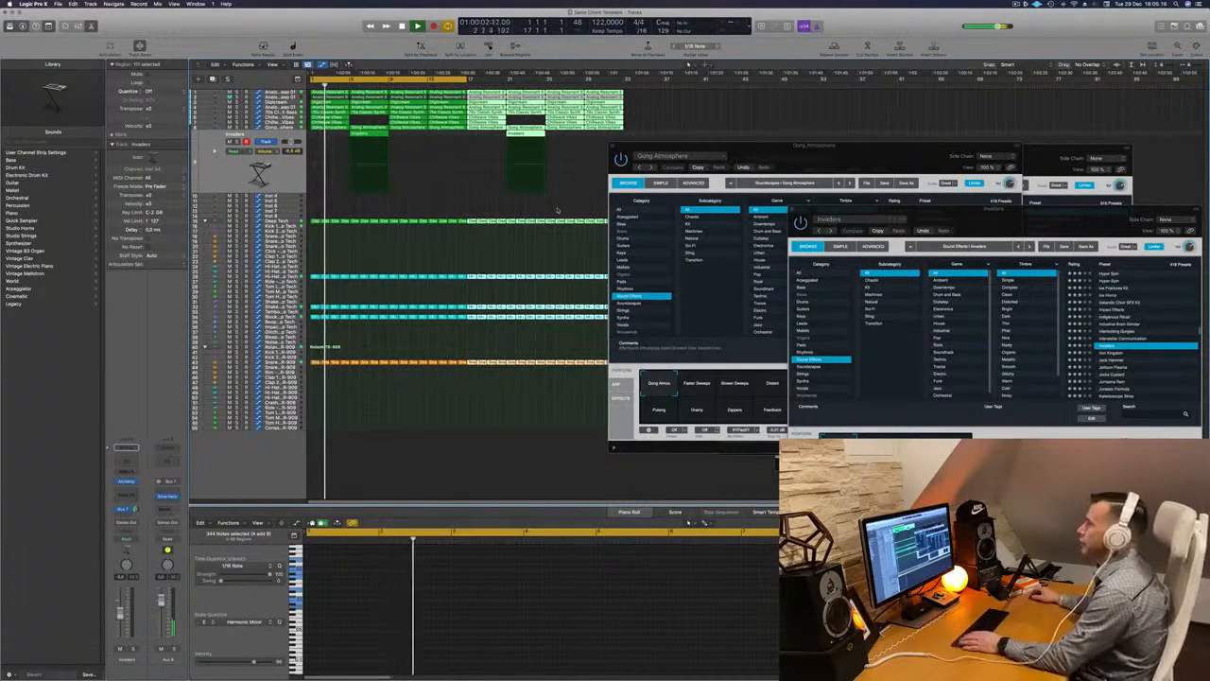
click(492, 210)
Step: Move the plug-in window aside, return the playhead to the start and extend the cycle range to the end of the repeated regions
drag(763, 144, 862, 173)
key(Return)
drag(468, 82, 626, 84)
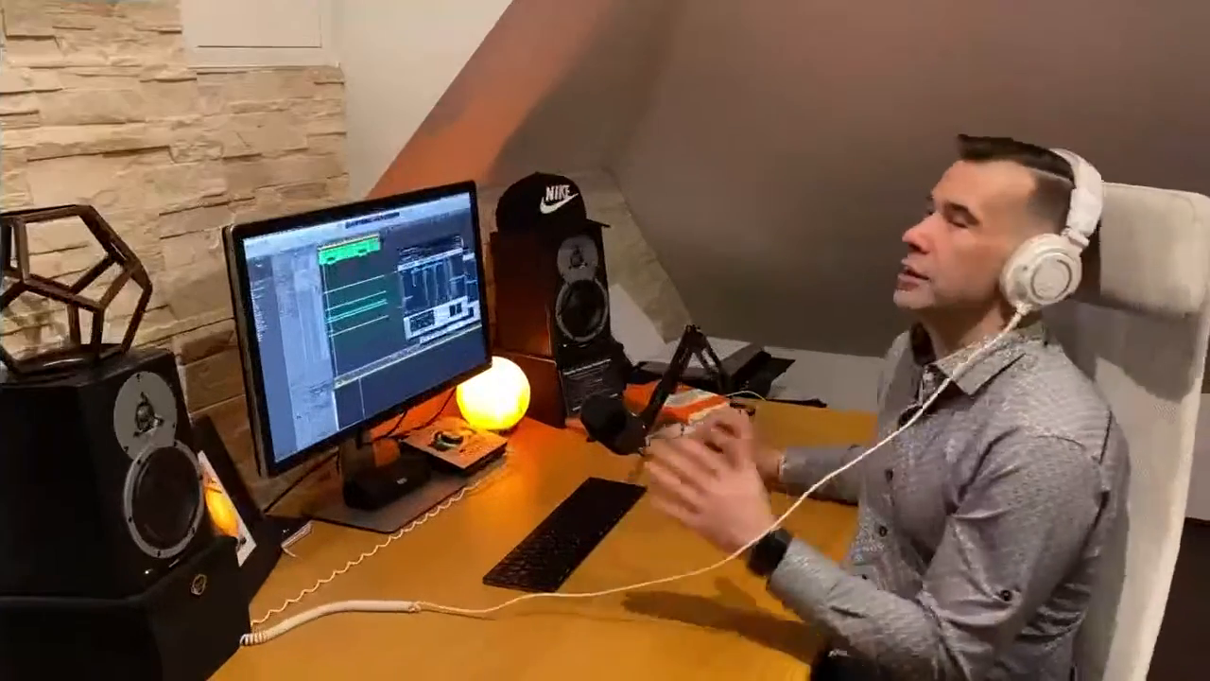